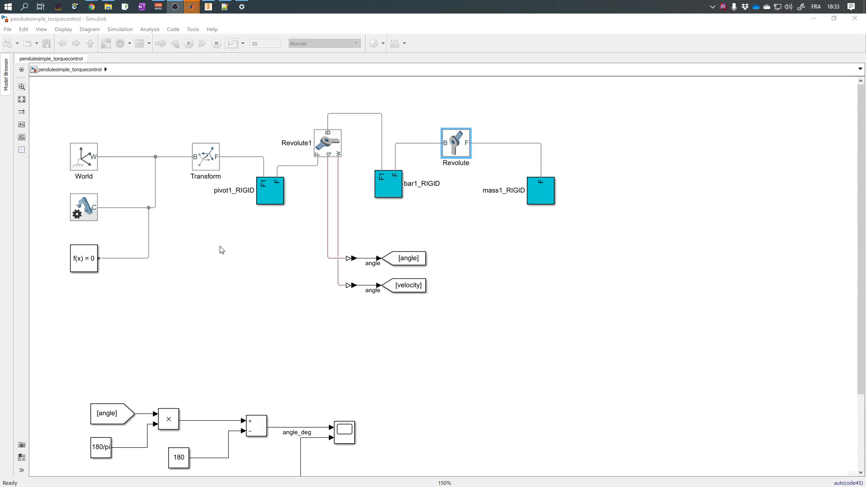
- Set the Revolute1 joint's actuation torque to Provided by Input, keeping its motion Automatically Computed
left_click(322, 147)
double_click(322, 147)
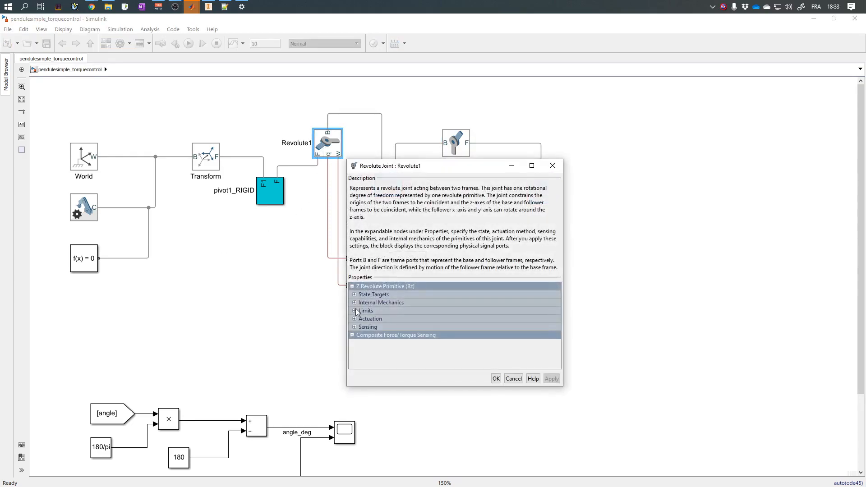
left_click(354, 311)
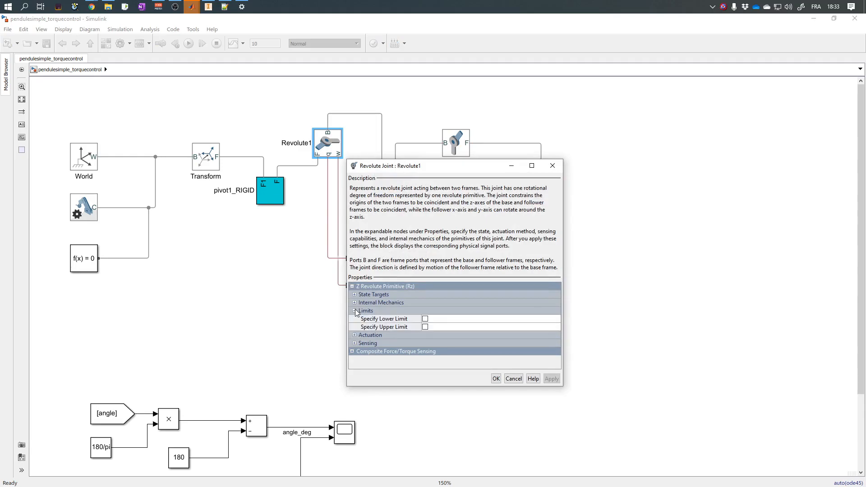
left_click(354, 335)
left_click(451, 345)
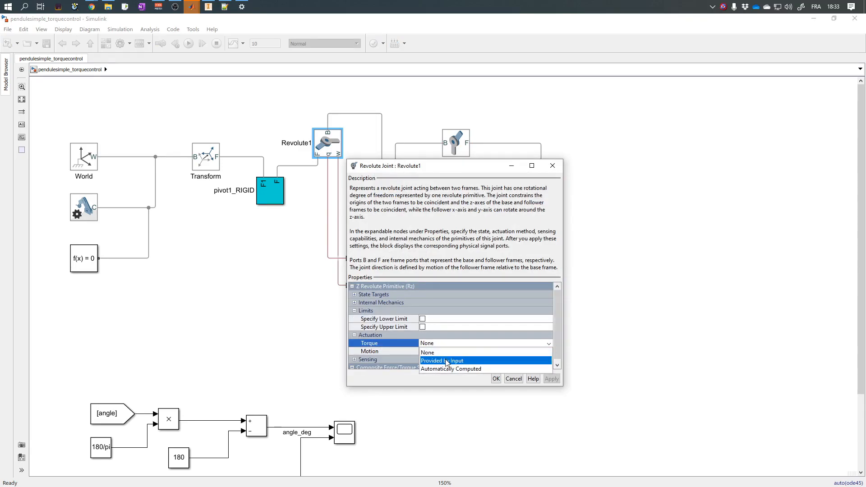
left_click(446, 361)
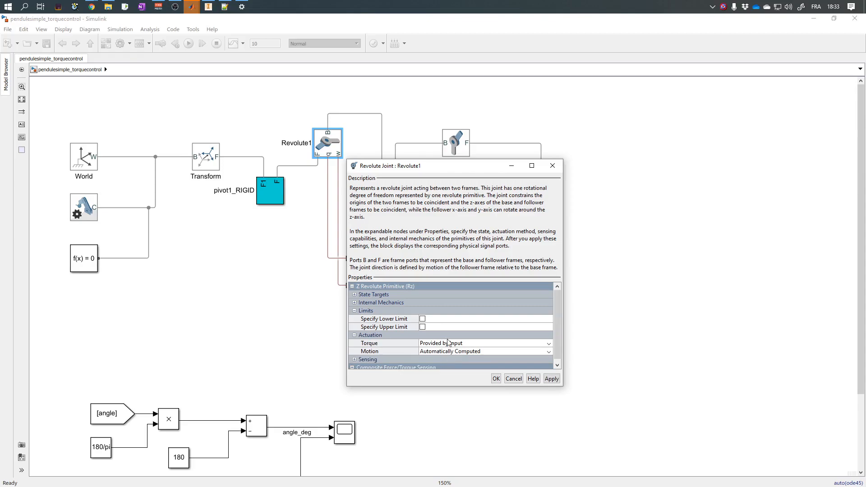
scroll(555, 350, "down", 1)
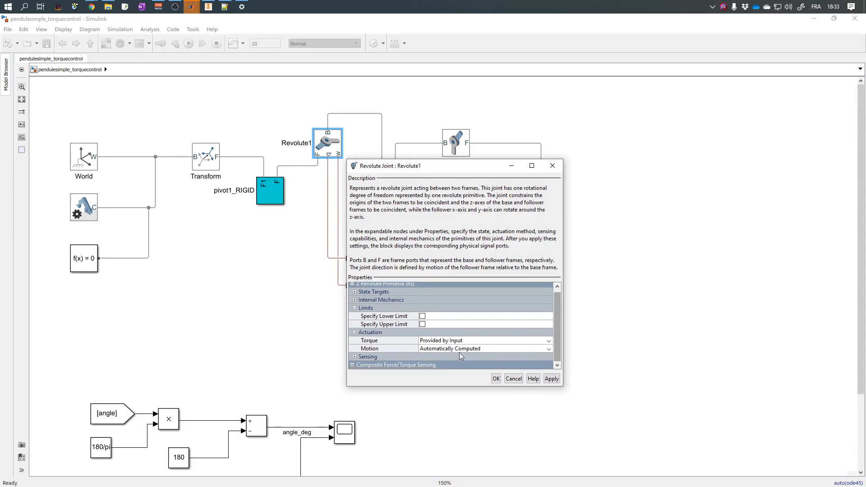
left_click_drag(435, 386, 444, 427)
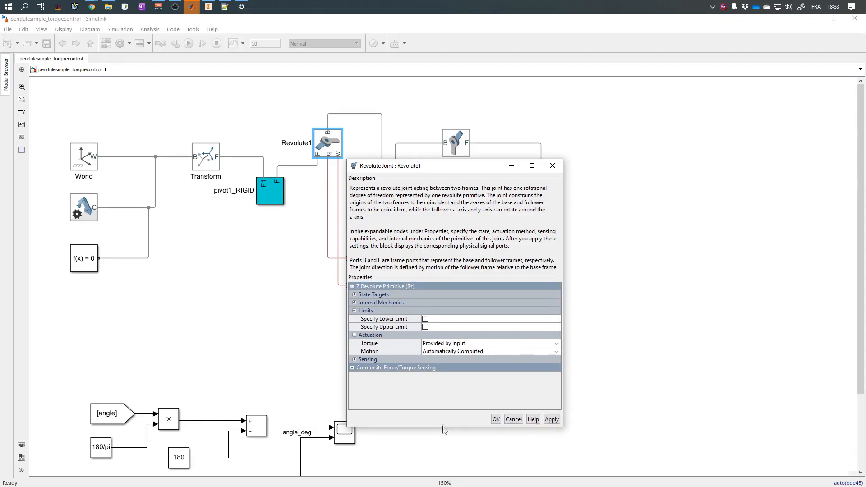
left_click(445, 353)
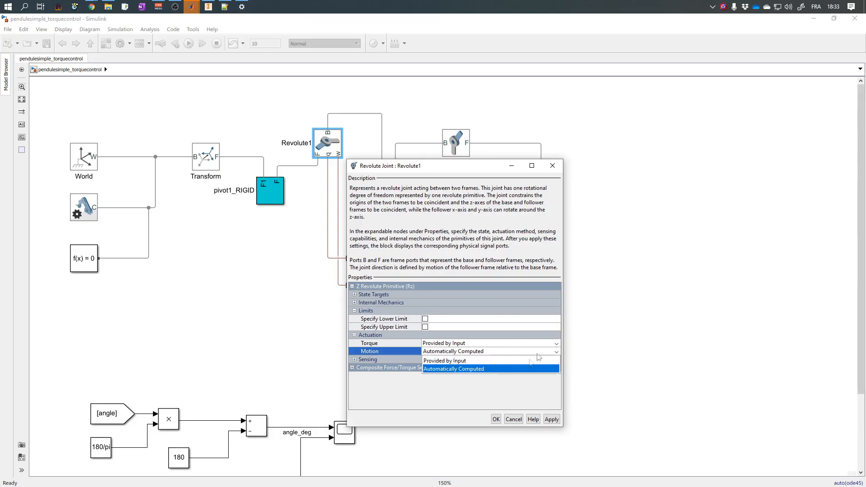
left_click(458, 386)
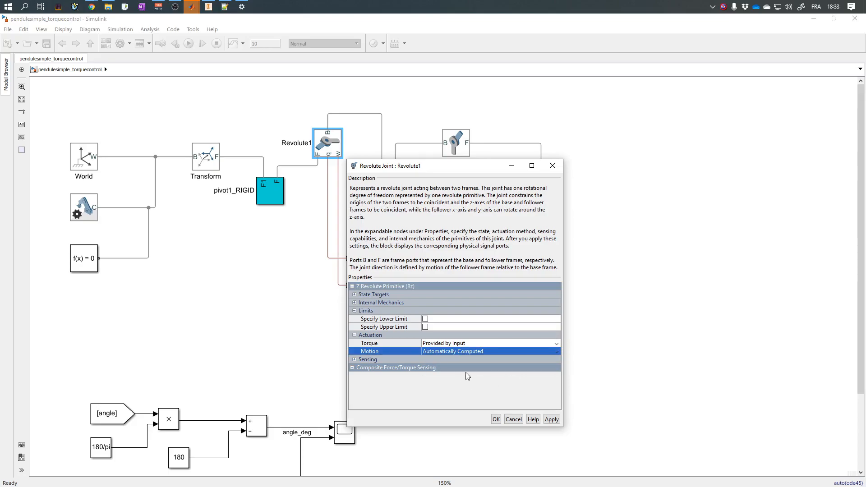
left_click(495, 419)
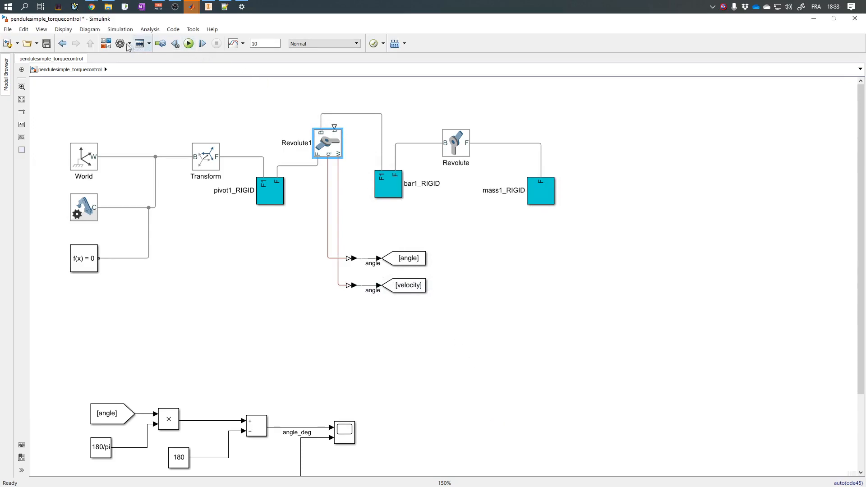
- Add a PS-Simulink Converter and a Simulink-PS Converter from Simscape Utilities, connecting the Simulink-PS Converter to Revolute1's torque input
left_click(105, 43)
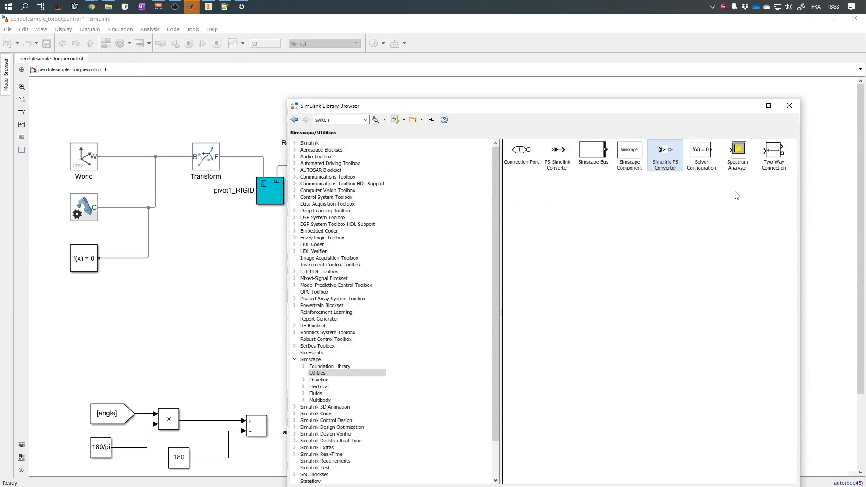
left_click_drag(559, 153, 286, 115)
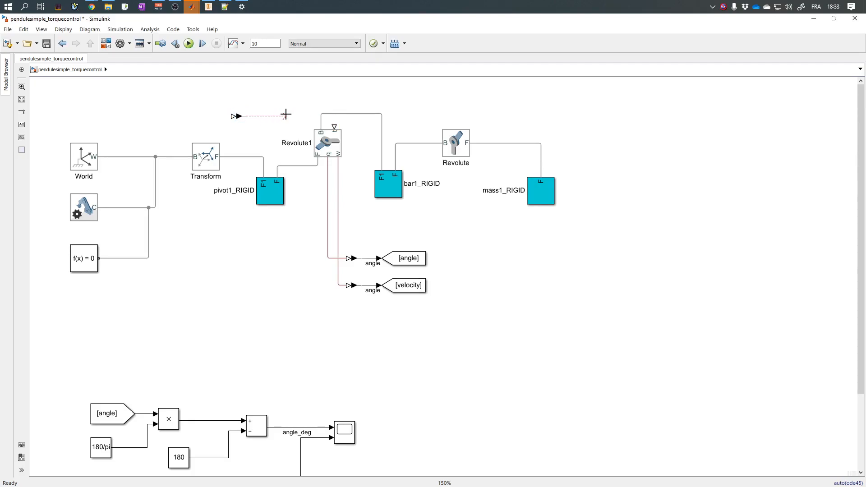
left_click(106, 43)
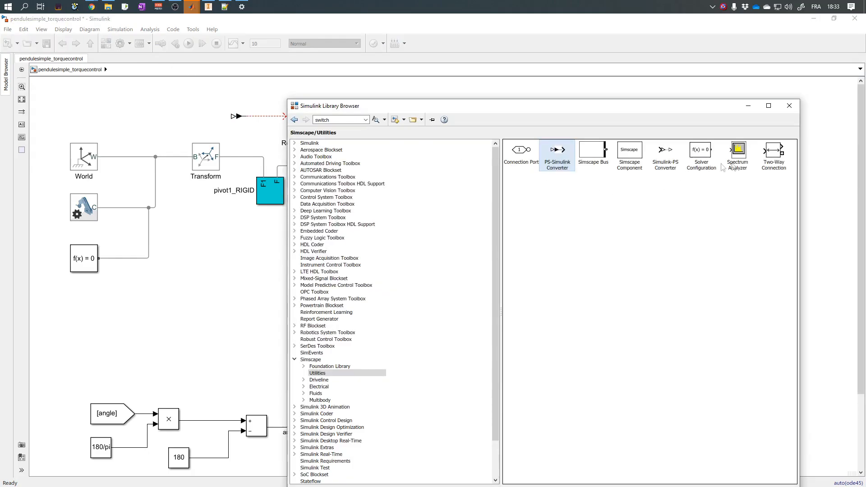
left_click(667, 153)
mouse_move(668, 154)
left_mouse_down()
mouse_move(269, 139)
mouse_move(246, 96)
mouse_move(281, 92)
mouse_move(334, 126)
left_mouse_up()
- Feed the Simulink-PS Converter from a new Constant block of value 1 and delete the unused PS-Simulink Converter with its dangling line
double_click(188, 87)
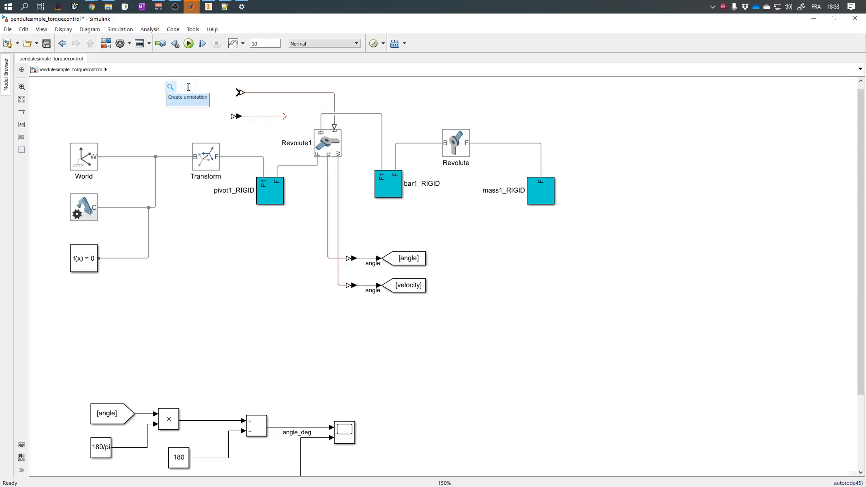
type("constant")
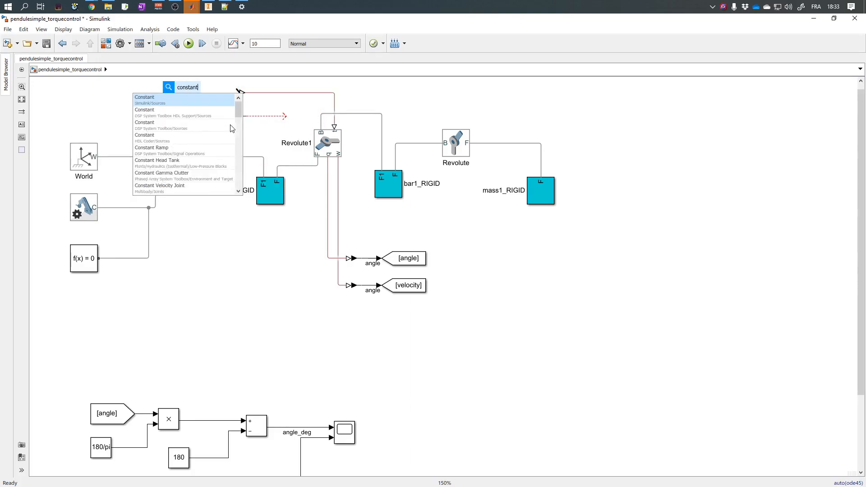
key("Return")
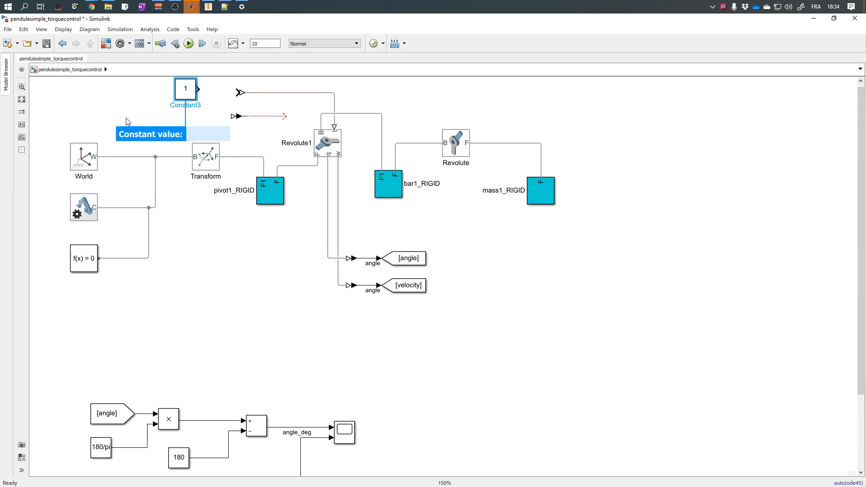
key("Escape")
left_click_drag(198, 89, 289, 124)
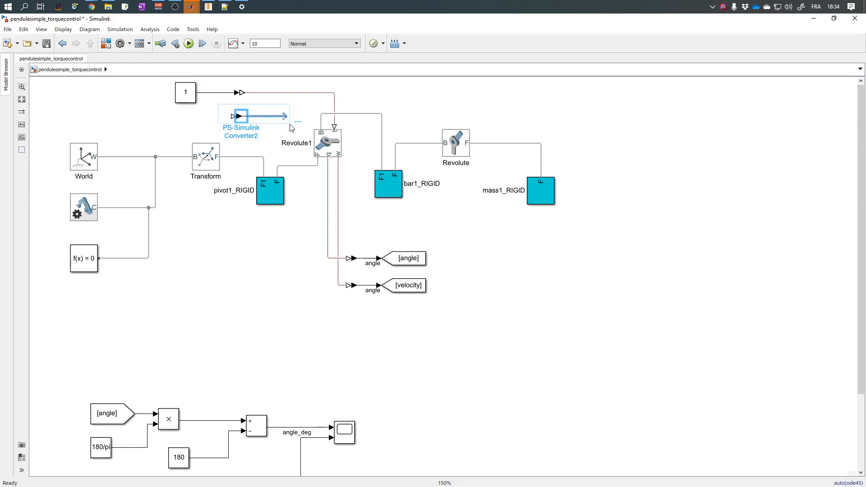
key("Delete")
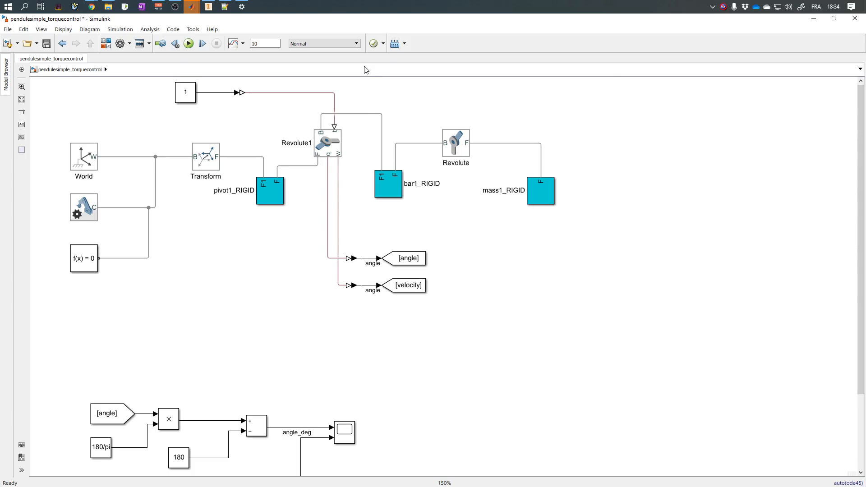
- Arrange the model window beside the Mechanics Explorer and Scope windows and run the simulation with the constant torque
key("super+Left")
left_click(789, 106)
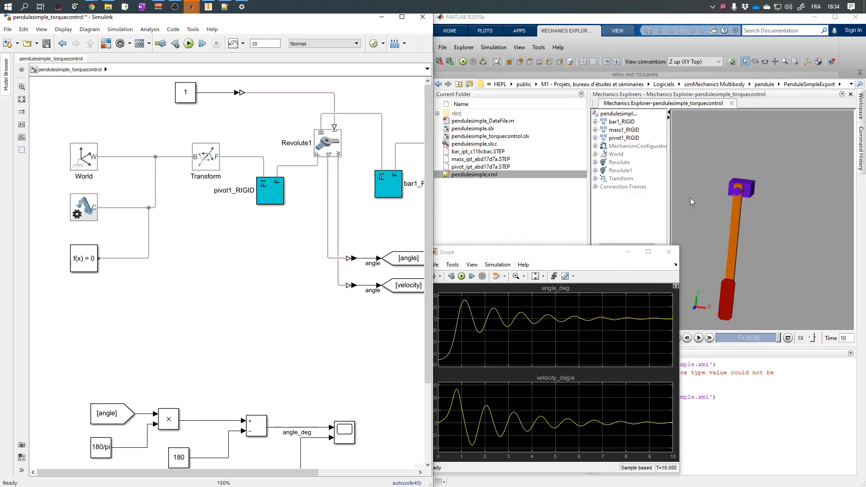
left_click(188, 43)
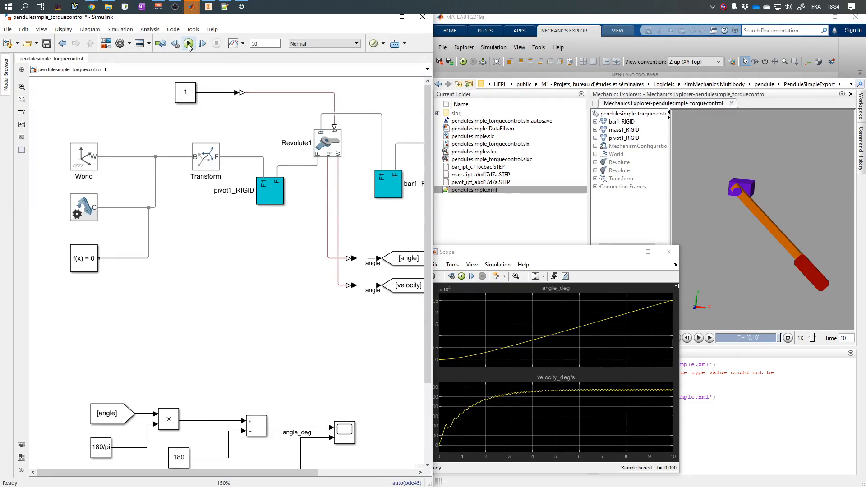
- Move the torque Constant block and its Simulink-PS Converter further up, away from the mechanism blocks
left_click_drag(298, 231, 314, 319)
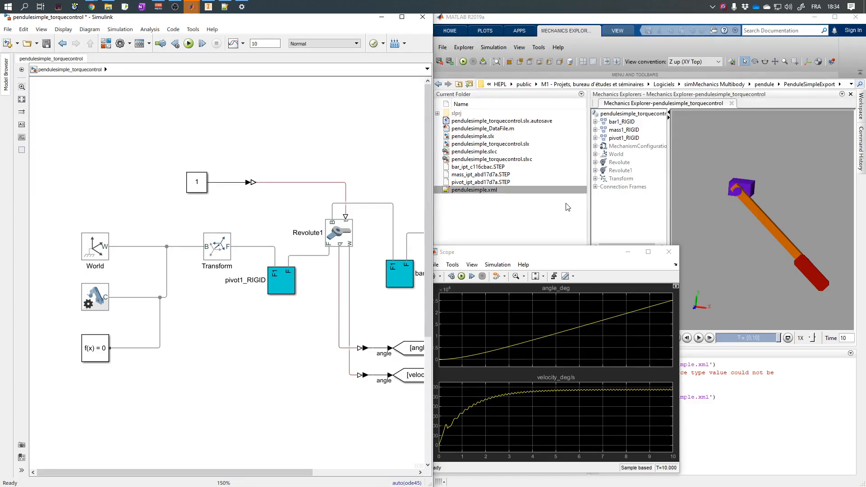
left_click_drag(167, 137, 264, 204)
left_click_drag(199, 182, 196, 123)
left_click(220, 182)
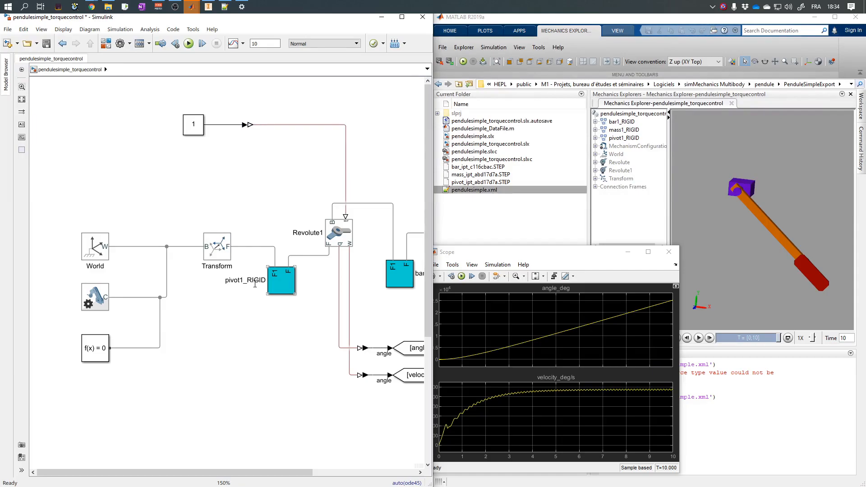
left_click(231, 302)
- Add a Goto block with tag angle1_deg above the Scope block, widen it, and branch the angle_deg signal into it
left_click_drag(296, 363, 297, 197)
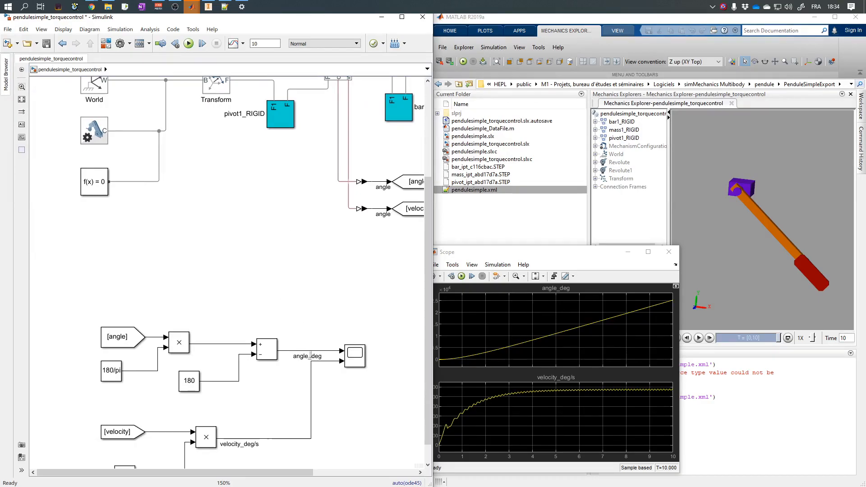
double_click(315, 292)
type("goto")
key("Return")
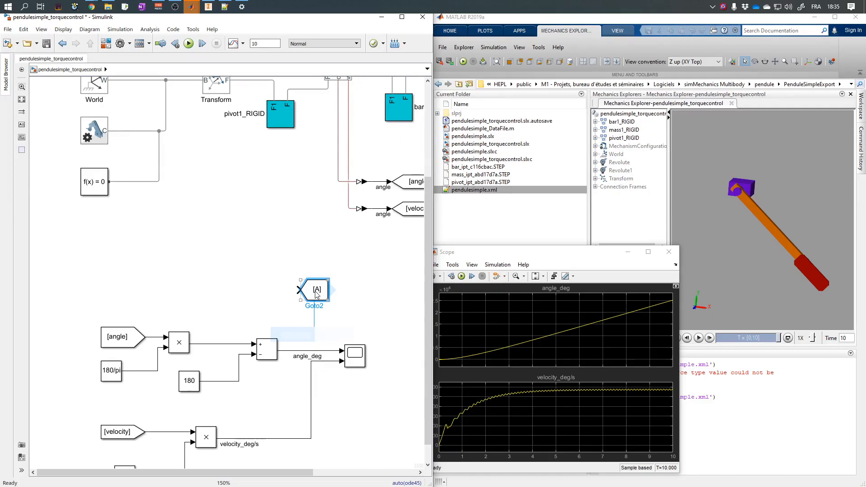
type("angl")
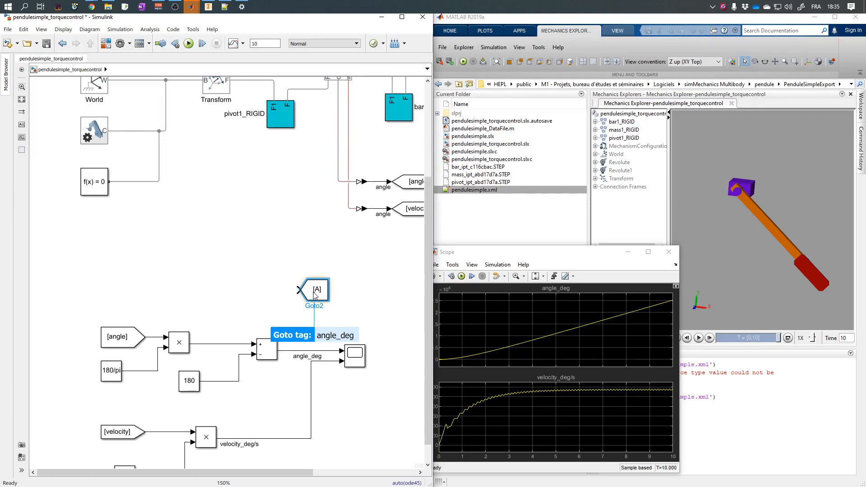
type("e")
key("Return")
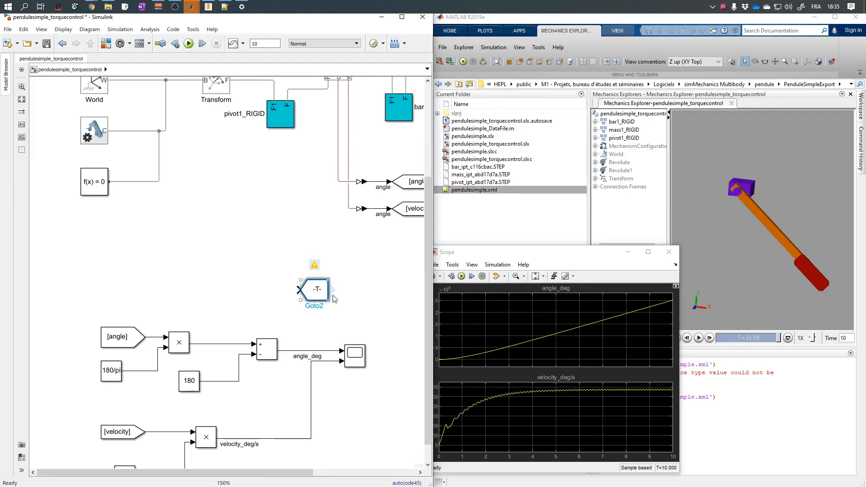
left_click_drag(328, 301, 359, 302)
left_click_drag(302, 293, 293, 350)
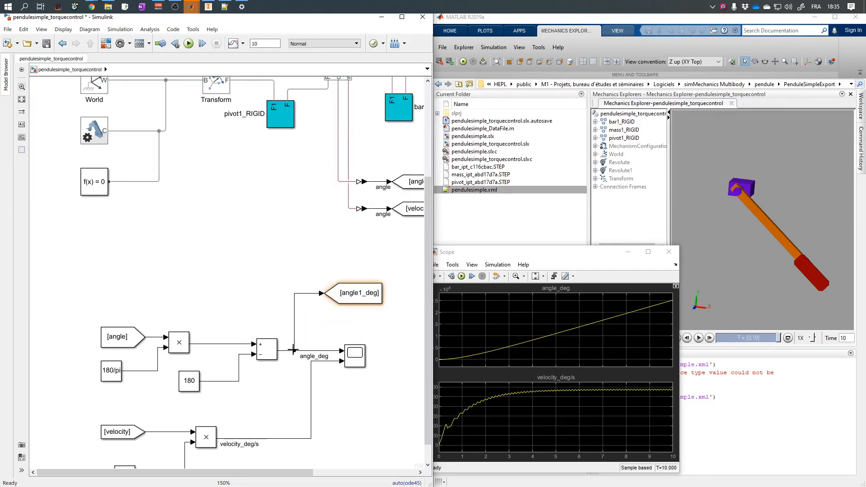
- Add a Constant block of value 45 beside the torque Constant and name it consigne_angle_deg
scroll(246, 286, "down", 3)
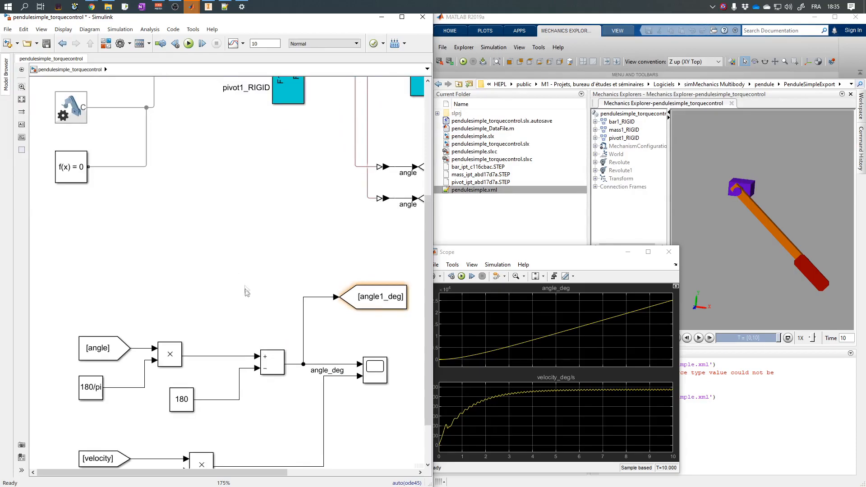
scroll(359, 409, "down", 1)
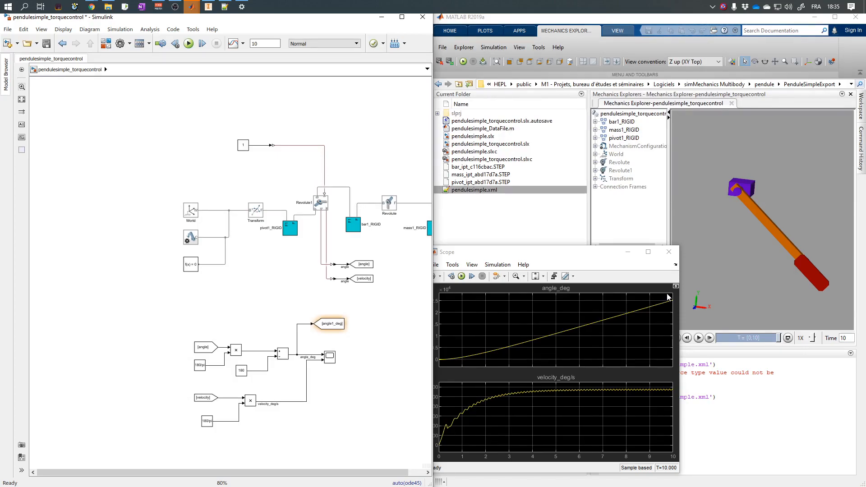
scroll(260, 152, "up", 3)
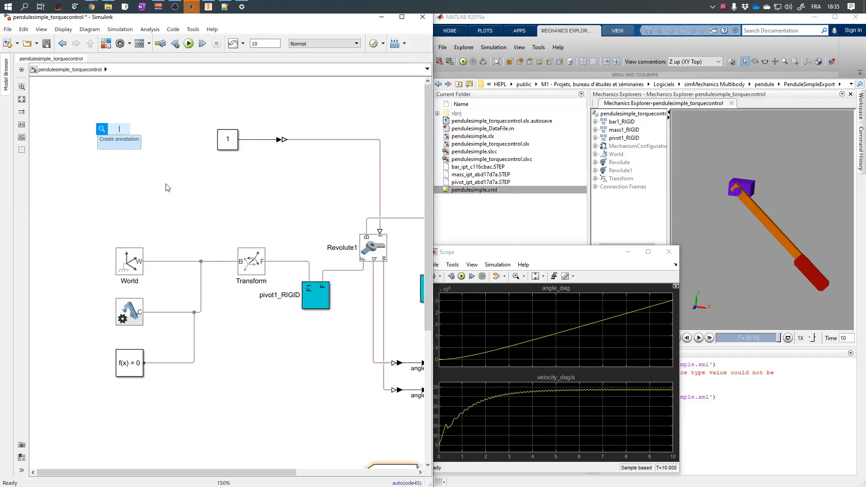
type("const")
key("Return")
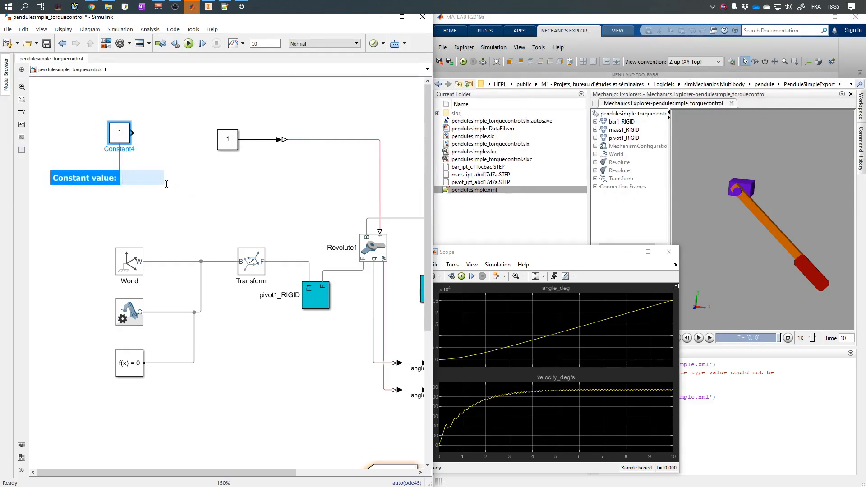
key("Return")
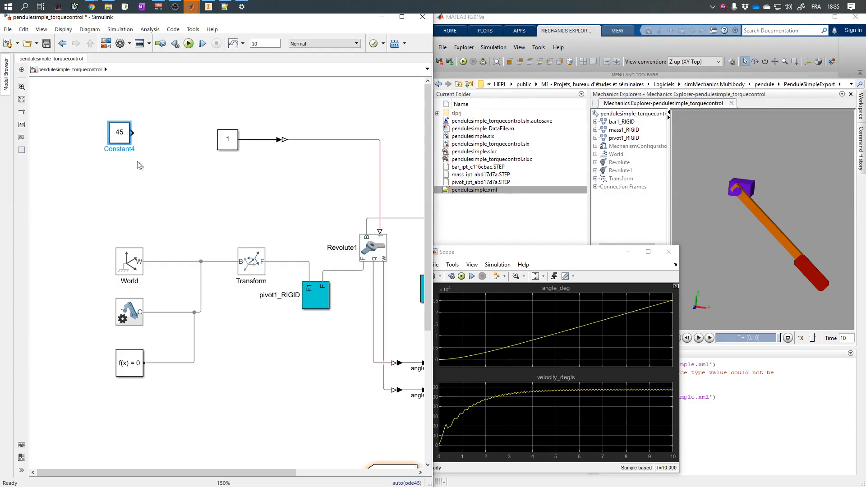
double_click(124, 148)
type("consigne_angle_deg")
left_click(137, 184)
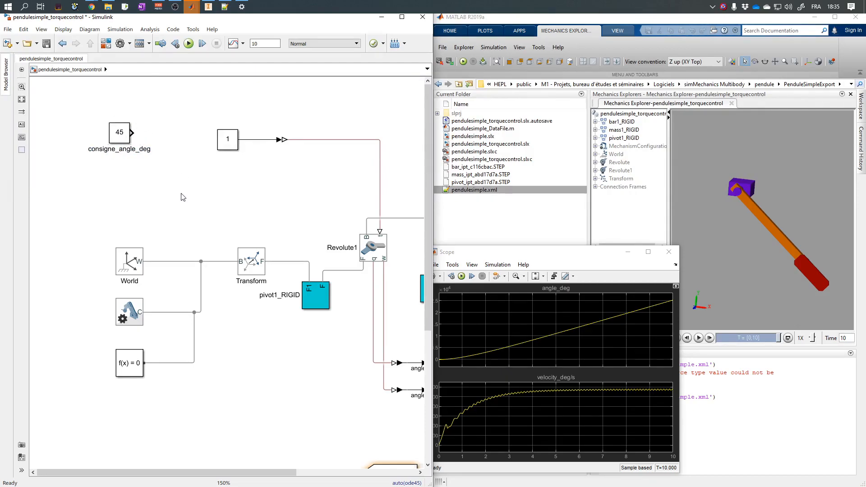
- Place a From block with tag angle1_deg just below the consigne_angle_deg block
scroll(225, 206, "down", 4)
left_click(329, 349)
left_click_drag(330, 348, 169, 191)
scroll(198, 191, "up", 7)
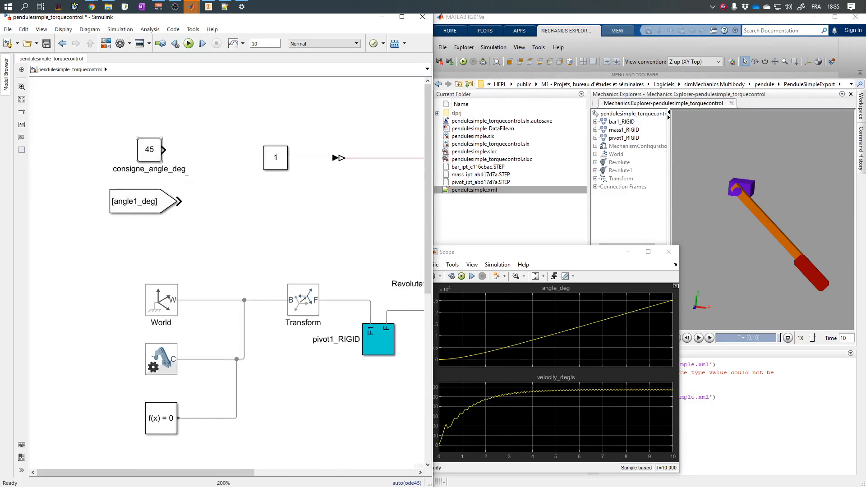
- Add a Sum block from the Simulink Math Operations library beside the consigne_angle_deg block
left_click(106, 43)
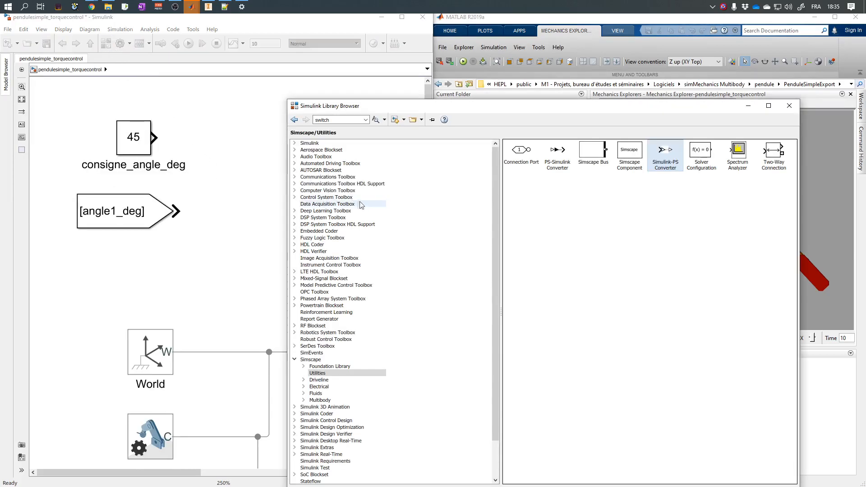
double_click(309, 143)
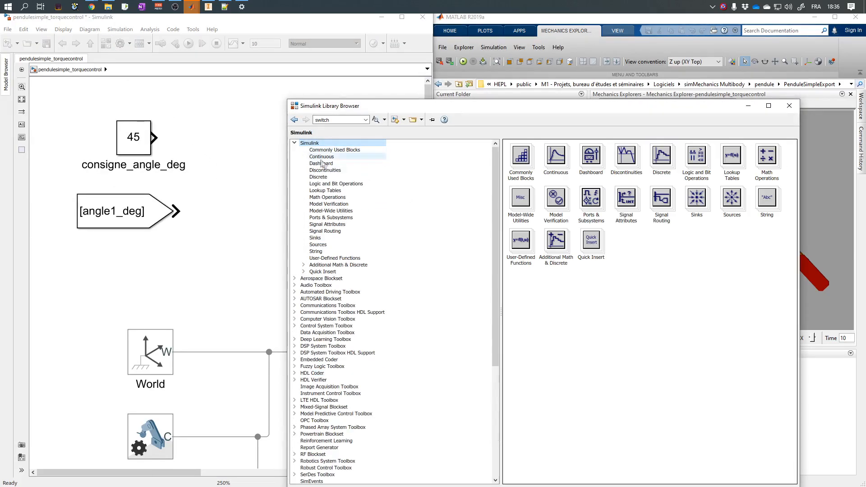
left_click(325, 198)
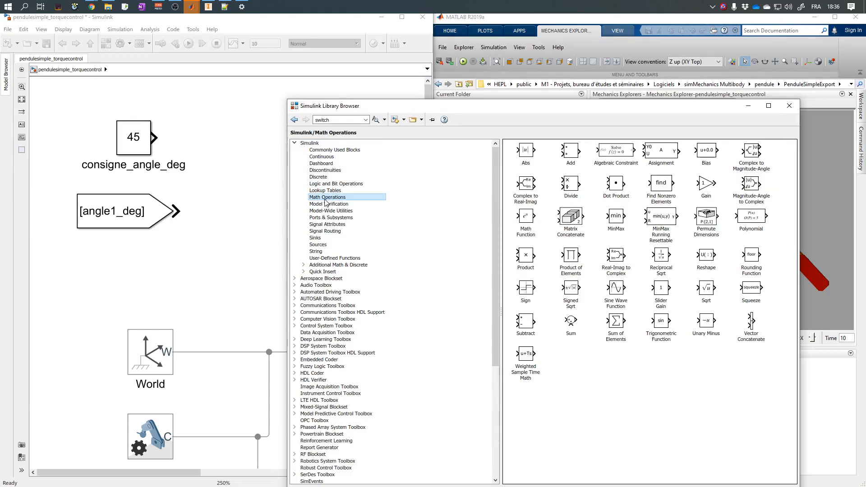
left_click_drag(570, 322, 219, 143)
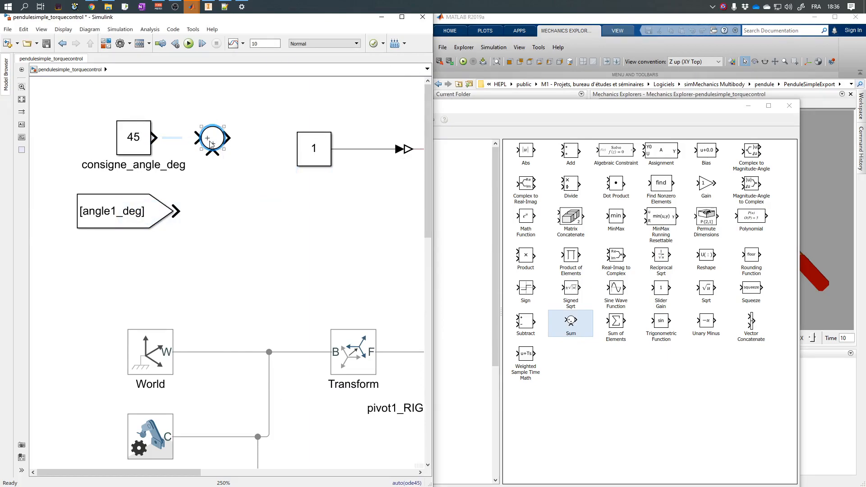
- Set the Sum block's list of signs to |+- so its second input is subtracted
double_click(211, 144)
double_click(249, 149)
left_click(251, 151)
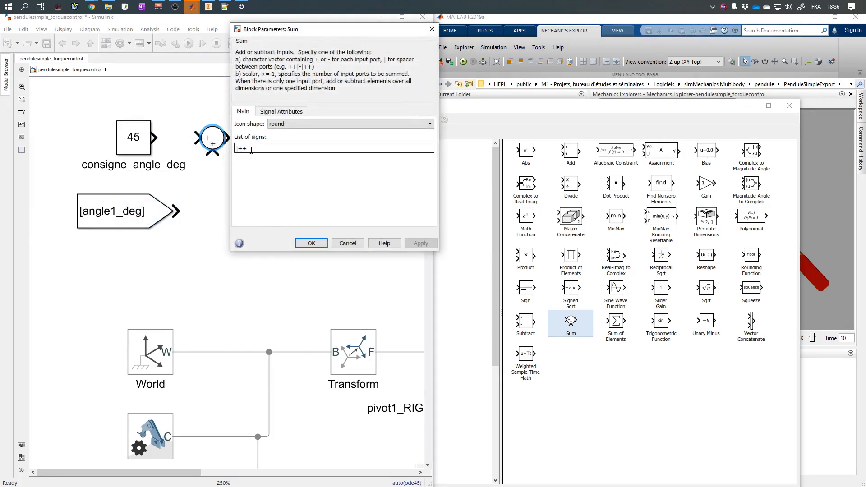
key("BackSpace")
type("-")
key("Return")
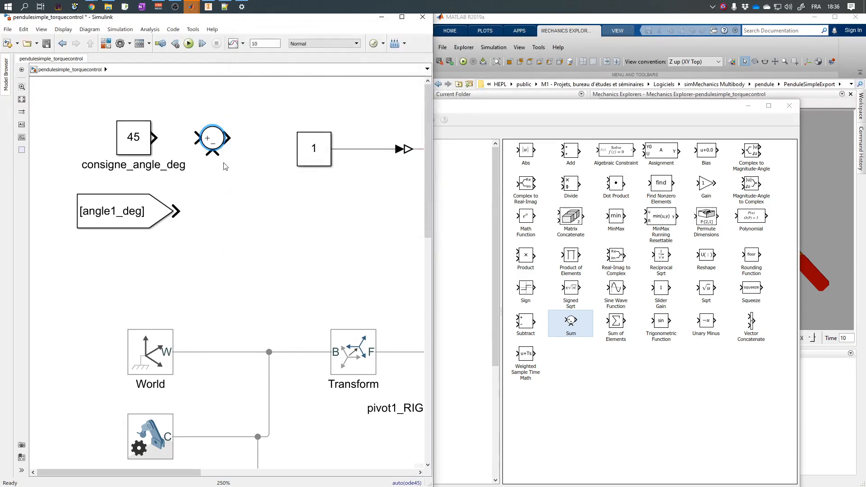
- Connect consigne_angle_deg to the Sum block's plus input and the angle1_deg From block to its minus input
left_click(197, 141)
left_click_drag(211, 153, 119, 235)
left_click(132, 219)
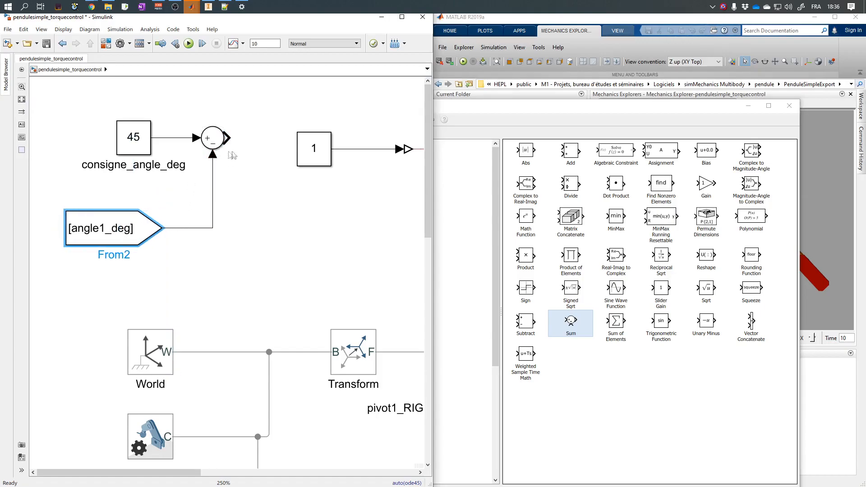
left_click(355, 234)
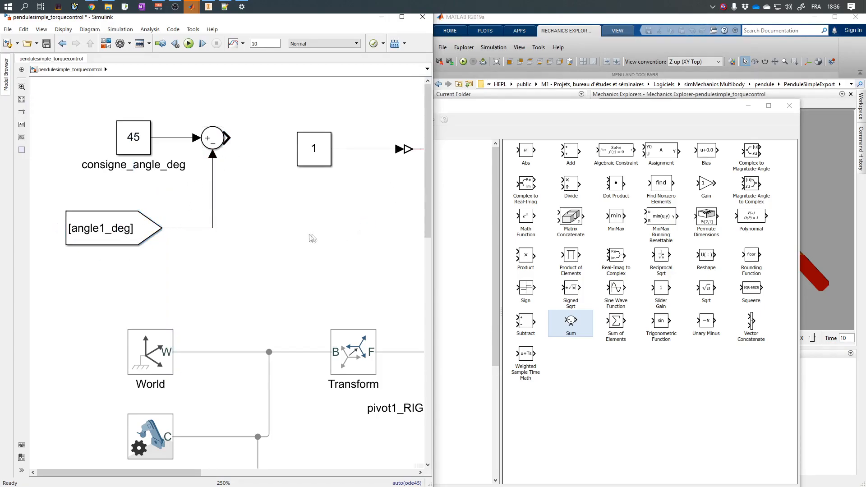
- Flip the angle1_deg From block by 180 degrees and move it below the torque Constant, facing the Sum block
left_click(159, 231)
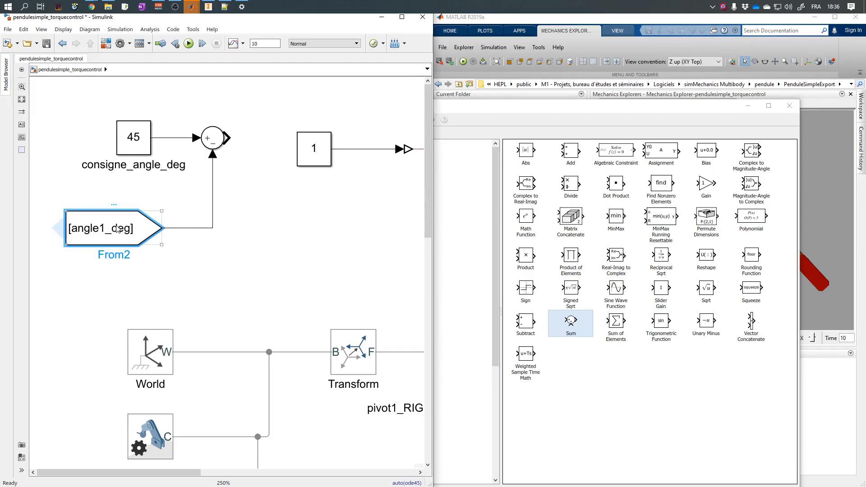
key("ctrl+r")
key("ctrl+r")
left_click_drag(114, 288, 381, 258)
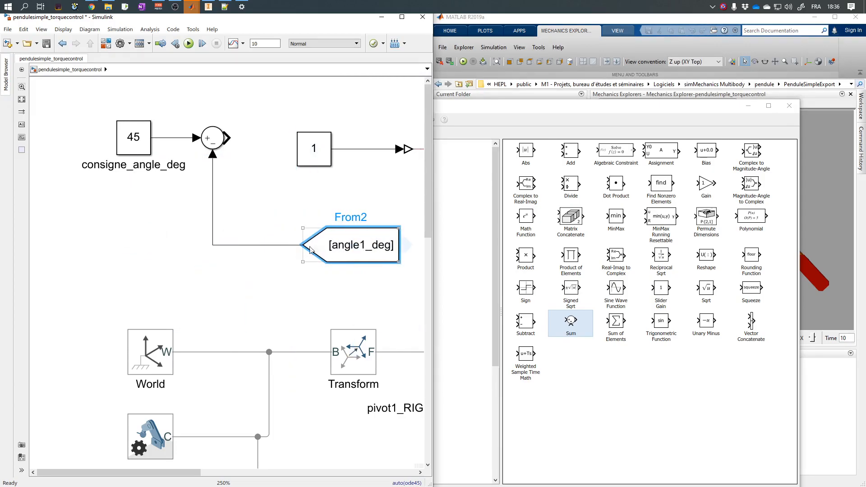
- Delete the torque Constant of value 1, wire the Sum output to the Simulink-PS Converter, and align the setpoint and Sum blocks with it
scroll(110, 234, "down", 5)
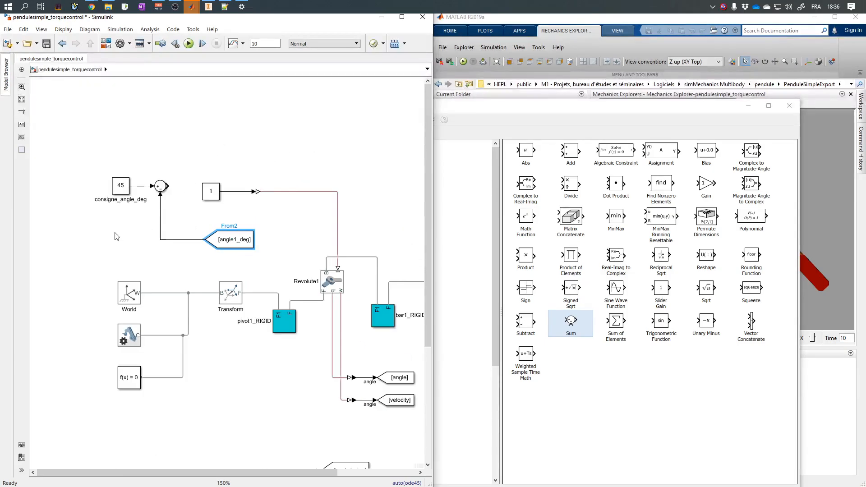
left_click(197, 163)
left_click_drag(199, 173, 212, 197)
key("Delete")
key("Delete")
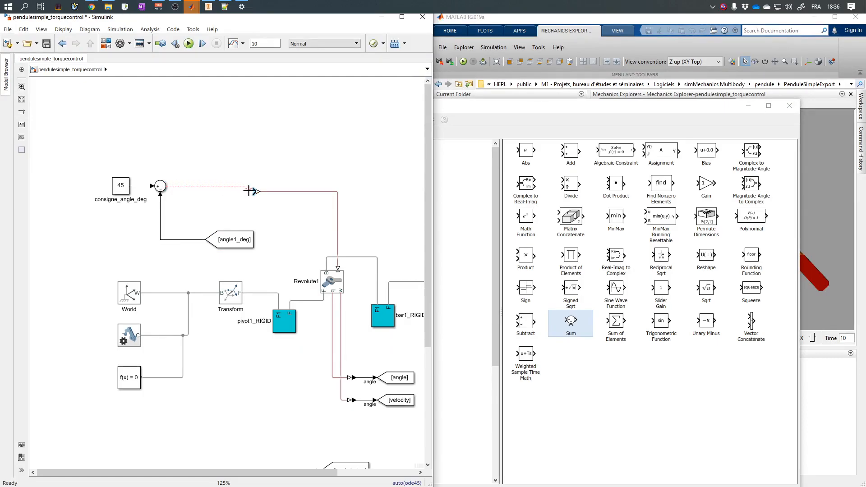
left_click_drag(92, 150, 140, 198)
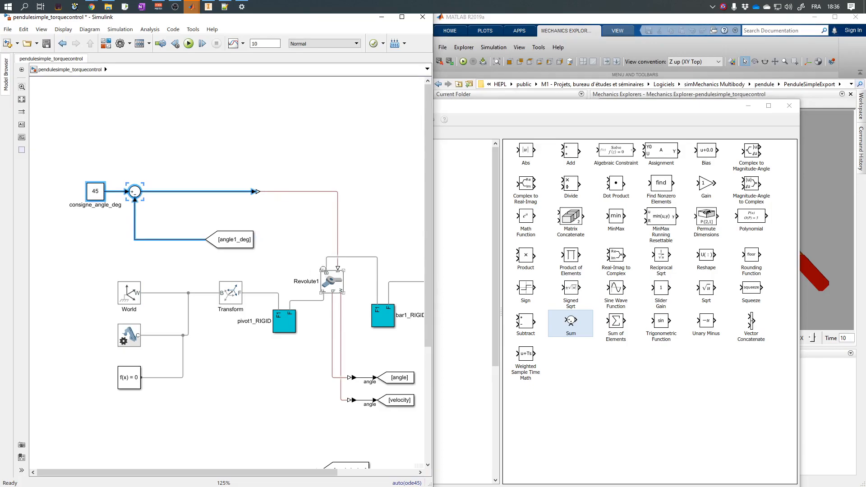
left_click(274, 171)
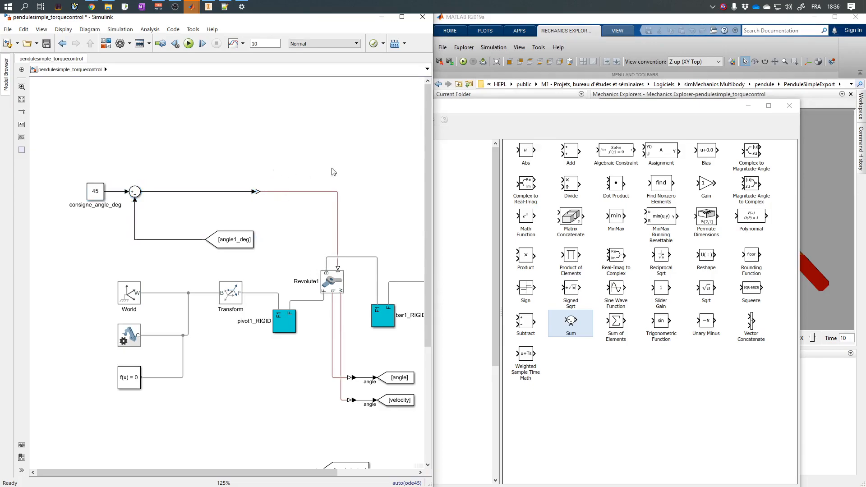
- Close the block library and run the simulation of the closed loop
left_click(789, 106)
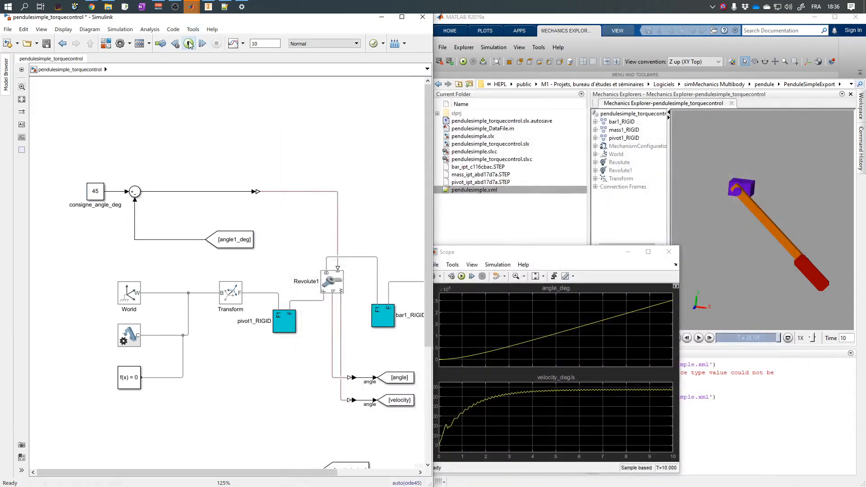
left_click(188, 44)
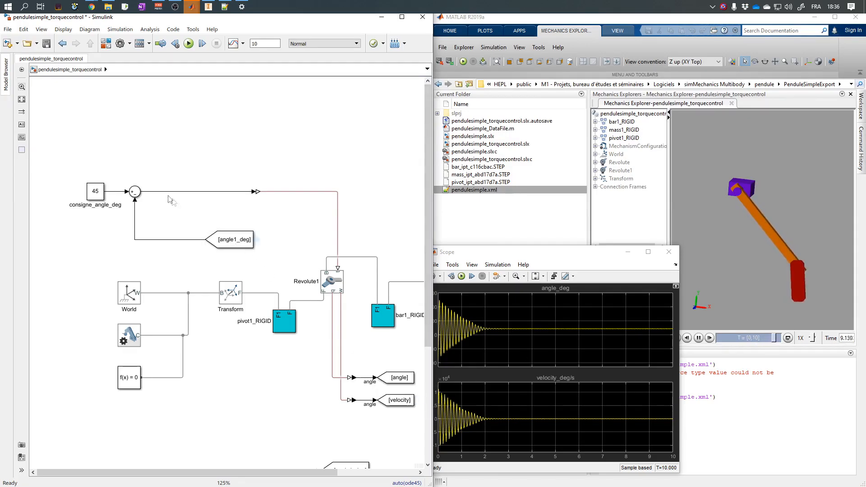
- Insert a Gain block into the signal between the Sum block and the Simulink-PS Converter
left_click_drag(148, 176, 167, 203)
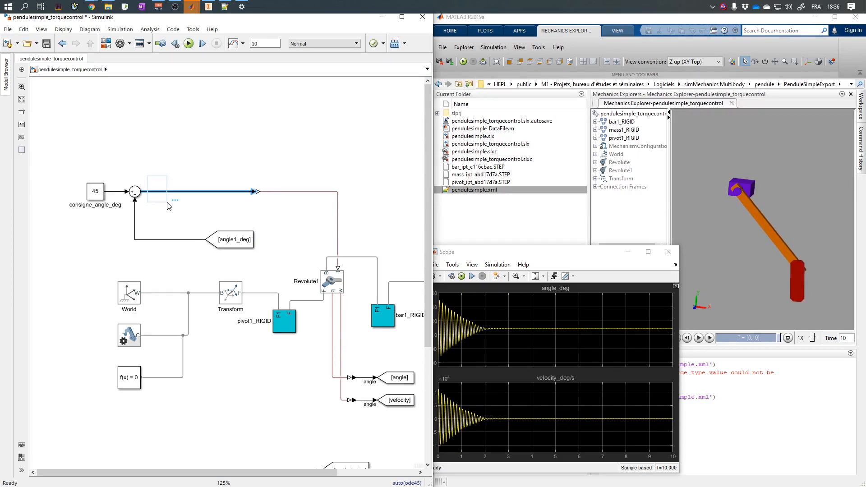
left_click(175, 168)
double_click(173, 174)
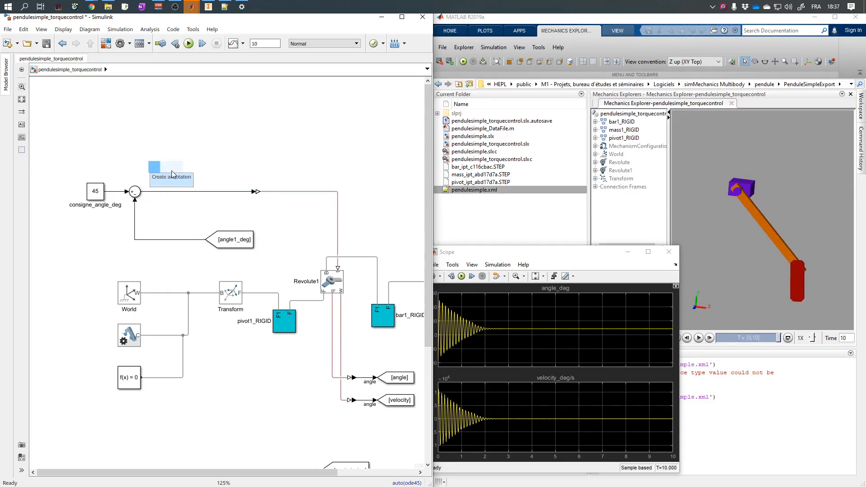
type("gain")
key("Return")
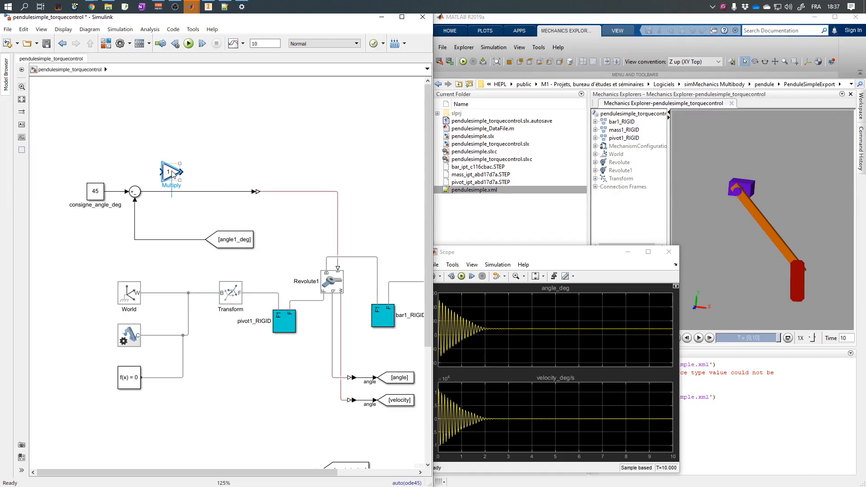
left_click_drag(173, 175, 176, 194)
left_click(192, 166)
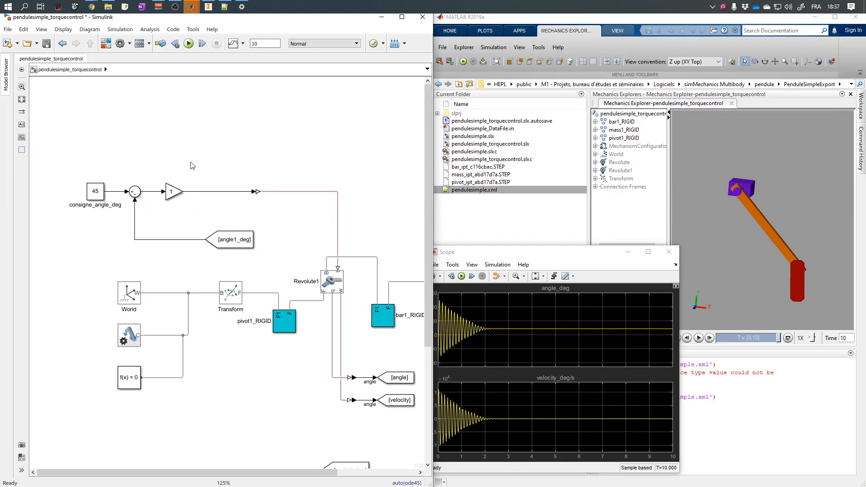
- Set the Gain block's value to 10 and run the simulation
double_click(175, 193)
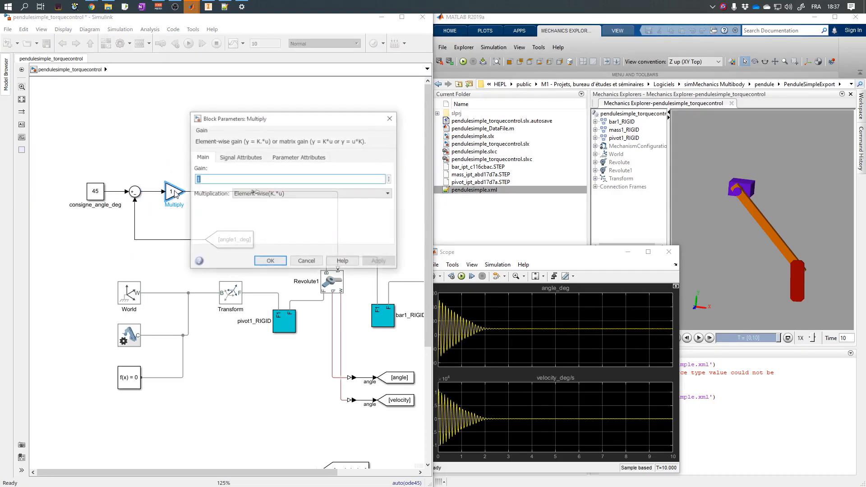
type("10")
key("Return")
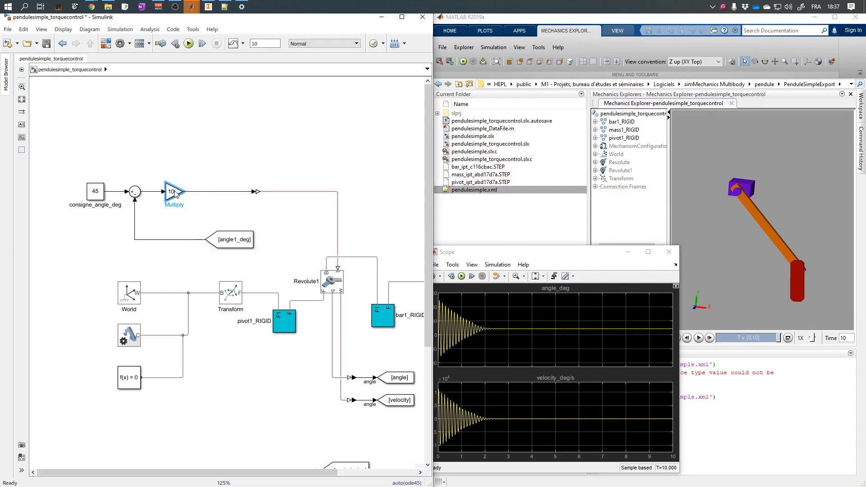
left_click(189, 43)
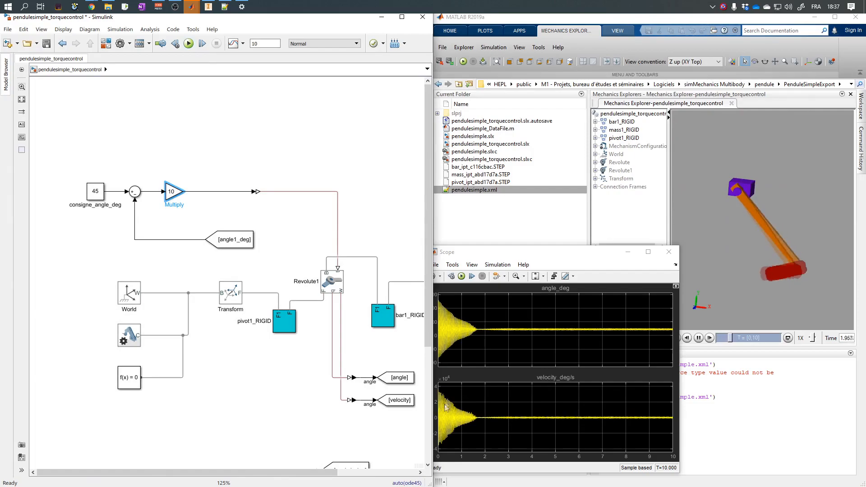
- Set the gain to 0.001 and widen the Gain block until its value is readable
double_click(173, 191)
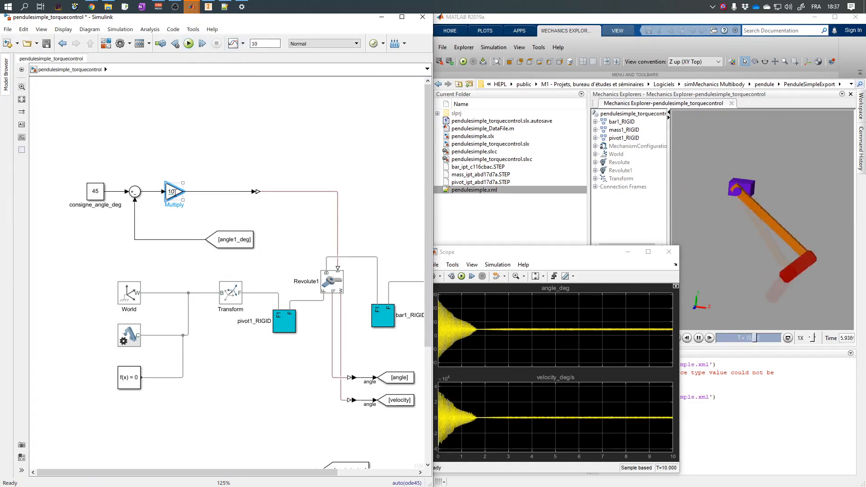
type("100000")
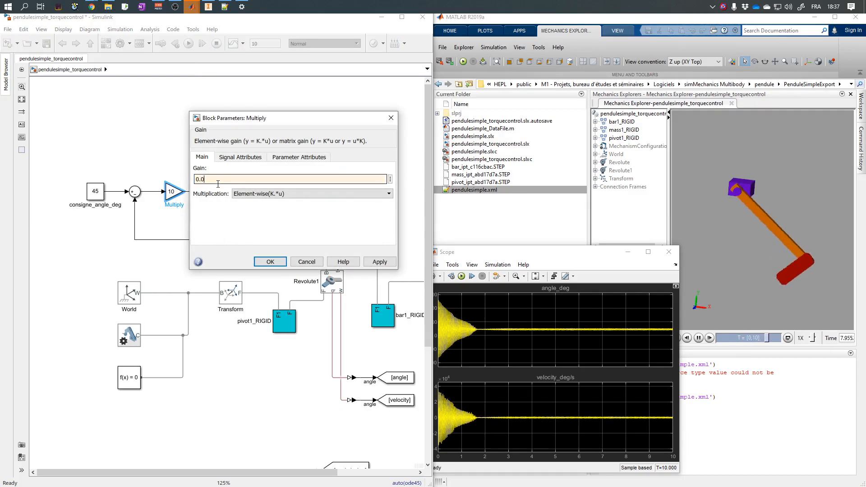
key("Return")
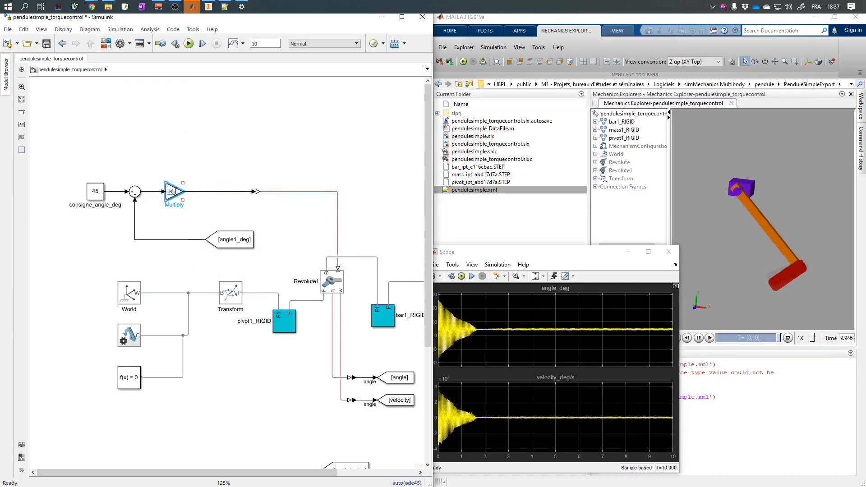
left_click_drag(185, 182, 196, 181)
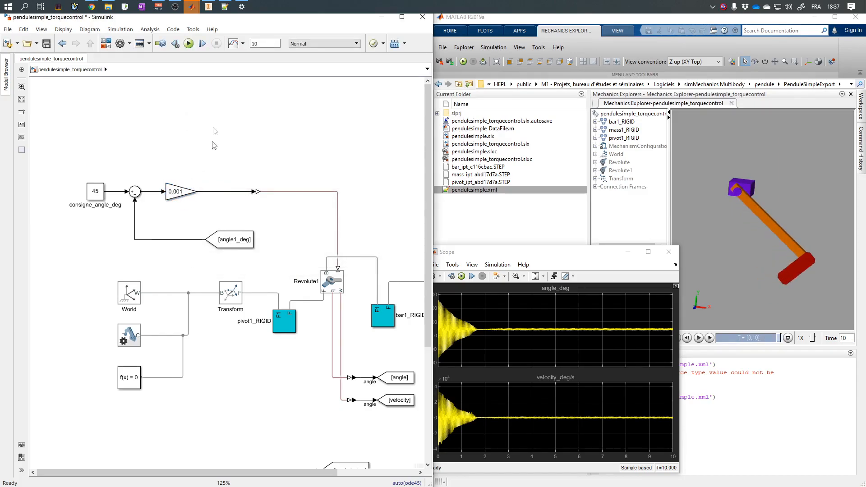
- Rerun the simulation and examine the angle_deg and velocity_deg/s curves in the Scope
left_click(189, 44)
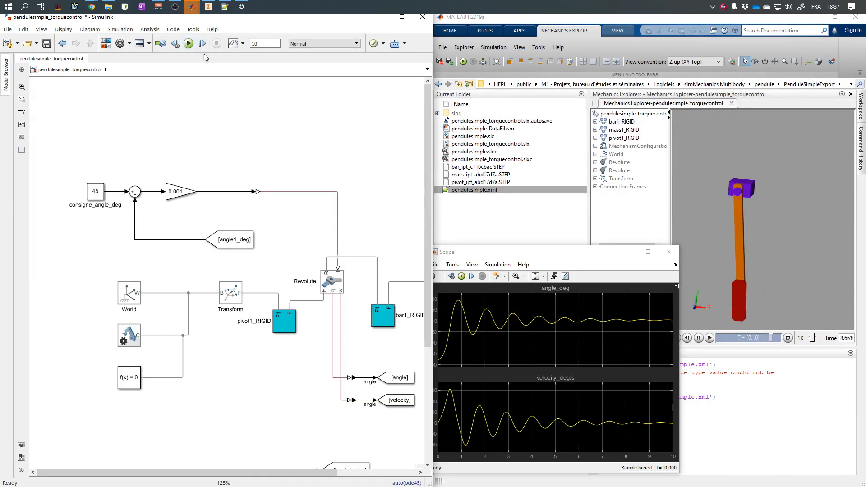
left_click(489, 326)
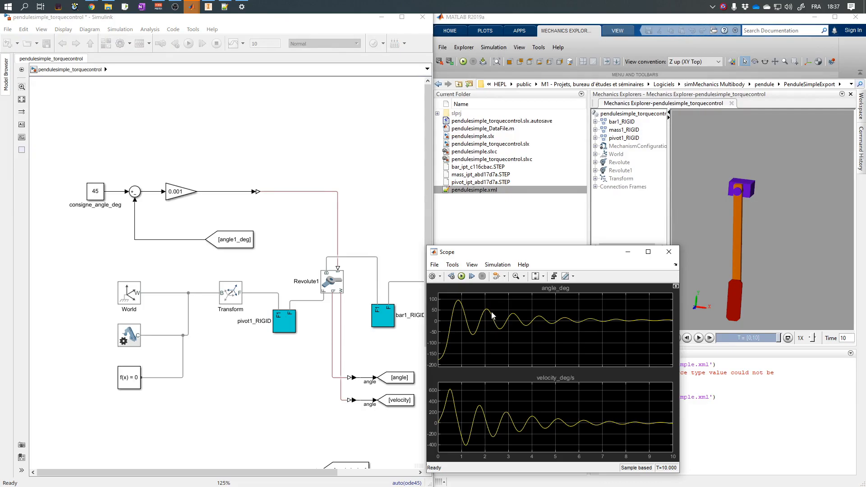
left_click(217, 68)
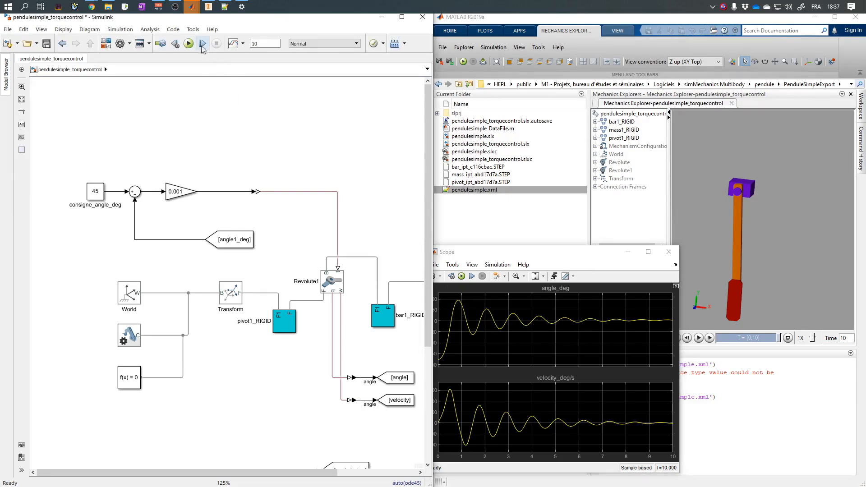
- Set the gain back to 10 and rerun the simulation
double_click(175, 192)
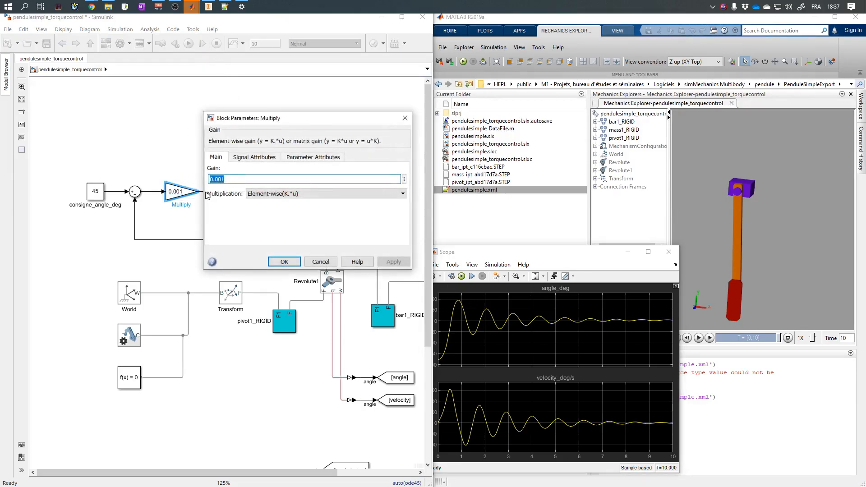
type("10")
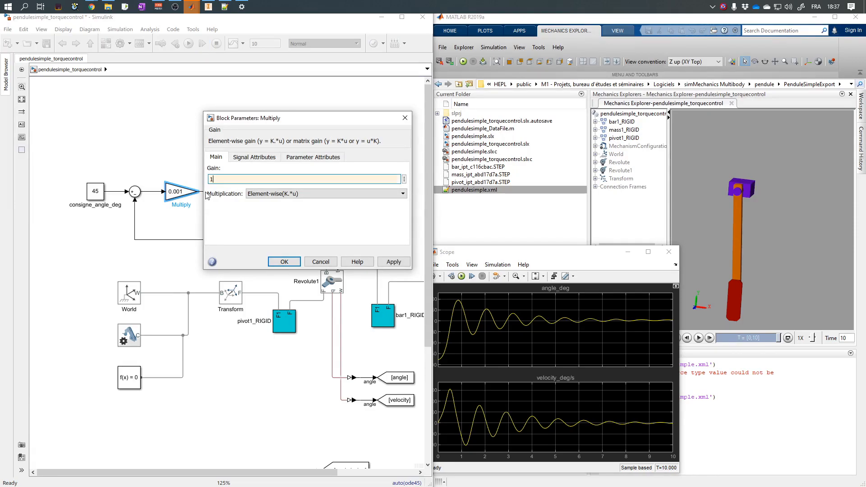
key("Return")
left_click(189, 44)
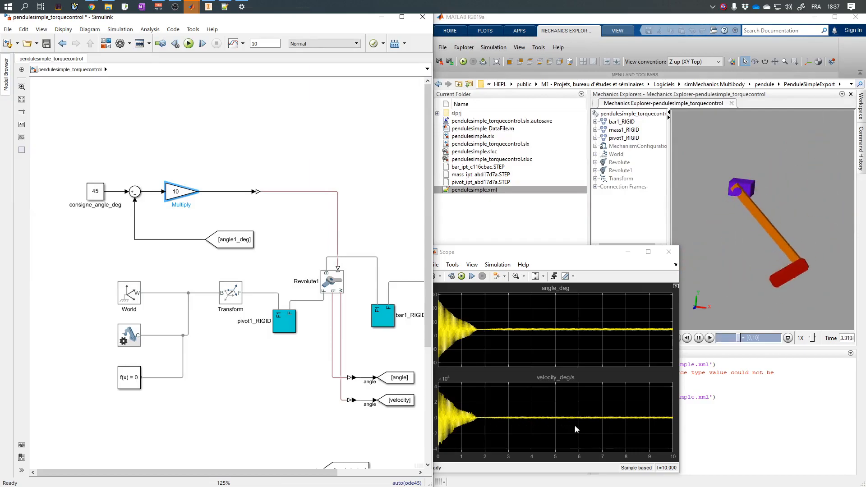
- Zoom in on the settled part of the Scope's angle_deg curve, around 2.1 to 2.6 s, to examine the oscillation about the setpoint
left_click(541, 342)
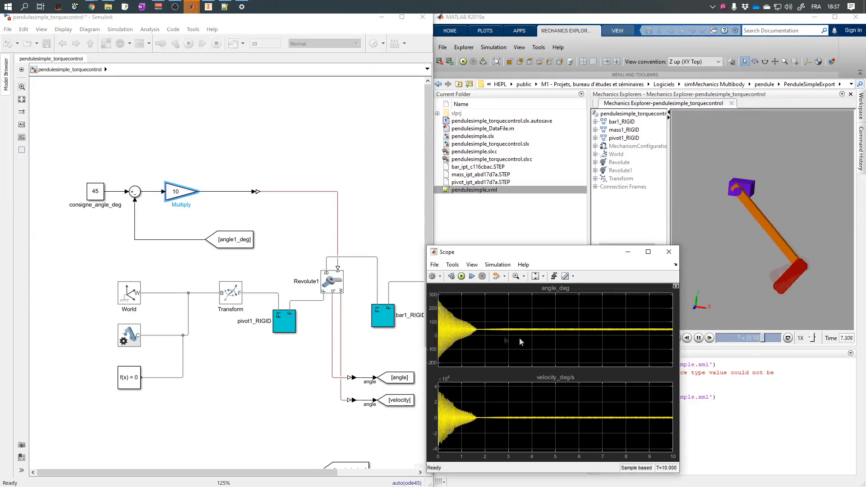
left_click(516, 276)
left_click_drag(500, 335, 504, 301)
left_click(498, 303)
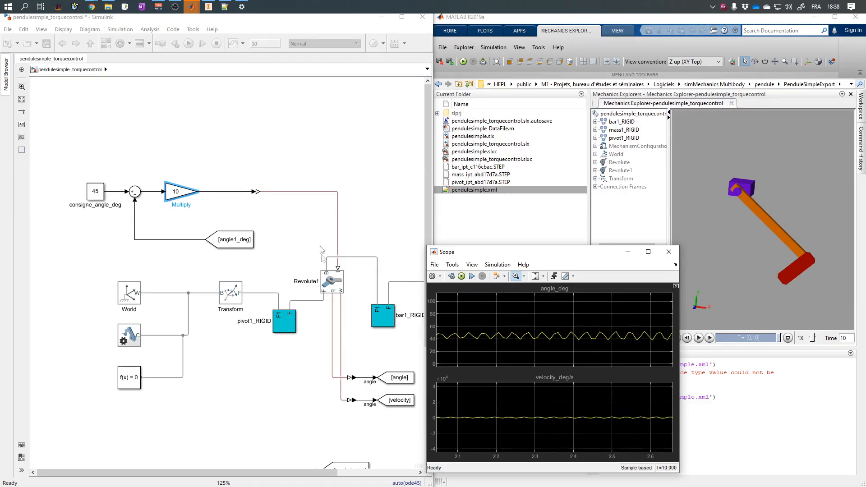
- Replace the Gain block after the sum with an Integrator block and connect its output to the torque input line
left_click(234, 118)
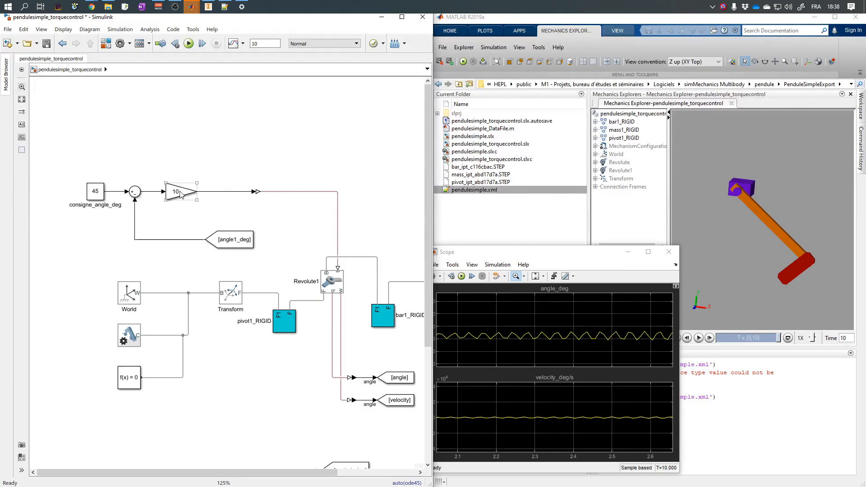
key("Delete")
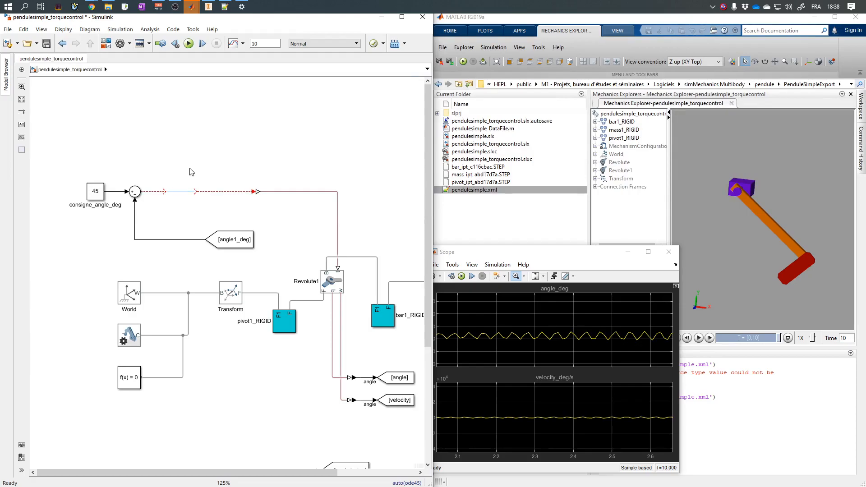
left_click(119, 43)
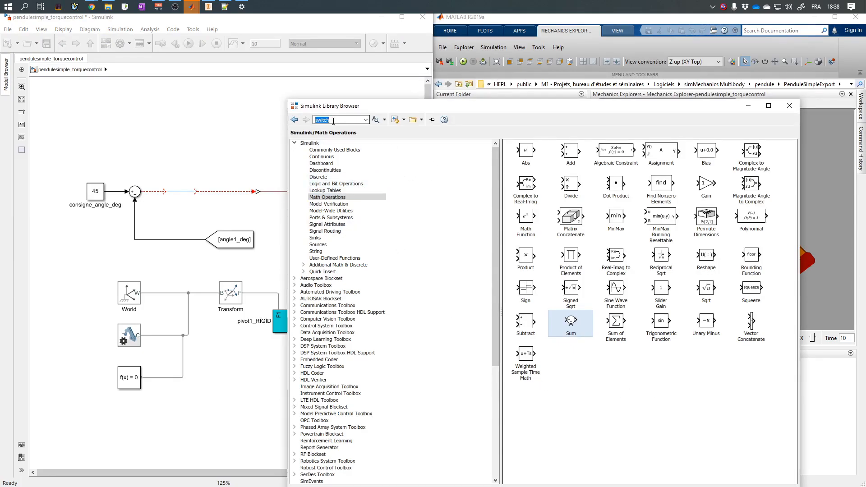
key("Return")
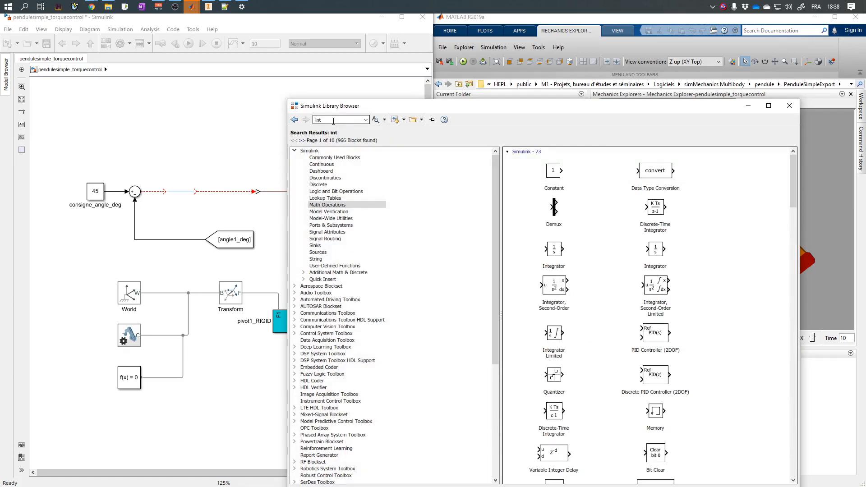
left_click(557, 253)
left_click_drag(546, 251, 173, 195)
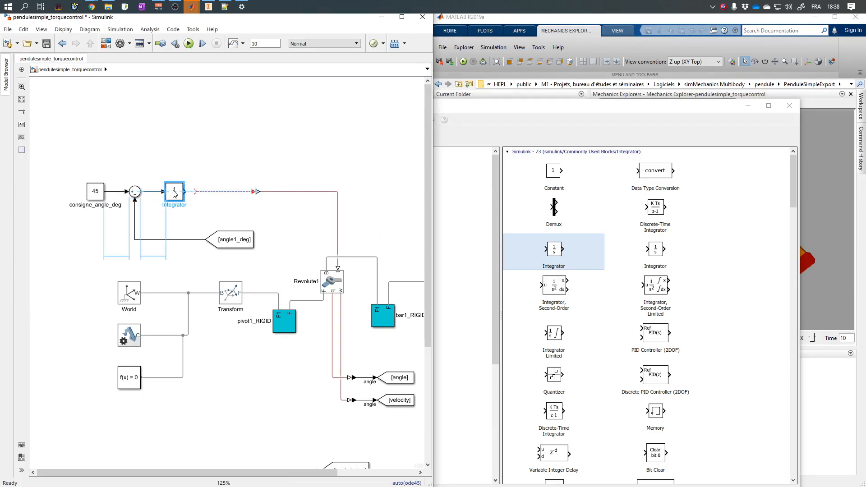
left_click(197, 190)
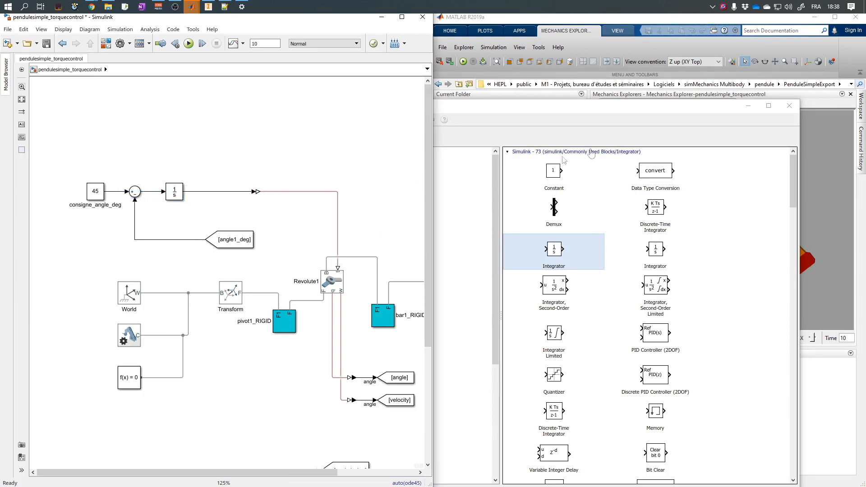
left_click(749, 107)
- Run the simulation with the Integrator, rescale the Scope axes to the curves and stop the run
left_click(189, 44)
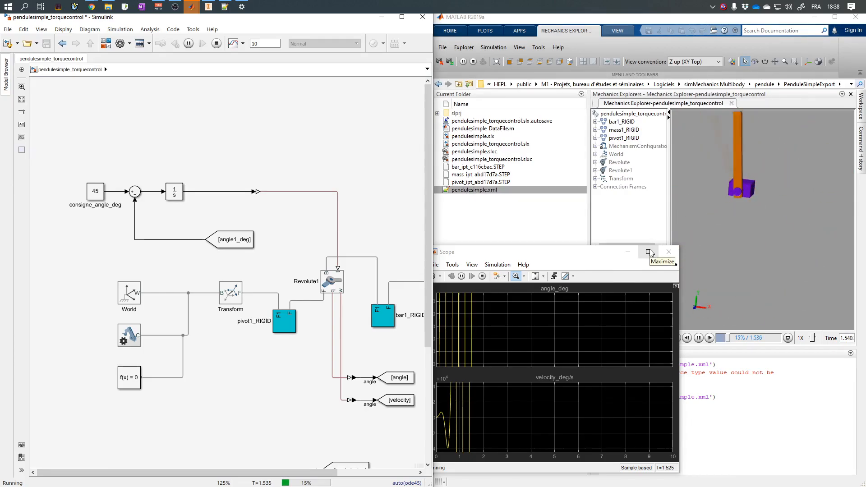
left_click(538, 278)
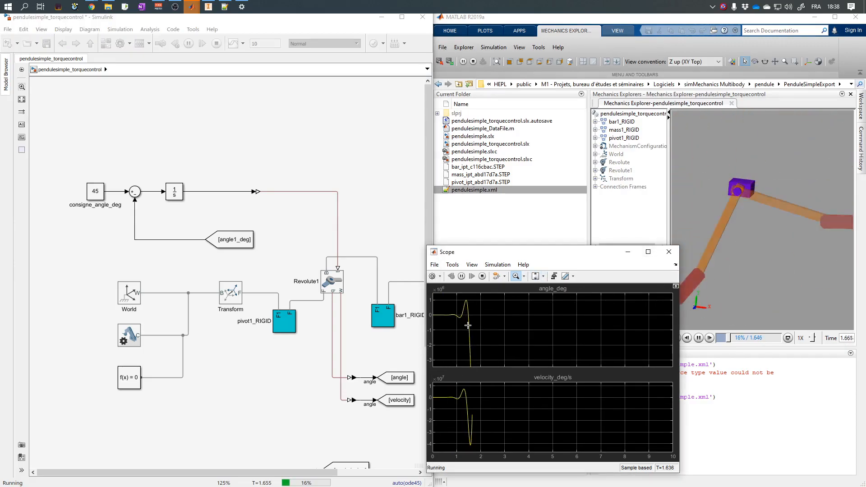
left_click(473, 62)
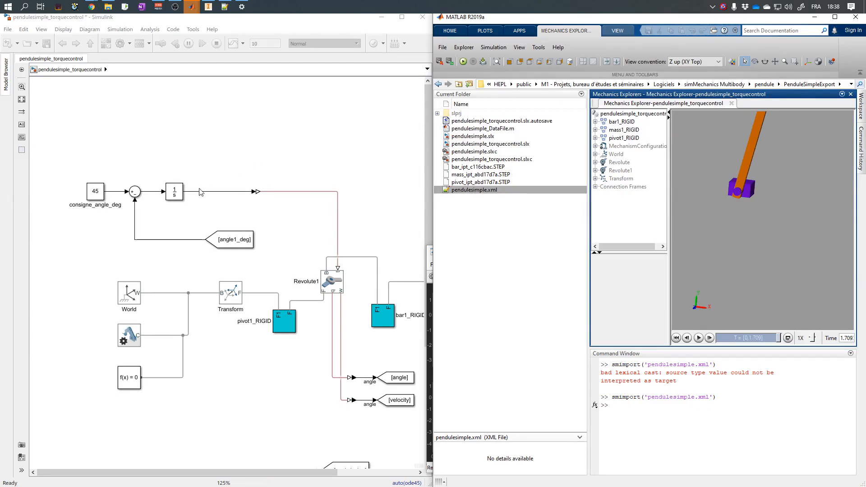
- Insert a Gain block on the line between the Integrator and the torque input converter
double_click(197, 168)
type("gain")
key("Return")
left_click_drag(197, 162, 206, 195)
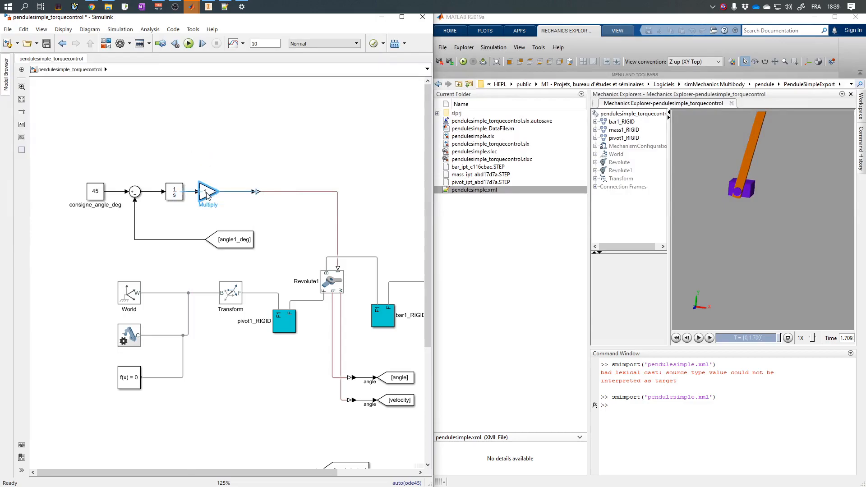
- Set the new gain to 0.01 in a widened Gain block and run the simulation
double_click(206, 191)
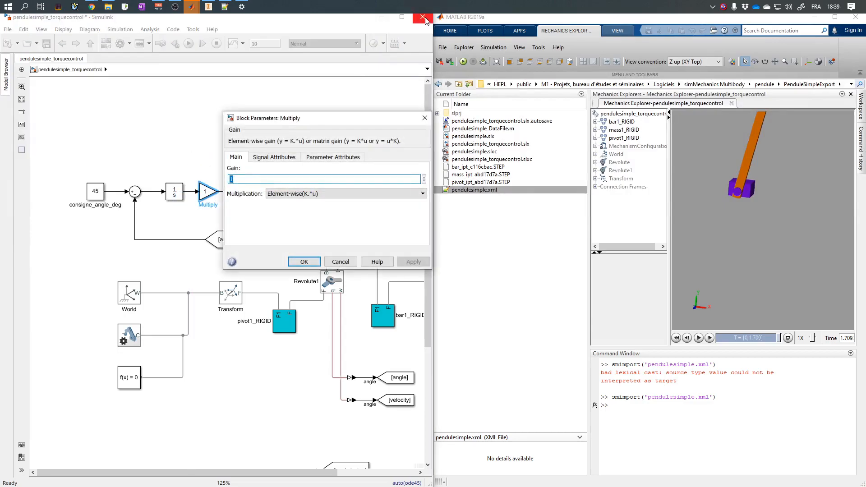
type("0.1")
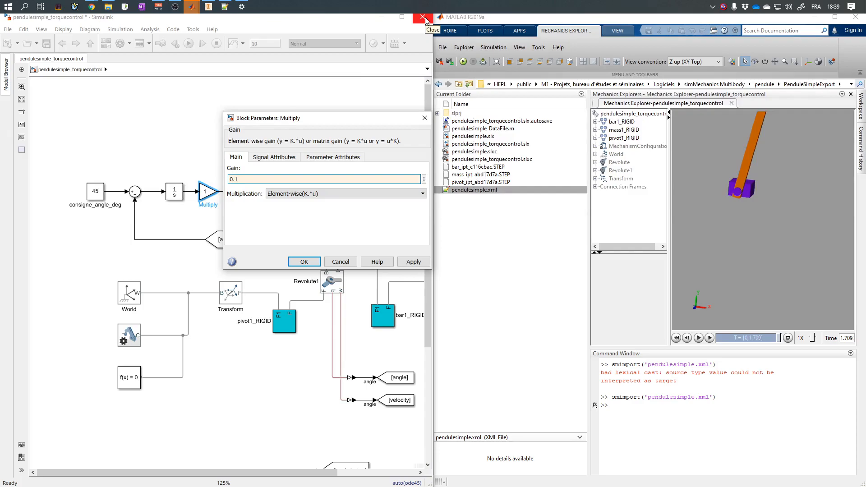
type("01")
key("Return")
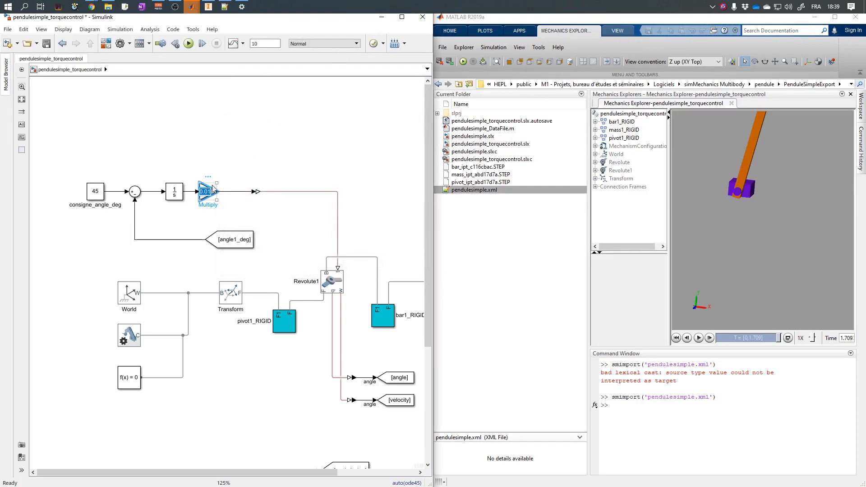
left_click_drag(217, 182, 228, 181)
left_click(152, 130)
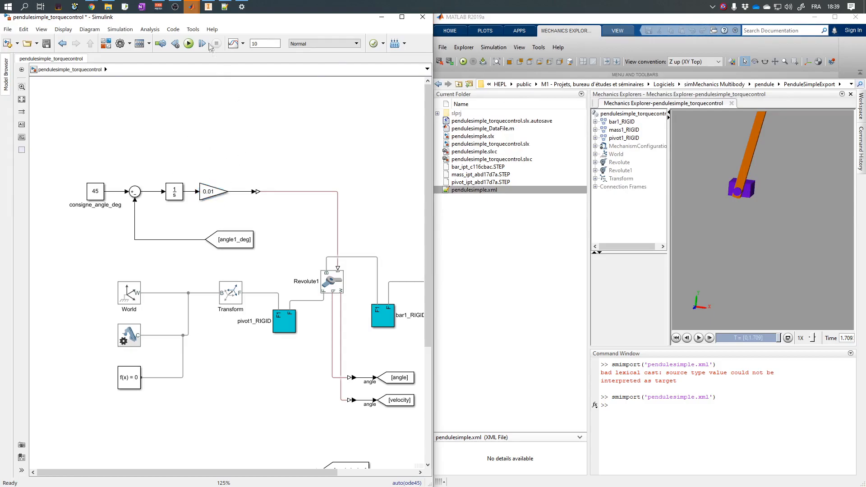
left_click(189, 44)
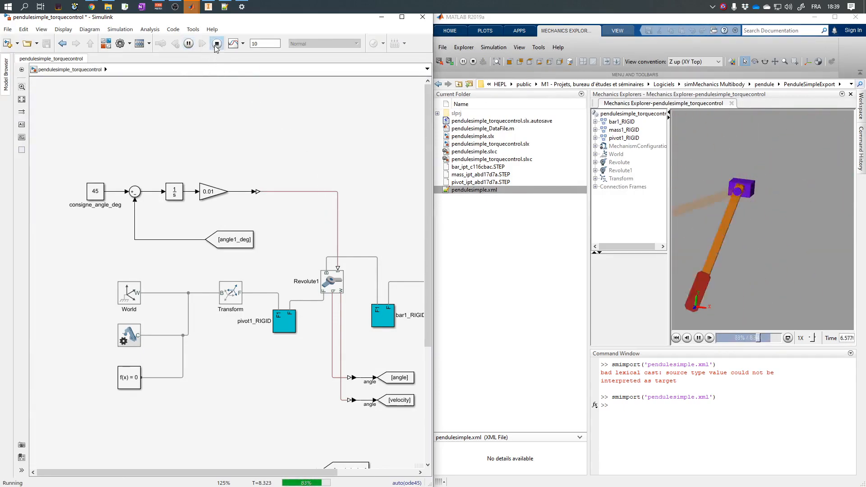
- Set the gain after the Integrator to 0.00001 in a further widened block and rerun the simulation
double_click(209, 192)
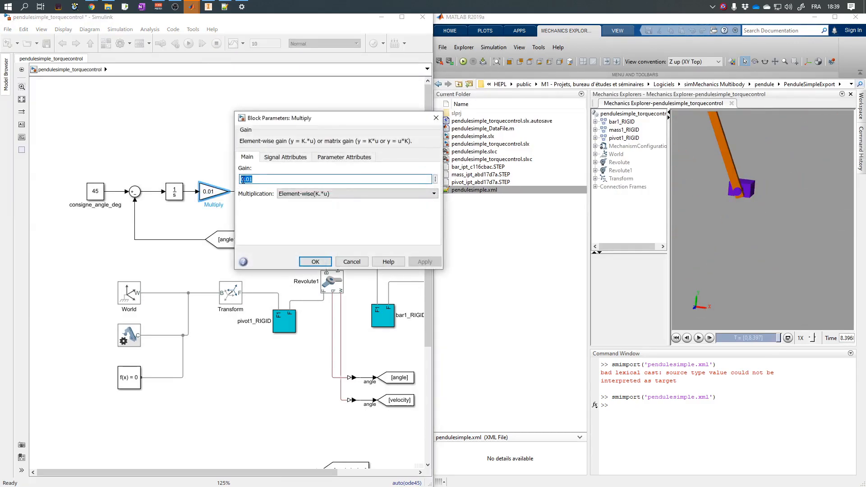
type("0.1")
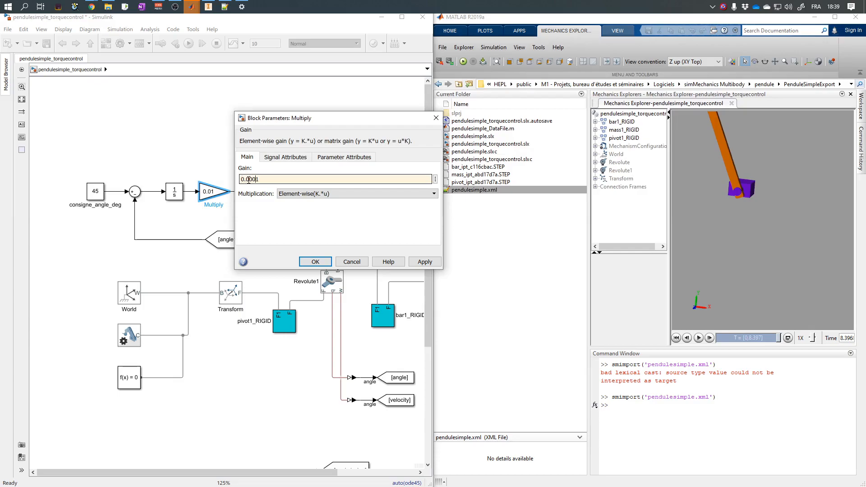
key("Return")
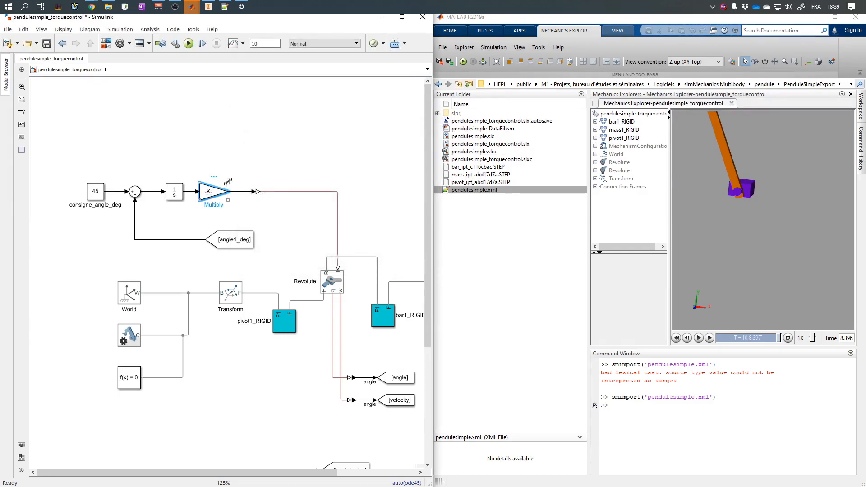
left_click_drag(228, 181, 241, 181)
left_click(188, 44)
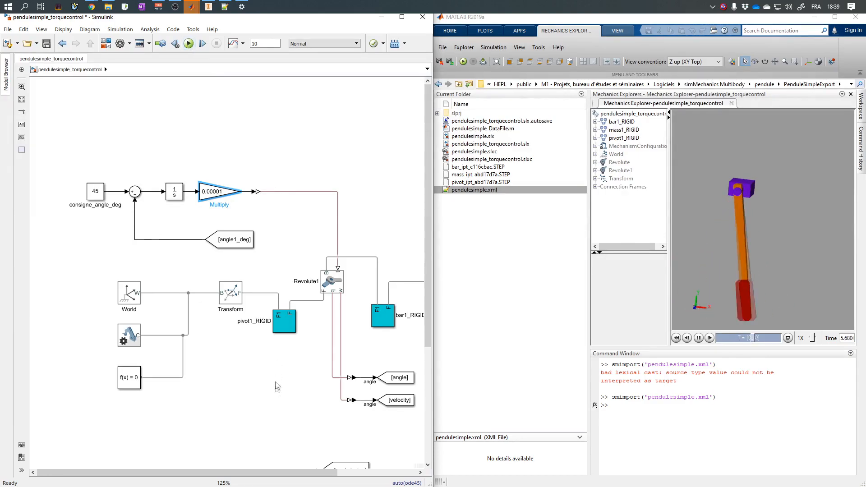
- Configure how signal data is displayed in the model during simulation
left_click(222, 377)
scroll(167, 362, "down", 1)
scroll(247, 424, "up", 4)
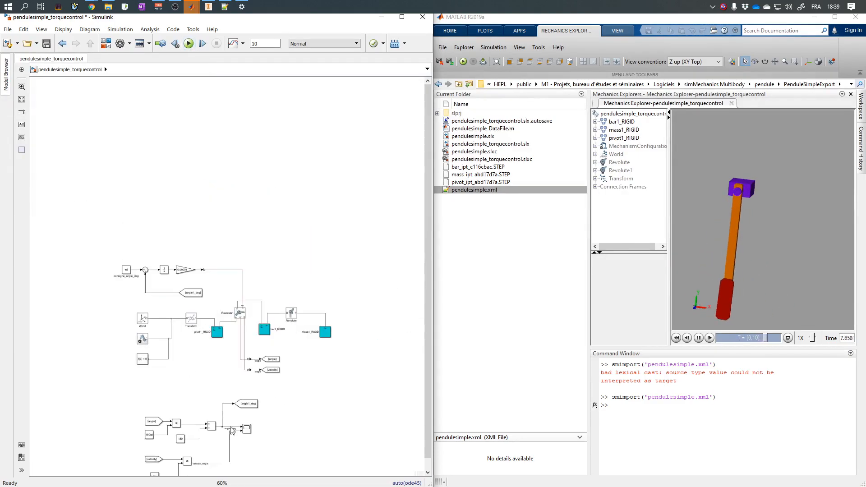
scroll(247, 423, "down", 2)
left_click(63, 29)
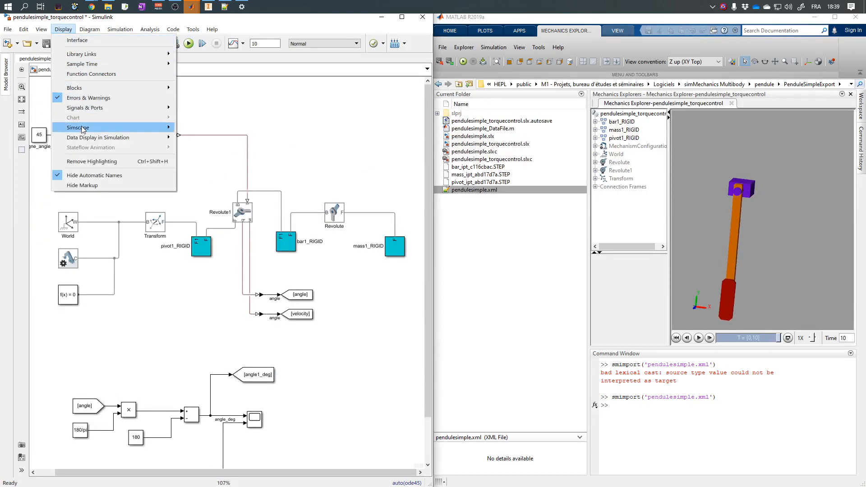
mouse_move(86, 137)
left_click(230, 159)
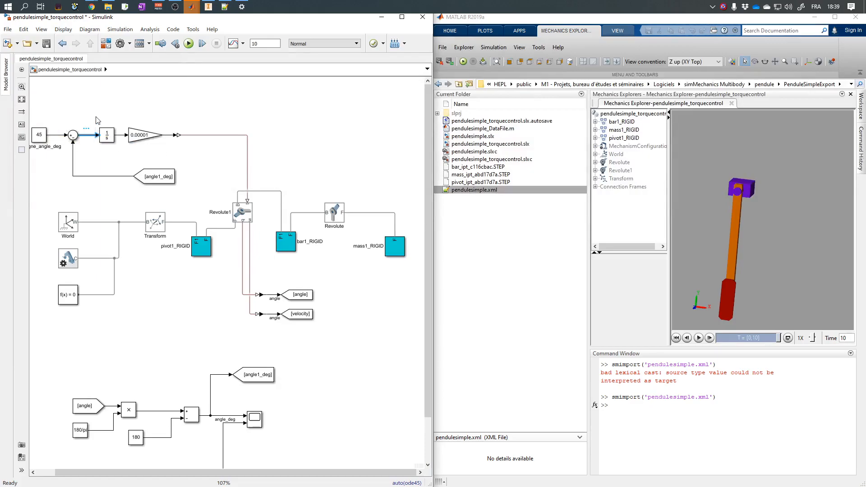
- Rerun the simulation and inspect the feedback and error signals around the sum block
scroll(92, 135, "up", 2)
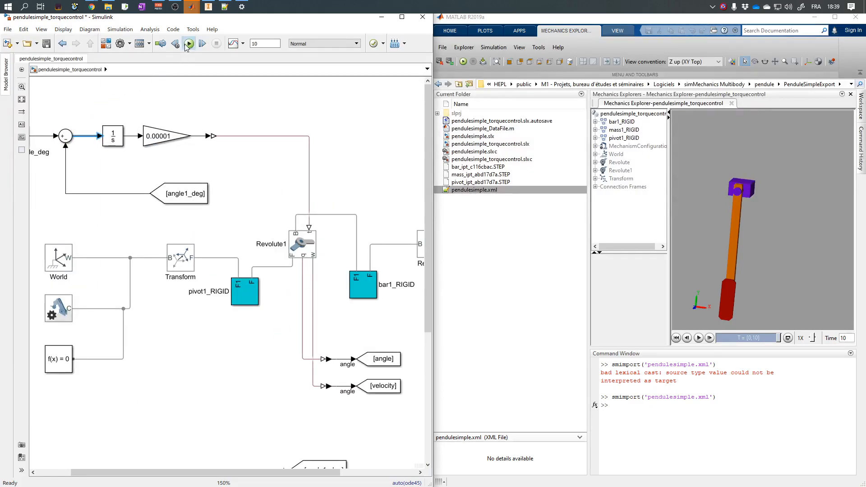
left_click(188, 44)
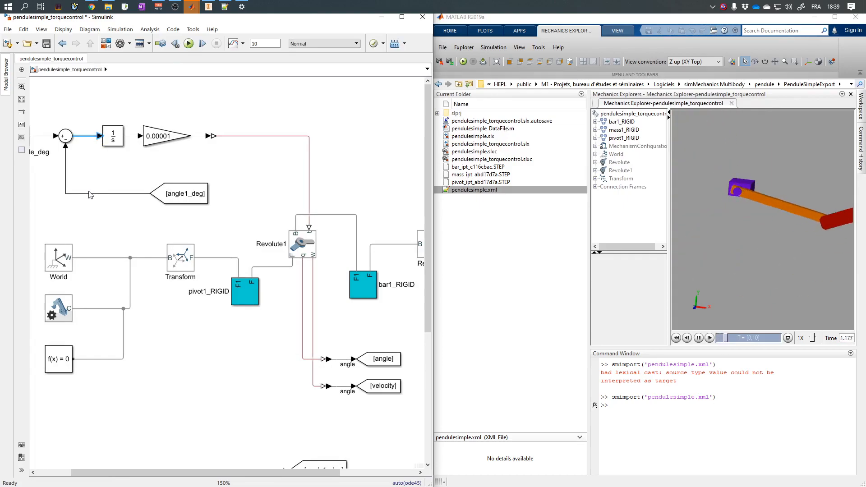
left_click(91, 194)
left_click(86, 137)
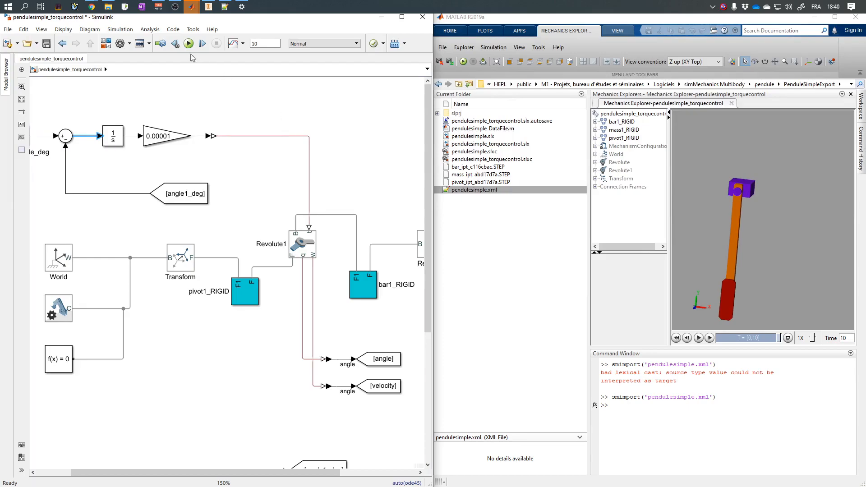
- Add a Goto block tagged error_signal above the sum and branch the sum's output signal to it
scroll(251, 104, "down", 3)
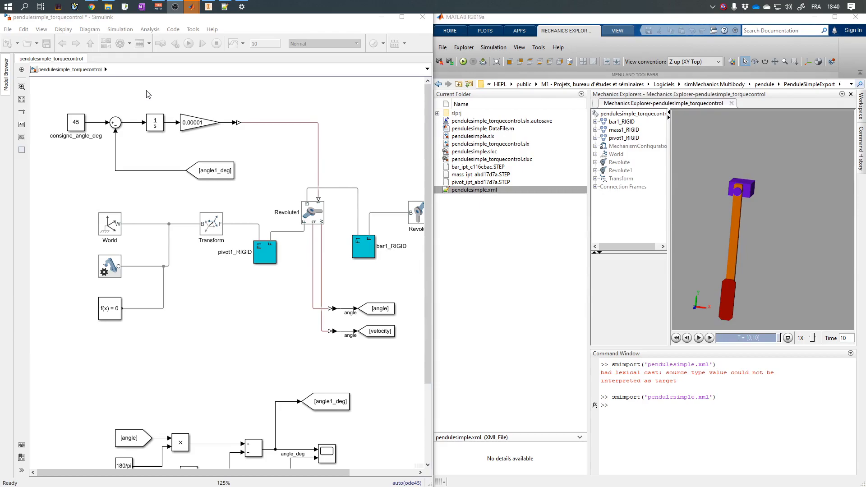
double_click(129, 87)
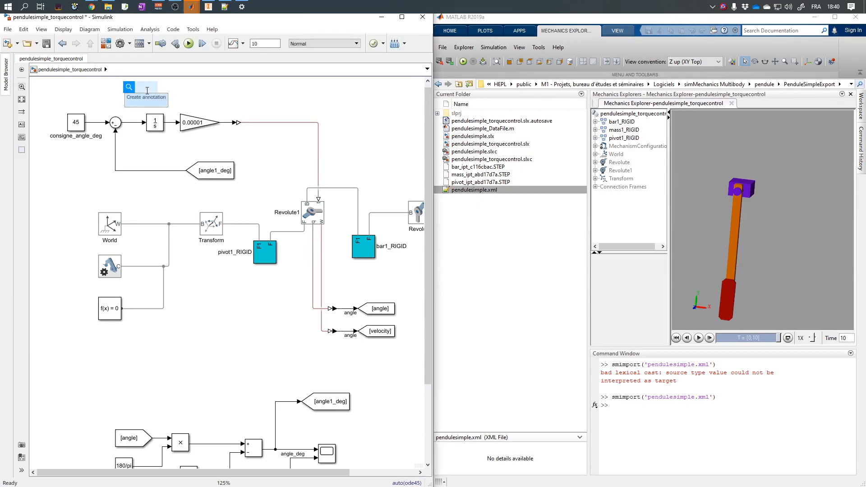
type("goto")
key("Return")
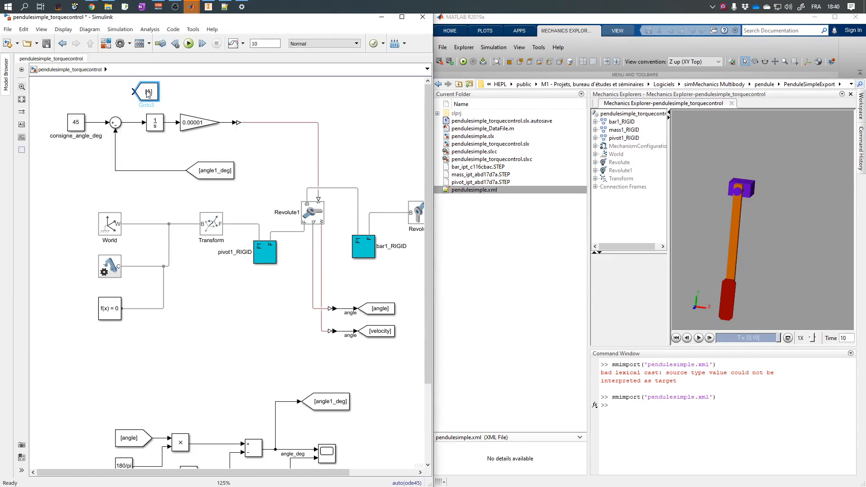
type("error_signal")
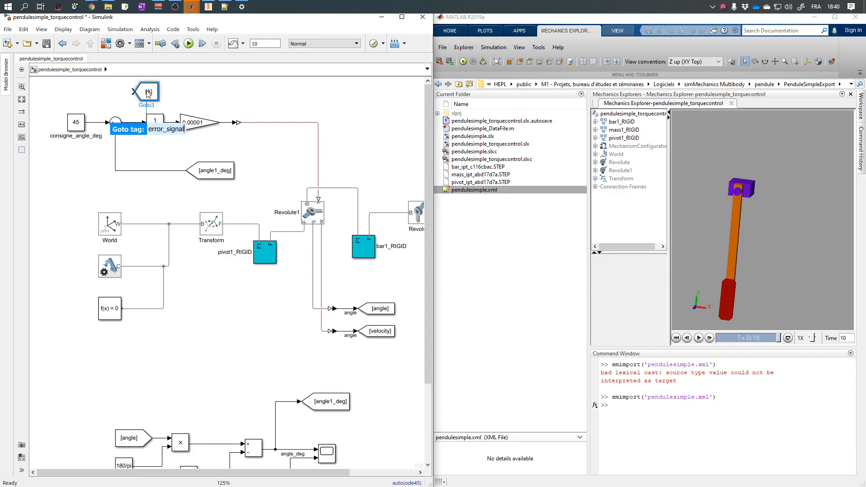
key("Return")
left_click_drag(132, 91, 126, 119)
- Add a second Goto block tagged cmd_signal above the Gain block
double_click(225, 90)
type("goto")
key("Return")
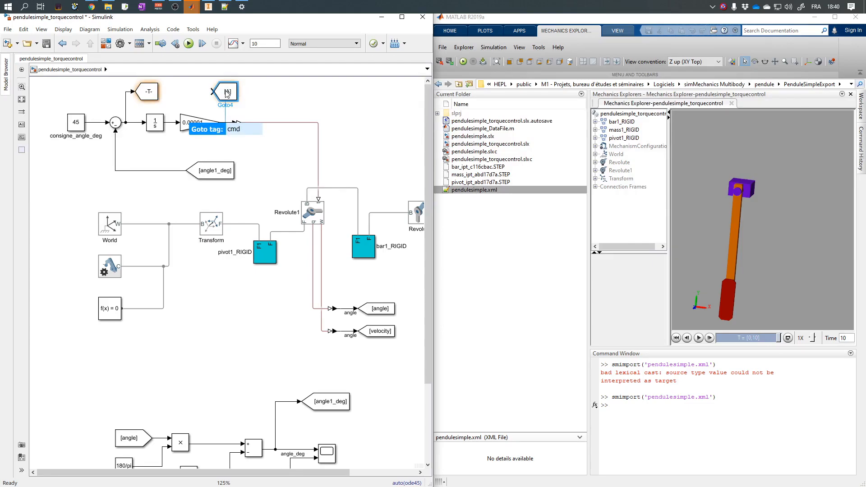
type("cmd_signa")
key("Escape")
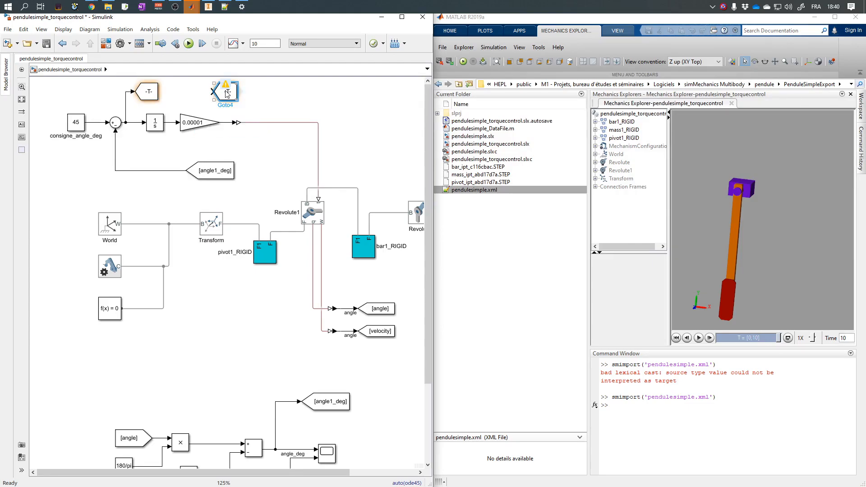
- Set the Scope's number of input ports to 4
double_click(327, 452)
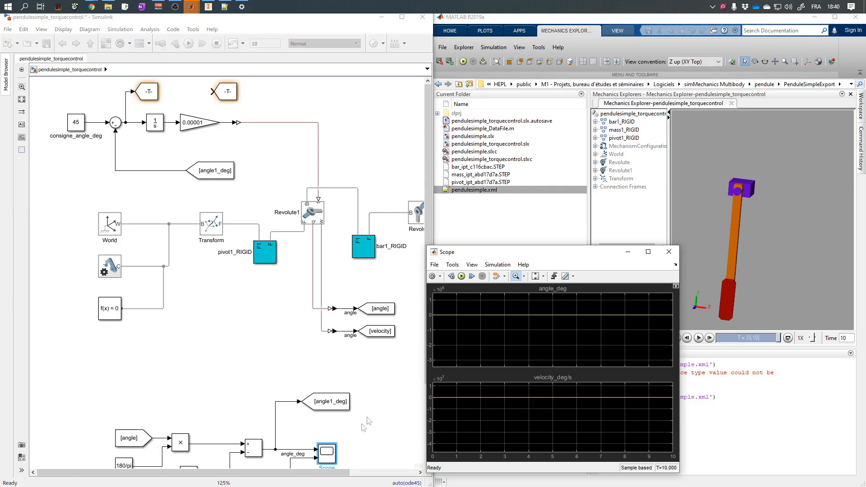
left_click(441, 278)
left_click(435, 289)
left_click(412, 233)
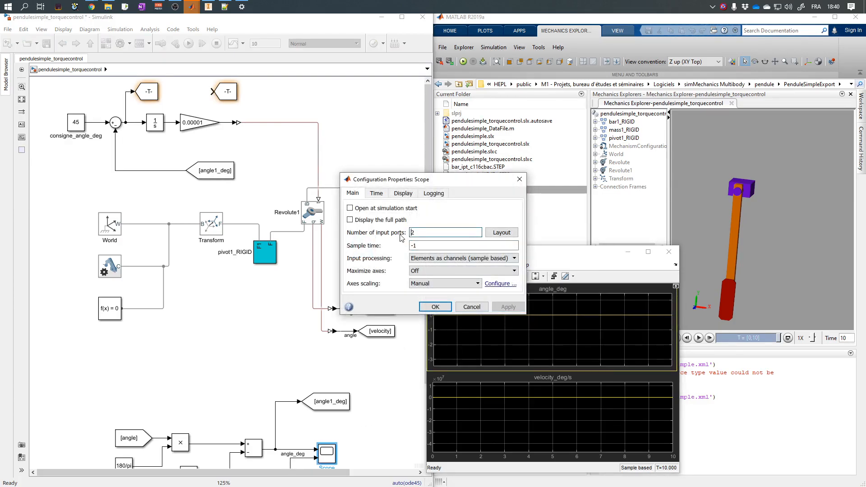
key("Delete")
type("4")
key("Return")
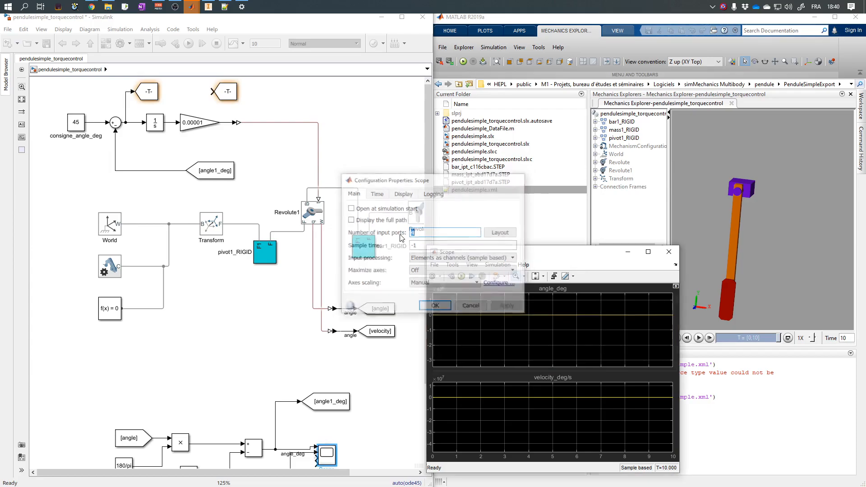
- Arrange the Scope layout as four displays stacked in one column
left_click(472, 265)
left_click(473, 276)
left_click(485, 323)
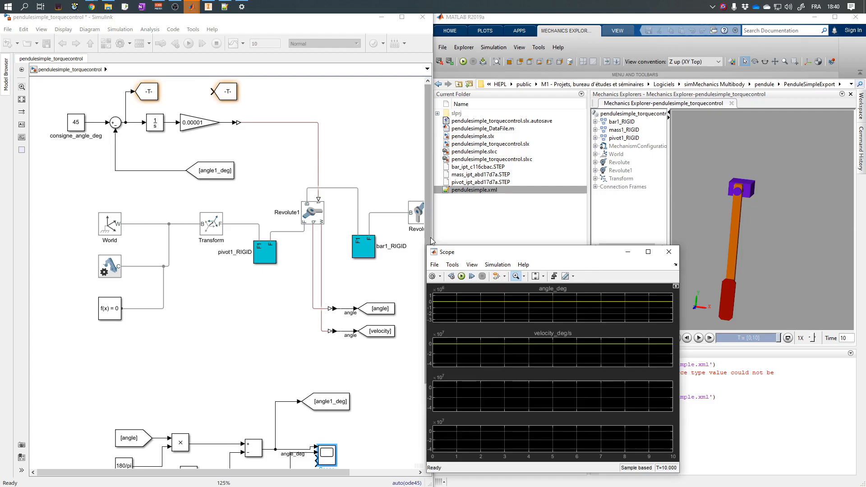
- Branch the Gain output to the cmd_signal Goto block and create matching From blocks for error_signal and cmd_signal
left_click_drag(228, 95, 224, 122)
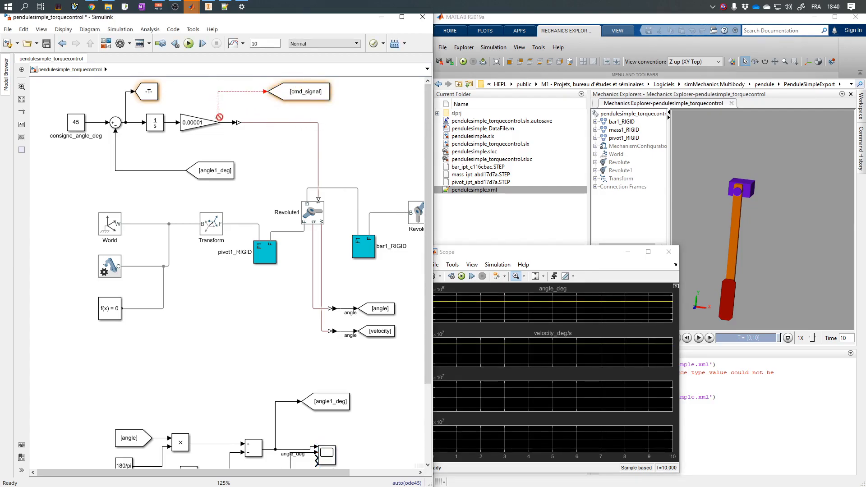
left_click(149, 92)
left_click_drag(158, 98, 239, 296)
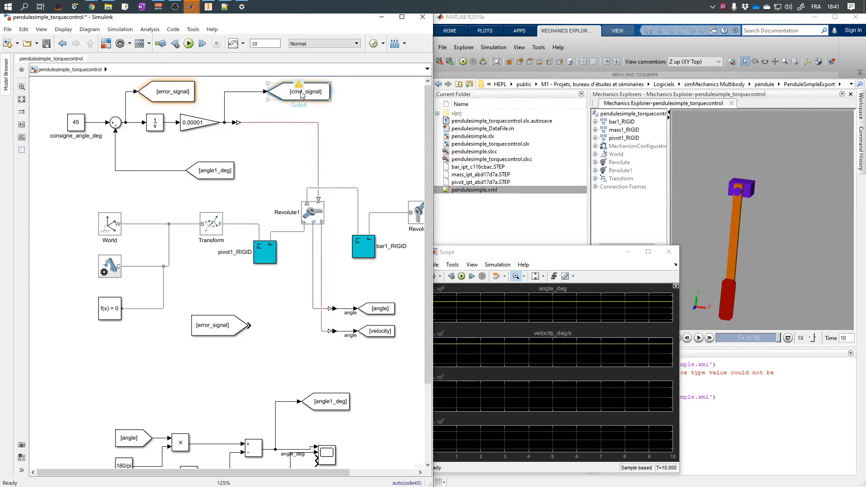
left_click_drag(331, 93, 198, 358)
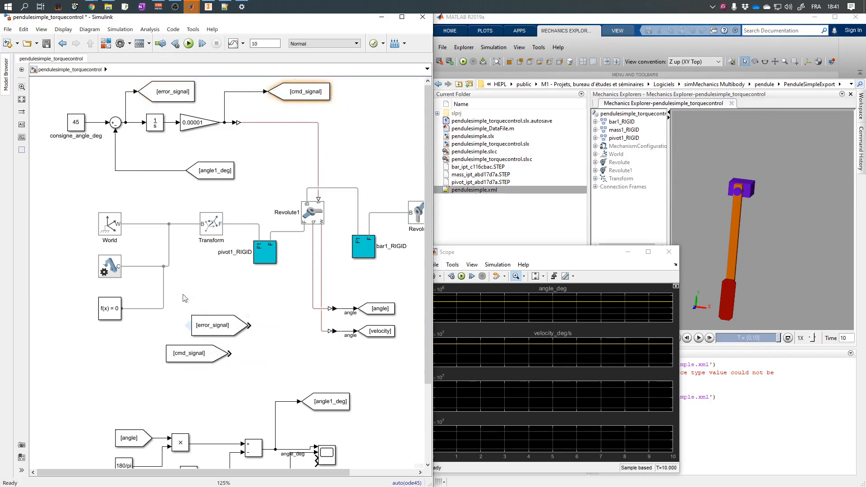
- Wire the error_signal and cmd_signal From blocks to the enlarged Scope's third and fourth inputs, and label the signals error and cmd
scroll(183, 316, "down", 5)
scroll(181, 315, "up", 5)
left_click_drag(287, 303, 357, 304)
left_click_drag(162, 167, 221, 231)
mouse_move(195, 193)
left_mouse_down()
mouse_move(299, 313)
mouse_move(297, 358)
mouse_move(321, 359)
mouse_move(299, 348)
mouse_move(349, 308)
mouse_move(377, 433)
mouse_move(375, 411)
left_mouse_up()
left_click_drag(283, 349, 340, 395)
left_click(316, 427)
left_click(333, 393)
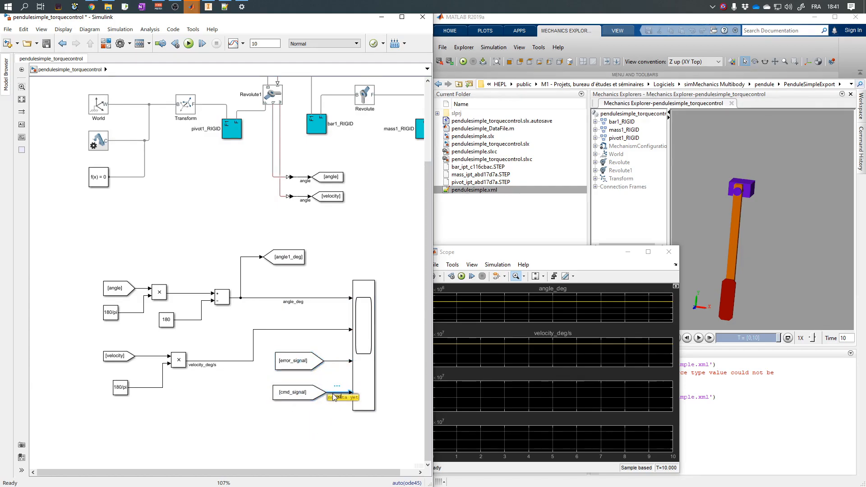
left_click(336, 361)
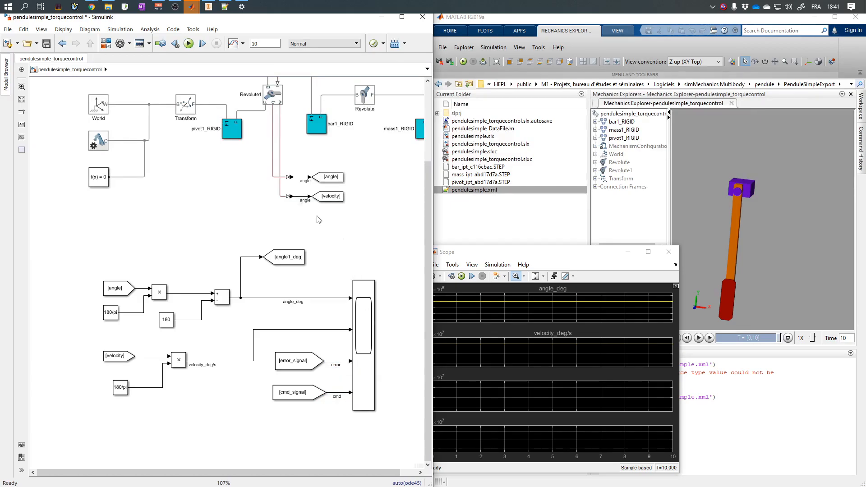
- Run the simulation with the integral controller and autoscale the four Scope plots to examine the response
left_click(188, 44)
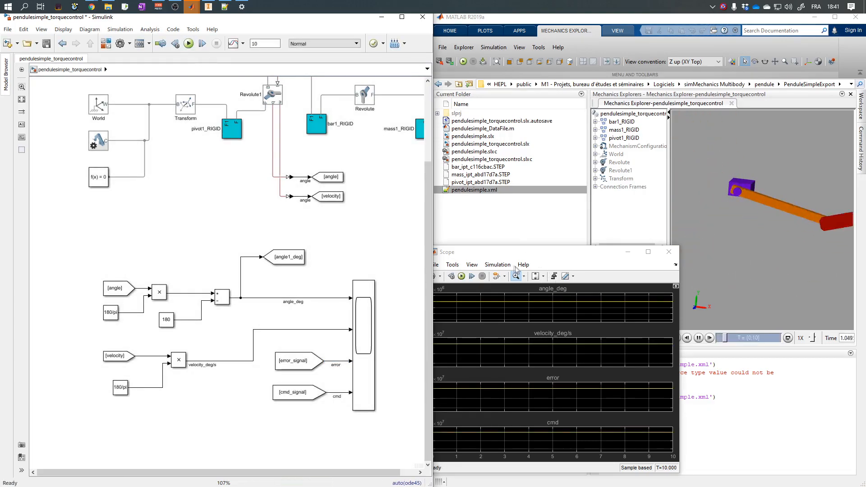
left_click(510, 255)
left_click_drag(510, 256, 511, 122)
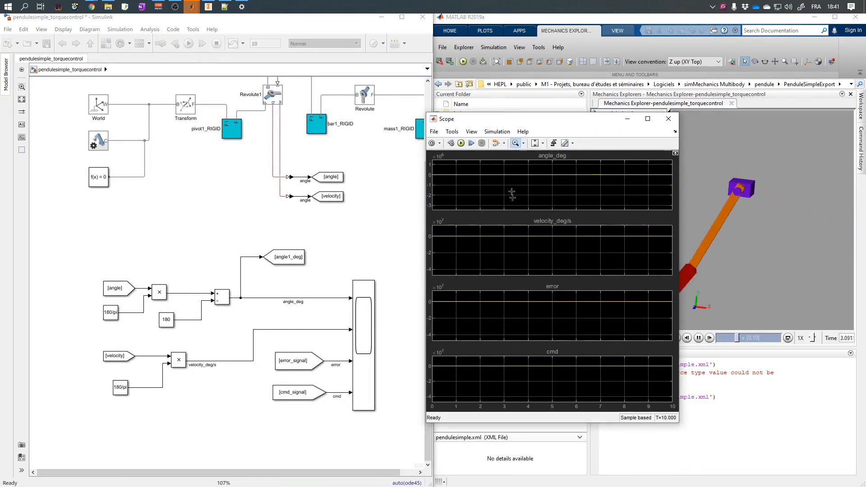
left_click(534, 143)
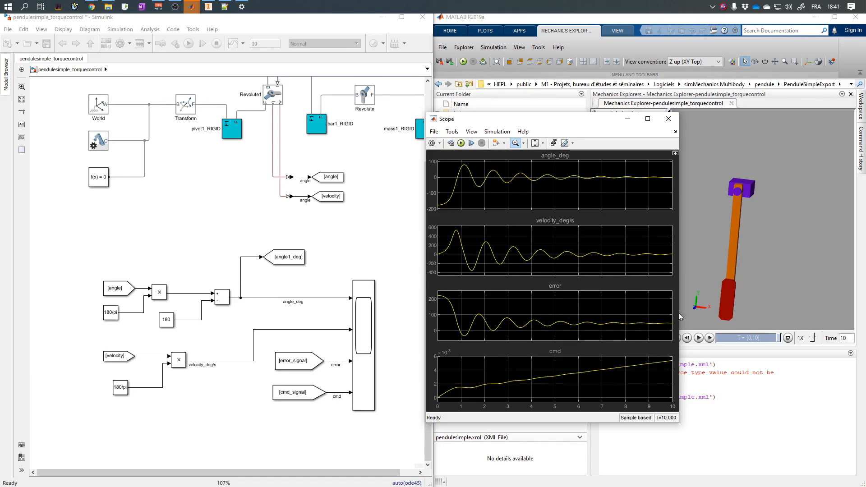
left_click(807, 229)
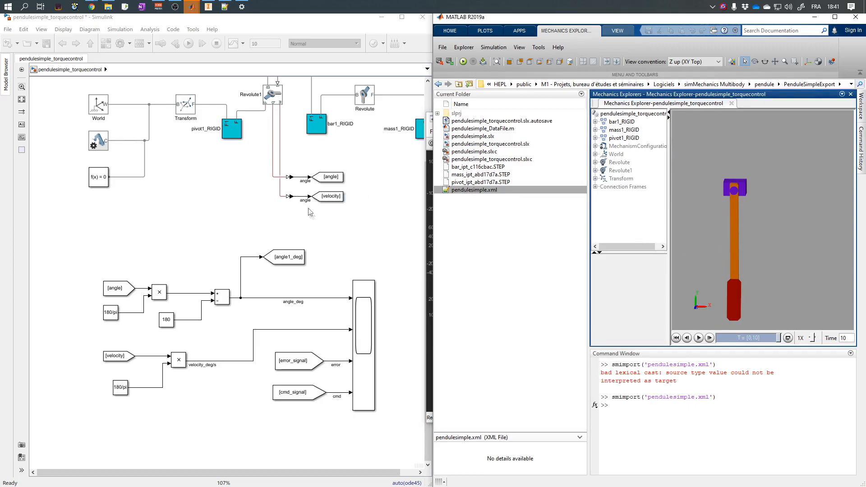
left_click(356, 240)
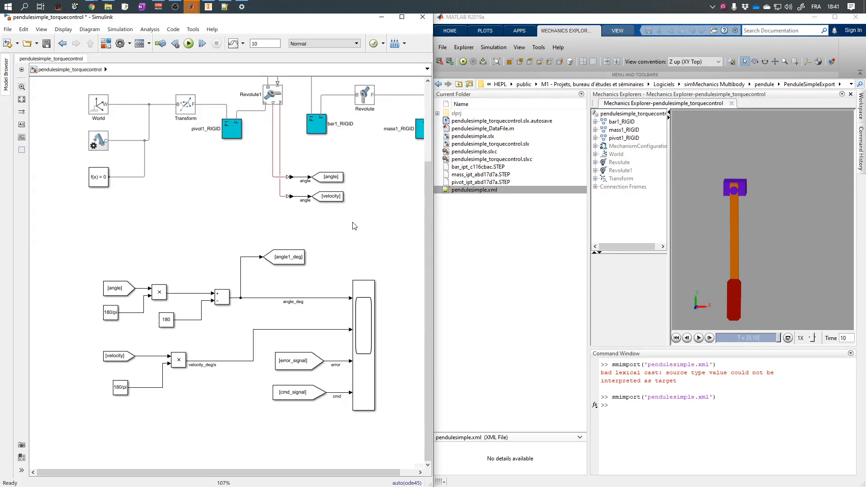
double_click(366, 341)
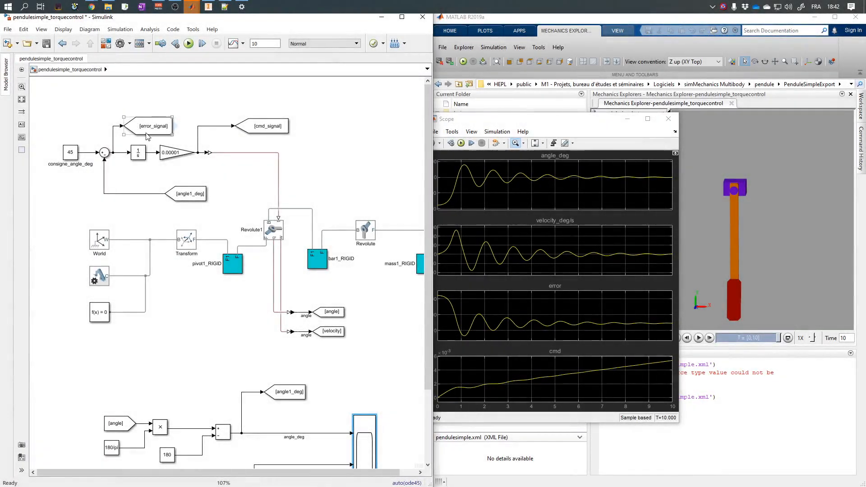
- Delete the Integrator and Gain blocks between the sum and the torque signal converter
left_click(146, 138)
mouse_move(122, 157)
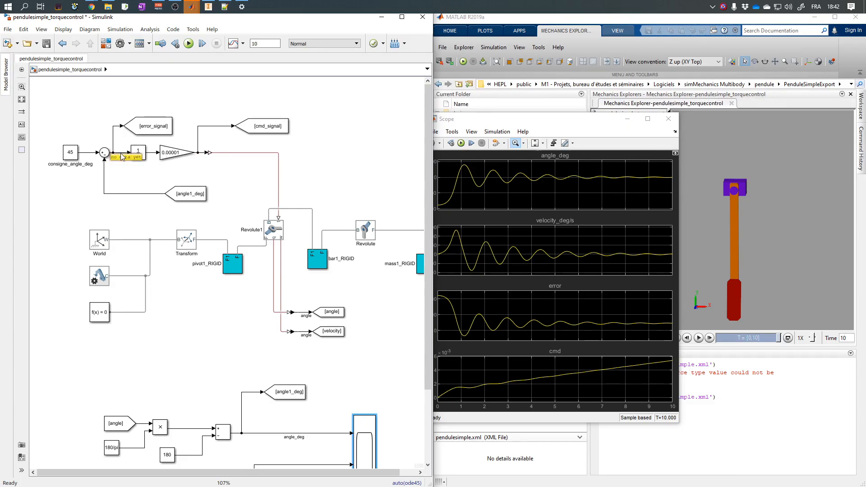
left_click(142, 153)
left_click(164, 153)
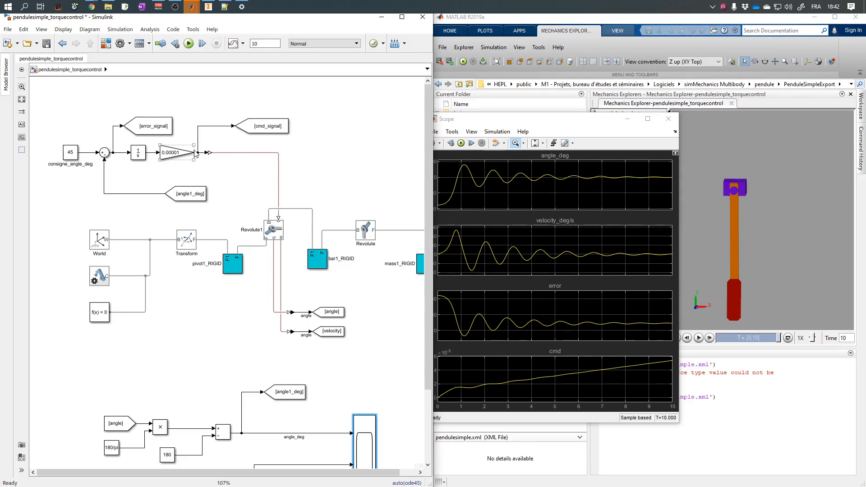
left_click(138, 152)
key("Delete")
left_click(163, 153)
key("Delete")
left_click(156, 153)
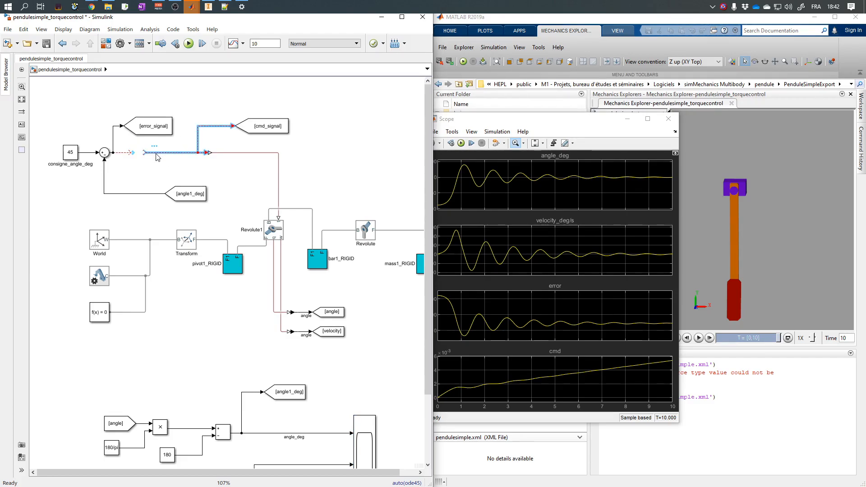
- Add a PID Controller block set to controller type PI and insert it into the line after the sum
double_click(155, 168)
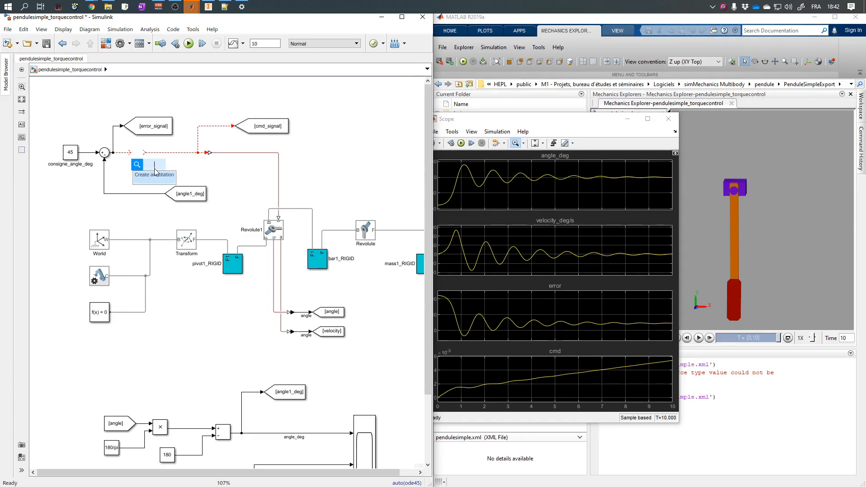
type("pid")
key("Return")
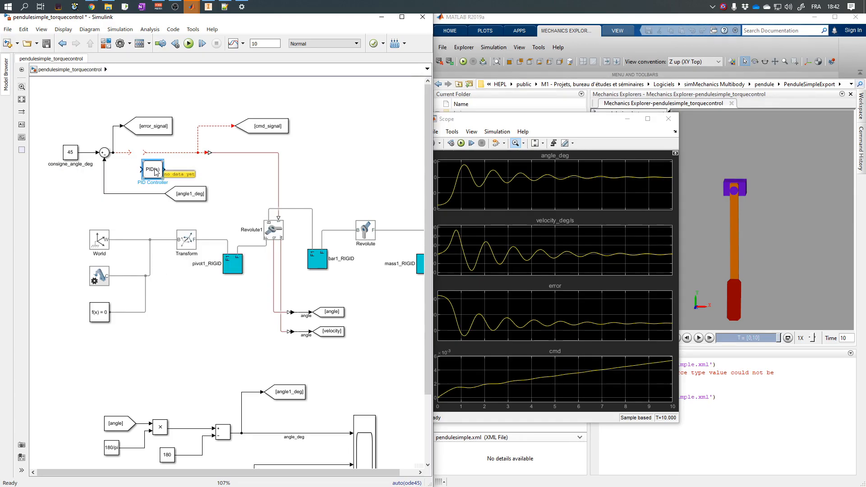
double_click(153, 170)
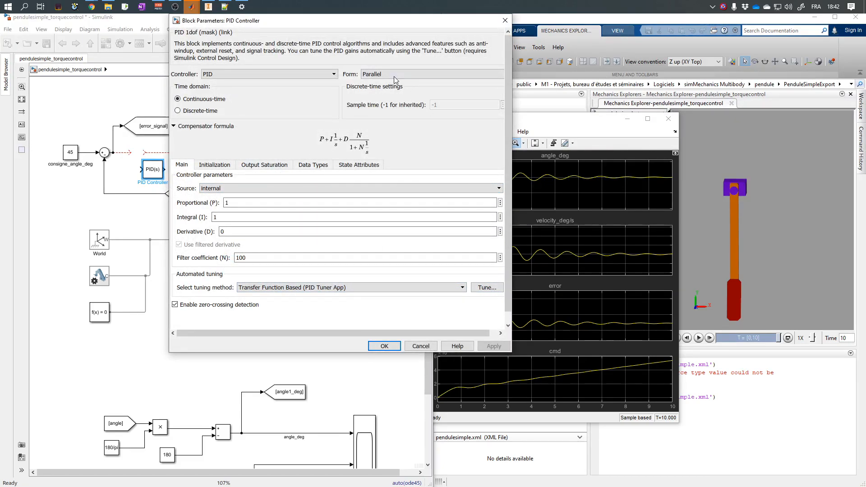
left_click(311, 74)
left_click(294, 91)
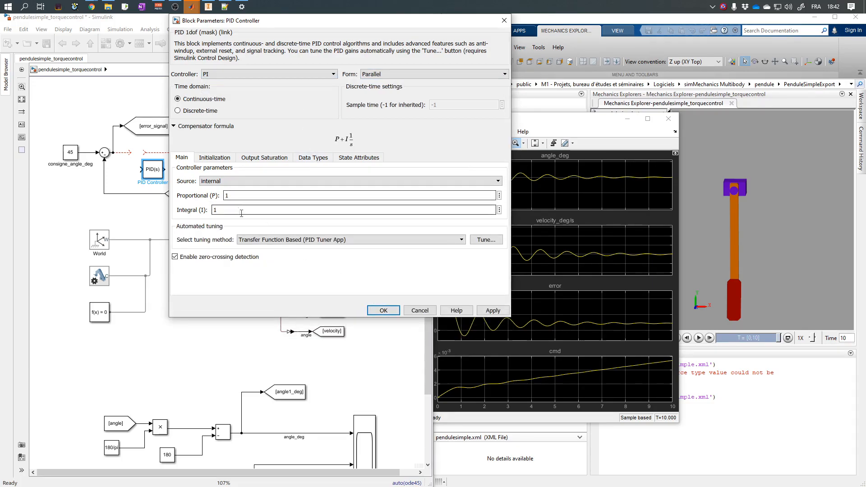
left_click(378, 309)
left_click_drag(153, 170, 141, 153)
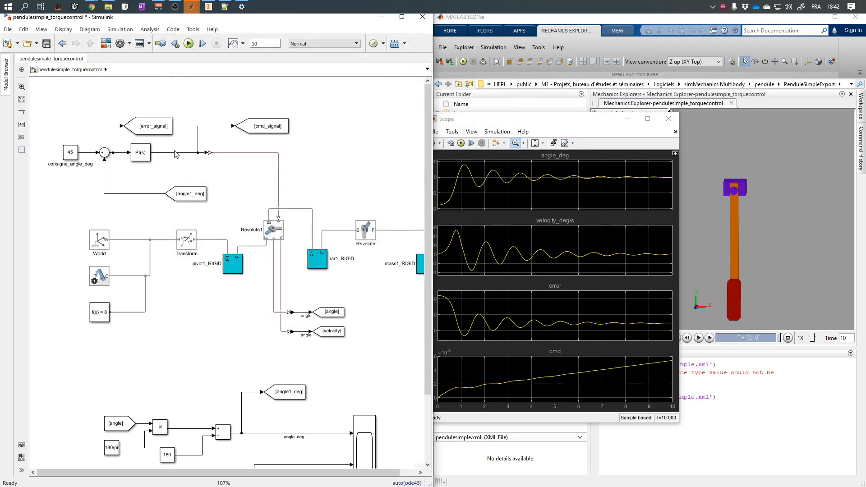
- Run the simulation with the default PI gains and autoscale the Scope plots
left_click(188, 43)
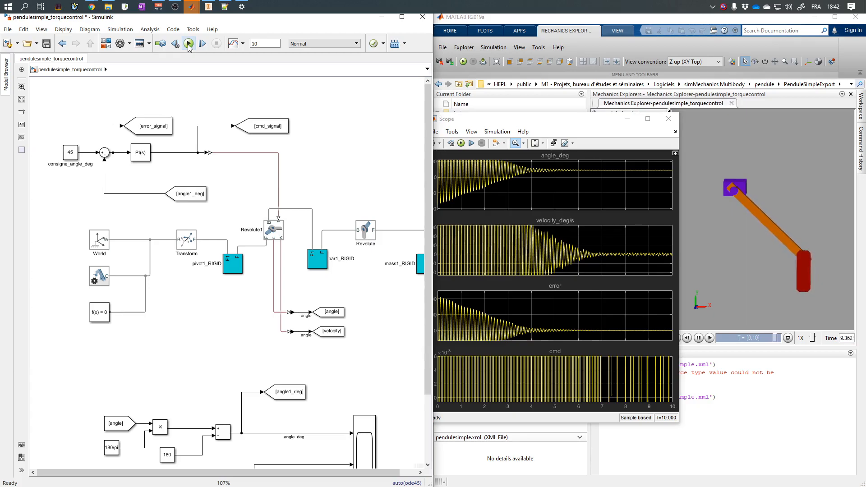
left_click(534, 144)
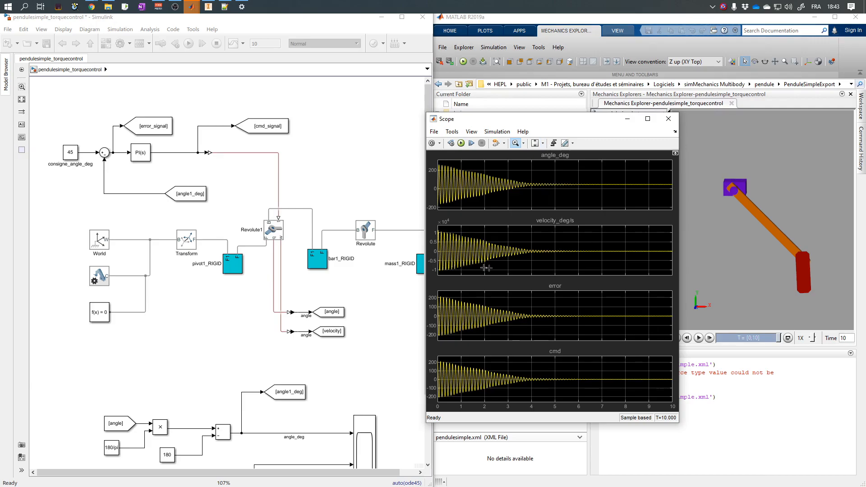
left_click(147, 153)
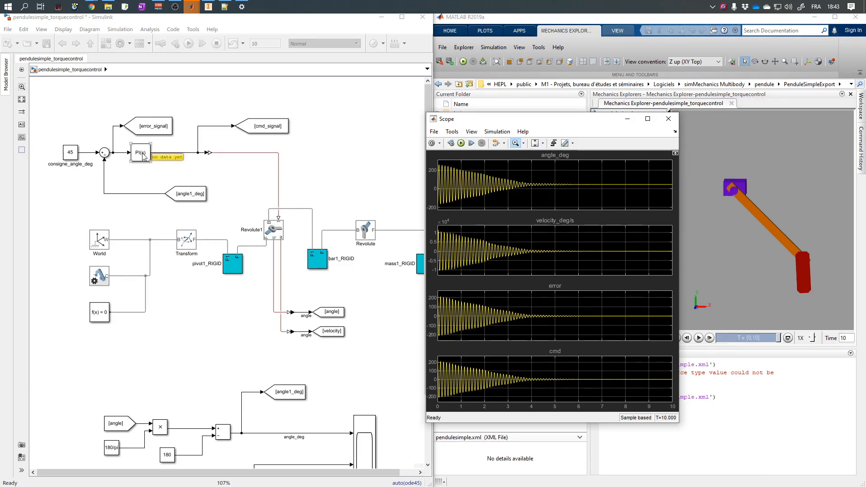
left_click(143, 156)
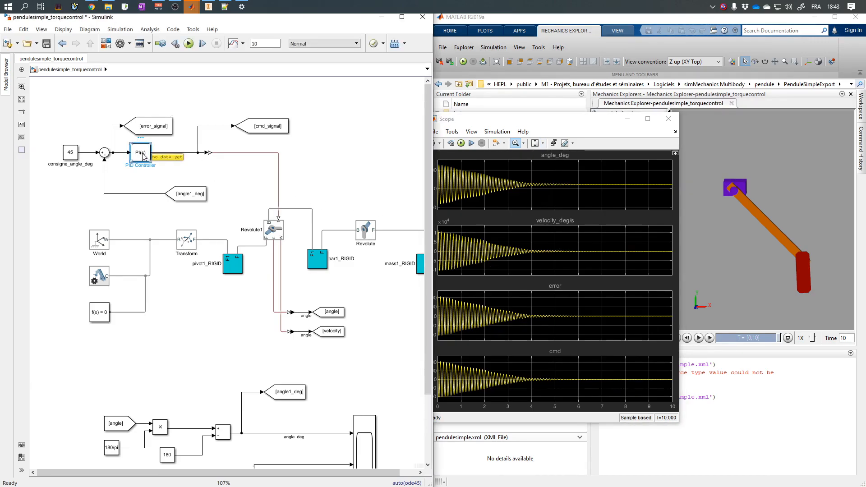
- Try a proportional gain of 0.1 in the PI controller, running the simulation and stopping it early
double_click(144, 156)
left_click(216, 197)
type("0")
key("Return")
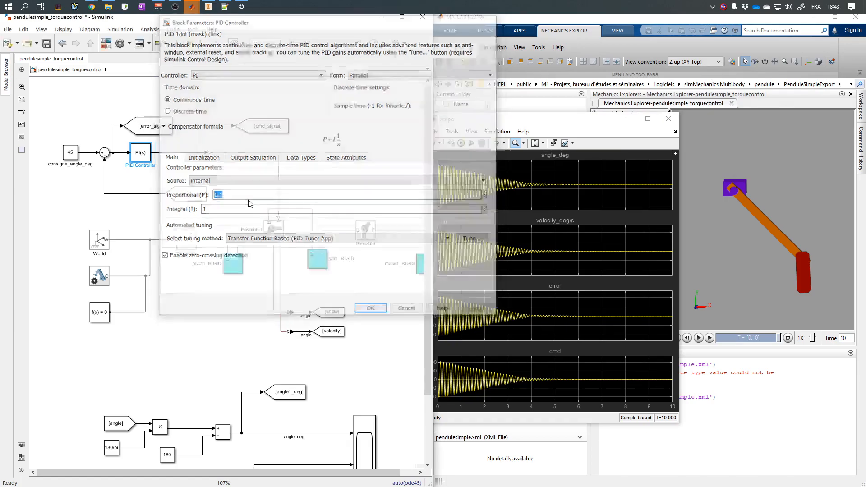
left_click(189, 44)
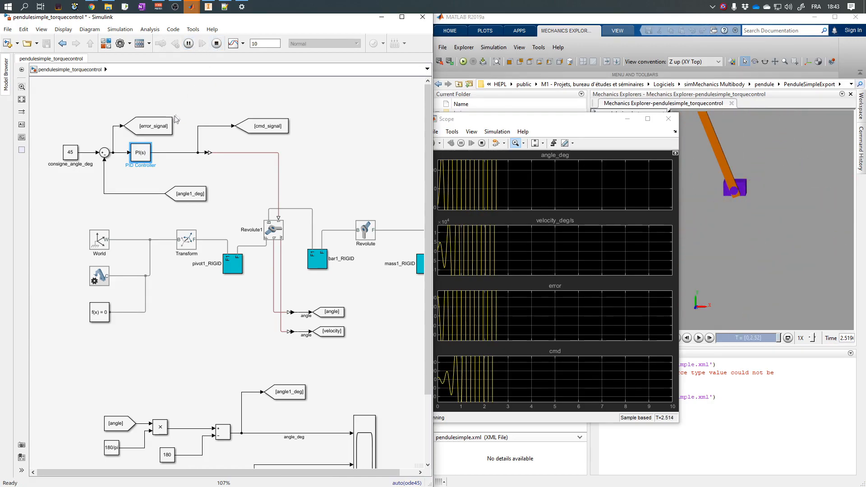
left_click(216, 43)
- Open the PID Tuner for the PI controller block and keep the tuning domain set to Time
double_click(143, 151)
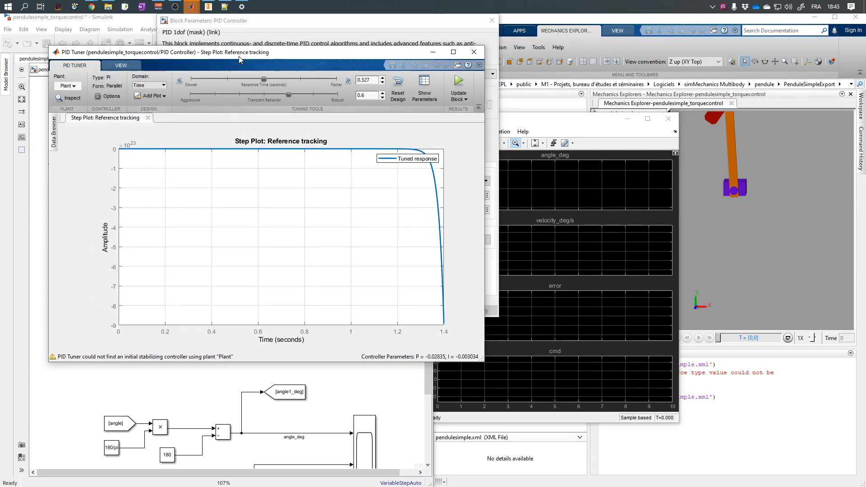
left_click(161, 85)
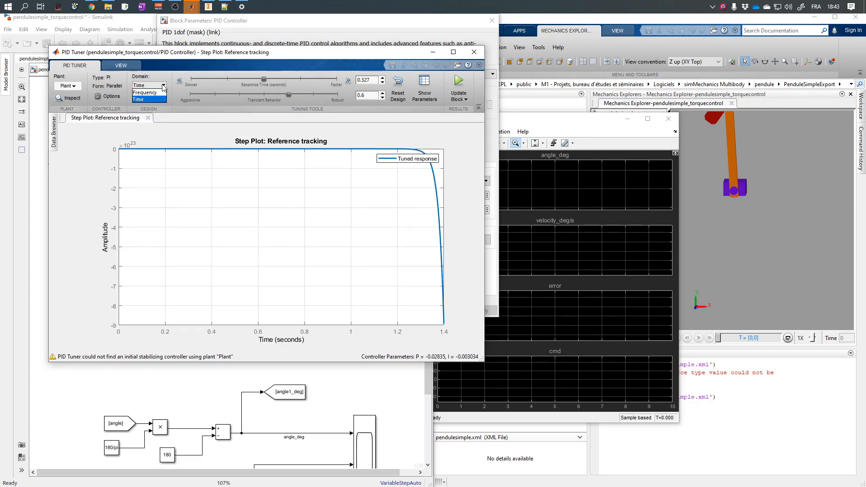
left_click(154, 99)
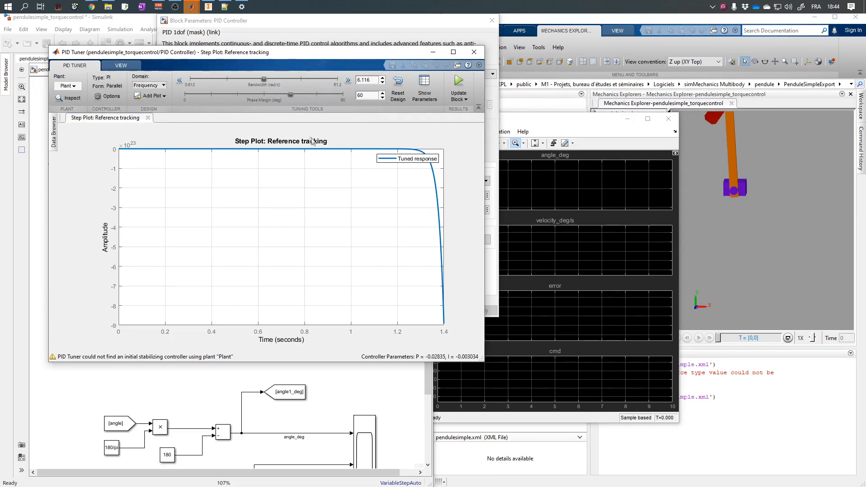
left_click(158, 86)
left_click(158, 99)
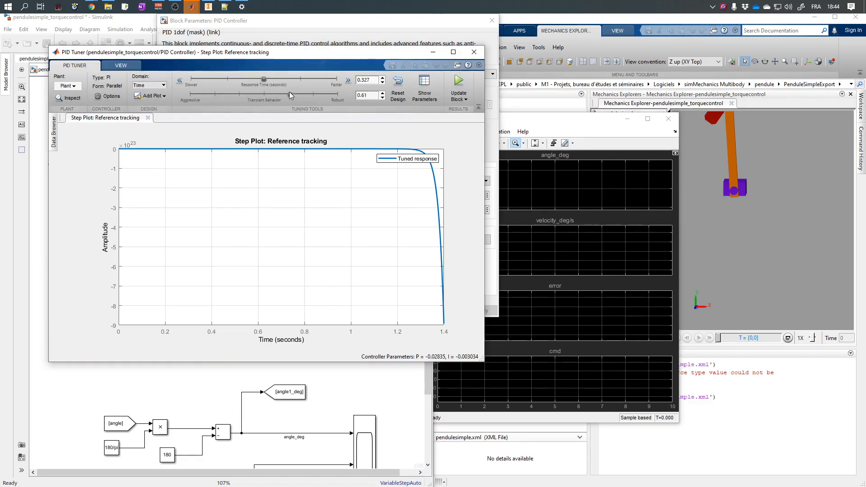
- Tune the controller to a response time of 3.27 seconds and a transient behavior of 0.15, and apply the gains to the block
left_click_drag(289, 91, 256, 80)
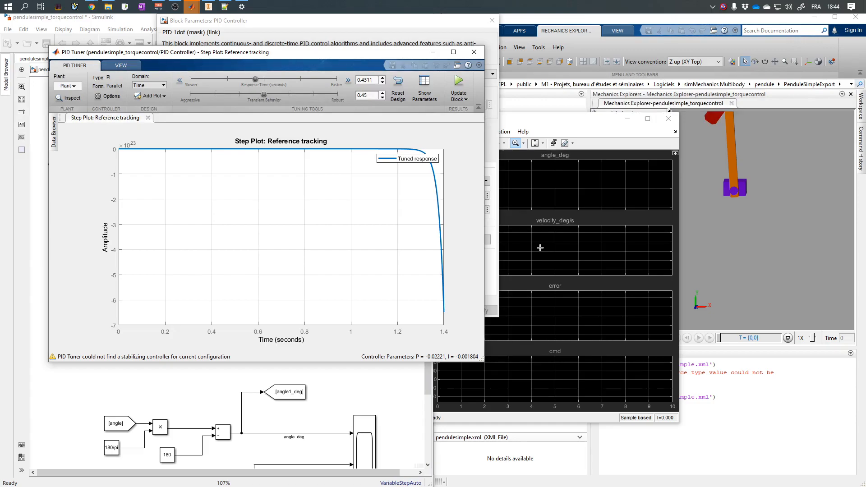
left_click_drag(255, 79, 191, 81)
left_click_drag(263, 95, 214, 94)
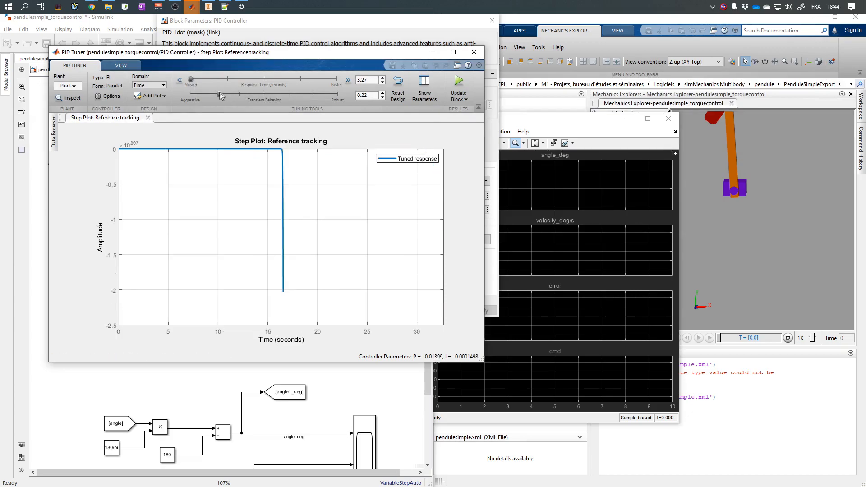
left_click(463, 92)
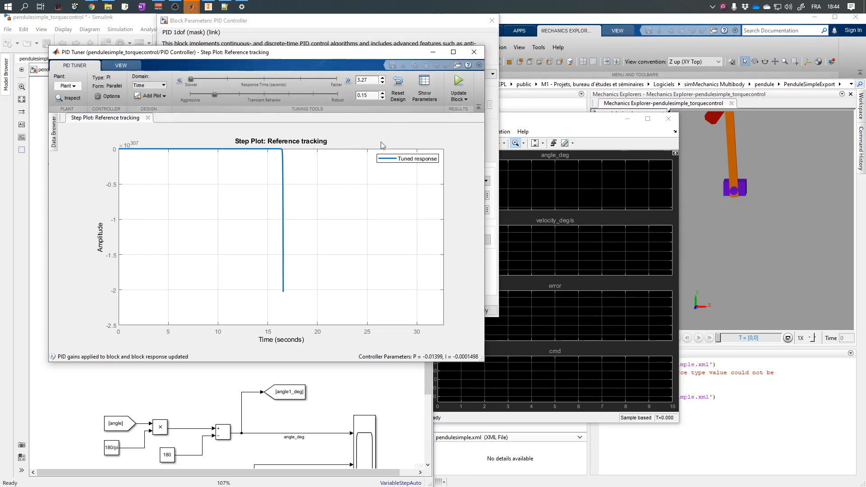
left_click(474, 52)
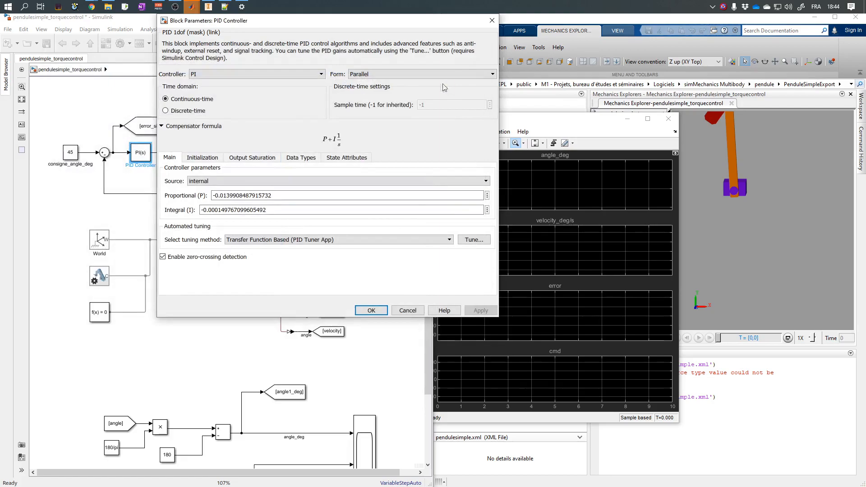
- Make the PI gains positive, with proportional 0.0139908487915732 and integral 0.000149767099605492, and run the simulation
double_click(213, 195)
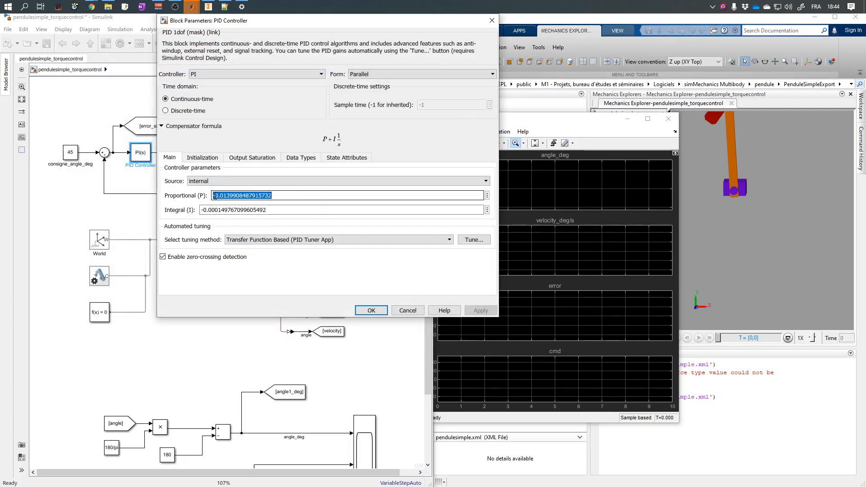
left_click(214, 196)
key("Delete")
double_click(203, 210)
key("Delete")
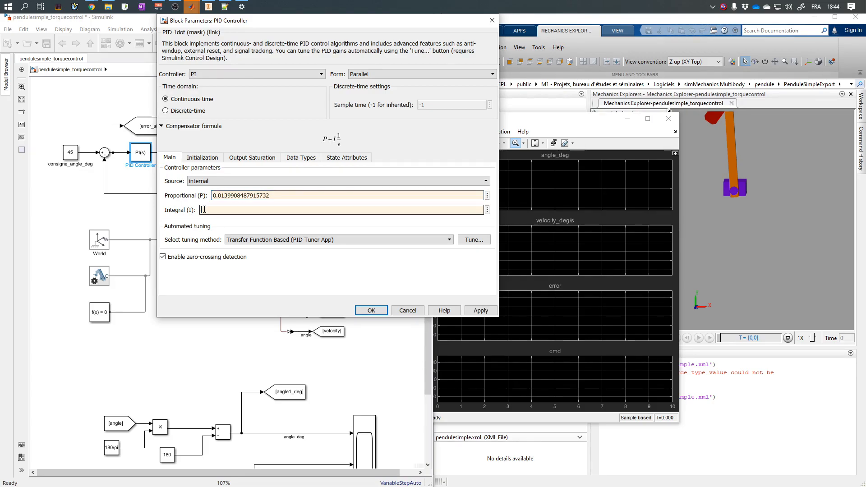
key("ctrl+z")
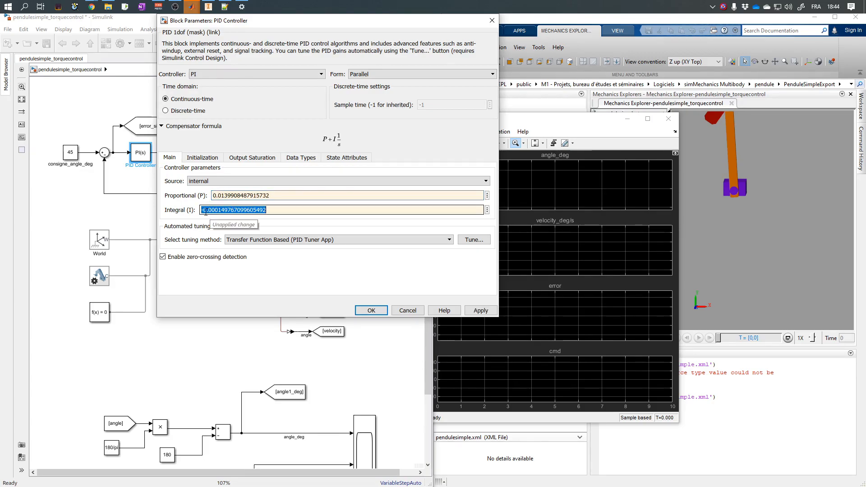
left_click(204, 210)
key("BackSpace")
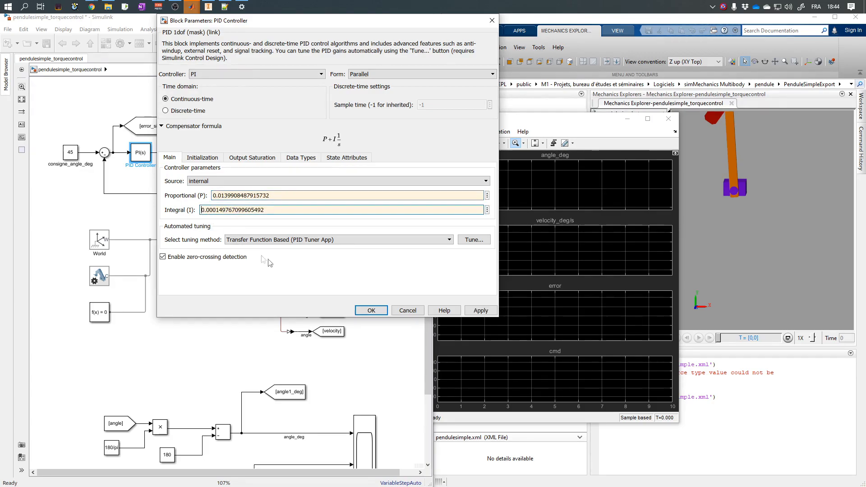
left_click(371, 310)
left_click(188, 44)
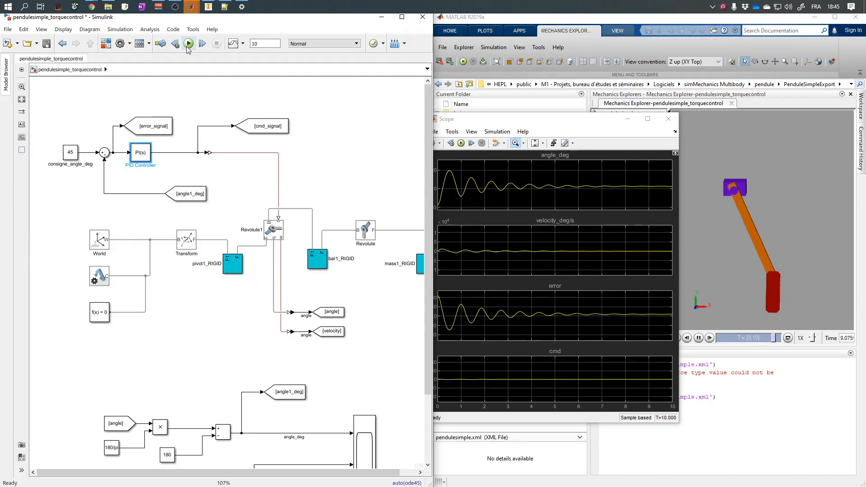
- Add a Display block wired to the angle1_deg feedback signal and run the simulation
left_click(138, 213)
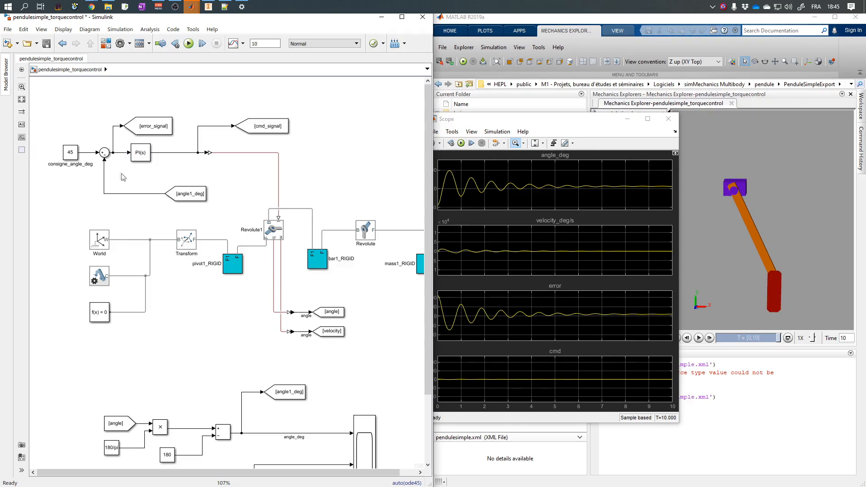
double_click(148, 208)
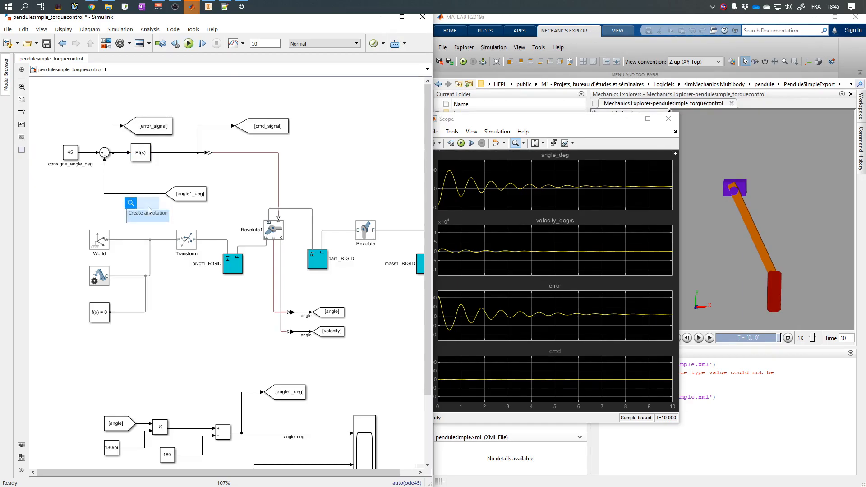
type("dis")
key("Return")
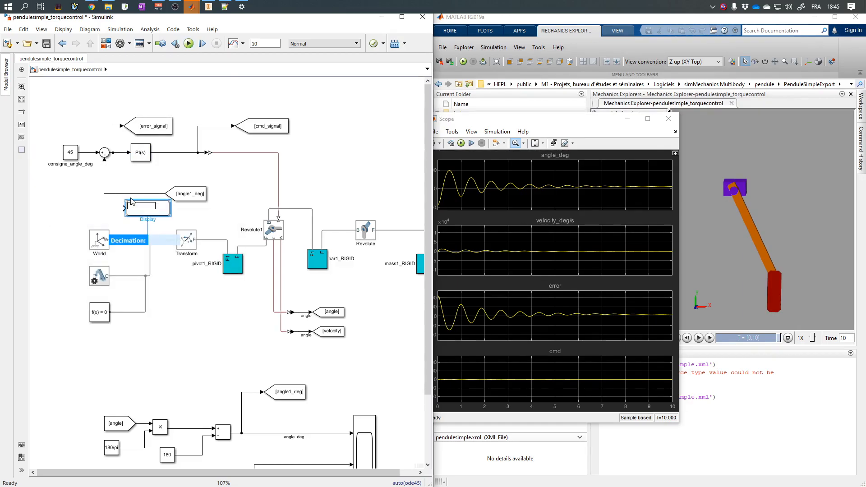
left_click_drag(124, 208, 110, 195)
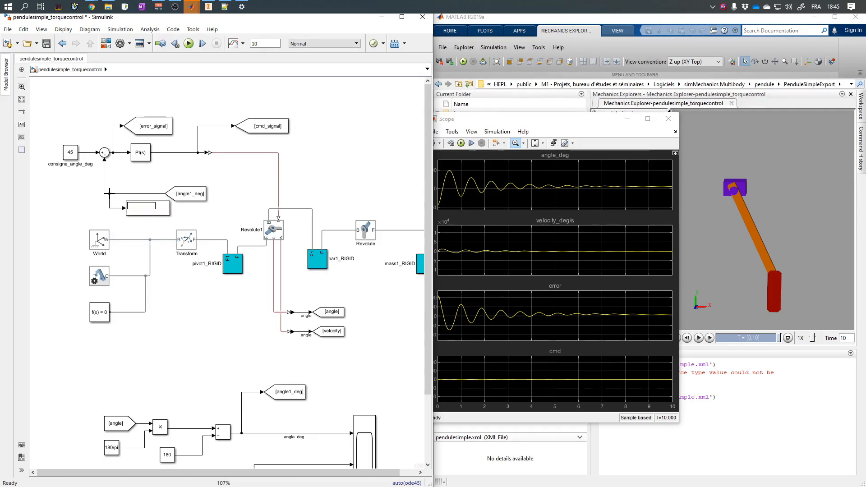
left_click(189, 45)
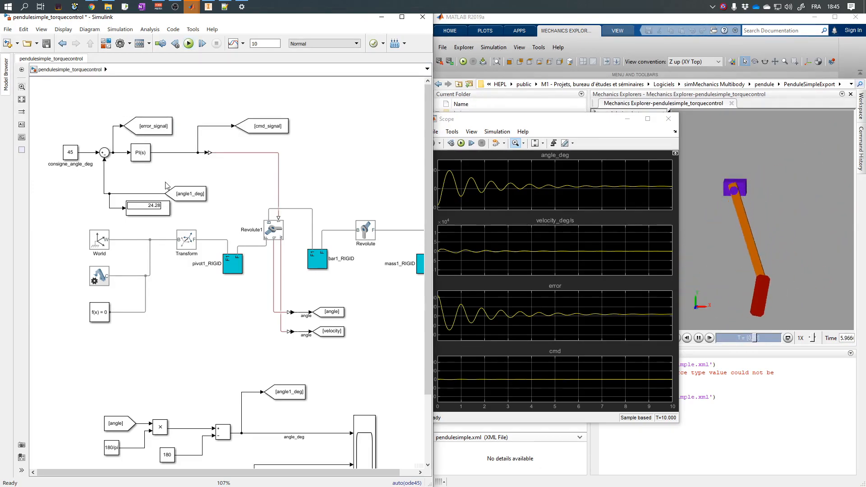
left_click(155, 215)
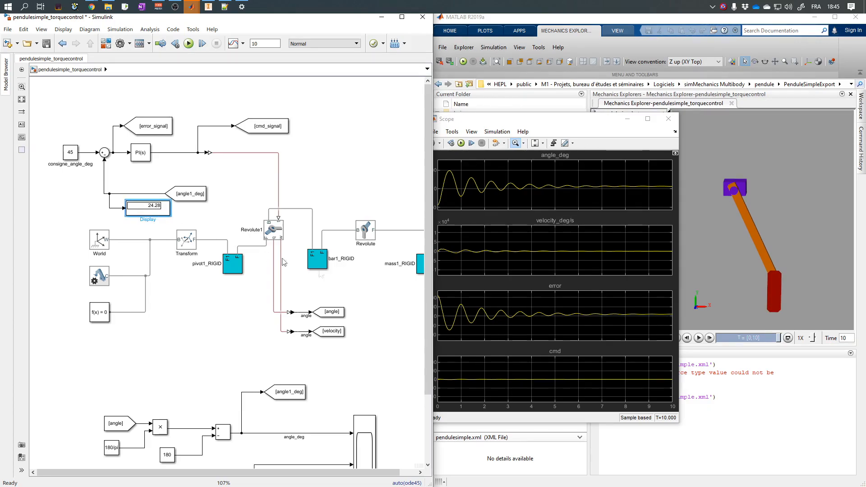
key("ctrl+t")
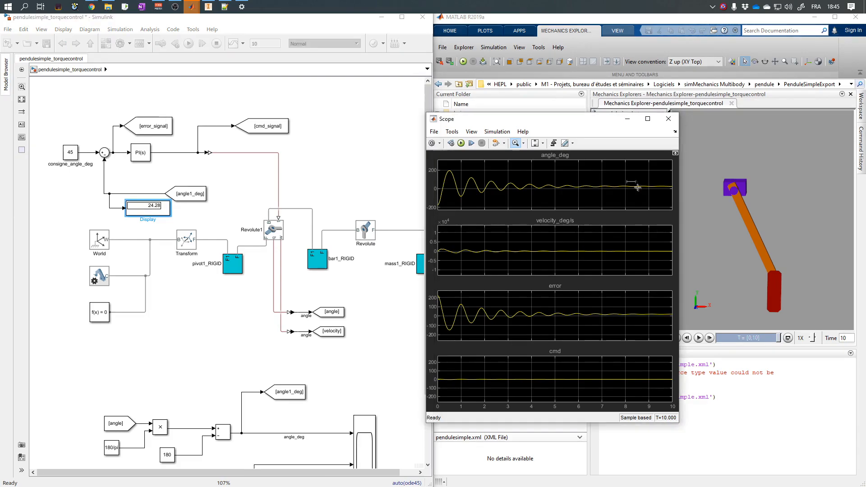
left_click_drag(643, 185, 641, 192)
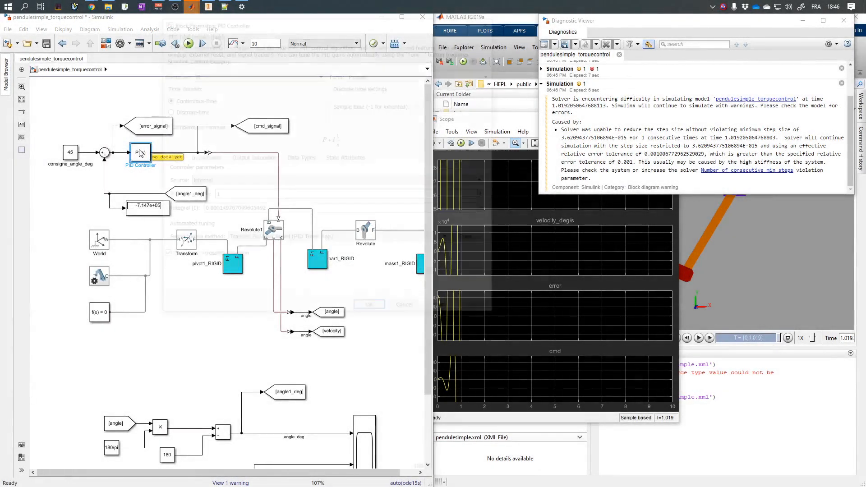
- Switch the controller block to PID with integral and derivative gains of 1, run the simulation and minimize the Diagnostic Viewer
double_click(141, 153)
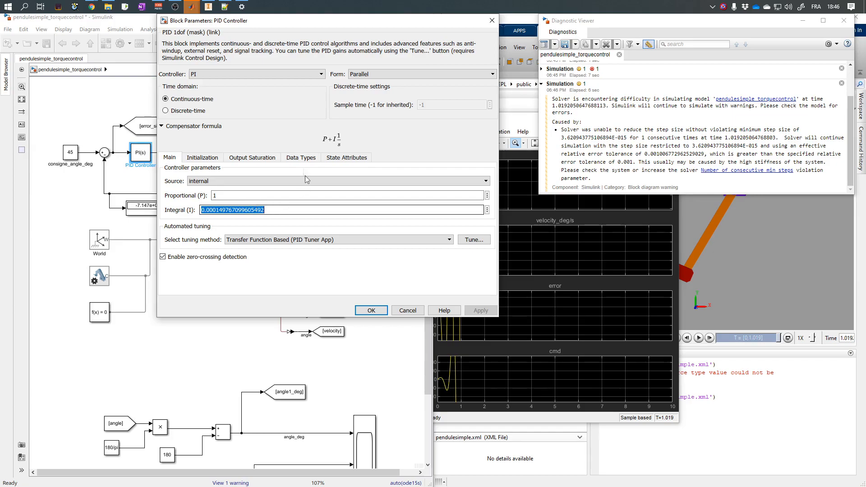
left_click(226, 75)
left_click(223, 83)
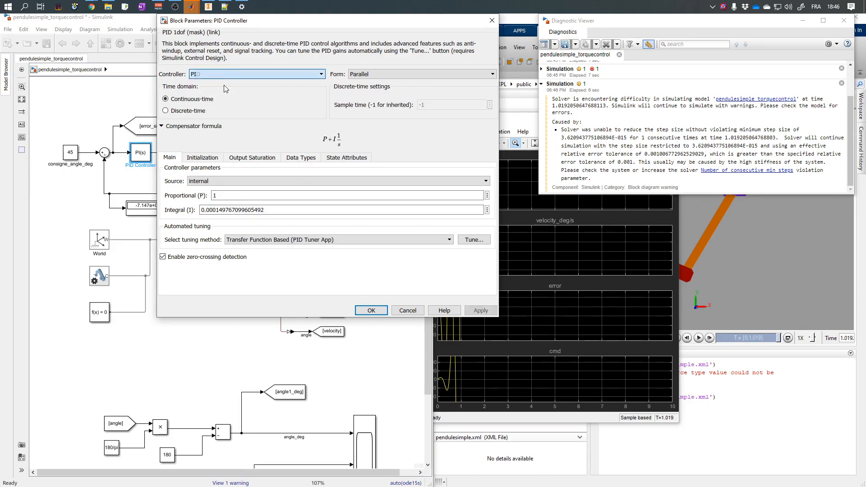
double_click(225, 231)
double_click(236, 217)
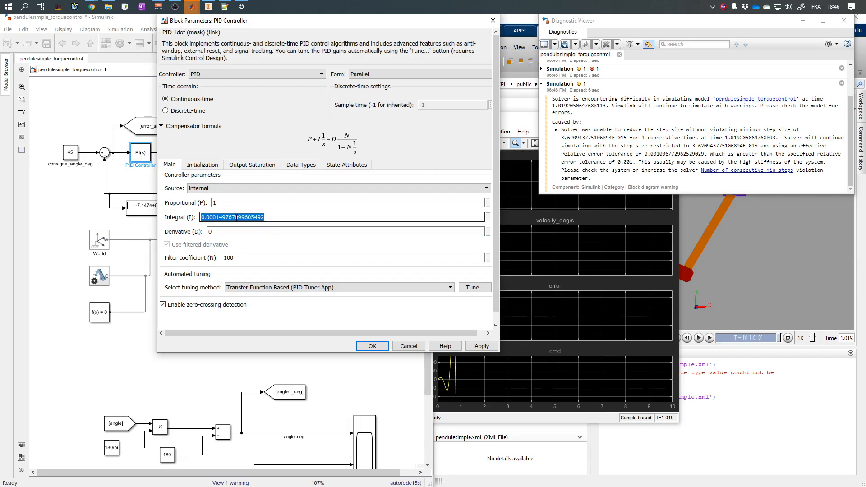
type("1")
key("Tab")
type("1")
left_click(364, 350)
left_click(187, 44)
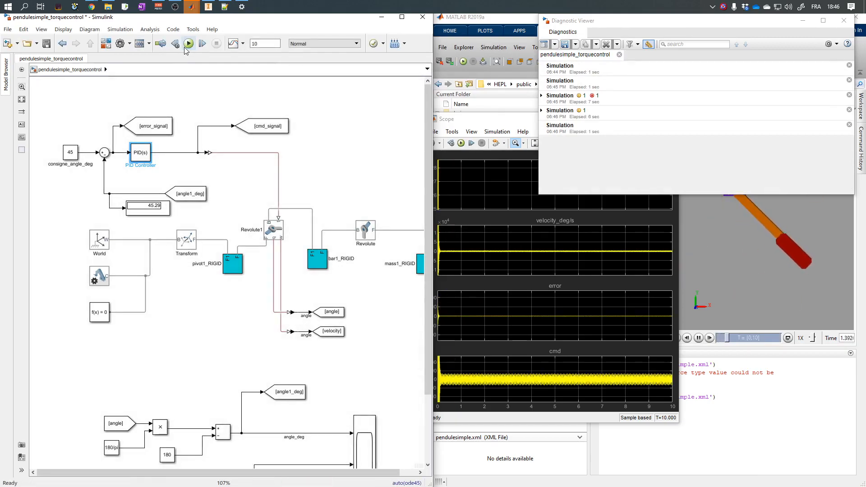
left_click(802, 20)
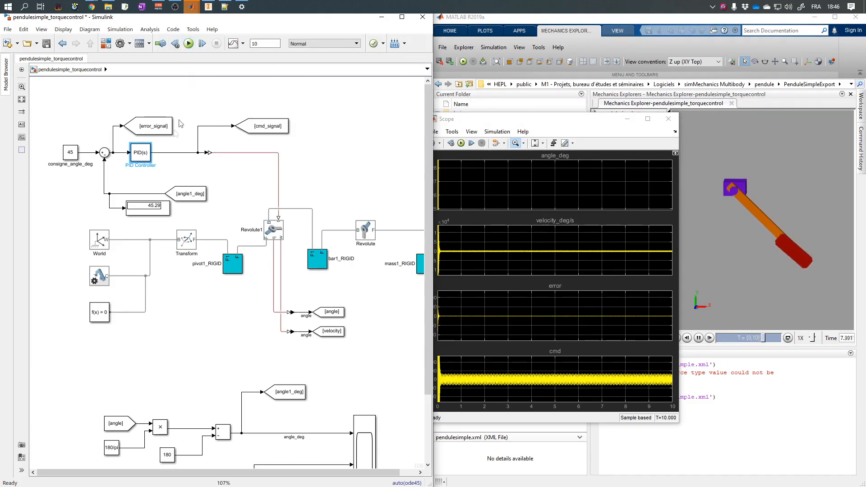
- Examine the steady-state oscillation of the angle_deg signal in the Scope up close and fit all plots back to the full simulation time
left_click(152, 208)
left_click(525, 158)
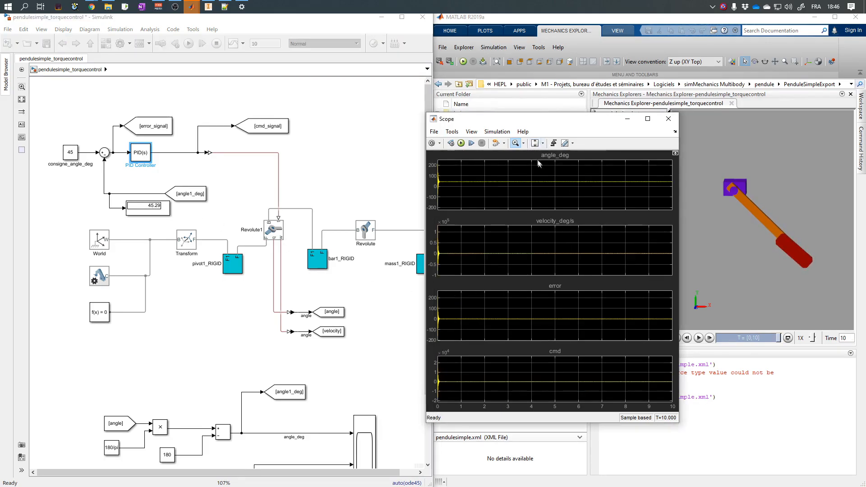
left_click(568, 183)
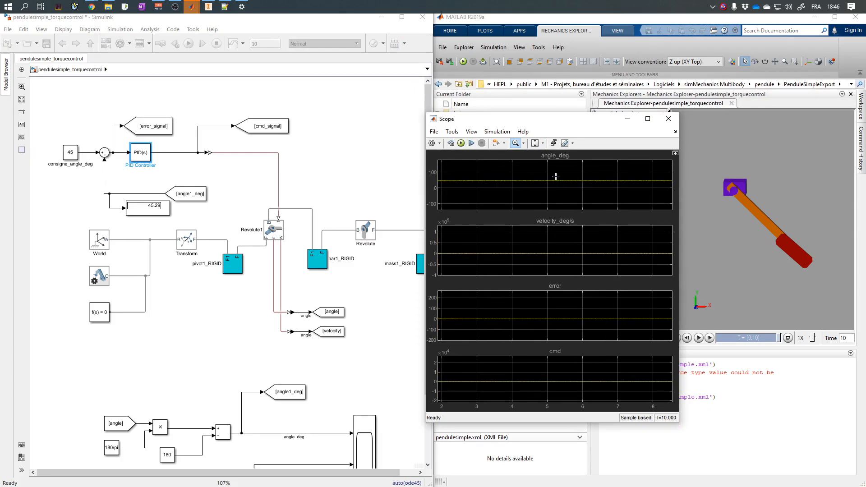
left_click(559, 181)
left_click(579, 191)
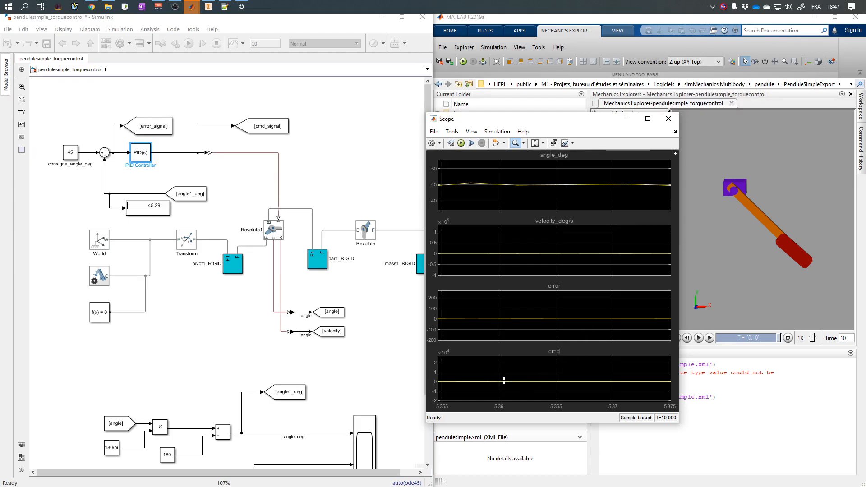
left_click(534, 143)
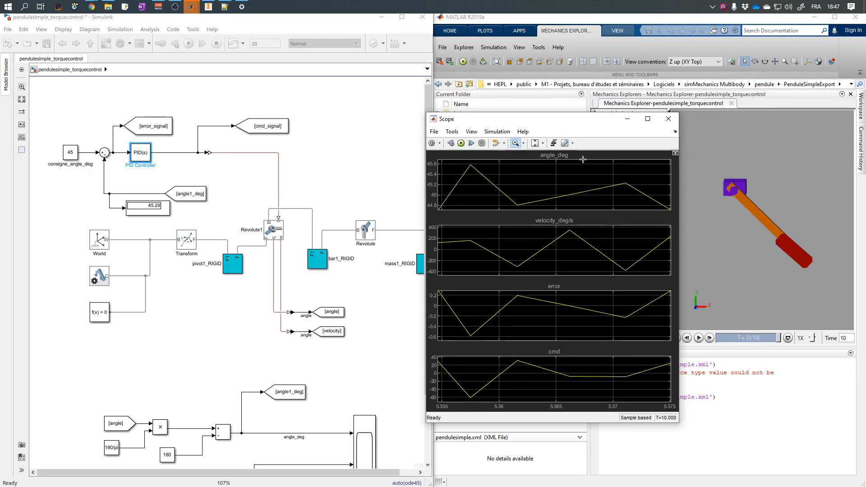
left_click(542, 143)
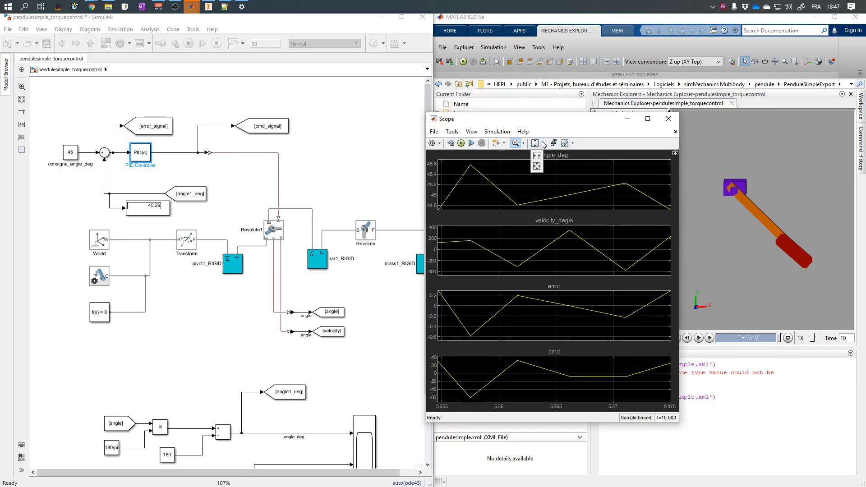
left_click(539, 170)
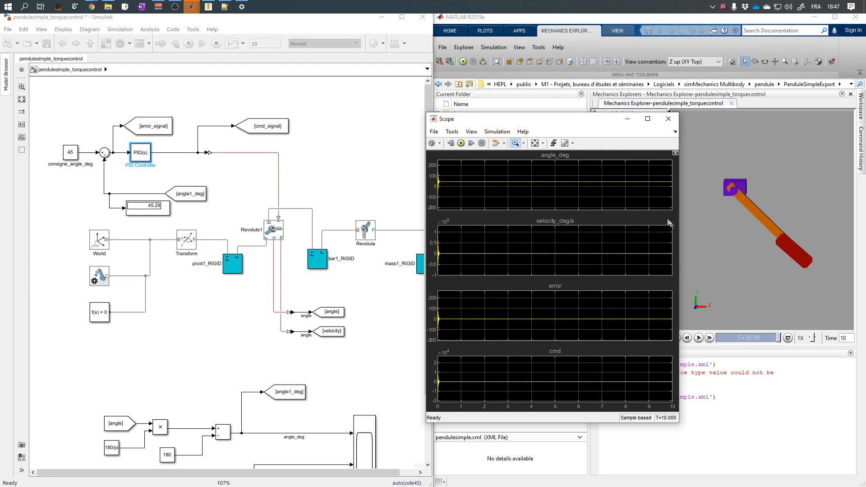
- Set the spring stiffness in the Revolute1 joint's internal mechanics to 0.02 N*m/deg
left_click(293, 95)
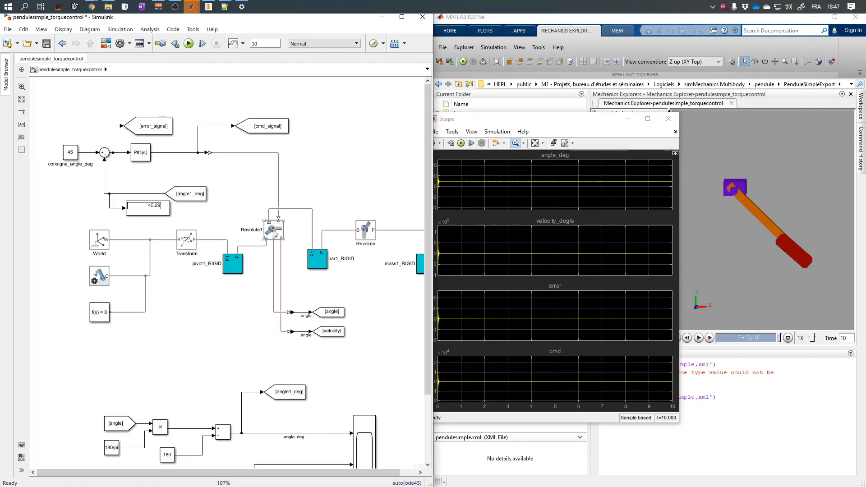
double_click(274, 231)
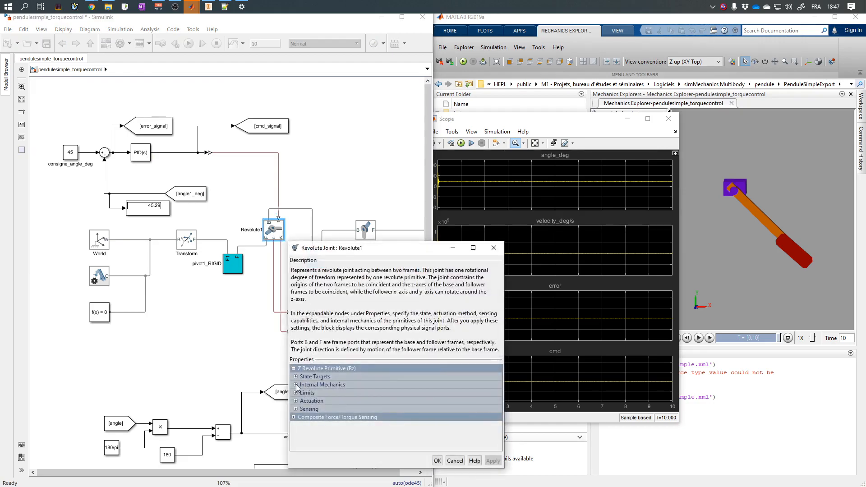
left_click(296, 384)
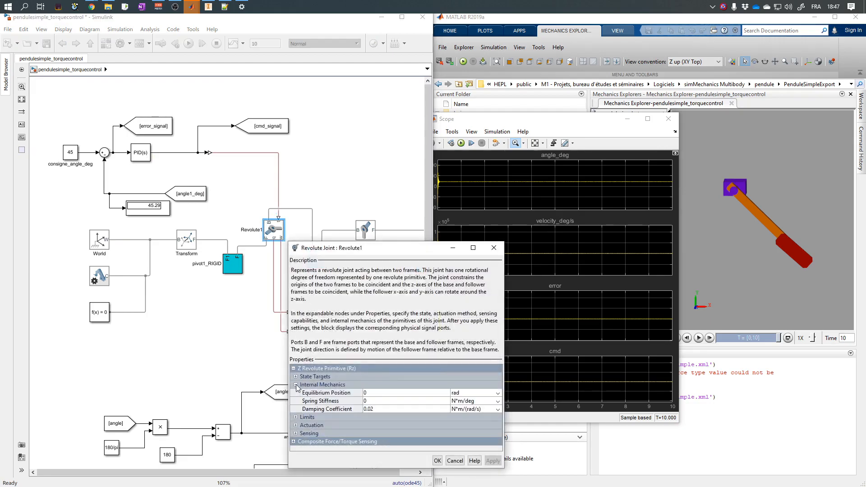
left_click(371, 401)
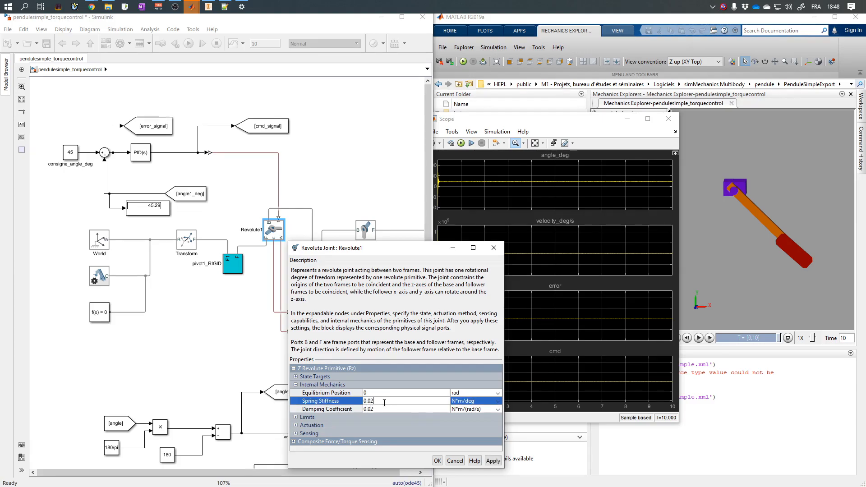
key("Return")
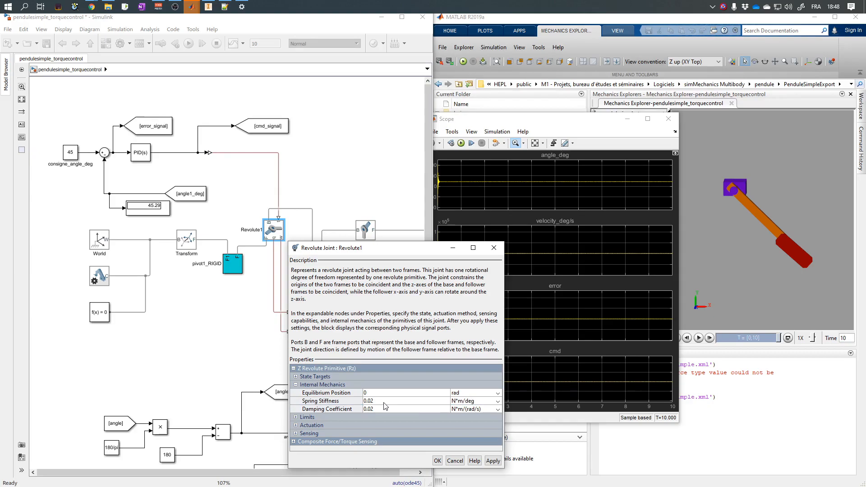
left_click(437, 461)
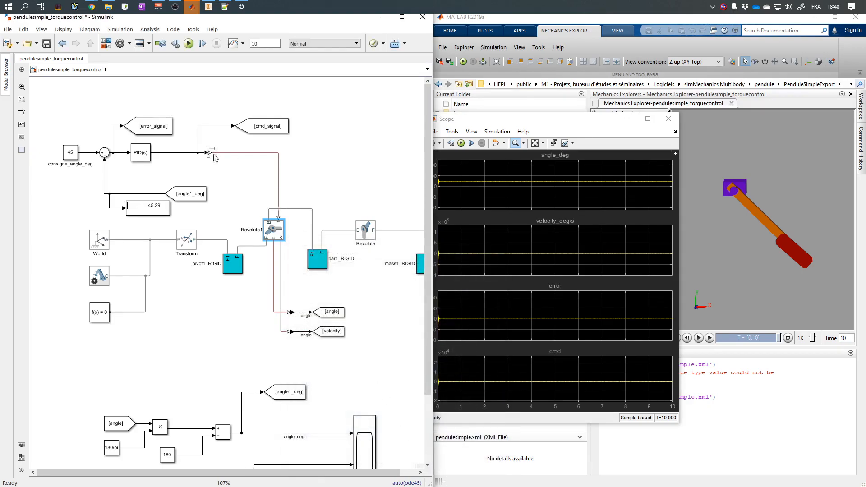
- Insert a Product block between the PID Controller output and the joint's signal converter, removing the old cmd_signal branch
left_click(224, 154)
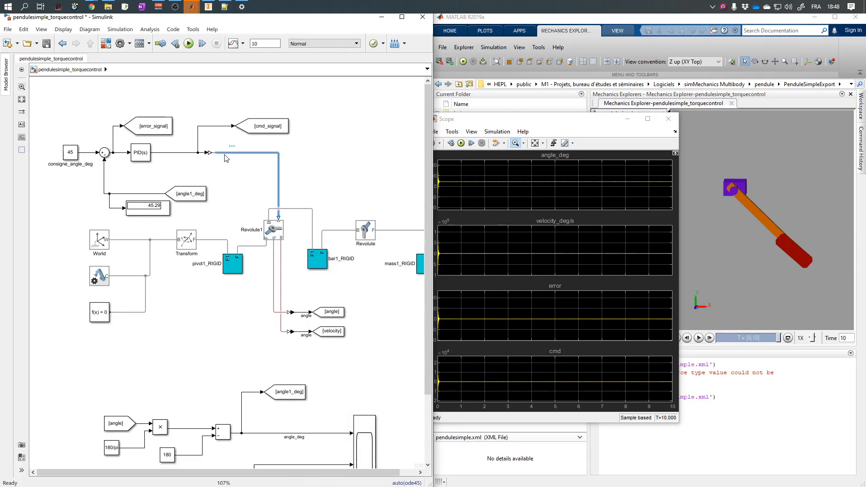
left_click(170, 153)
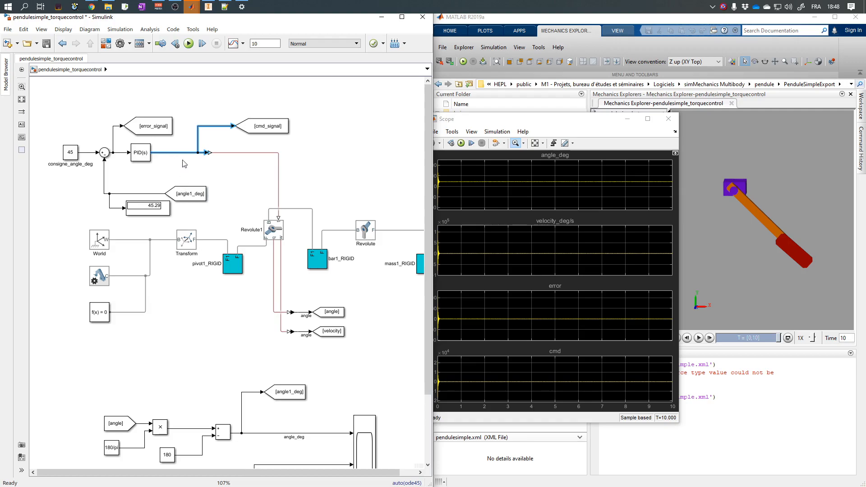
double_click(183, 160)
type("prod")
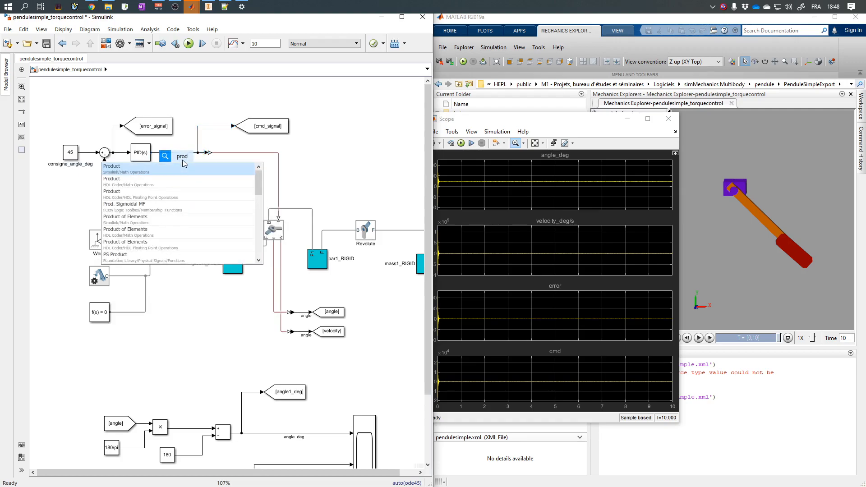
key("Return")
left_click_drag(175, 159, 153, 152)
left_click(165, 153)
key("Delete")
- Add a Constant block with value 0 below the PID Controller and connect it to the Product block's free input
double_click(157, 178)
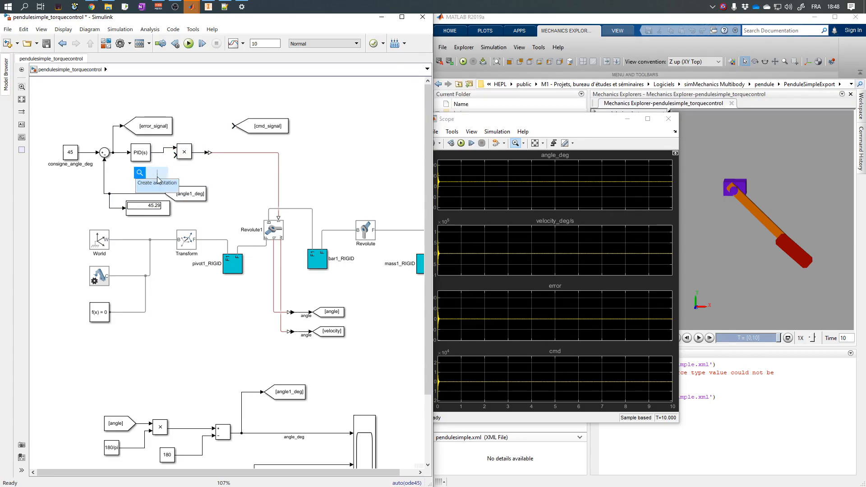
type("cons")
key("Return")
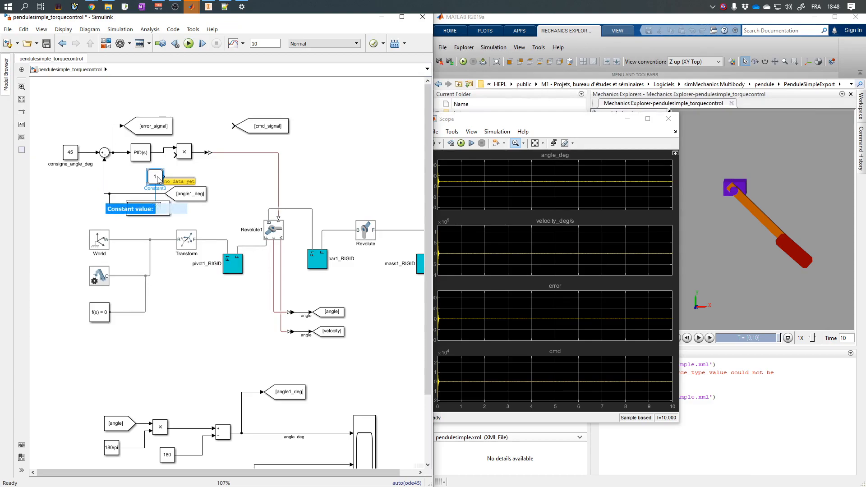
left_click_drag(165, 177, 225, 157)
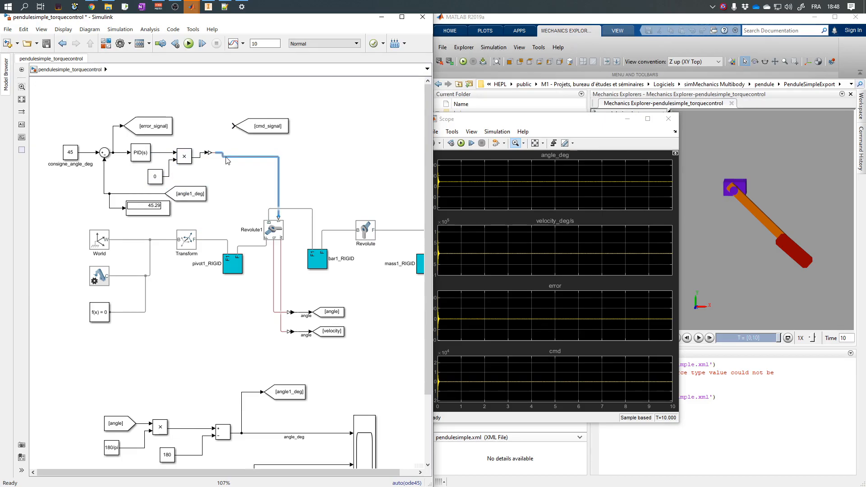
- Run the simulation with the zero-scaled command and fit the Scope plots to the new data
left_click(175, 44)
left_click(529, 174)
left_click(188, 43)
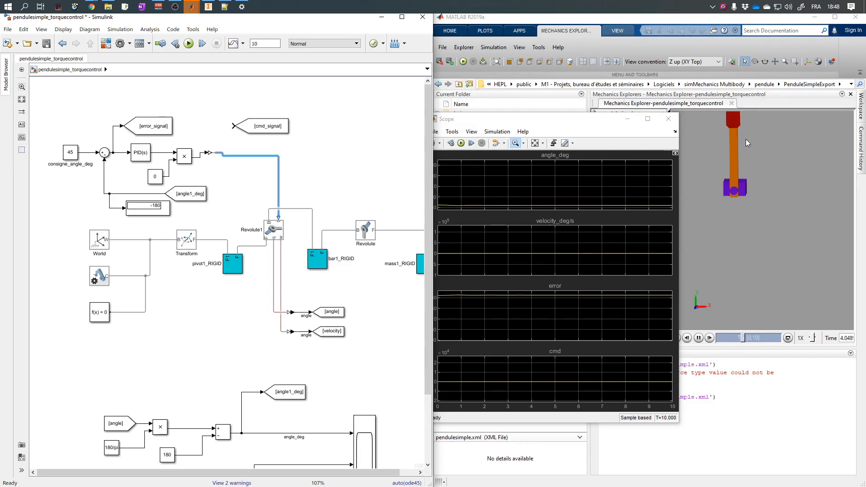
left_click(524, 147)
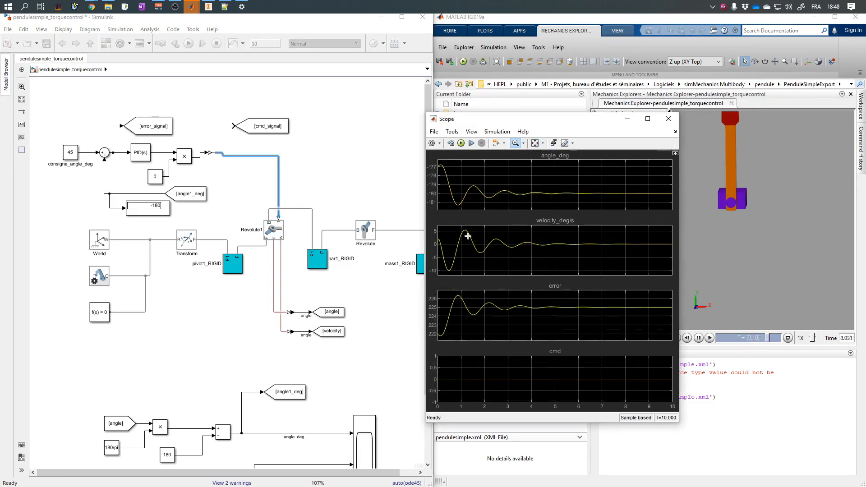
- Set the spring stiffness in the Revolute1 joint's internal mechanics to 1 N*m/deg and run the simulation
left_click(219, 90)
double_click(275, 232)
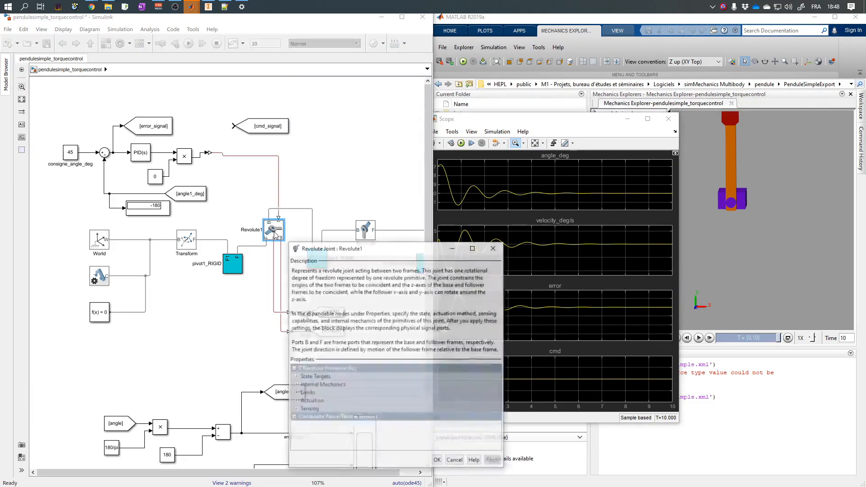
left_click(296, 385)
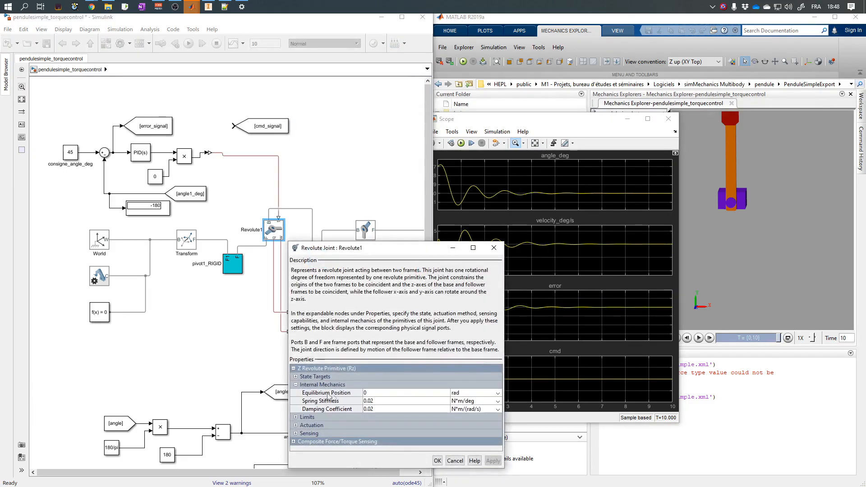
left_click(373, 401)
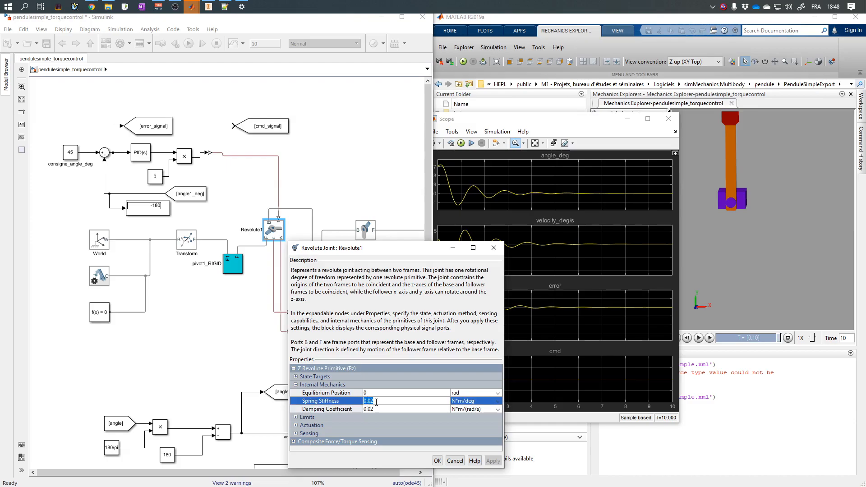
type("1")
key("Return")
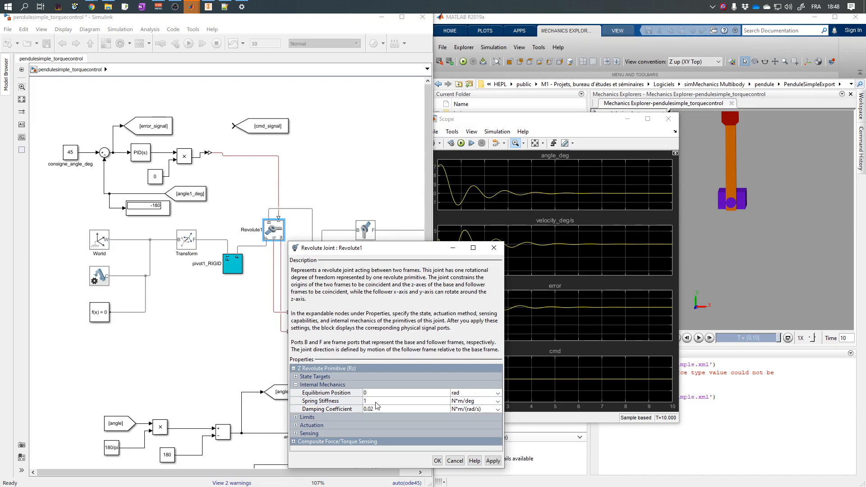
left_click(437, 459)
left_click(188, 44)
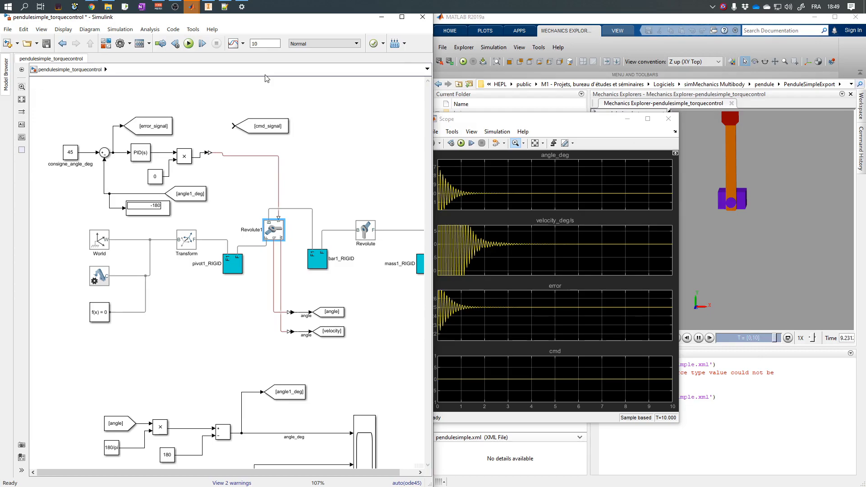
- Set the constant feeding the Product block to 1
double_click(155, 176)
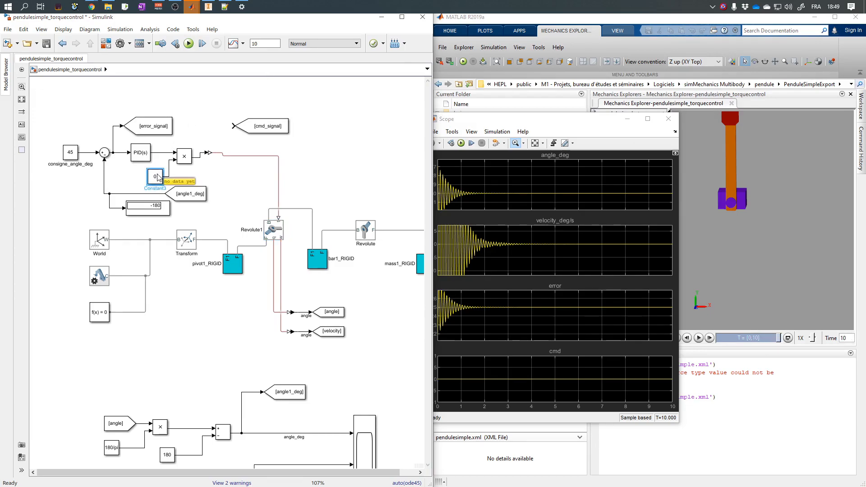
type("1")
key("Return")
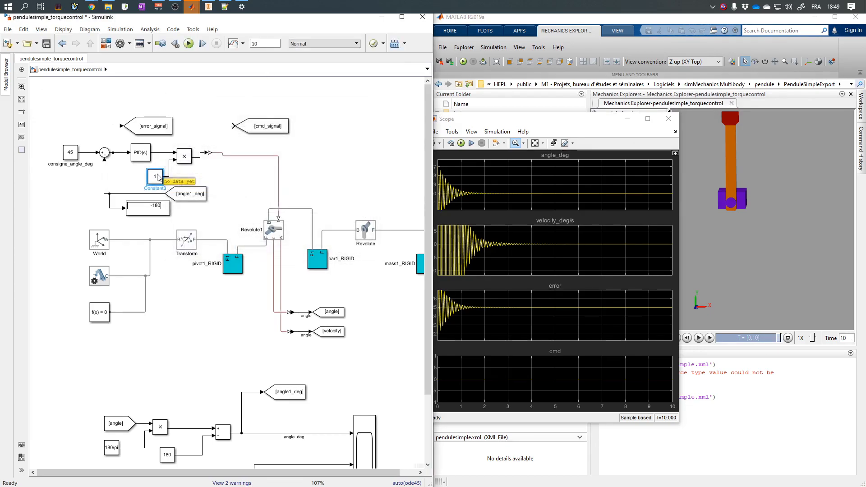
- Set the Revolute1 joint's spring stiffness to 0.5 N*m/deg, run the simulation and fit the Scope plots to the data
double_click(272, 227)
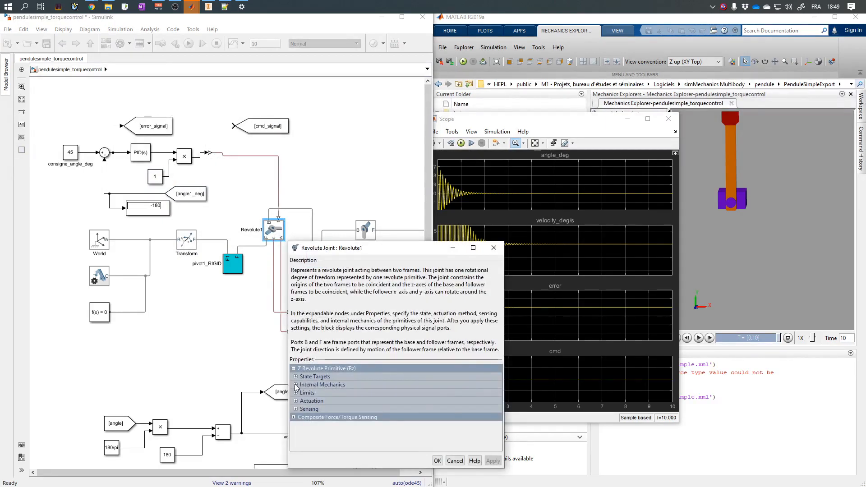
left_click(296, 384)
left_click(373, 401)
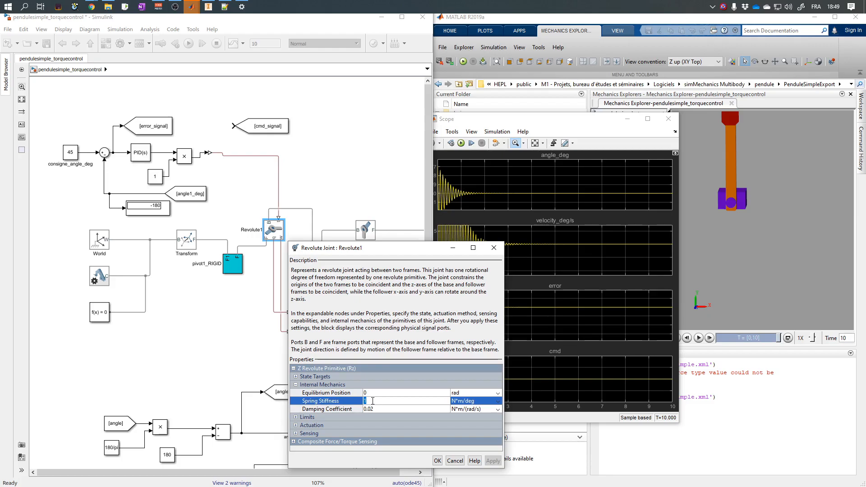
type("0.5")
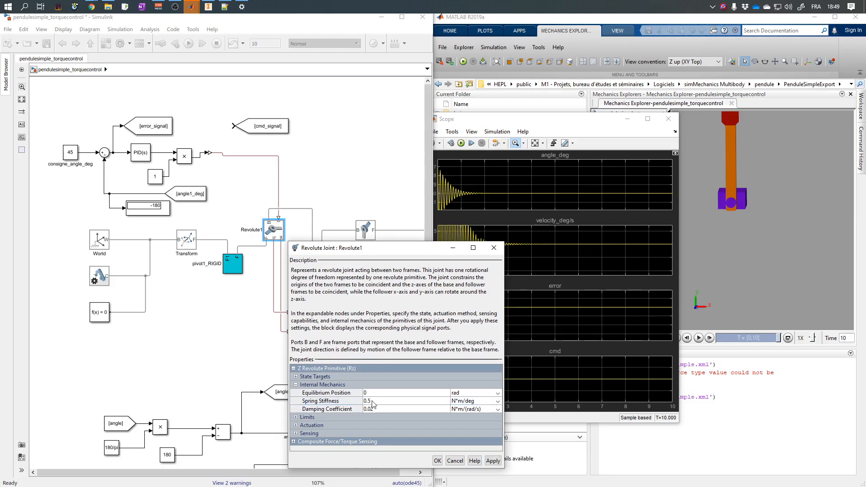
left_click(437, 460)
left_click(189, 43)
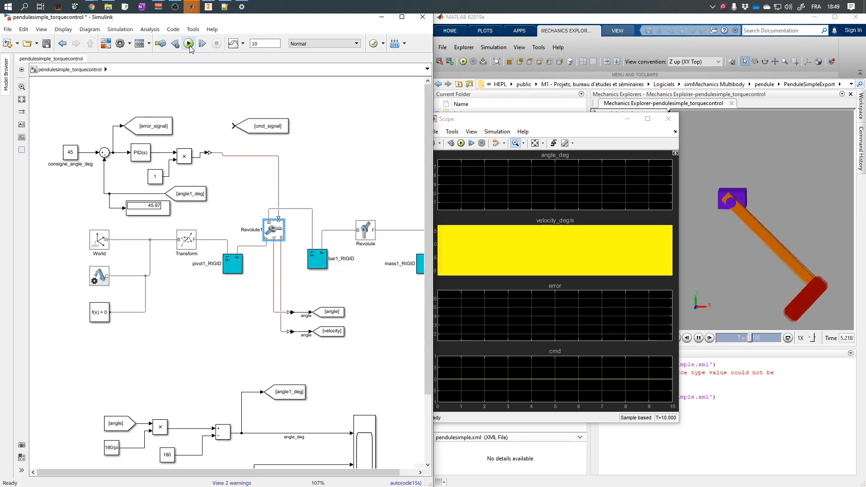
left_click(535, 143)
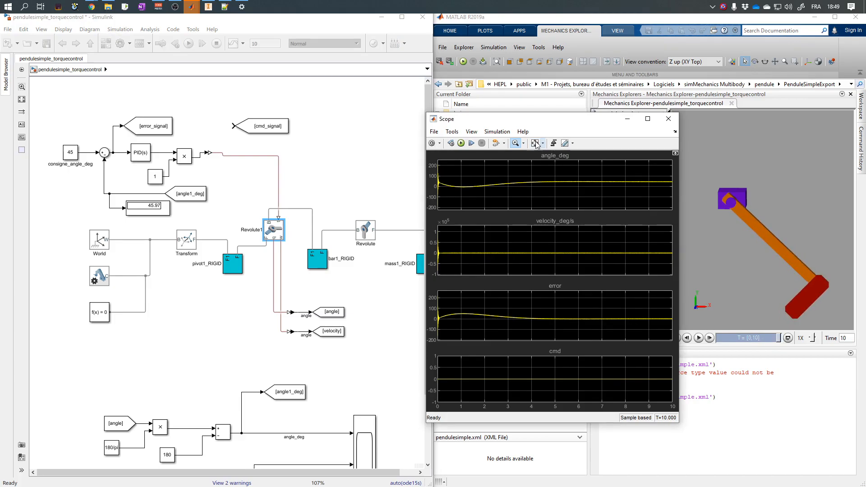
- Switch the controller block from PID to PI and run the simulation
left_click(145, 153)
double_click(144, 153)
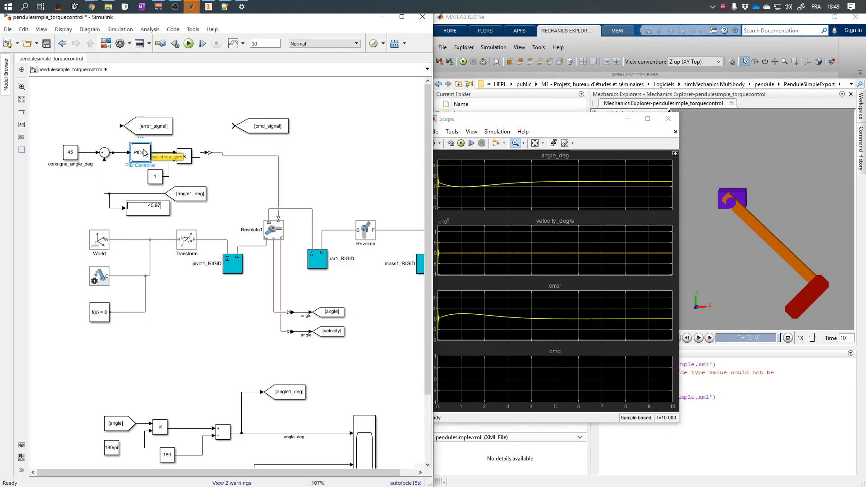
left_click(198, 75)
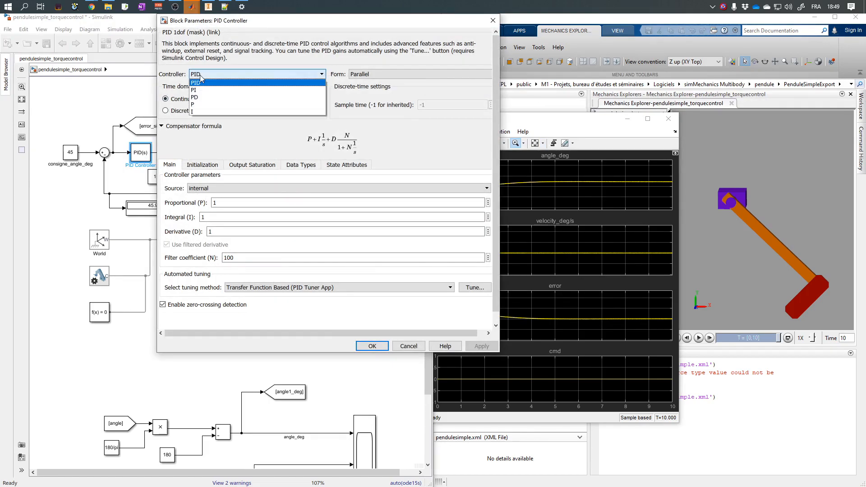
left_click(198, 89)
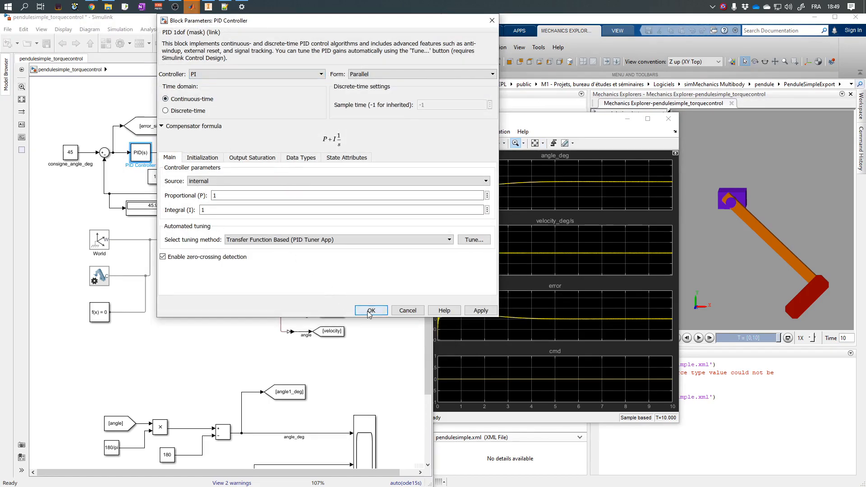
left_click(371, 317)
left_click(189, 43)
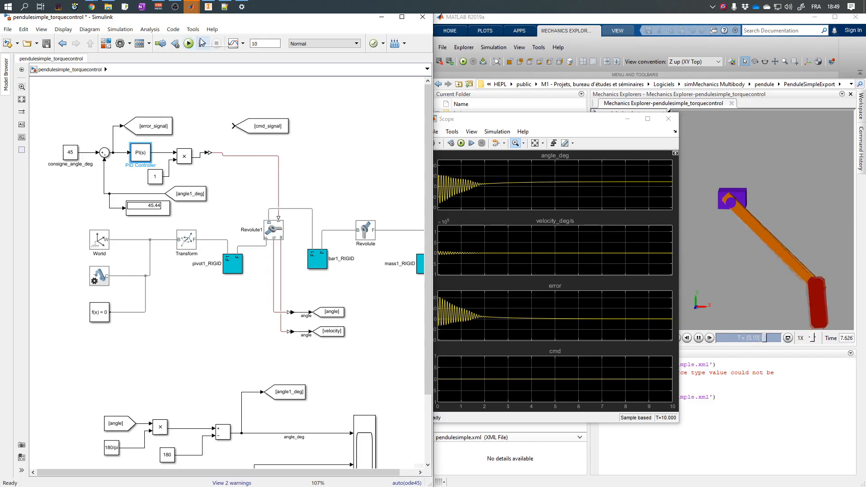
- Set the simulation stop time to inf and run the model
double_click(155, 176)
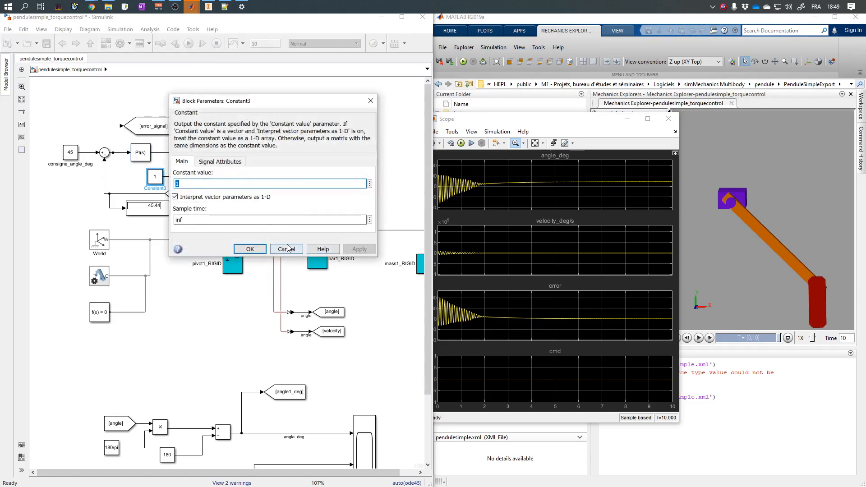
left_click(301, 248)
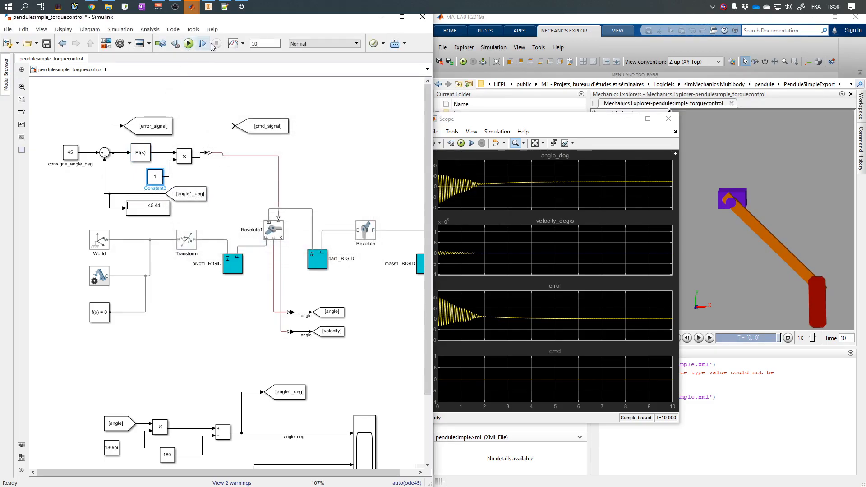
key("BackSpace")
left_click(188, 44)
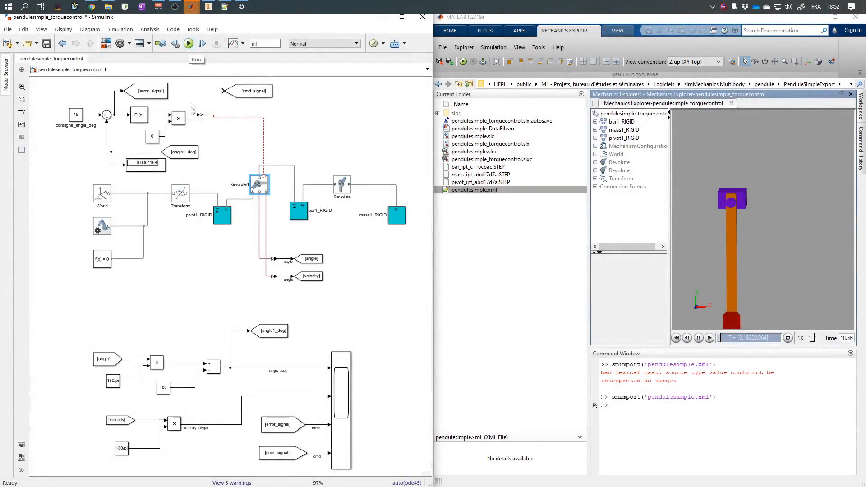
- Set the equilibrium position unit in the Revolute1 joint's internal mechanics to deg
double_click(259, 186)
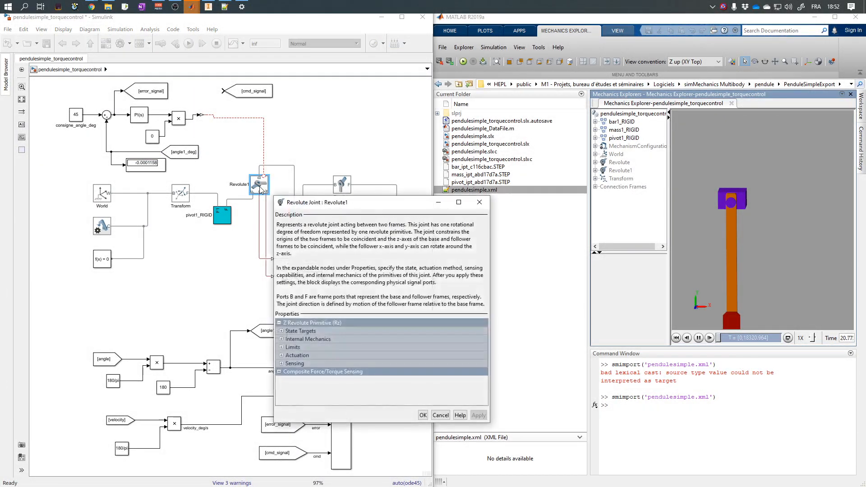
left_click(281, 340)
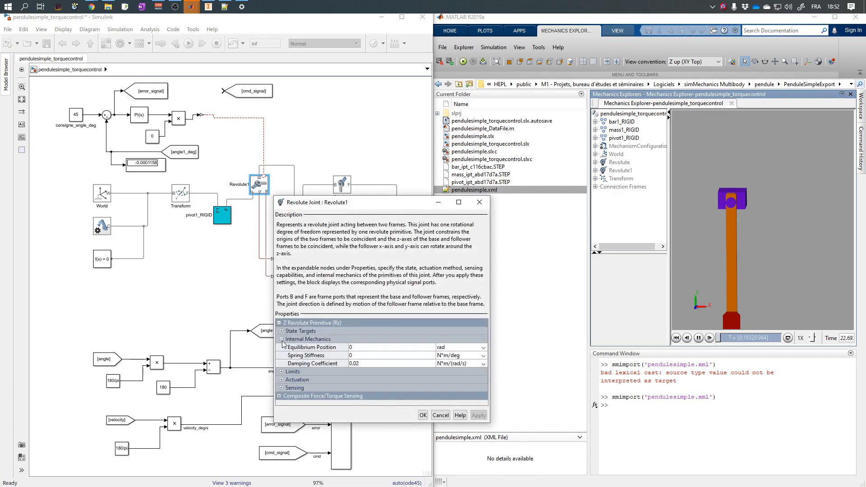
left_click(362, 347)
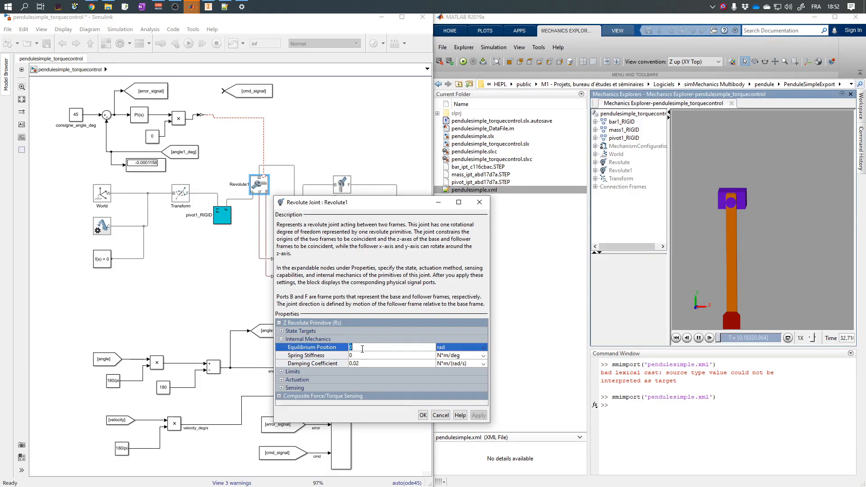
left_click(451, 348)
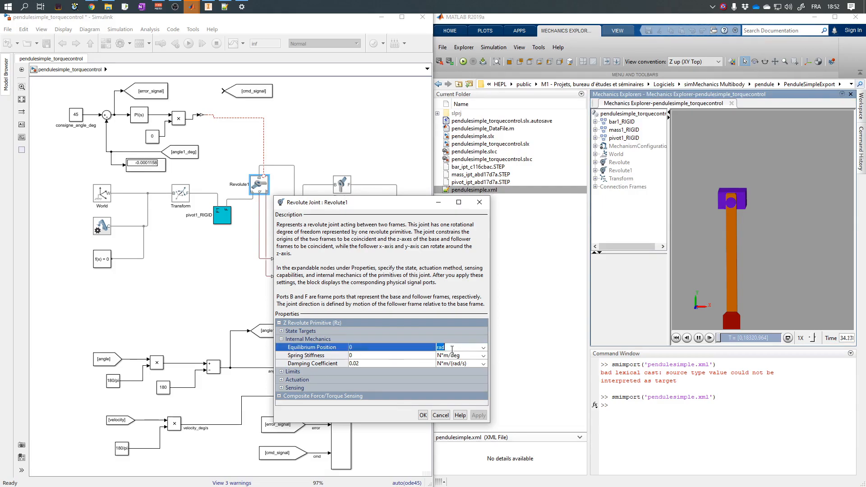
left_click(483, 350)
left_click(450, 364)
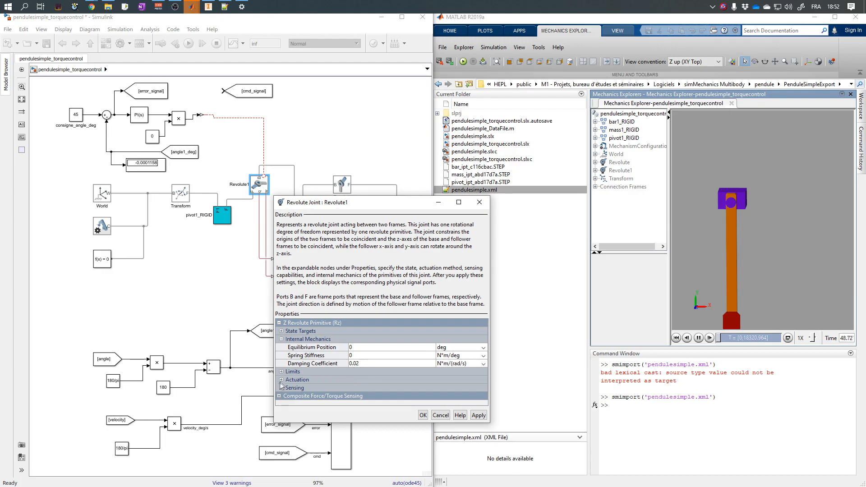
- Set the Revolute1 joint's actuation to automatically computed torque with motion provided by input, and apply the settings
left_click(282, 380)
scroll(353, 380, "down", 1)
left_click(368, 378)
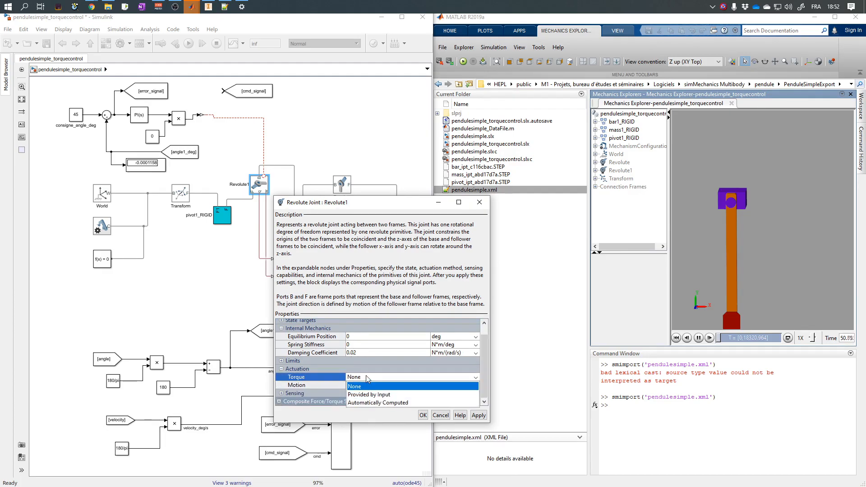
left_click(378, 403)
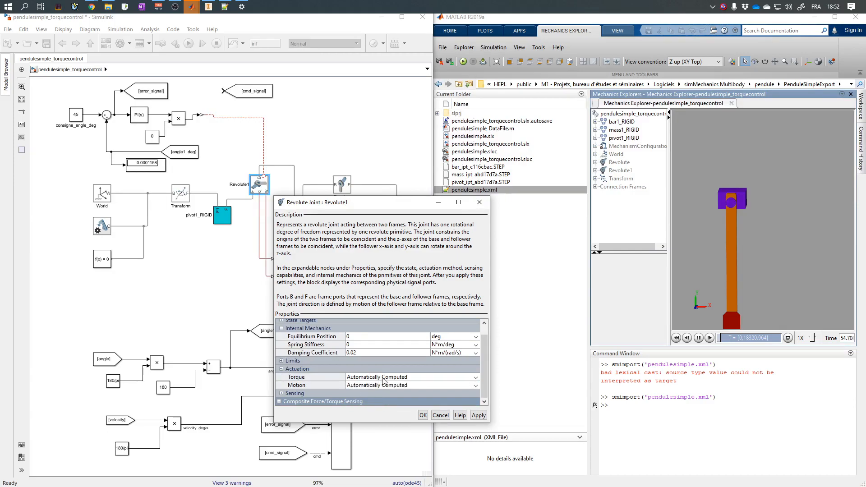
left_click(380, 385)
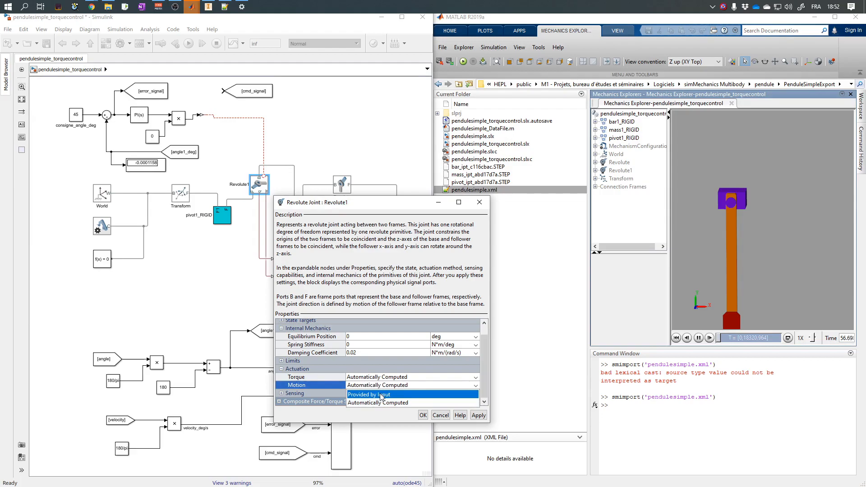
left_click(373, 395)
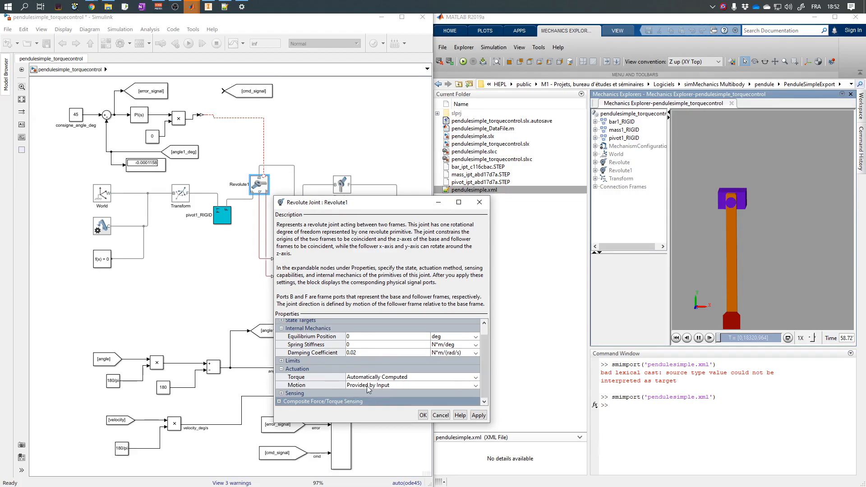
left_click(423, 415)
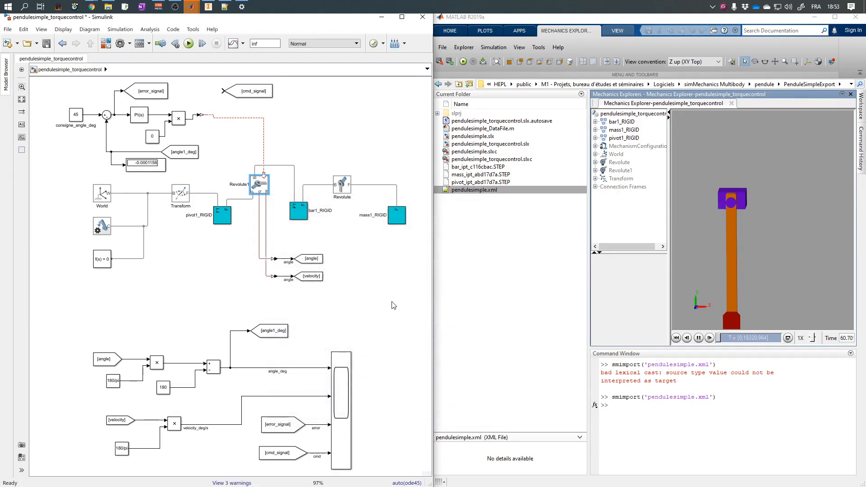
scroll(272, 167, "up", 1)
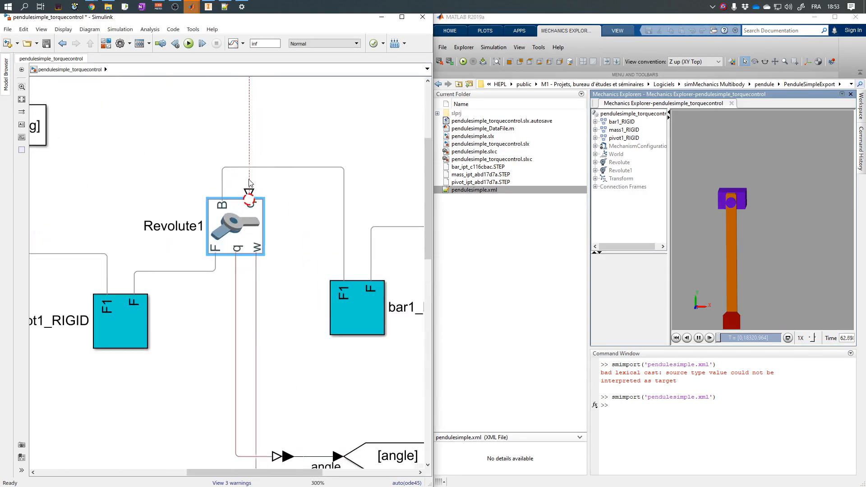
- Detach the torque command line from Revolute1's input port and delete the leftover unconnected line
mouse_move(249, 182)
left_mouse_down()
mouse_move(249, 190)
mouse_move(266, 174)
mouse_move(248, 178)
mouse_move(250, 193)
left_mouse_up()
left_click(238, 248)
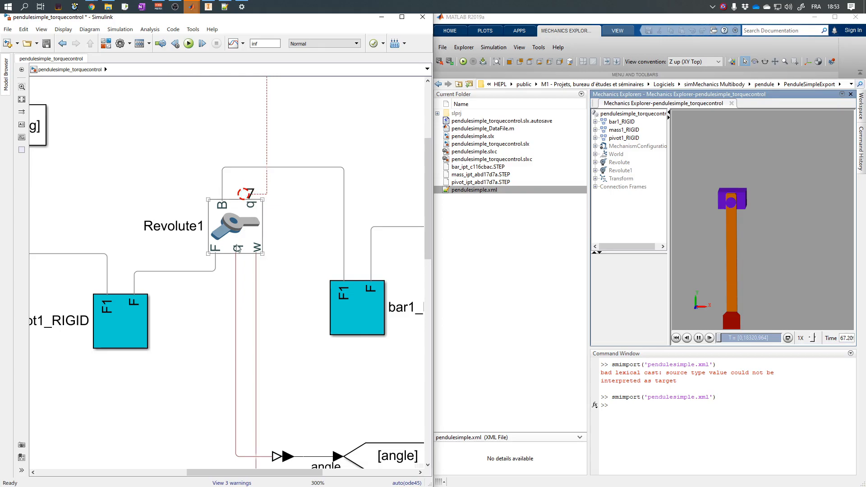
left_click(267, 157)
key("Delete")
- Try to delete the whole PI controller block group above the pendulum's mechanical chain
scroll(245, 331, "down", 4)
scroll(294, 201, "down", 1)
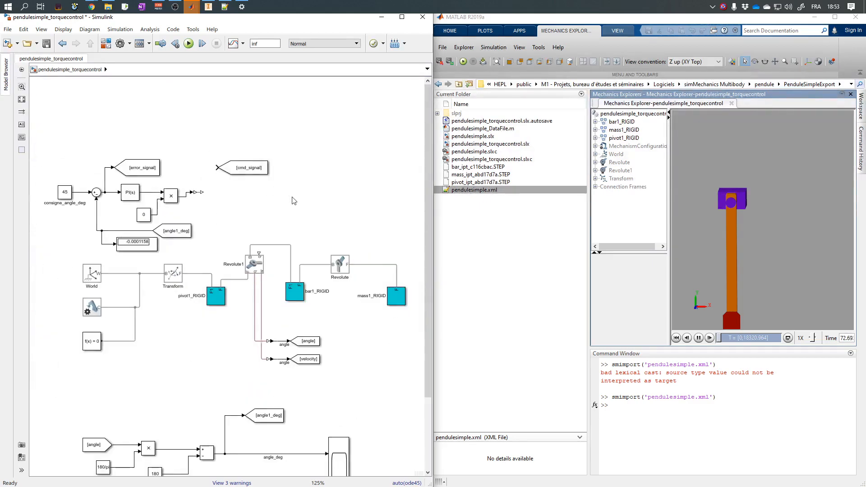
left_click_drag(252, 239, 68, 139)
key("Delete")
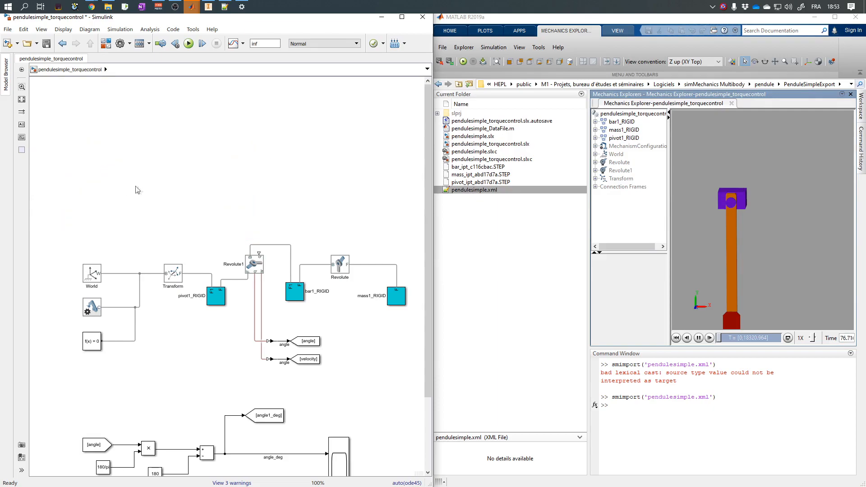
scroll(265, 234, "up", 1)
scroll(265, 238, "down", 4)
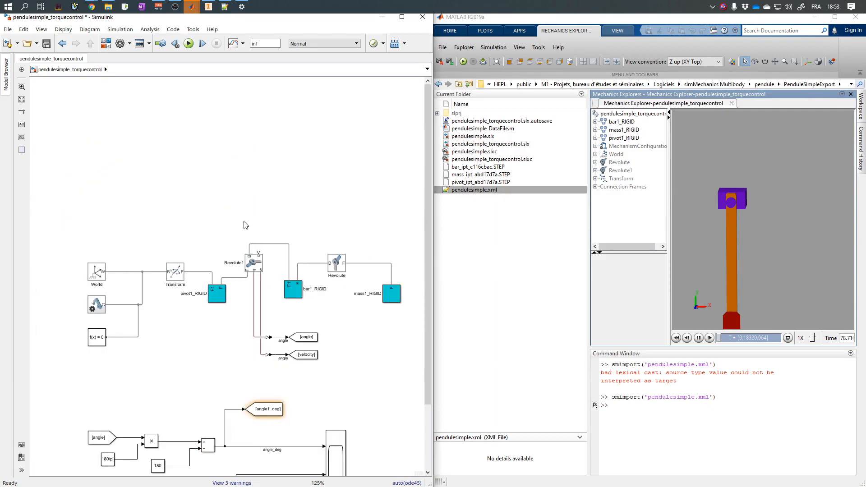
scroll(270, 295, "up", 2)
scroll(273, 304, "down", 2)
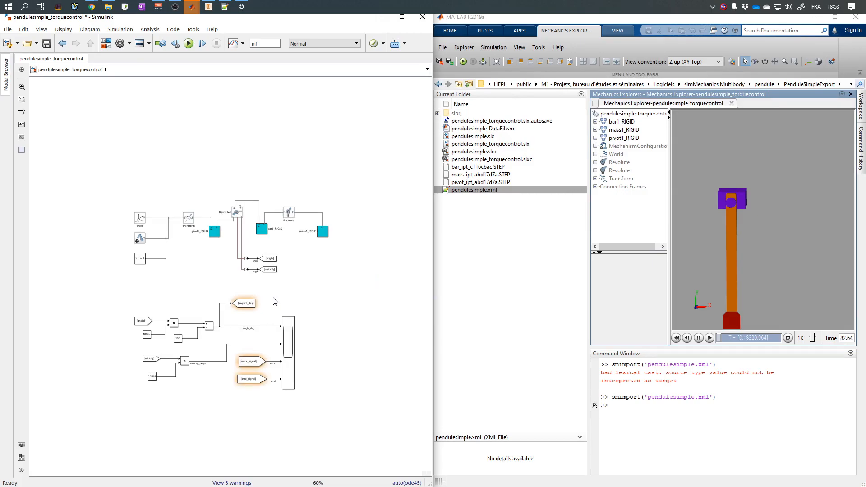
scroll(221, 202, "up", 3)
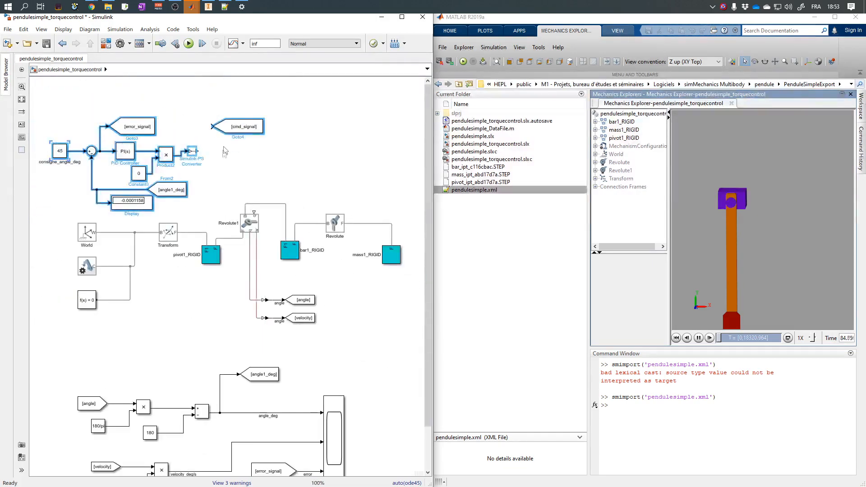
- Move the PI control blocks away from Revolute1 and add a Constant block with value 45 in the freed space
left_click_drag(230, 127, 162, 63)
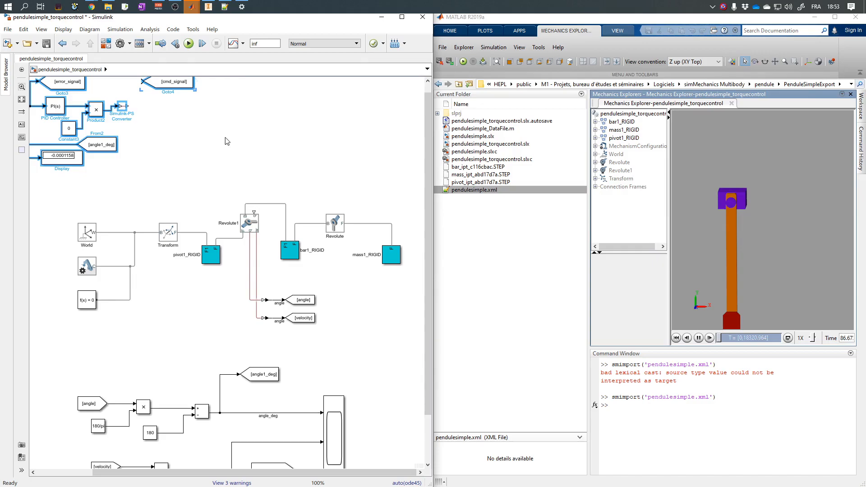
left_click(256, 184)
scroll(263, 191, "up", 2)
double_click(201, 151)
type("const")
key("Return")
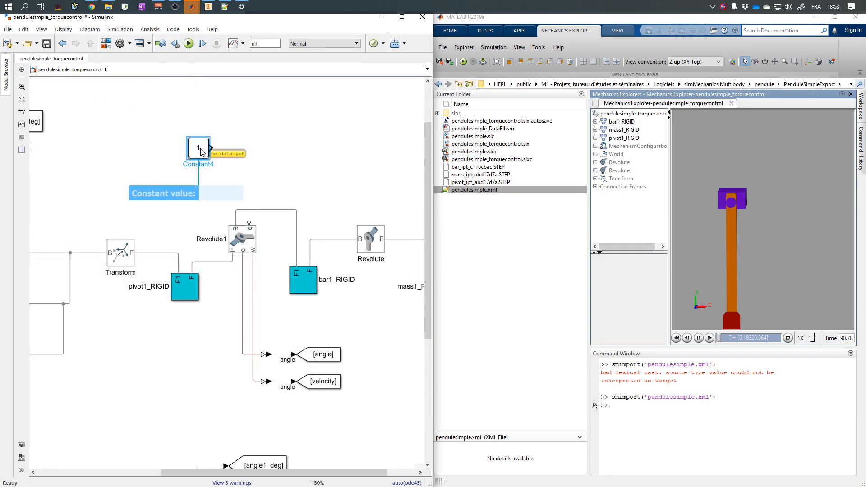
double_click(201, 152)
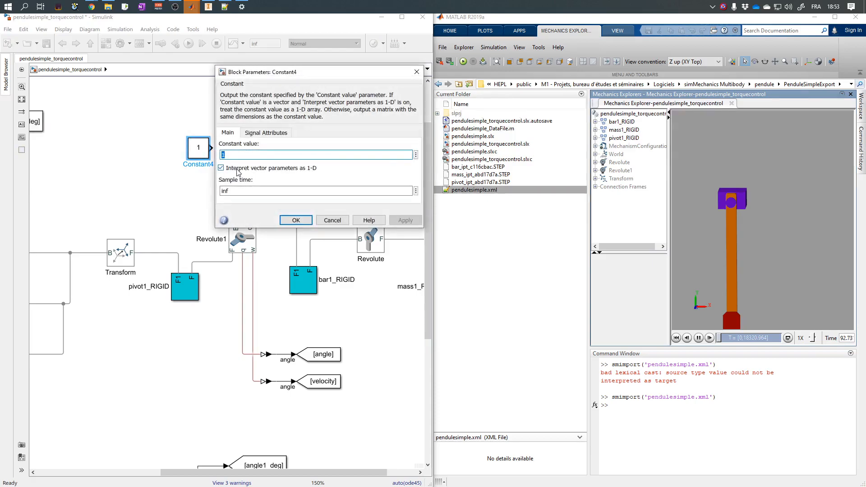
type("45")
key("Return")
- Duplicate the angle conversion's multiply block with its 180/pi constant and connect the copy to the 45 constant
scroll(258, 182, "down", 2)
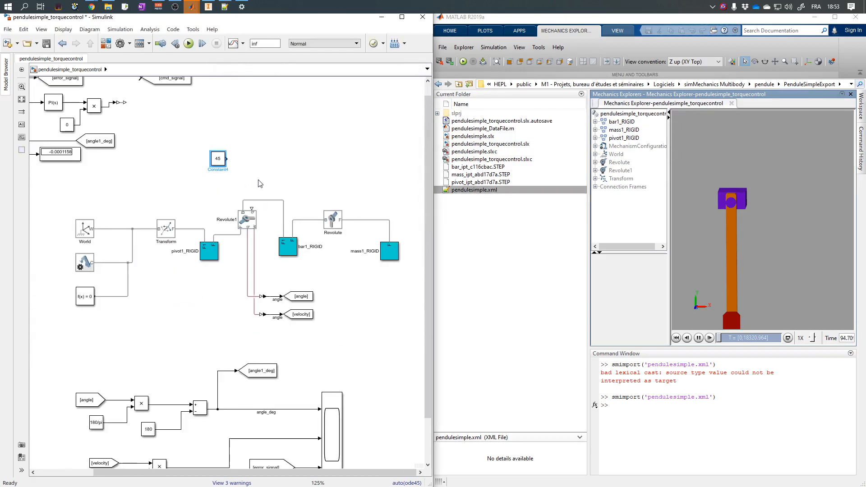
scroll(193, 241, "down", 1)
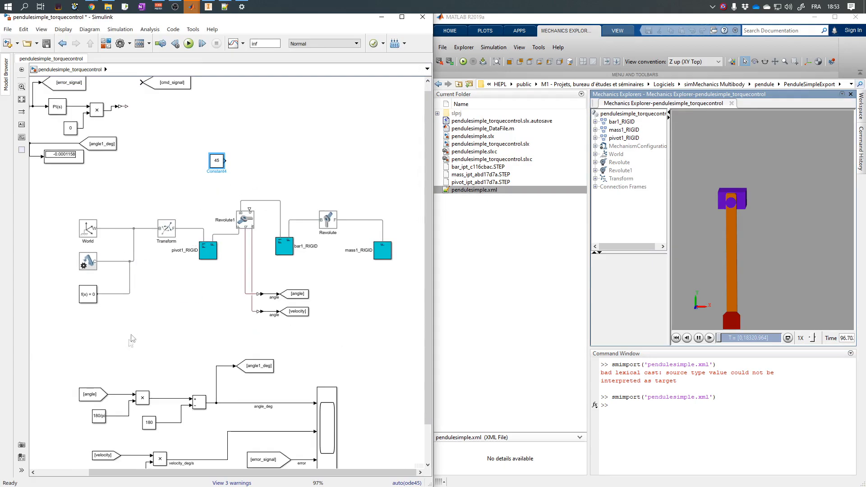
left_click(142, 398)
left_click(99, 417, "shift")
key("ctrl+c")
key("ctrl+v")
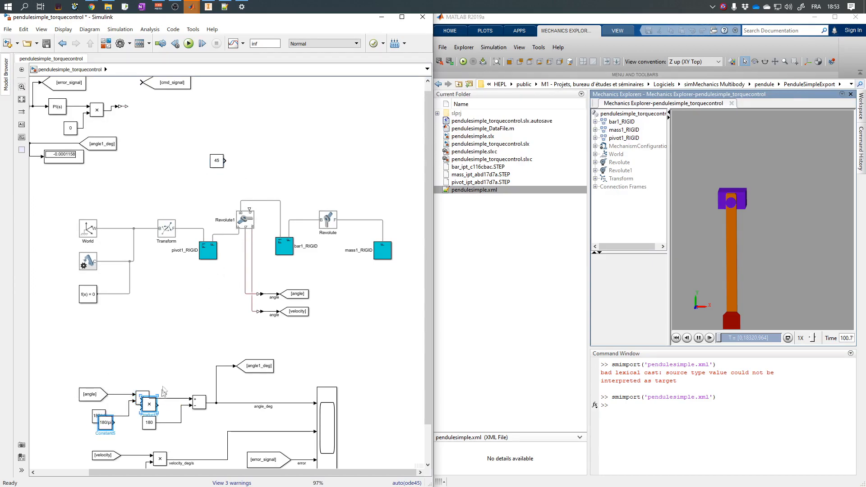
left_click_drag(141, 399, 203, 160)
left_click(232, 161)
- Set the duplicated conversion constant to pi/180
double_click(204, 182)
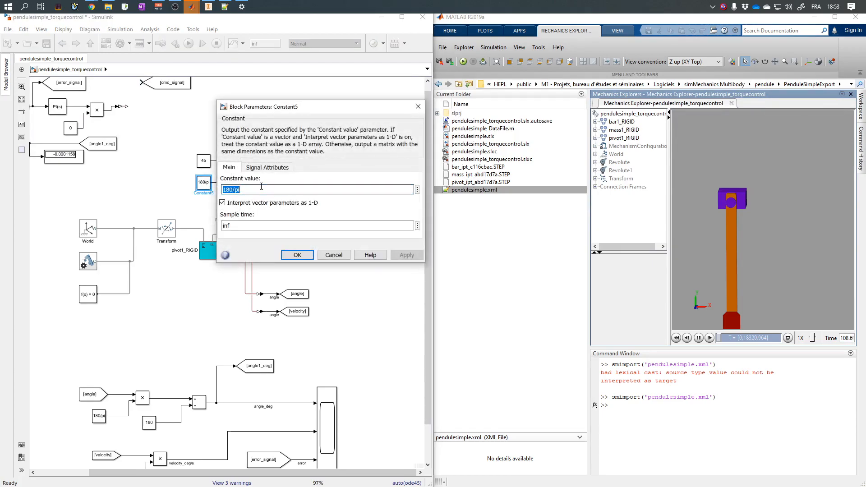
type("pi/")
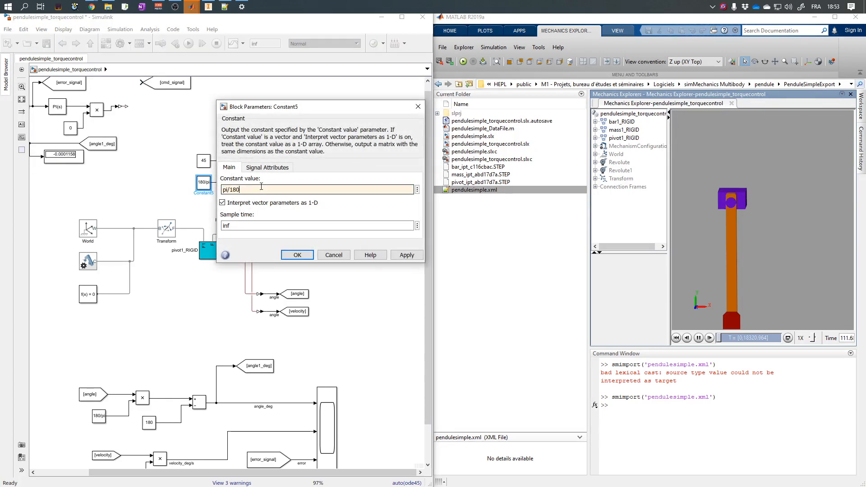
key("Return")
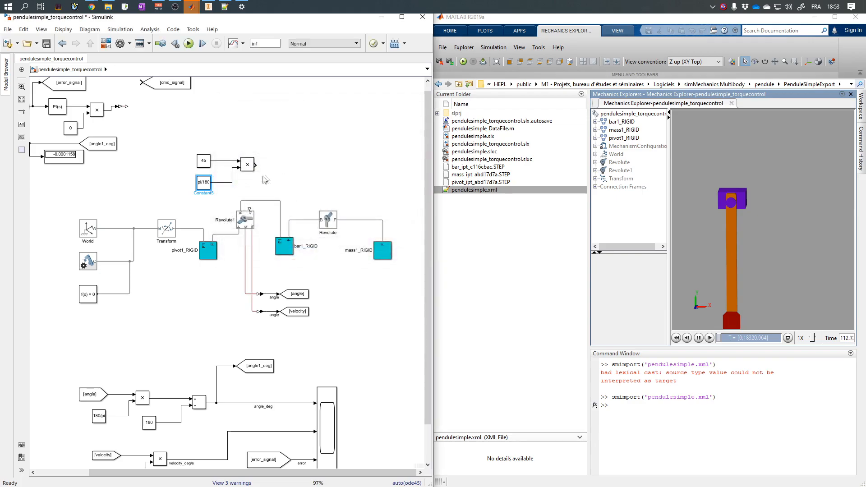
- Duplicate the Simulink-PS Converter, connect its output to Revolute1's motion input, and place it just above the joint
left_click(264, 178)
mouse_move(256, 166)
left_mouse_down()
mouse_move(248, 209)
mouse_move(264, 187)
left_mouse_up()
mouse_move(152, 114)
left_mouse_down()
mouse_move(116, 102)
mouse_move(303, 176)
left_mouse_up()
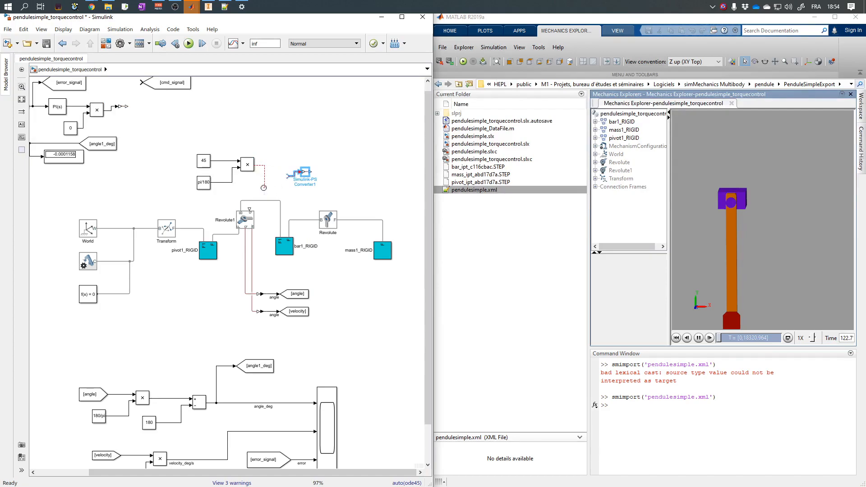
left_click_drag(311, 172, 249, 205)
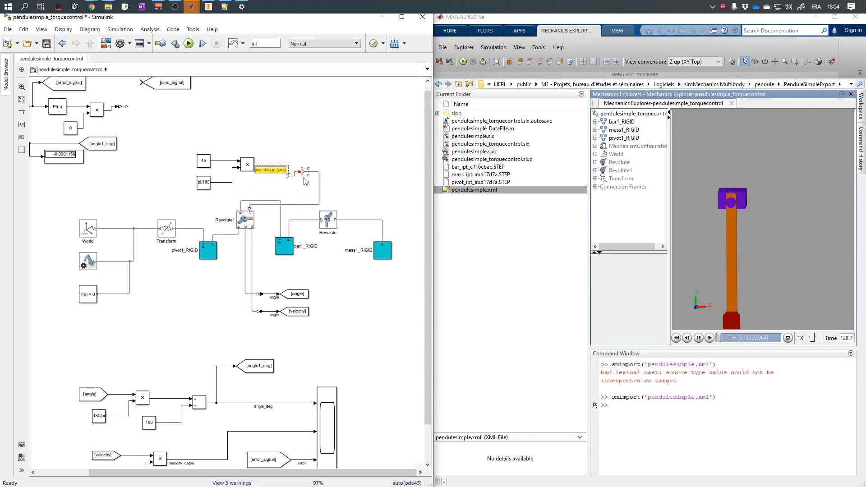
left_click_drag(302, 173, 250, 188)
- Rearrange the angle constants and multiply block, and connect the multiplier's output to the new Simulink-PS Converter
left_click_drag(188, 135, 166, 182)
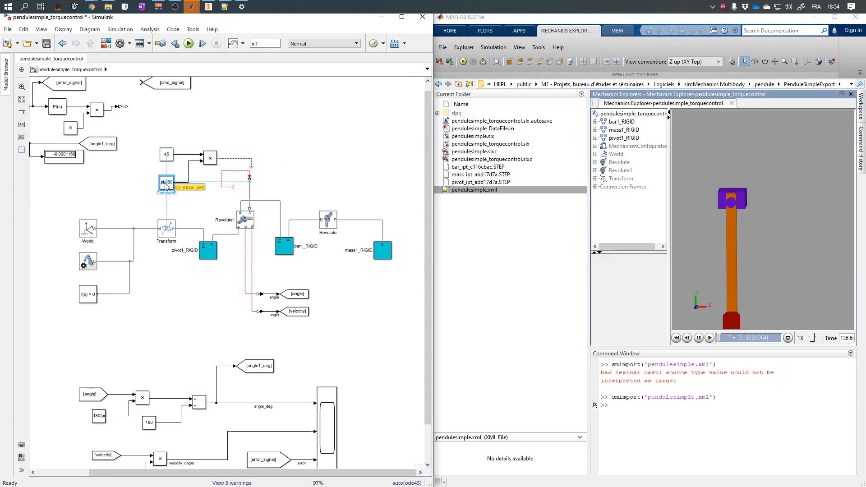
left_click(222, 184)
left_click_drag(229, 189, 248, 173)
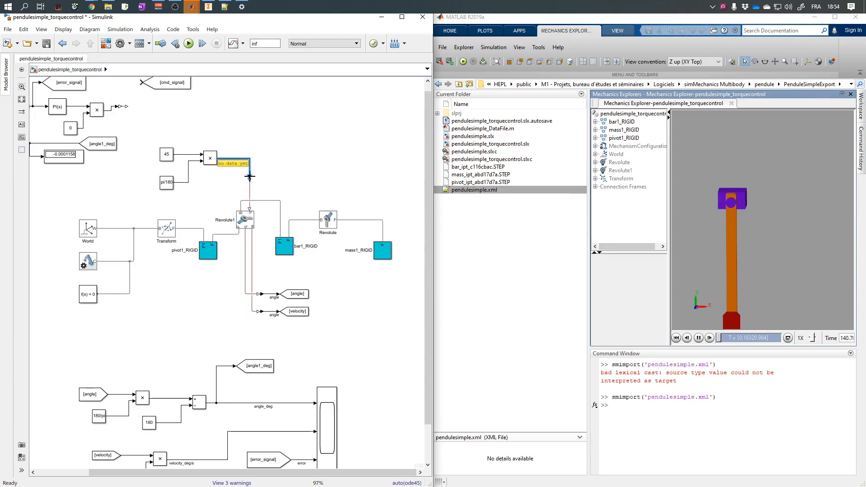
- Run the simulation and set the angle constant to 60 while it is running
left_click(186, 47)
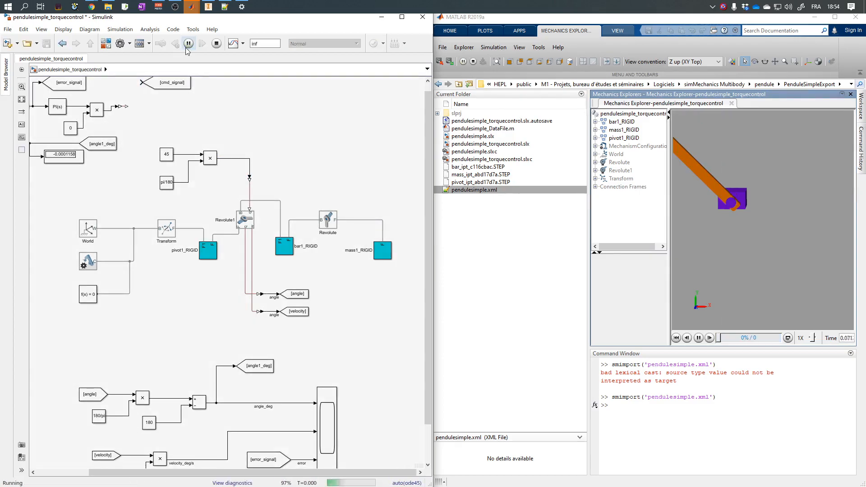
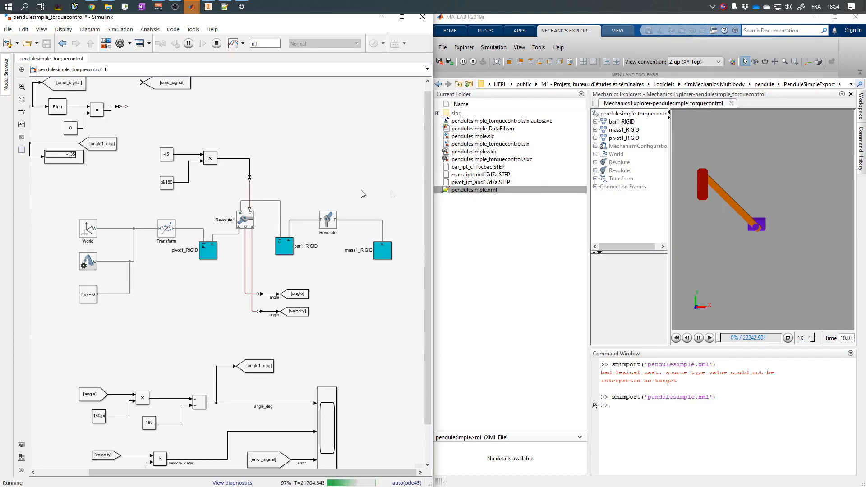
left_click(166, 154)
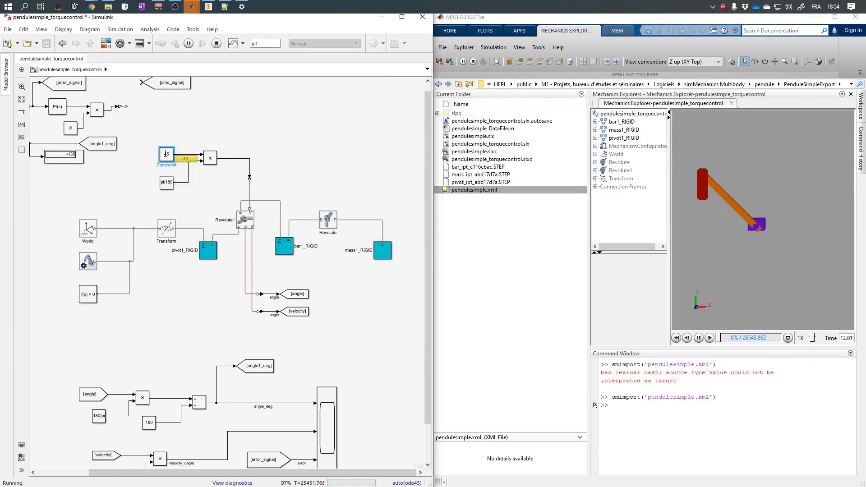
double_click(166, 156)
type("60")
key("Return")
- Set the angle constant to 150, restart the simulation to view the pendulum's position, and stop it
double_click(166, 154)
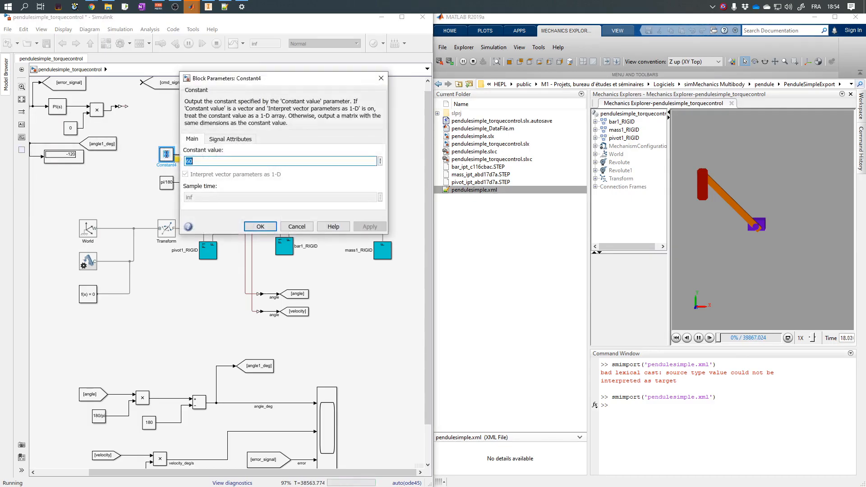
type("150")
key("Return")
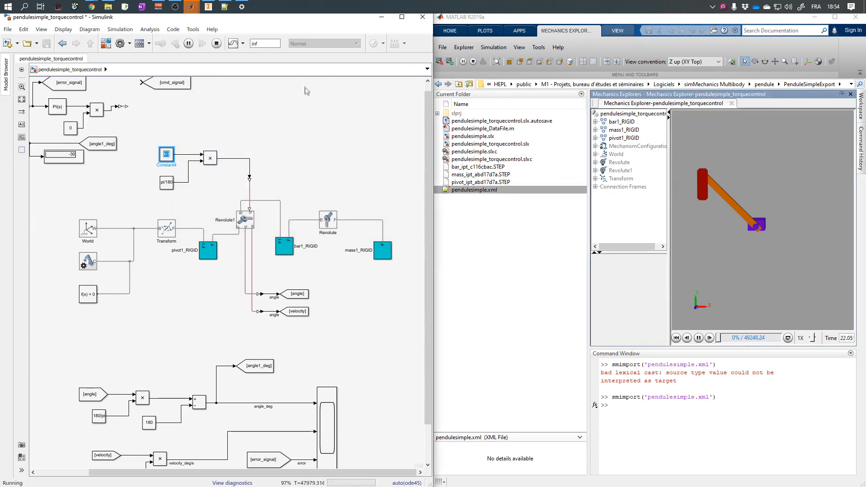
left_click(215, 47)
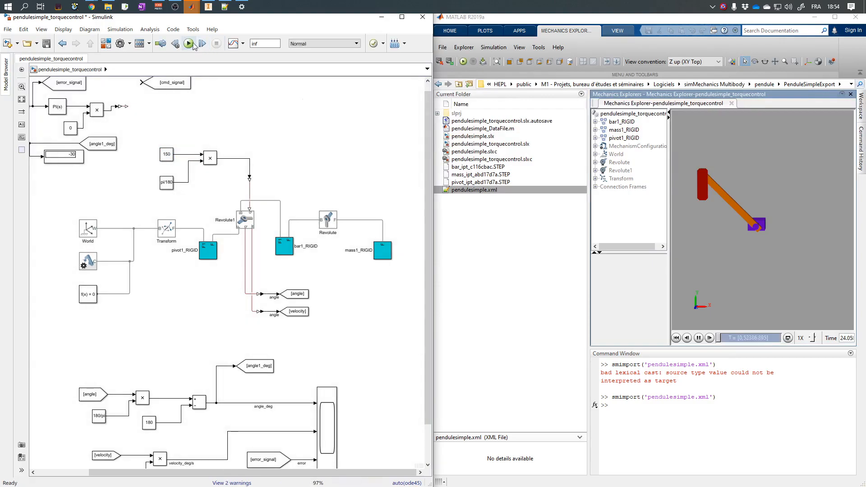
left_click(192, 45)
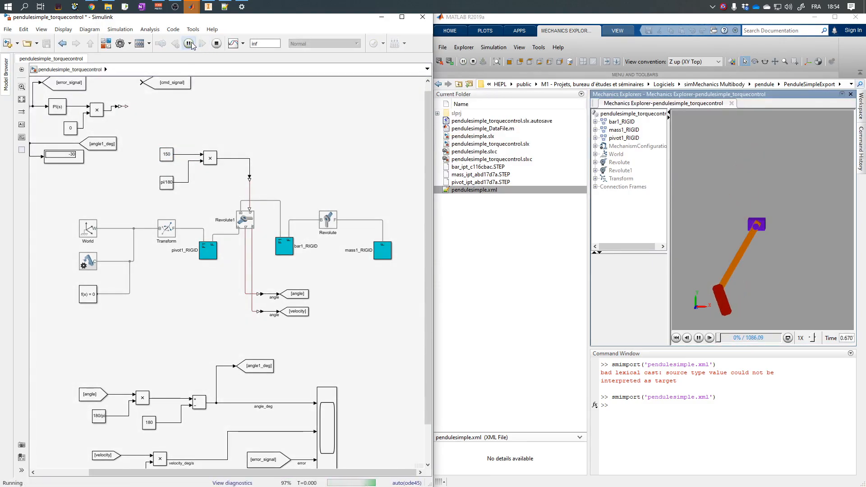
left_click(216, 43)
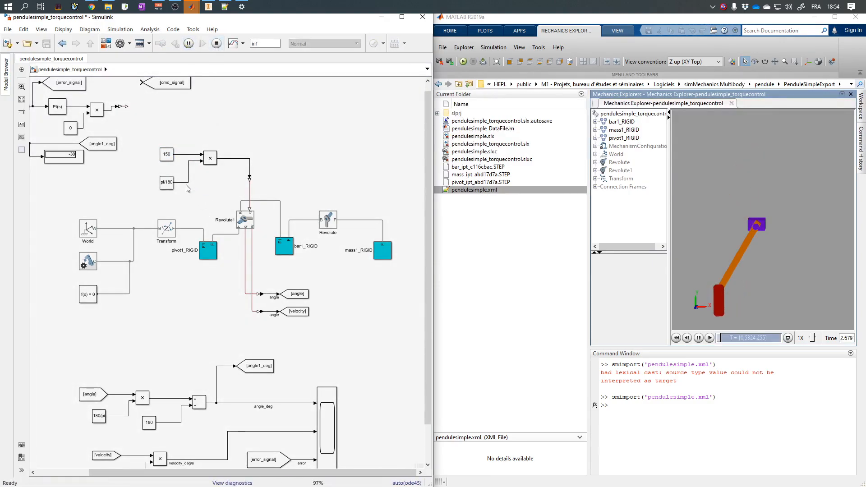
- Set the angle constant to 110, run the simulation, and stop it
left_click(166, 154)
double_click(167, 154)
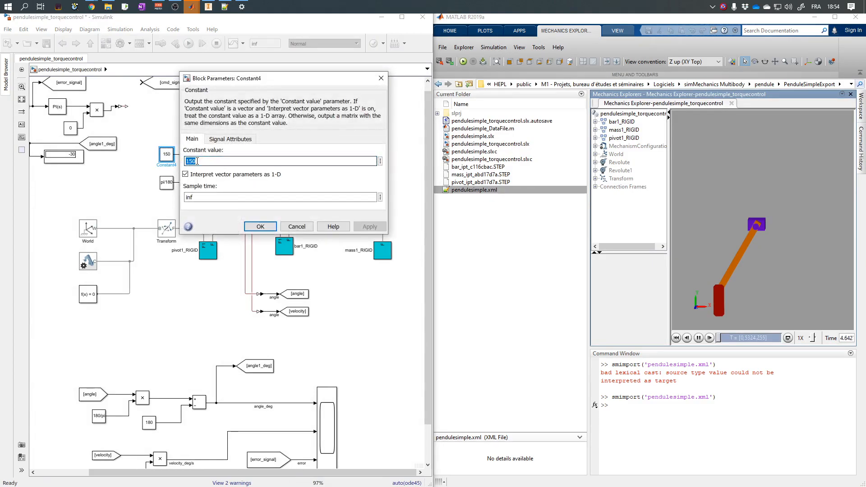
type("1")
key("Return")
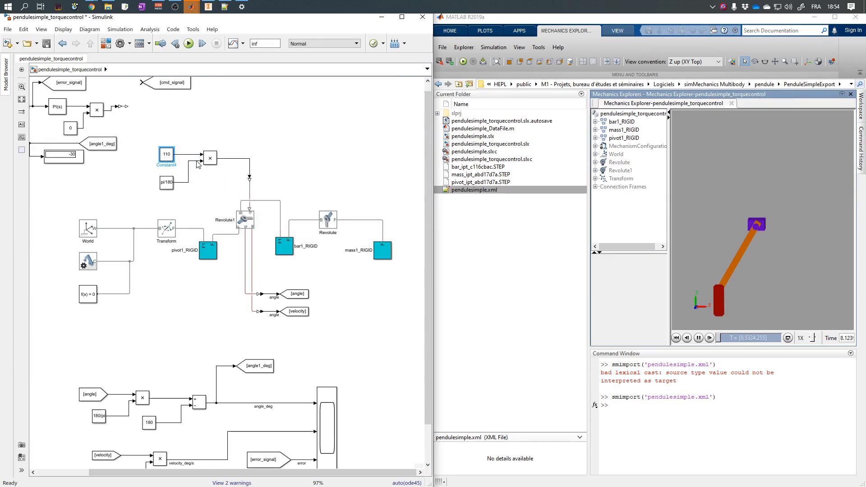
left_click(189, 45)
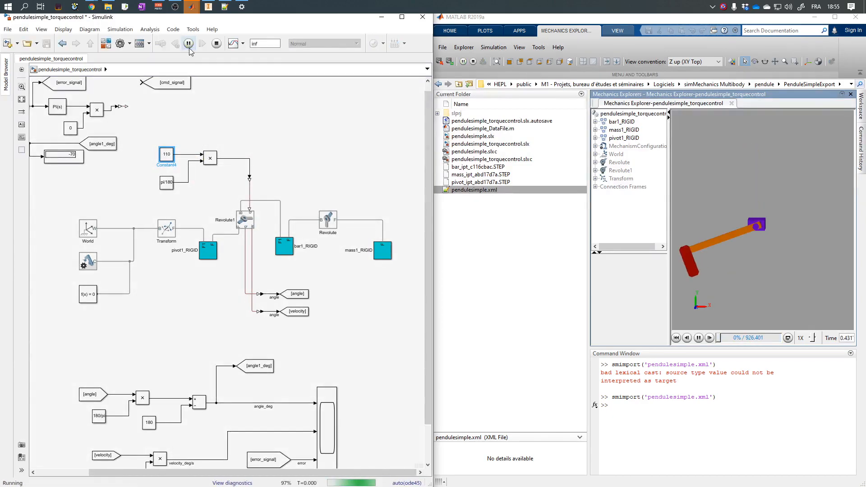
left_click(219, 44)
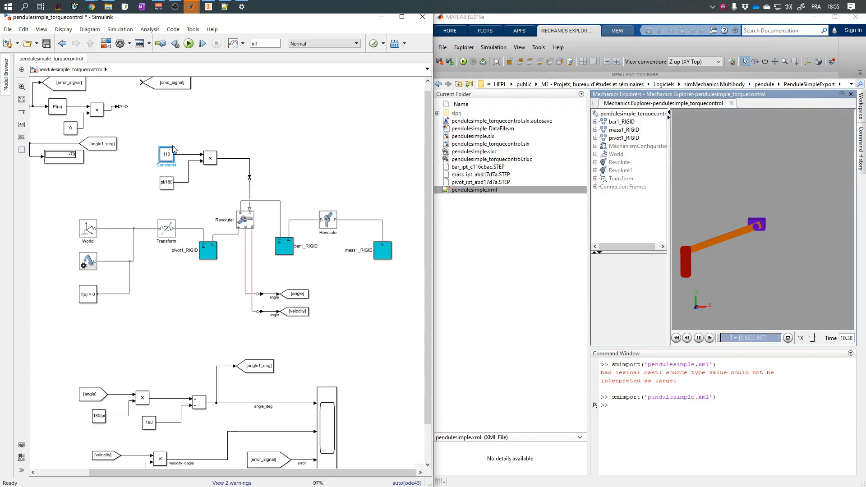
- Open the Simulink Library Browser to look for a block for the joint's motion input signal
left_click_drag(251, 159, 249, 178)
left_click(106, 44)
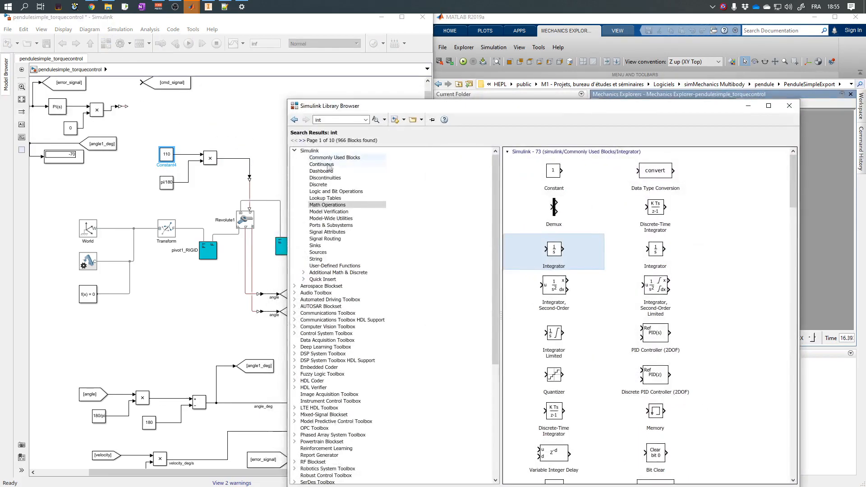
- Add a Signal Builder block from the Sources library above the constant 110 and open its signal editor
left_click(324, 252)
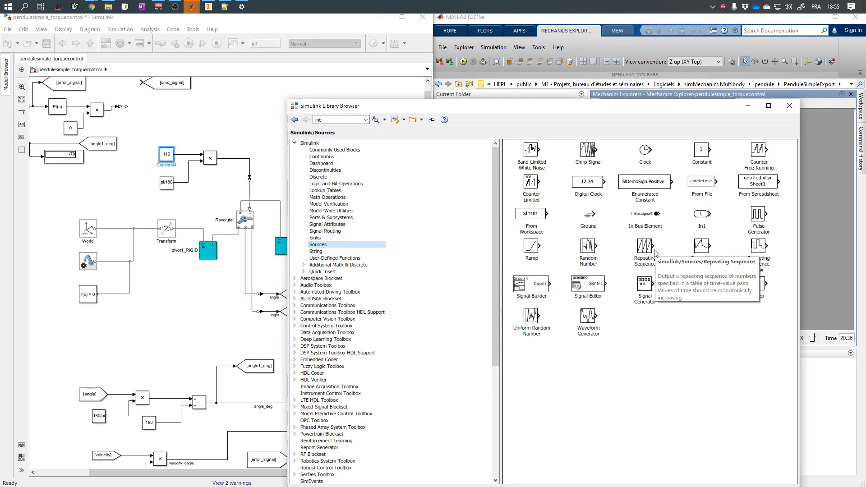
left_click(581, 290)
left_click(536, 291)
left_click_drag(420, 254, 221, 134)
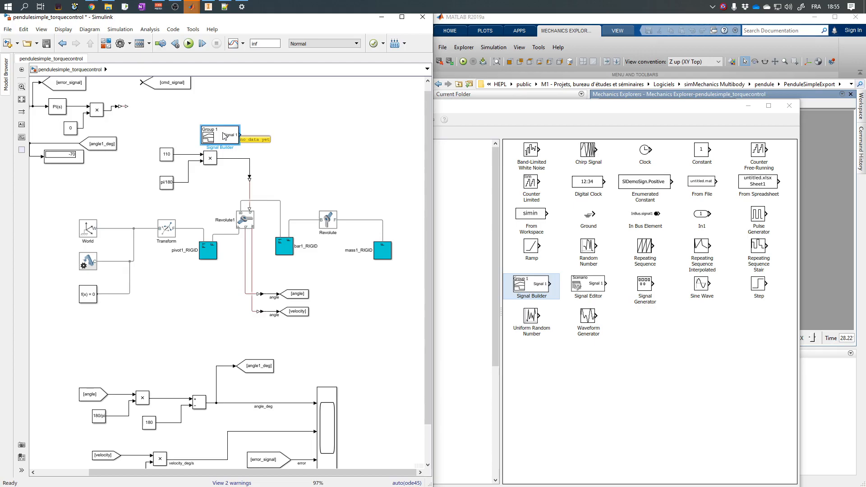
double_click(224, 136)
- Move the lower corner point of Signal 1's rising edge to T = 1 s and Y = 0
left_click_drag(406, 287, 339, 260)
left_click_drag(406, 261, 386, 258)
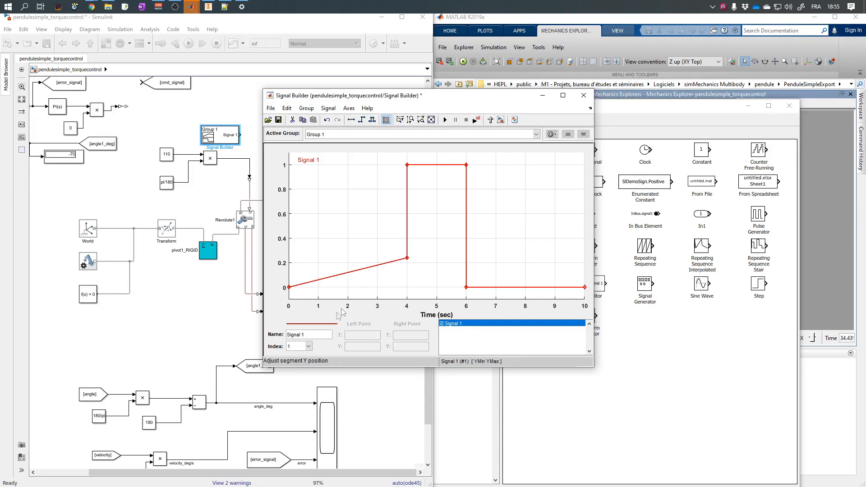
left_click(407, 257)
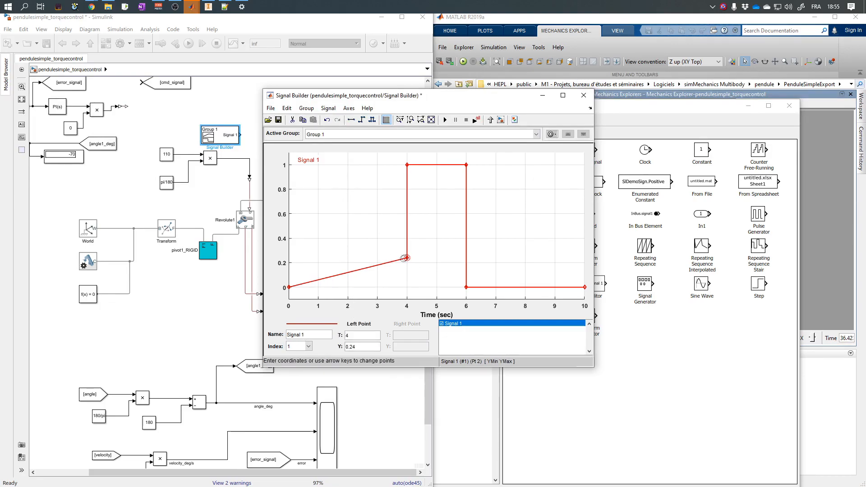
key("Return")
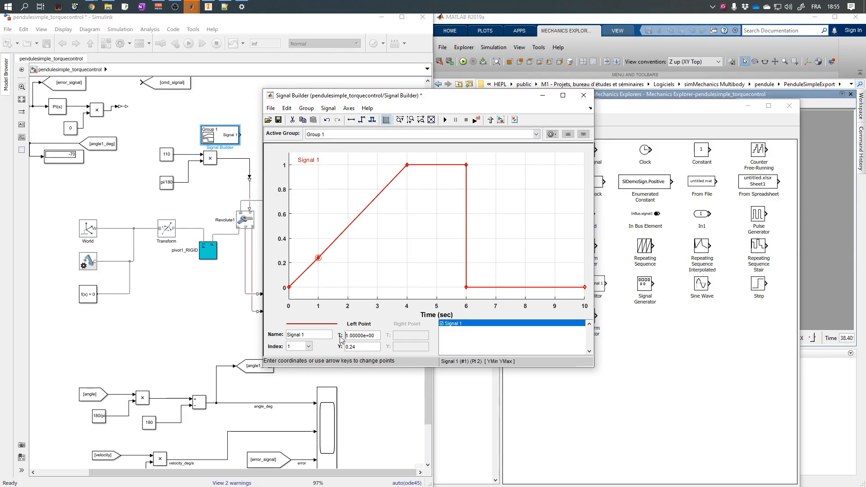
left_click_drag(318, 257, 316, 286)
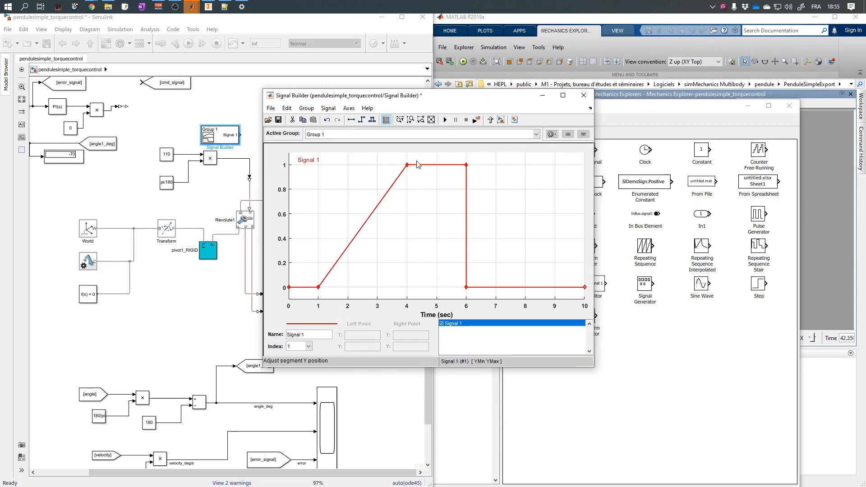
- Set the Y value of the signal point at T = 4 s to 120
left_click(406, 165)
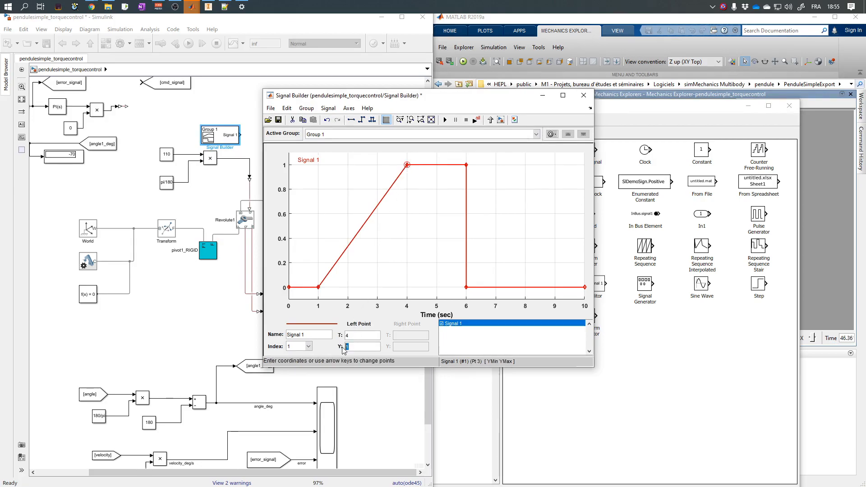
type("8")
key("Return")
- Insert a point on the falling segment at about 5.26 s, place it at about Y = 90, and close the signal editor
left_click(443, 242)
left_click(444, 241)
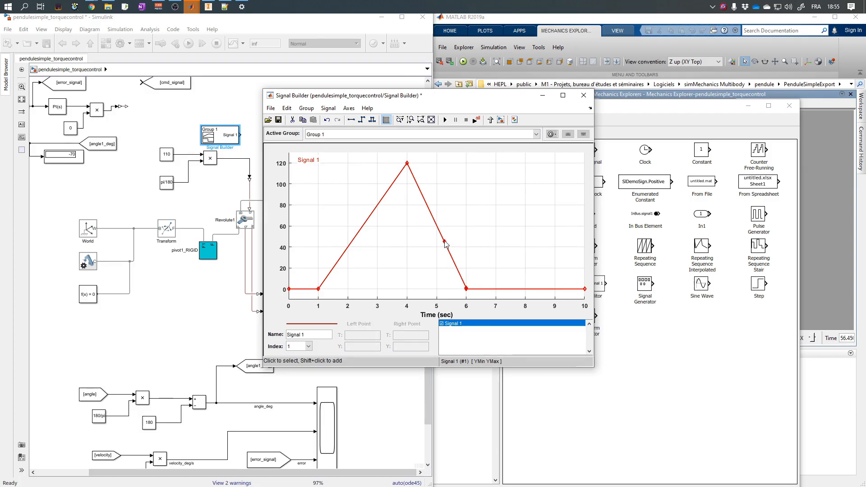
left_click_drag(445, 242, 454, 207)
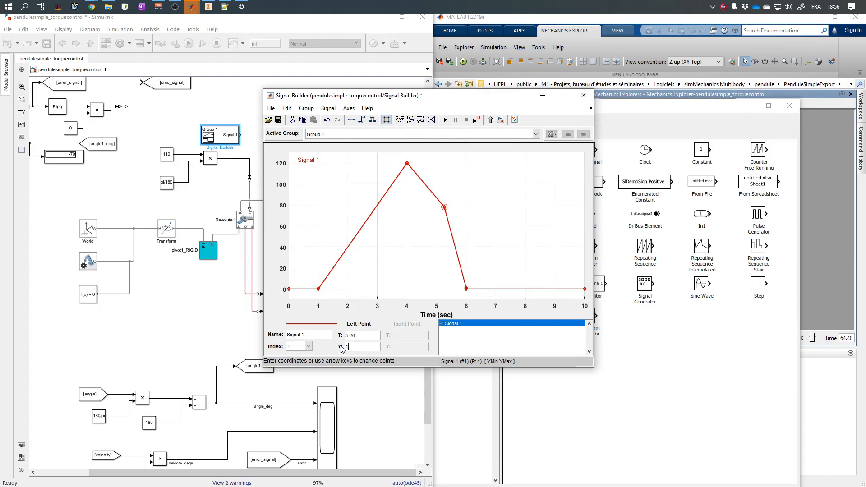
key("Return")
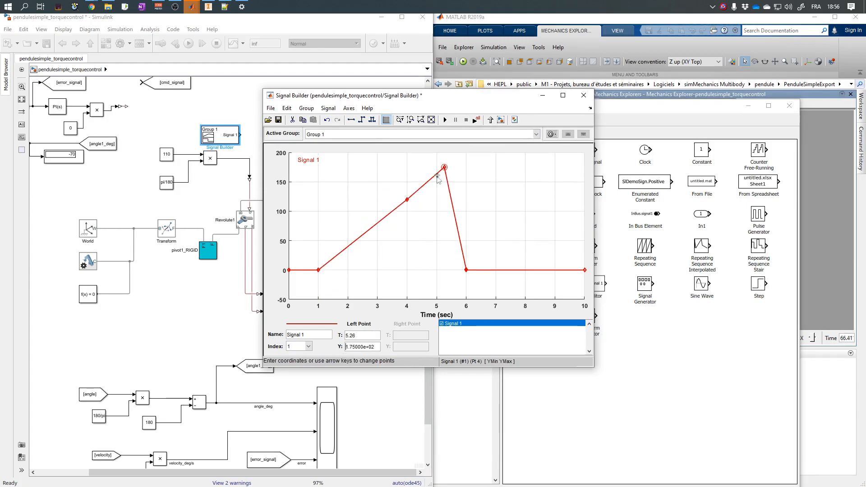
left_click_drag(444, 167, 442, 217)
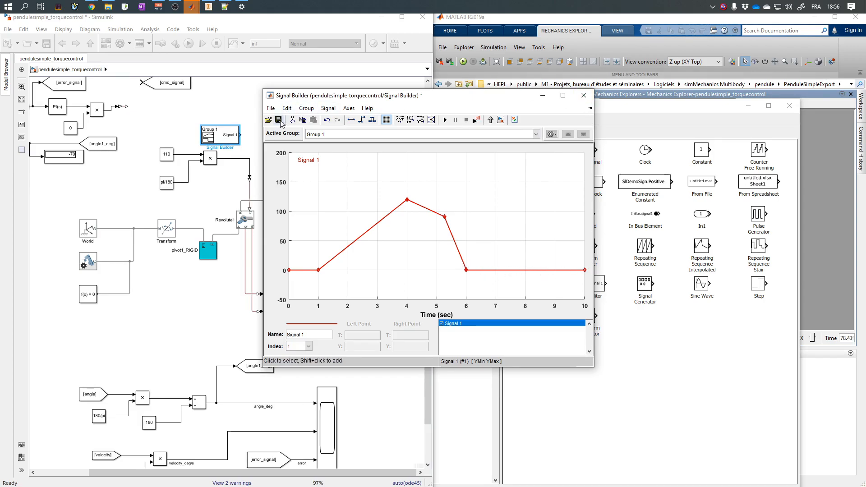
left_click(579, 100)
- Replace the constant 110 with the Signal Builder block and connect it to the product block's first input
left_click_drag(220, 136, 126, 167)
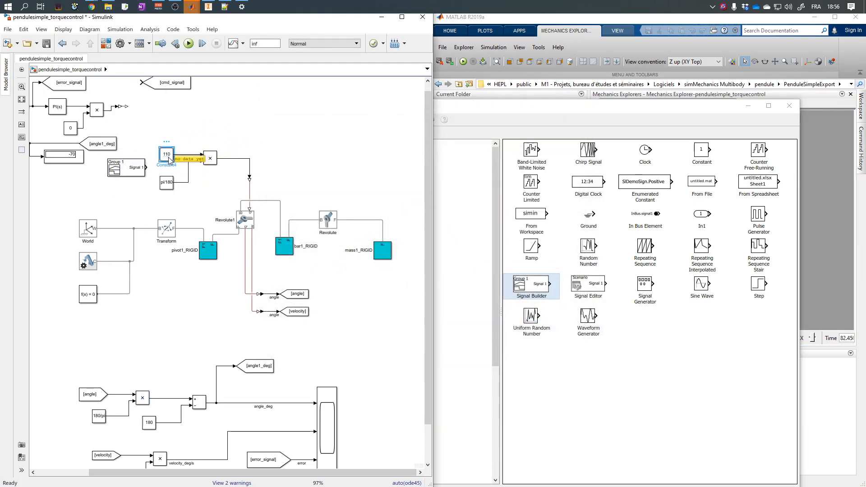
key("Delete")
left_click_drag(149, 168, 201, 154)
left_click(136, 166)
left_click_drag(136, 166, 164, 152)
left_click(191, 124)
- Set the simulation stop time to 10
double_click(264, 45)
type("10")
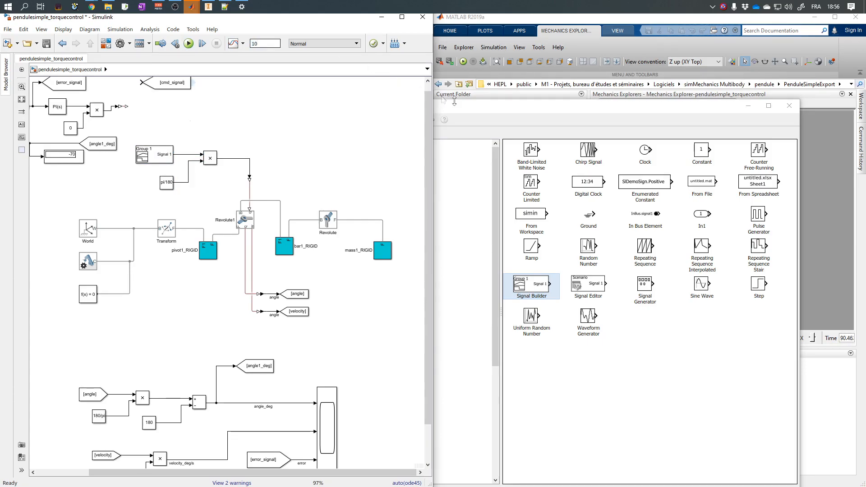
left_click(162, 234)
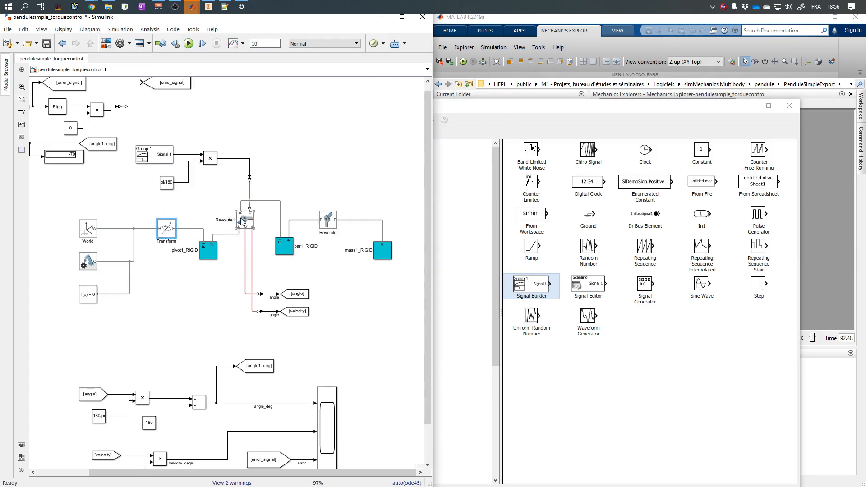
- Check the internal mechanics settings, including the damping coefficient, of the Revolute1 and Revolute joints
double_click(243, 221)
left_click(267, 374)
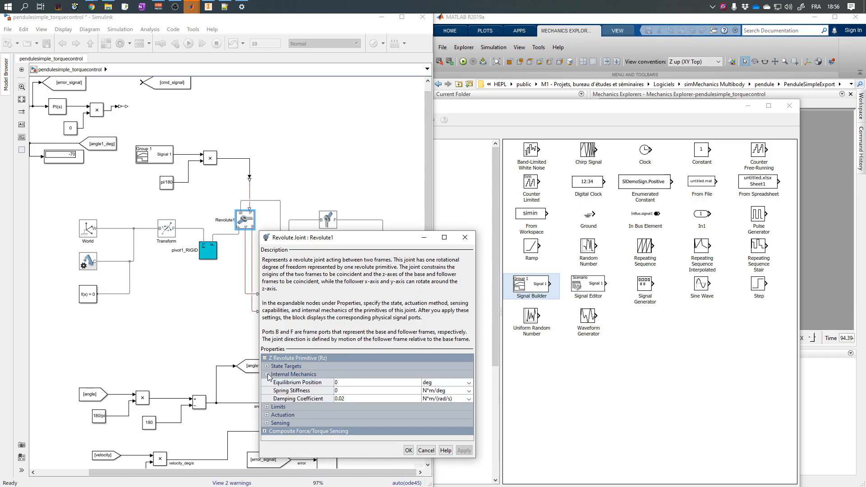
left_click(408, 450)
double_click(328, 220)
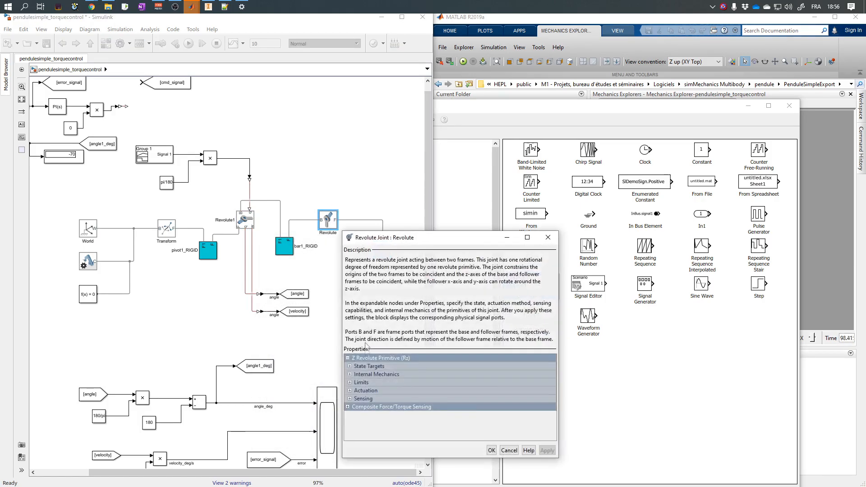
left_click(350, 375)
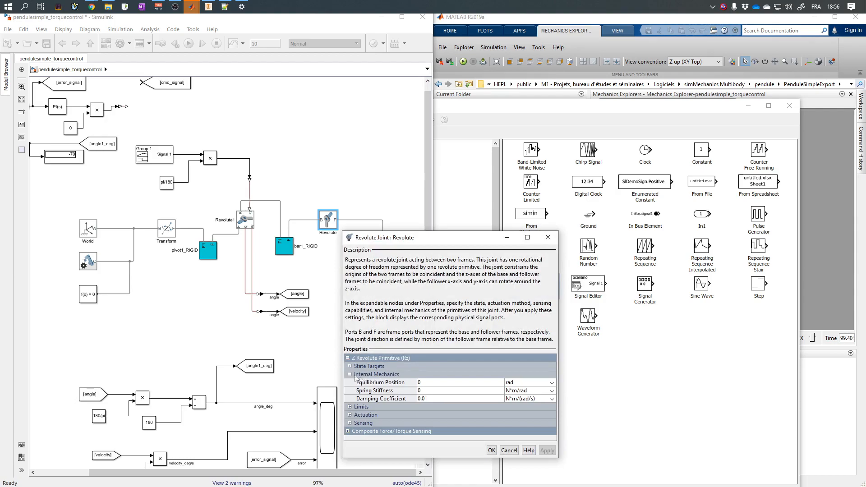
left_click(491, 450)
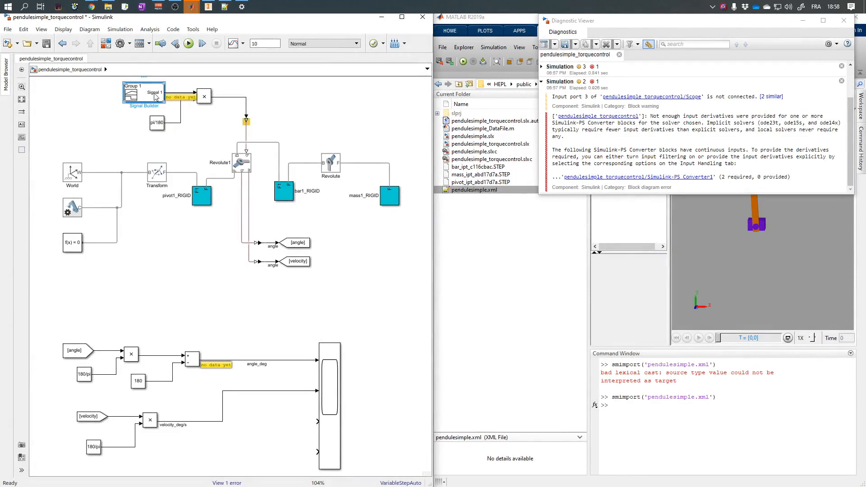
- Rename the Signal Builder's signal to angle_ask and close the editor
double_click(155, 96)
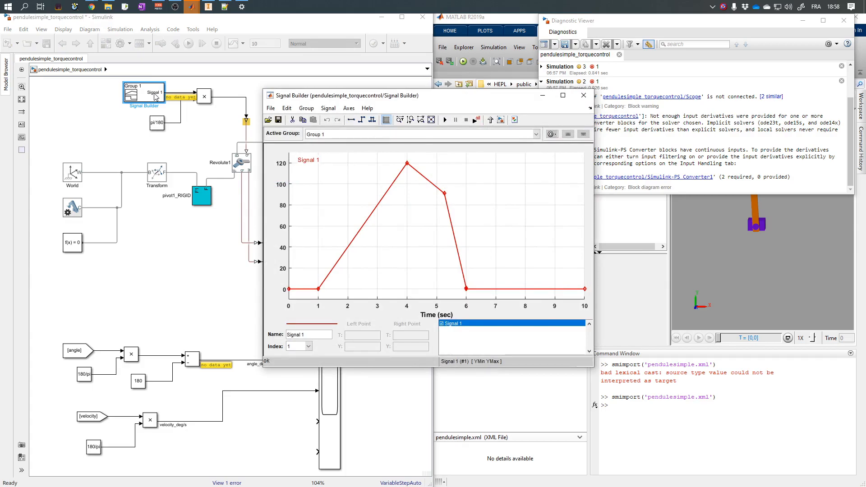
left_click_drag(310, 334, 268, 338)
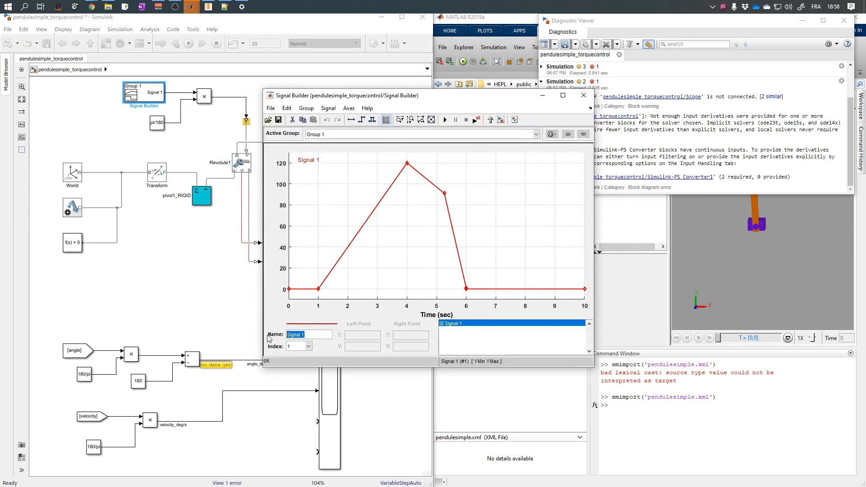
type("angle_ask")
key("Return")
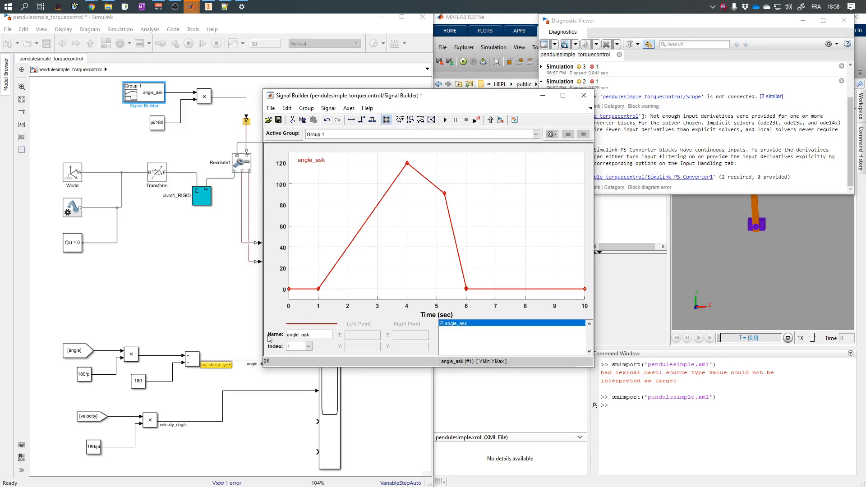
left_click(583, 95)
left_click_drag(164, 102, 153, 103)
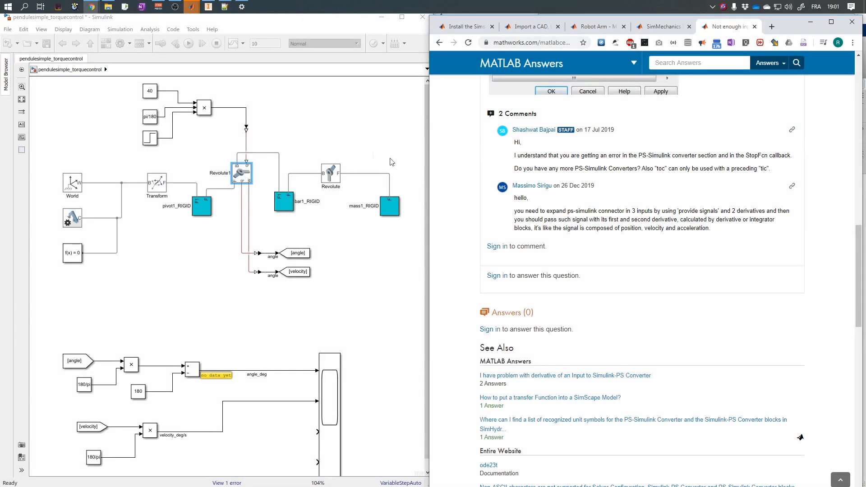
- Try to set the input signal unit of Simulink-PS Converter1 to 3
left_click(283, 118)
double_click(246, 130)
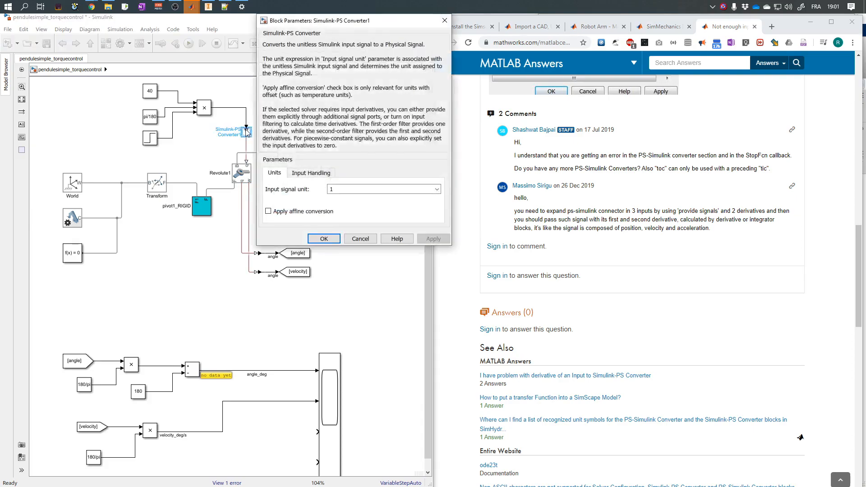
double_click(343, 190)
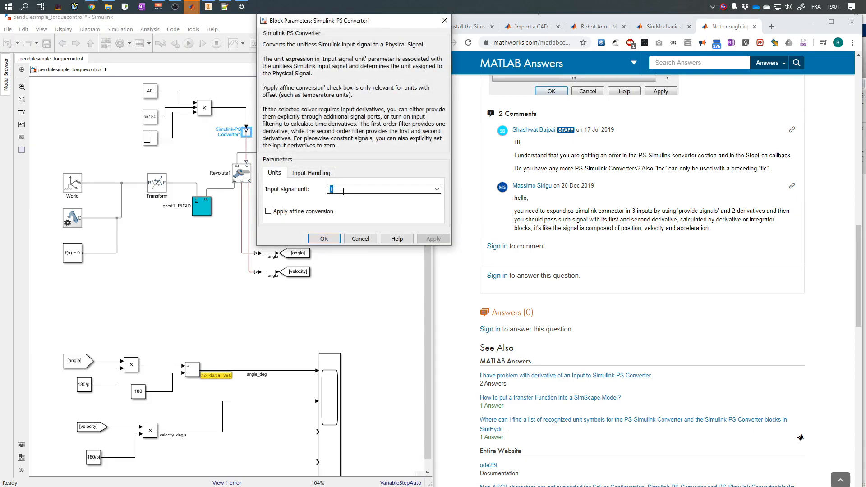
type("3")
left_click(397, 147)
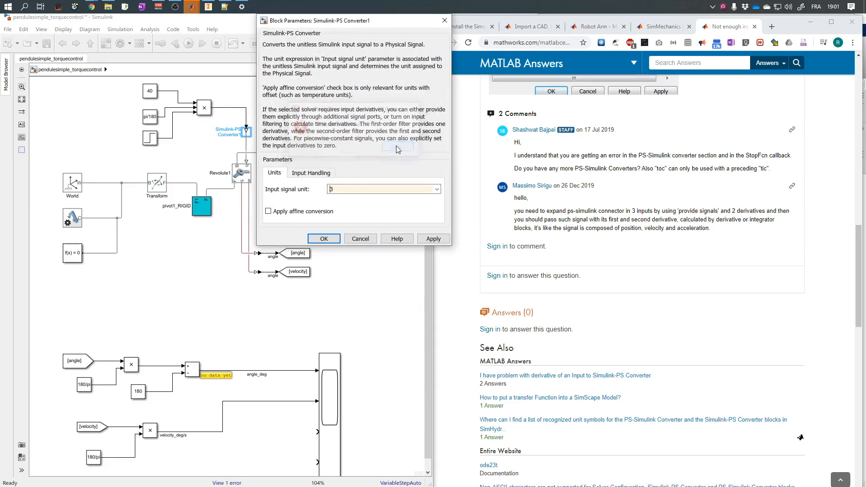
- Set the filtering and derivatives option of Simulink-PS Converter1 to Zero derivatives (piecewise constant)
left_click(323, 175)
left_click(339, 189)
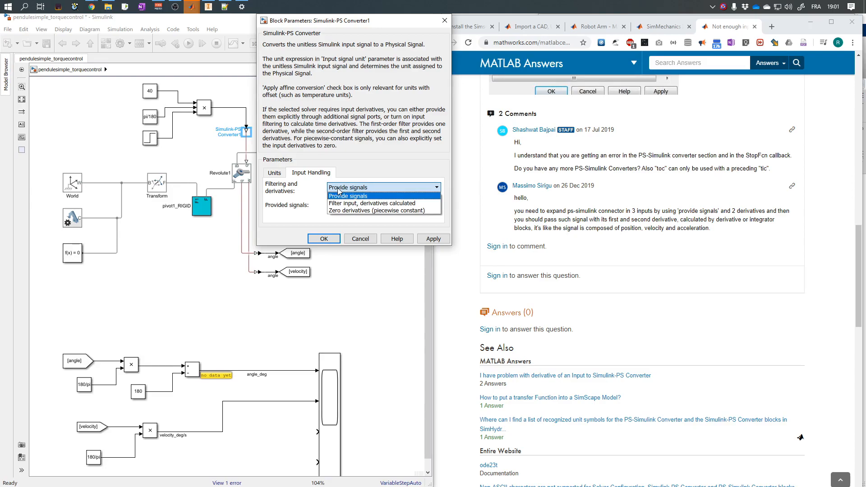
left_click(349, 210)
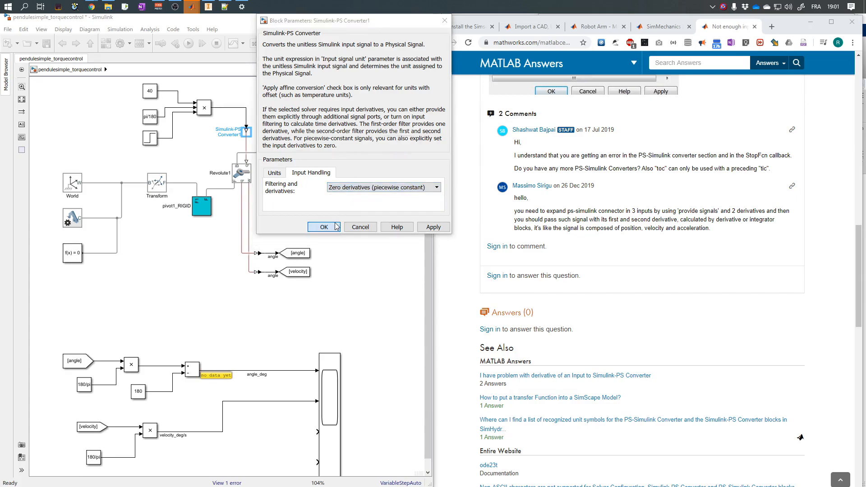
left_click(335, 227)
- Restore the converter's input signal unit to 1, accept the block parameters, and run the simulation
left_click(284, 173)
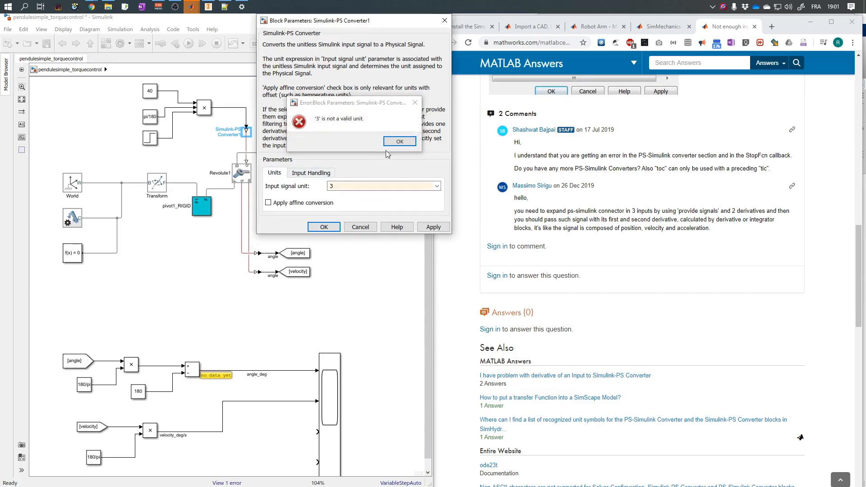
double_click(346, 184)
left_click(397, 143)
left_click(321, 226)
double_click(319, 222)
left_click(301, 177)
left_click(189, 43)
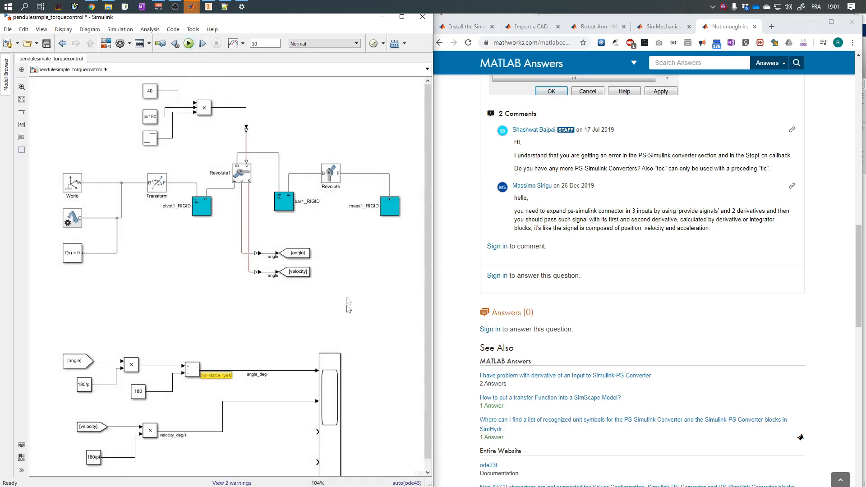
- Review the input handling options of Simulink-PS Converter1, keeping Zero derivatives (piecewise constant) selected
left_click(246, 132)
double_click(246, 131)
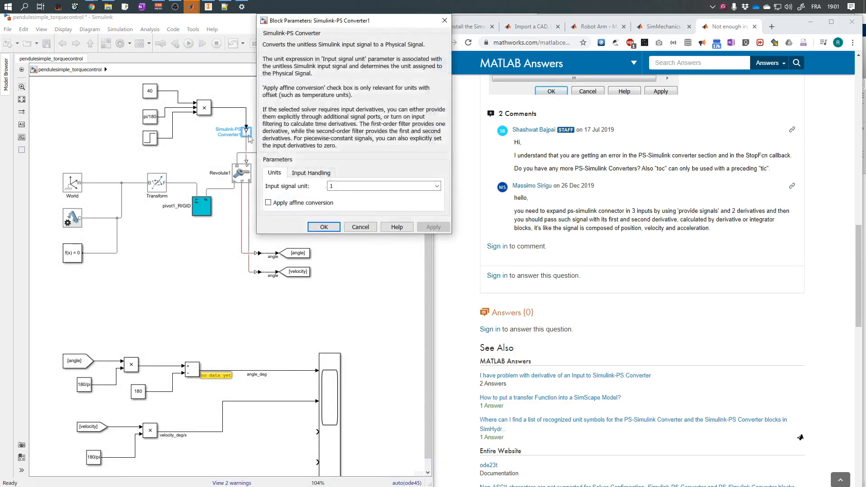
left_click(310, 172)
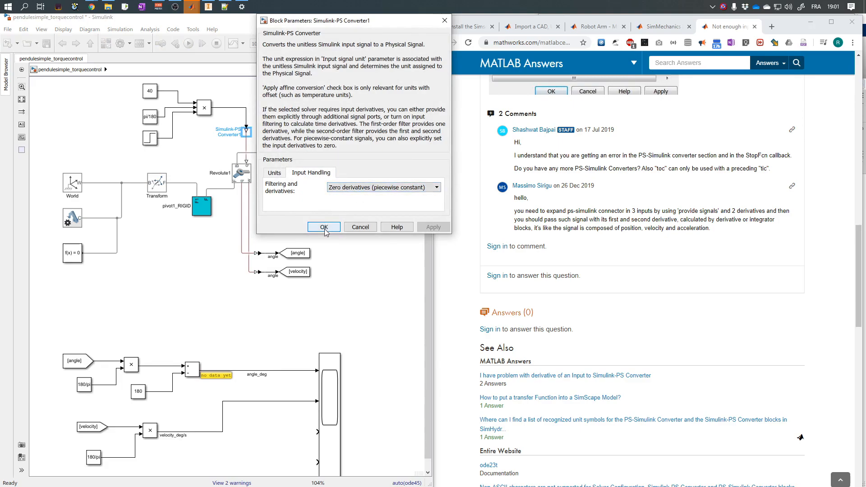
left_click(341, 187)
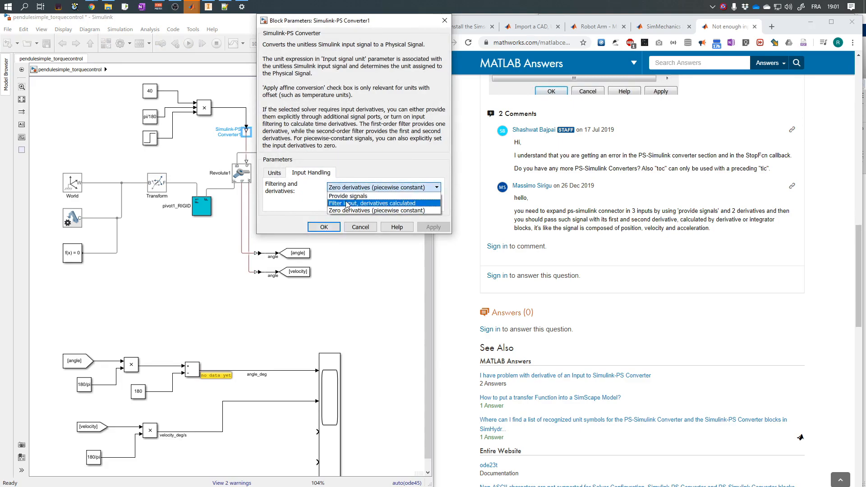
left_click(347, 204)
left_click(344, 189)
left_click(343, 209)
left_click(323, 252)
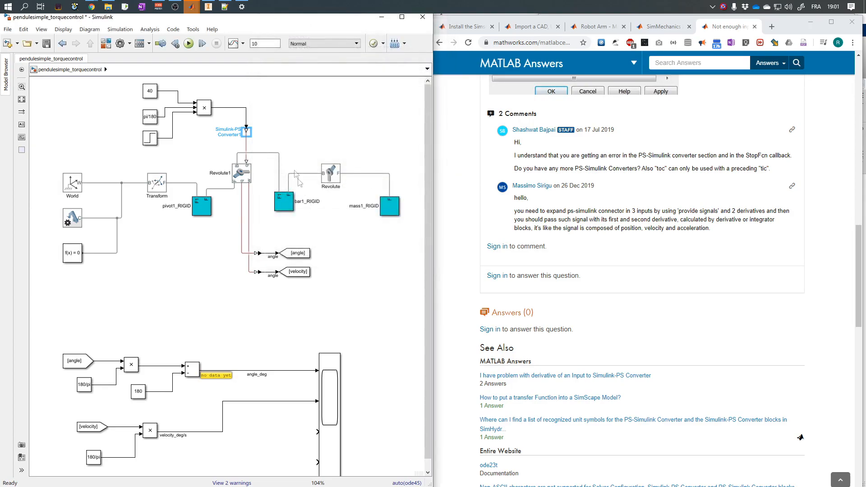
- Replace the 40 constant feeding the product with a pasted copy of the angle_ask Signal Builder block and run the simulation
key("Delete")
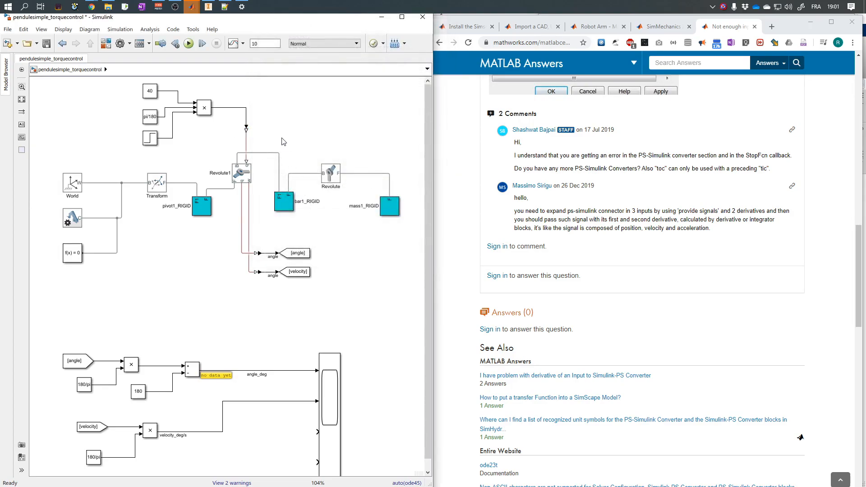
key("ctrl+v")
left_click_drag(140, 95, 95, 91)
left_click(146, 96)
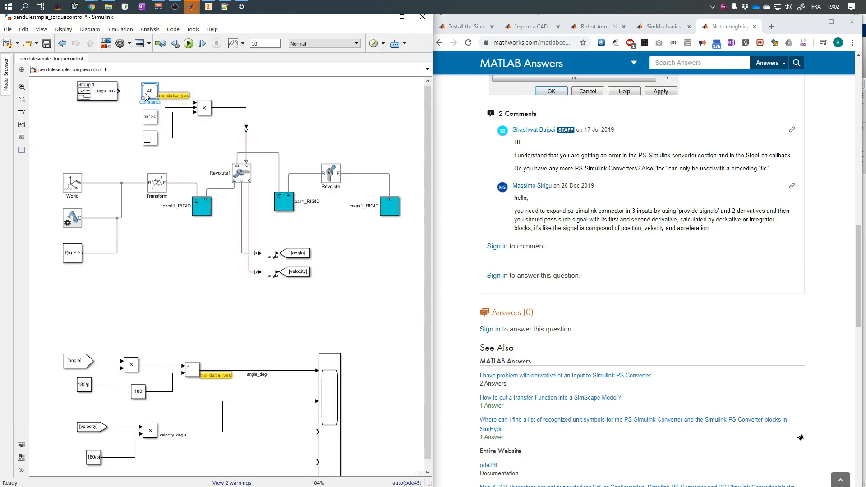
key("Delete")
mouse_move(122, 91)
left_mouse_down()
mouse_move(155, 91)
mouse_move(125, 93)
left_mouse_up()
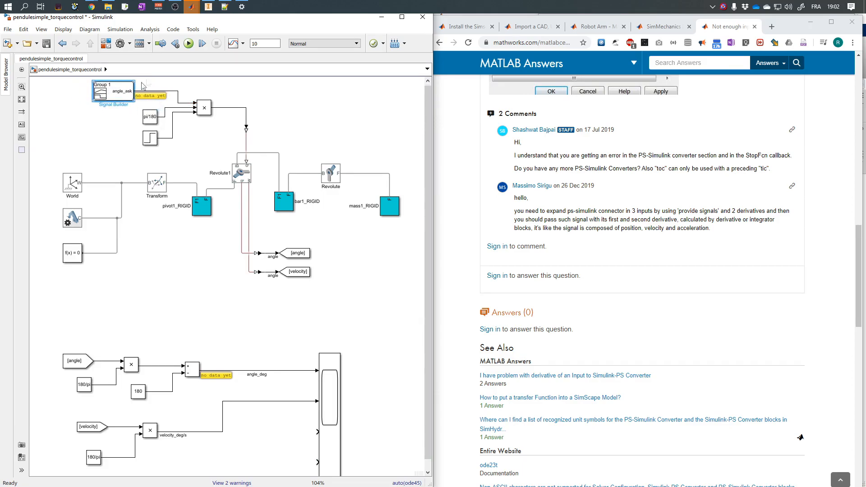
left_click(189, 44)
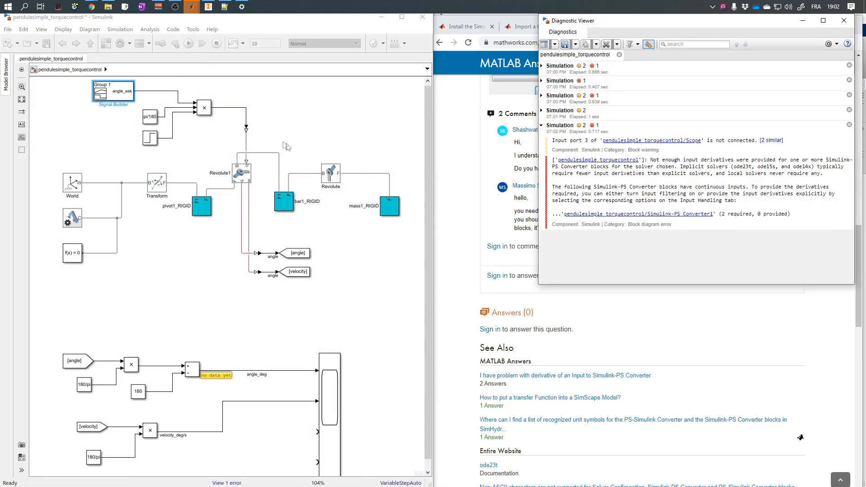
- Set Simulink-PS Converter1 to filter its input with derivatives calculated, using first-order filtering, and rerun the simulation
left_click(246, 131)
double_click(246, 131)
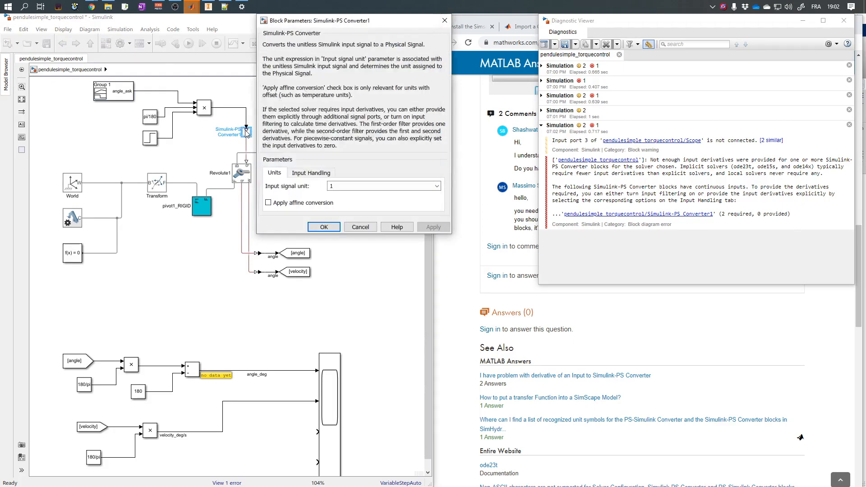
left_click(313, 173)
left_click(336, 187)
left_click(341, 211)
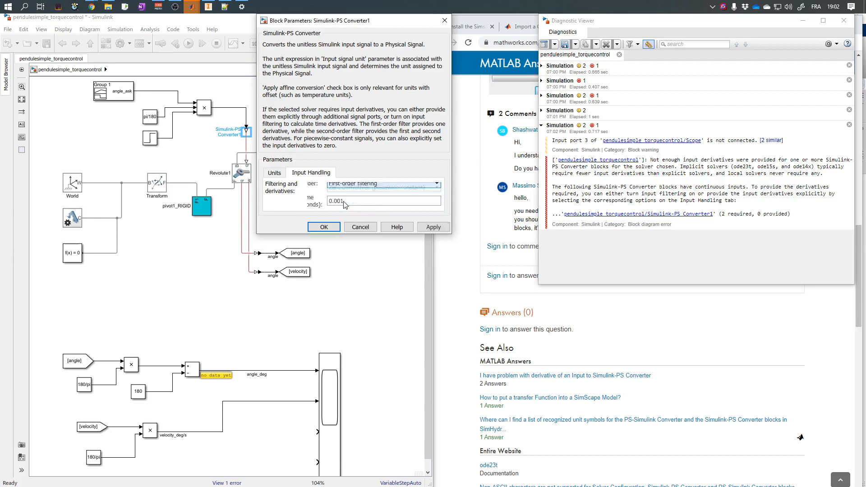
left_click(324, 253)
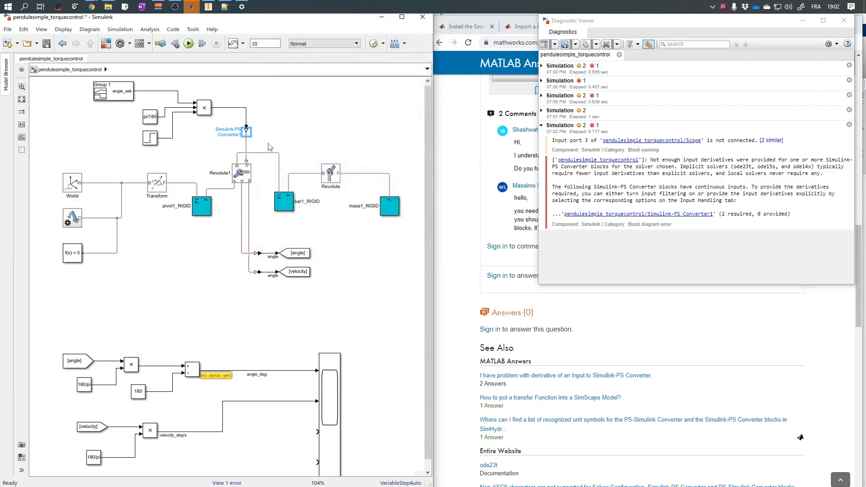
left_click(189, 43)
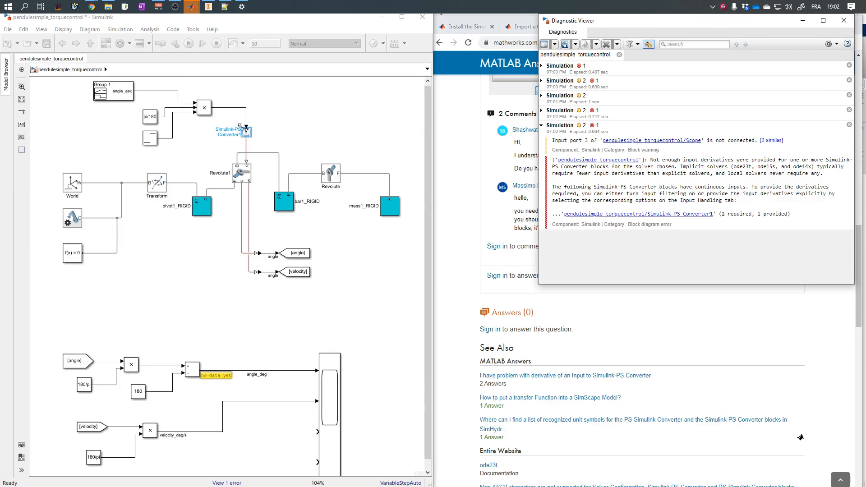
- Raise the falling segment's end point at 6 s in the angle_ask signal to about 25.5 and try to set its time to 5
double_click(130, 93)
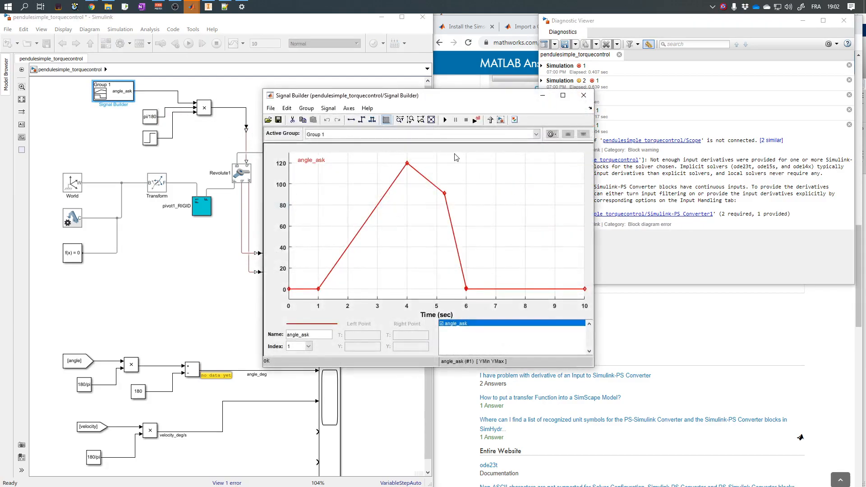
left_click_drag(466, 289, 467, 263)
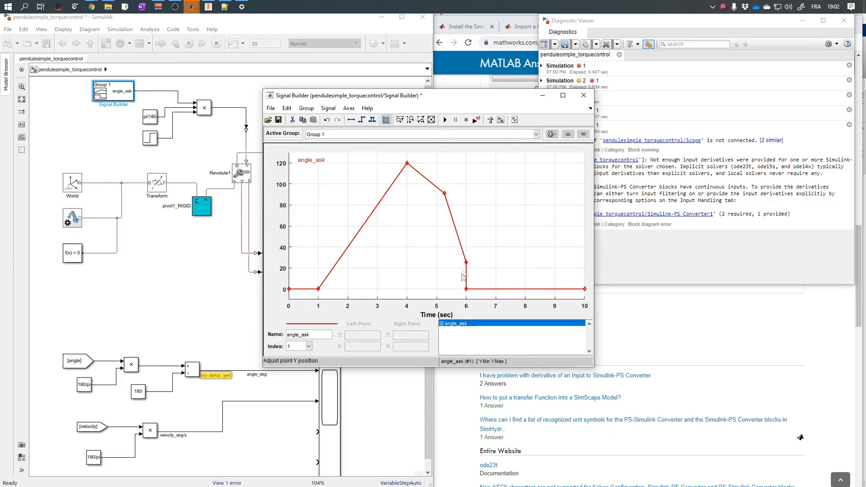
left_click(467, 263)
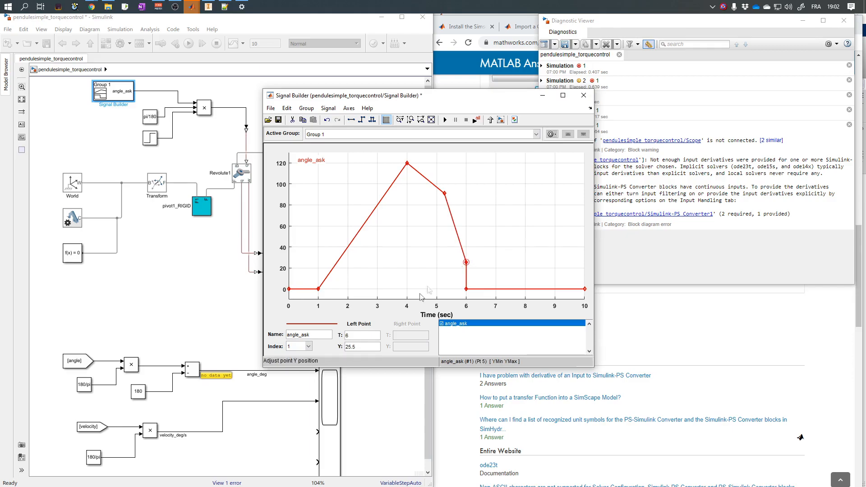
double_click(347, 335)
type("5")
key("Return")
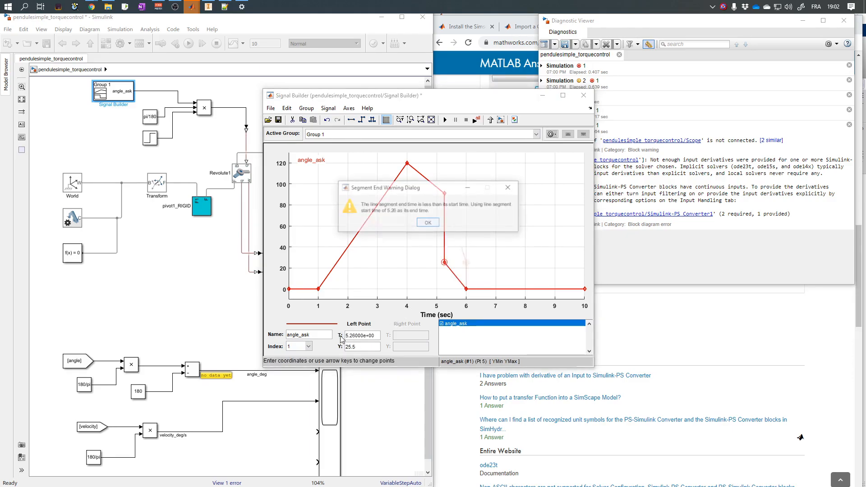
left_click(429, 228)
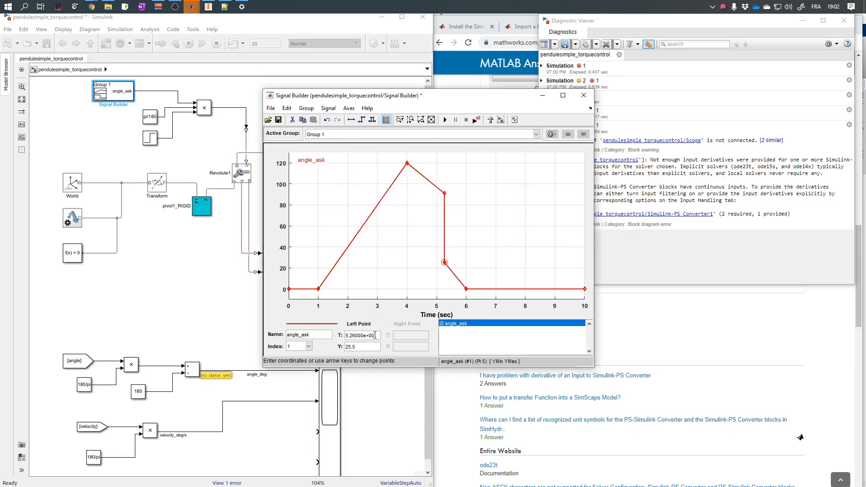
- Set the lower falling point of angle_ask to time 5.5 at about 26.5, close the Signal Builder, and rerun the simulation
left_click(454, 260)
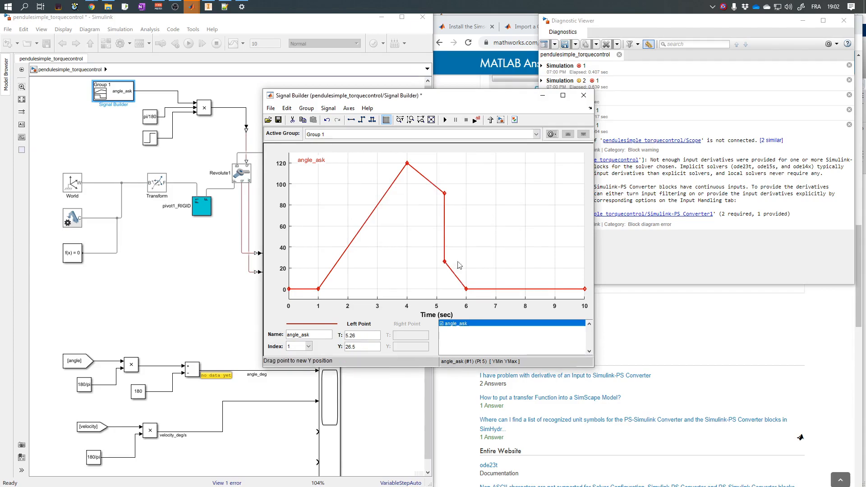
left_click(444, 261)
left_click_drag(363, 336, 336, 335)
key("Return")
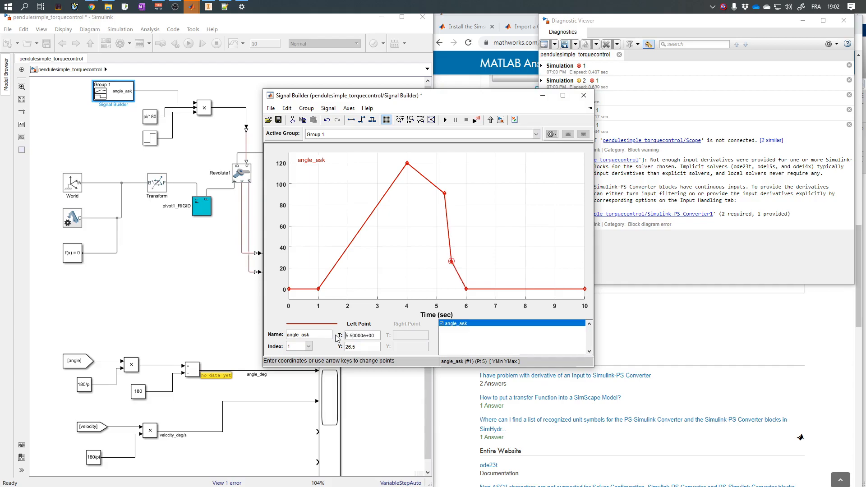
left_click(583, 96)
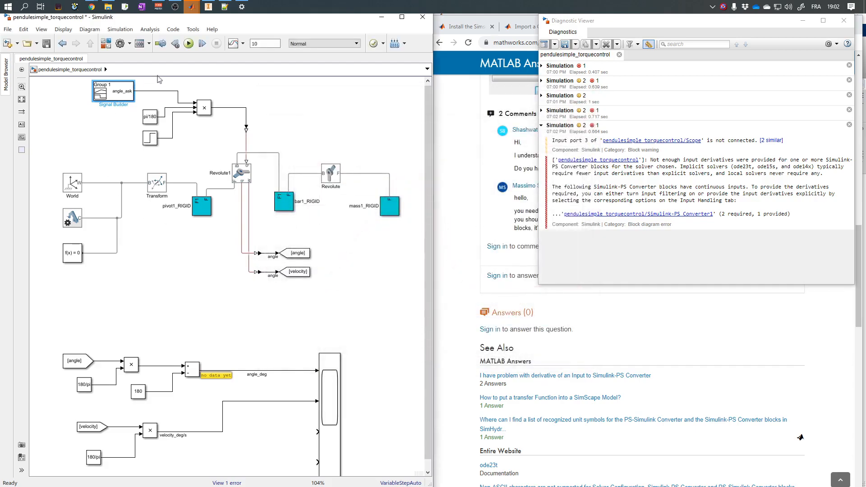
left_click(187, 45)
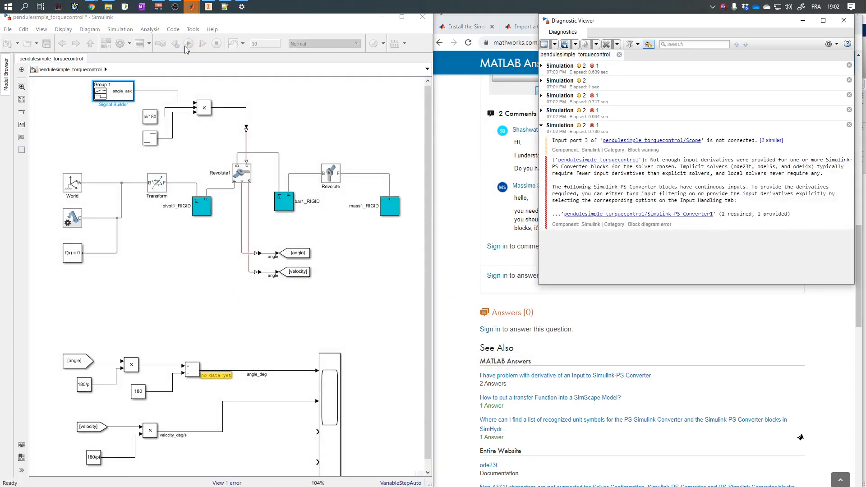
- Set Simulink-PS Converter1's filtering and derivatives to Provide signals, with Input and first two derivatives as the provided signals
double_click(246, 132)
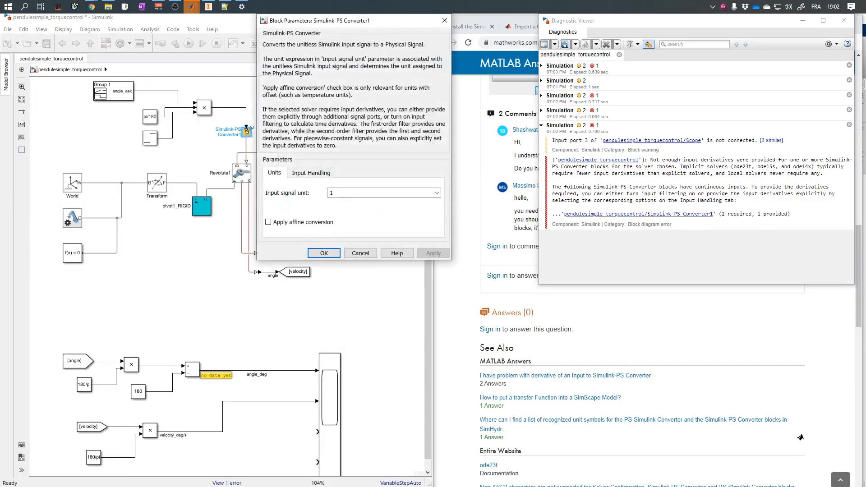
left_click(307, 173)
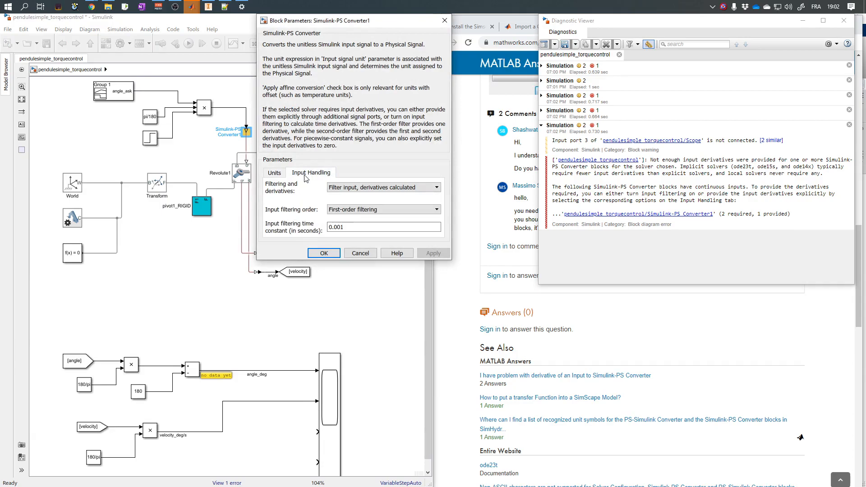
left_click(337, 188)
left_click(345, 200)
left_click(347, 205)
left_click(350, 223)
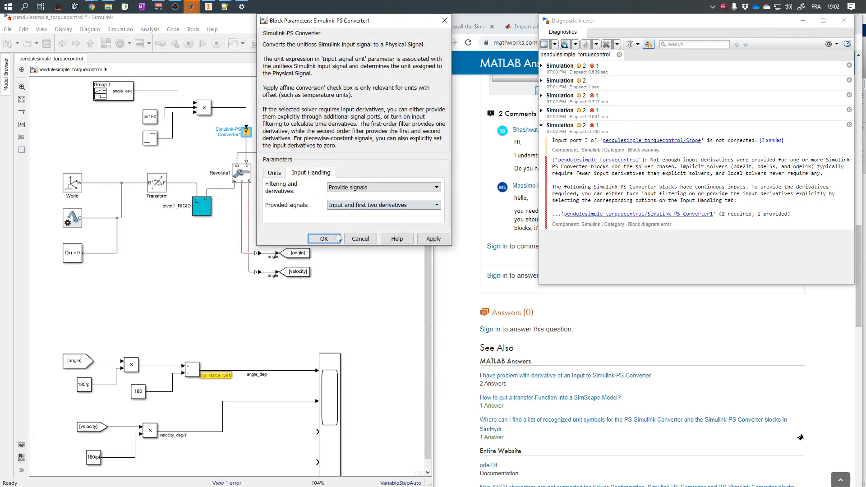
left_click(323, 239)
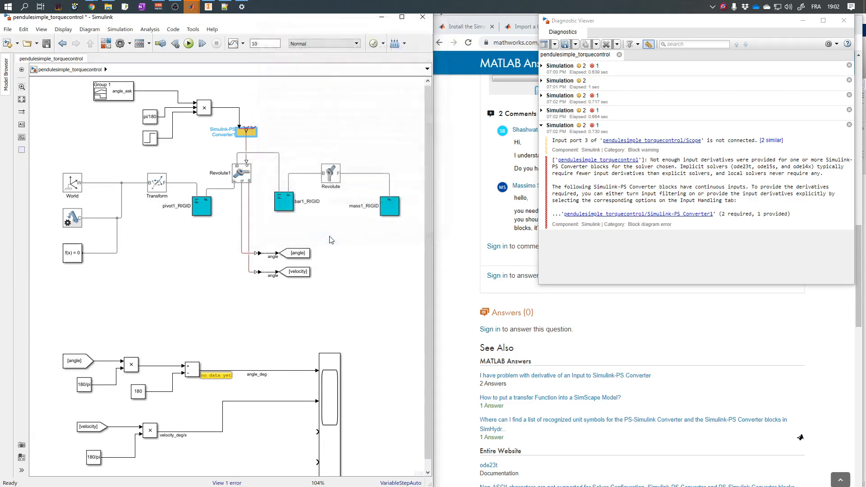
- Add a Constant block with value 0 above Simulink-PS Converter1 and connect it to the converter's second input
double_click(251, 87)
type("co")
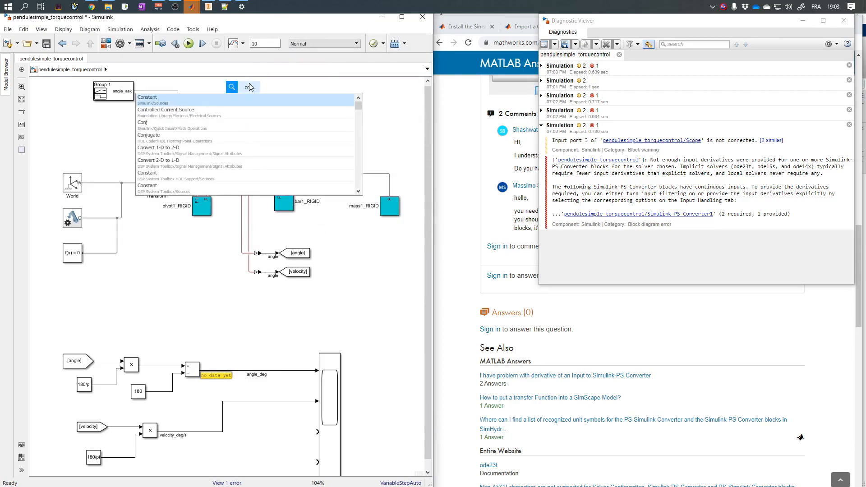
key("Return")
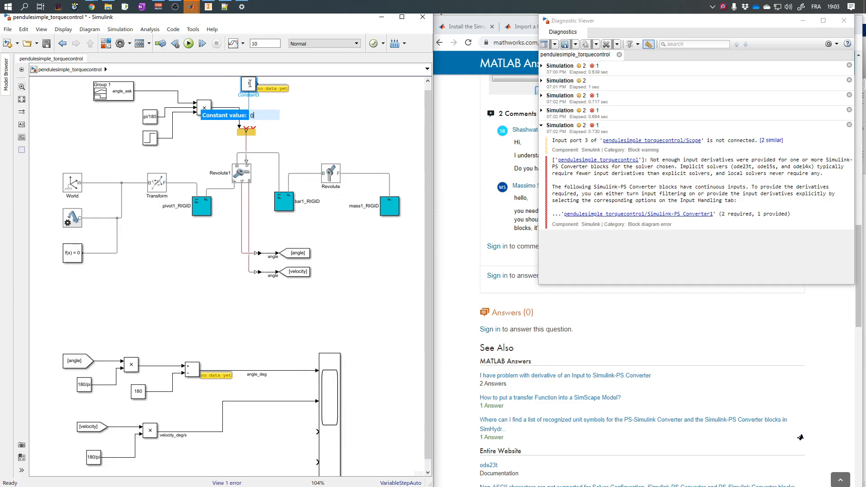
key("Return")
left_click_drag(256, 84, 245, 128)
- Branch the zero constant's line into the converter's third input and delete the pasted duplicate constant
key("ctrl+v")
left_click_drag(259, 90, 288, 91)
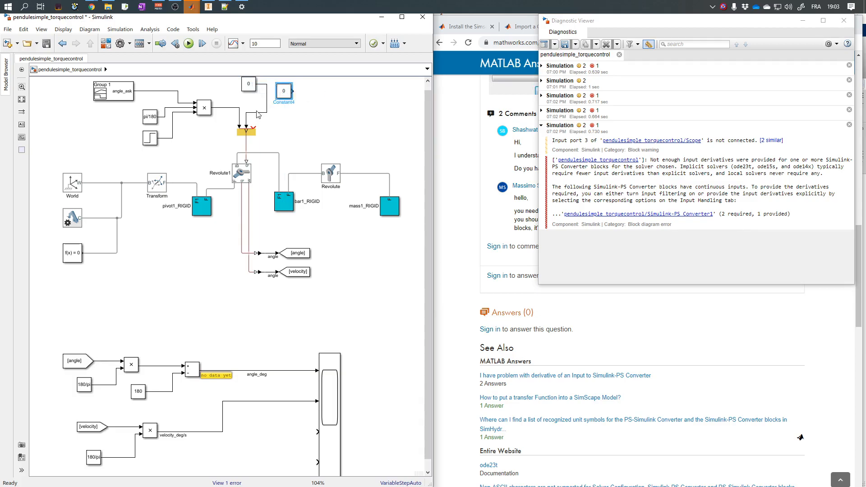
left_click_drag(253, 127, 253, 113)
left_click(285, 94)
key("Delete")
- Rotate the zero constant so its output faces down, align it above the converter's second input, and run the simulation
left_click(248, 84)
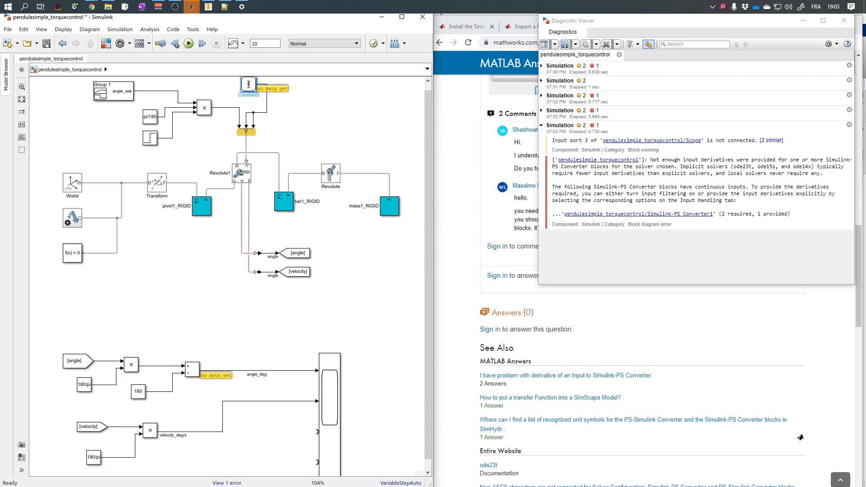
key("ctrl+r")
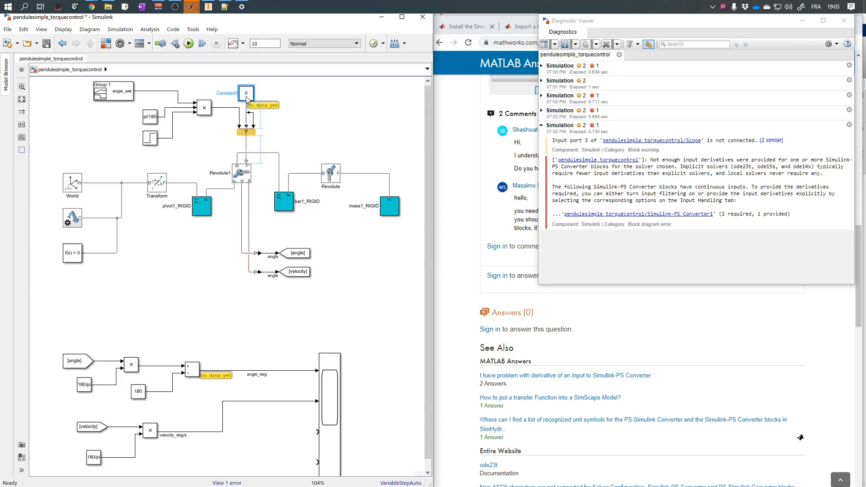
left_click(188, 43)
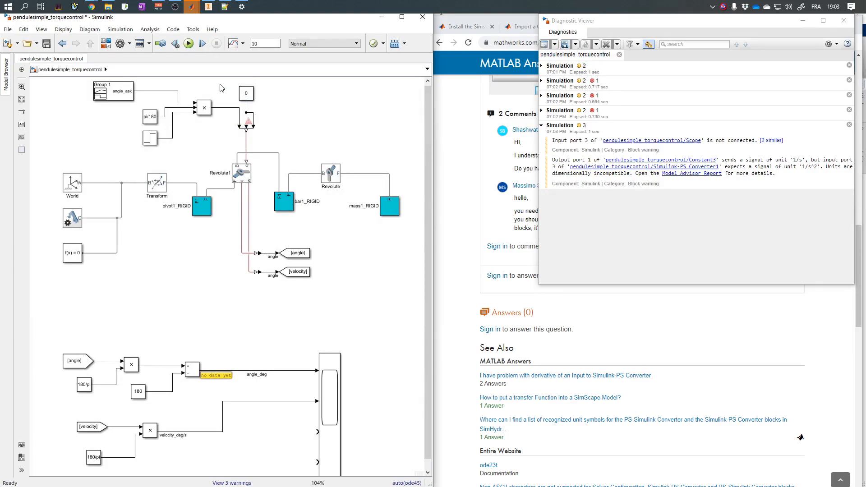
- Delete the Step block and its line, set the Product block's number of inputs to 2, and run the simulation
left_click(150, 138)
key("Delete")
double_click(204, 108)
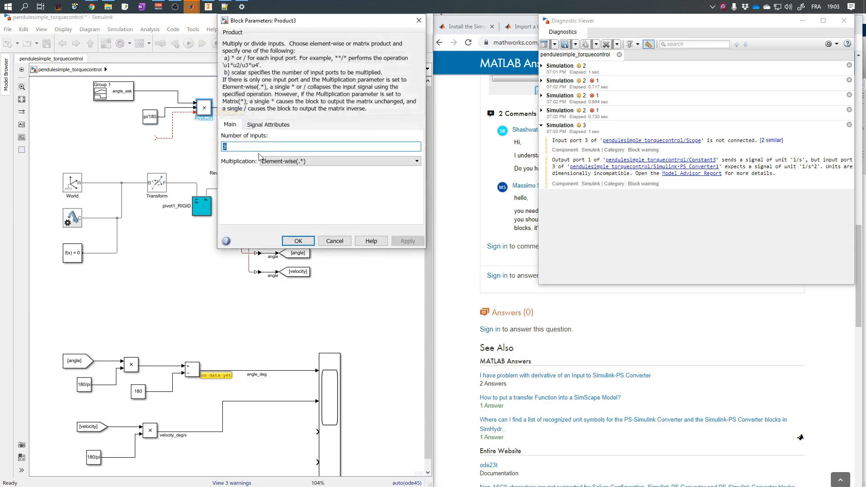
type("2")
key("Return")
left_click(173, 128)
key("Delete")
left_click(143, 116)
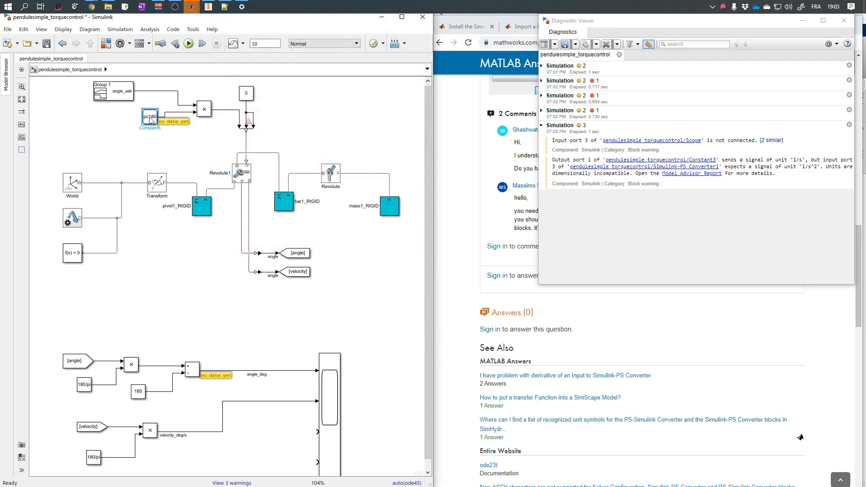
left_click(187, 43)
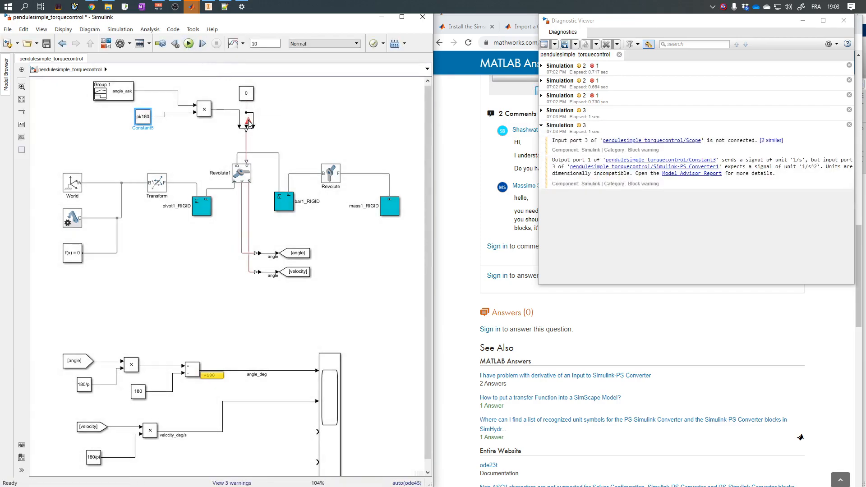
- Replace the branch into the converter's third input with a separate copy of the zero constant to resolve the unit mismatch
left_click(249, 122)
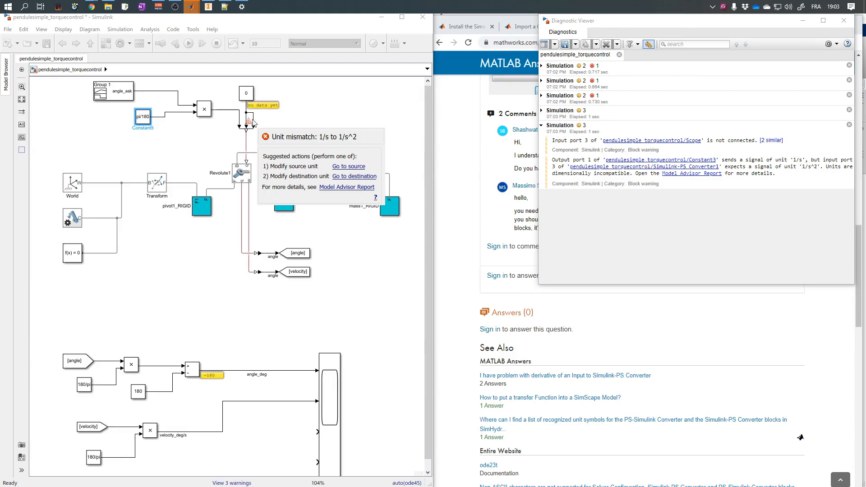
left_click(250, 117)
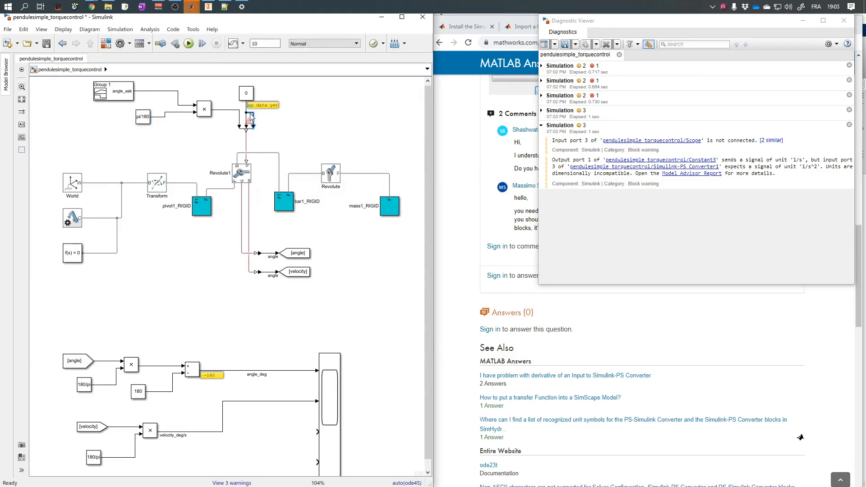
left_click(247, 95)
mouse_move(248, 96)
left_mouse_down("ctrl")
mouse_move(280, 96)
mouse_move(255, 120)
left_mouse_up("ctrl")
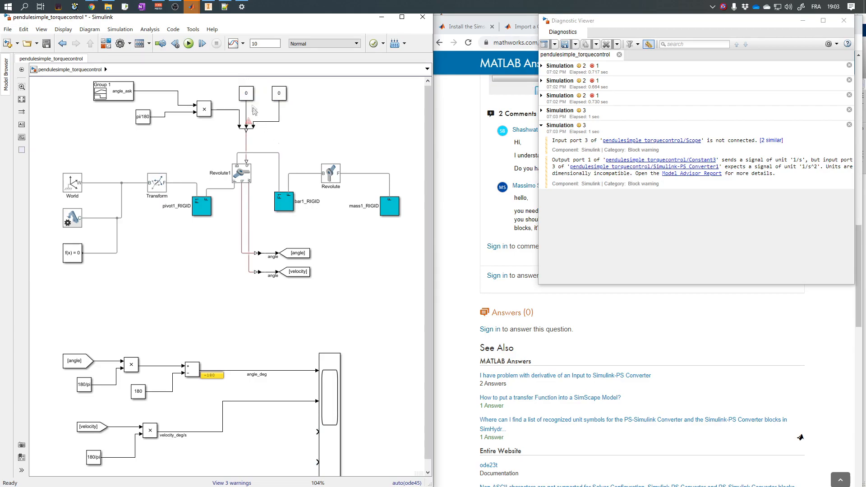
- Run the simulation and open the Scope to check the angle and velocity curves
left_click(189, 45)
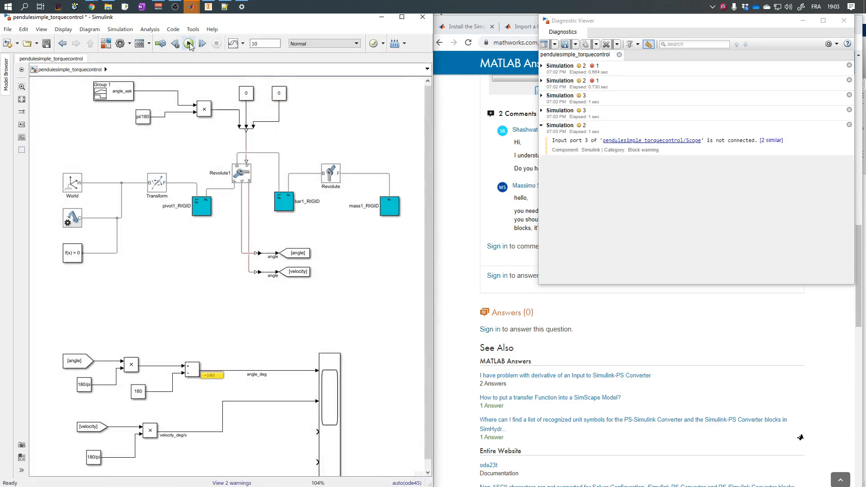
double_click(332, 381)
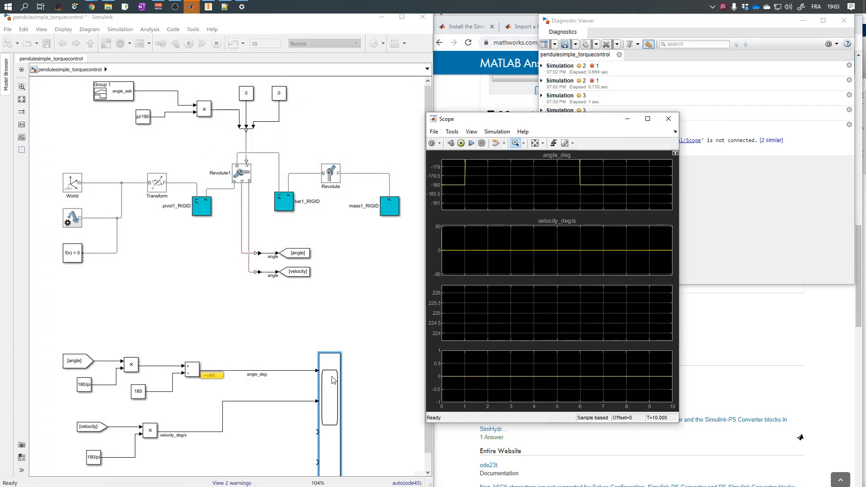
- Autoscale the Scope's angle_deg plot and compare it with the angle_ask profile in the Signal Builder
left_click(534, 144)
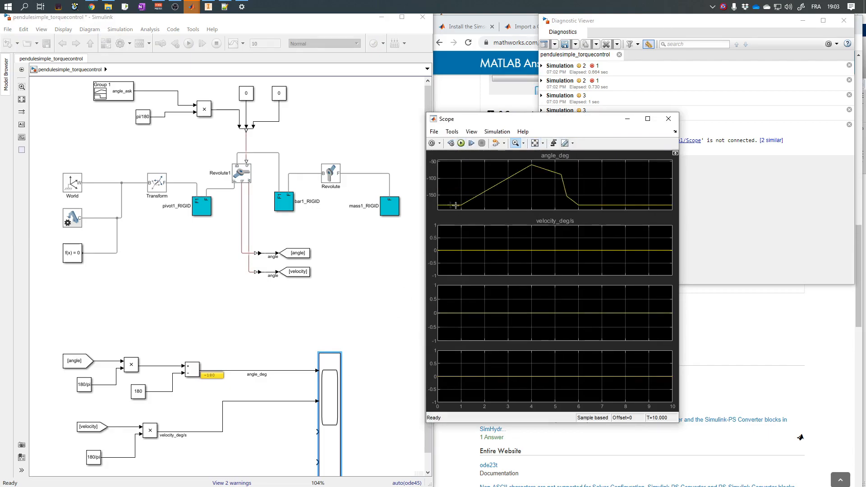
double_click(126, 93)
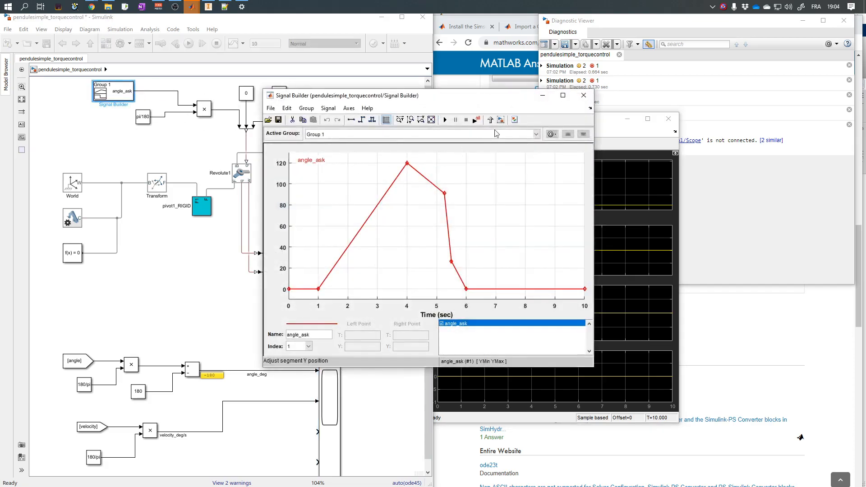
left_click(583, 96)
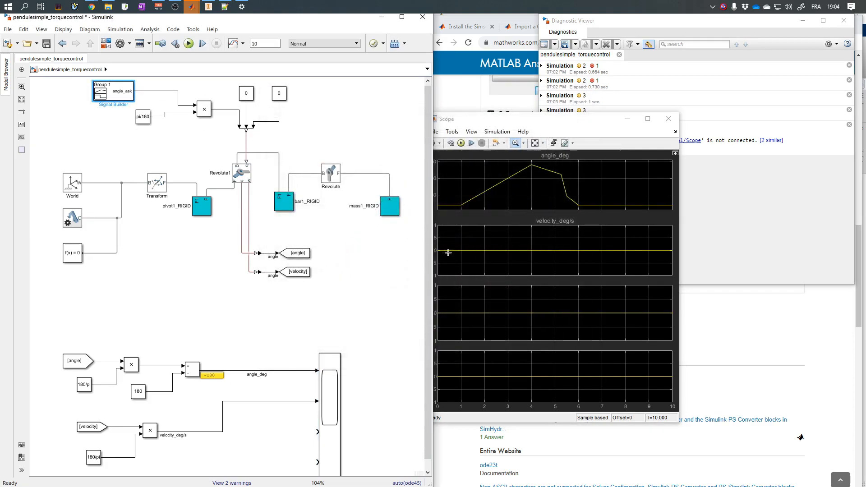
- Move the Scope aside and clear the web browser, Library Browser and Diagnostic Viewer windows to expose the Mechanics Explorer
left_click_drag(534, 122, 128, 194)
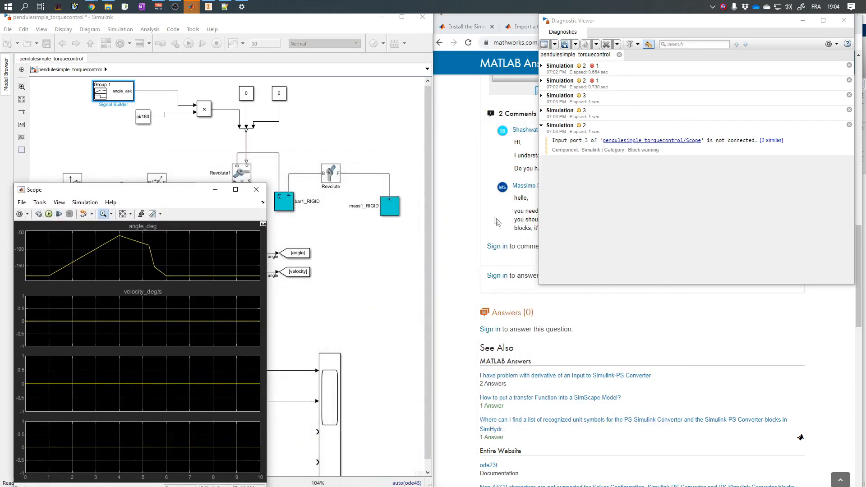
left_click(498, 137)
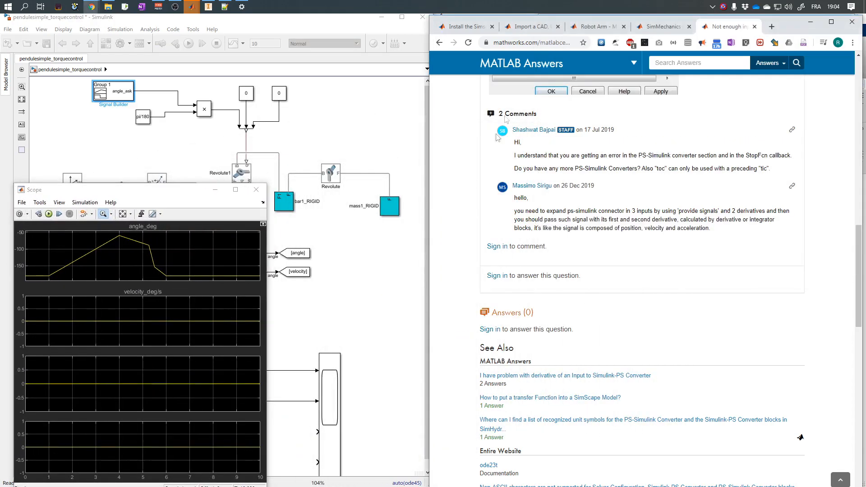
left_click(843, 25)
left_click(613, 302)
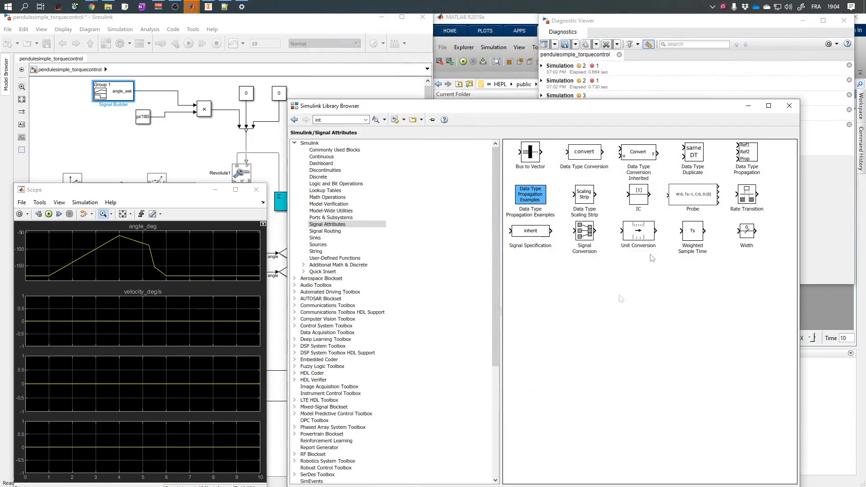
left_click(794, 102)
left_click(841, 22)
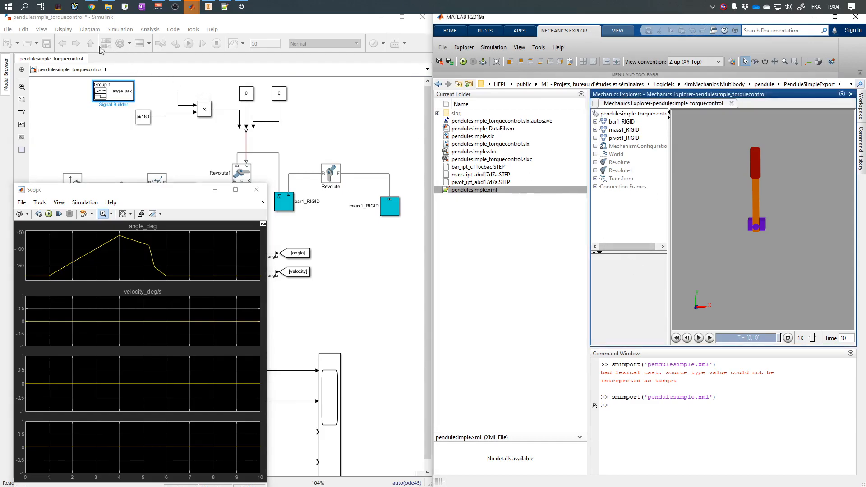
- Run the simulation, set its stop time to inf, and run it again
left_click(135, 50)
left_click(189, 44)
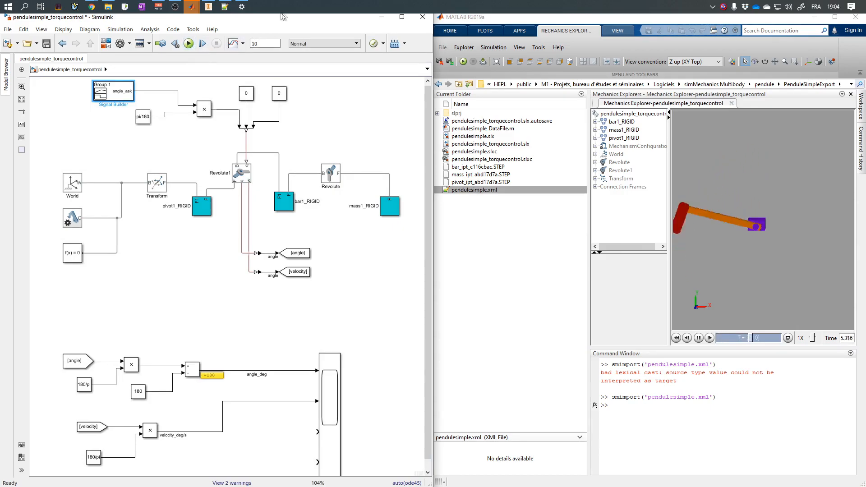
double_click(262, 43)
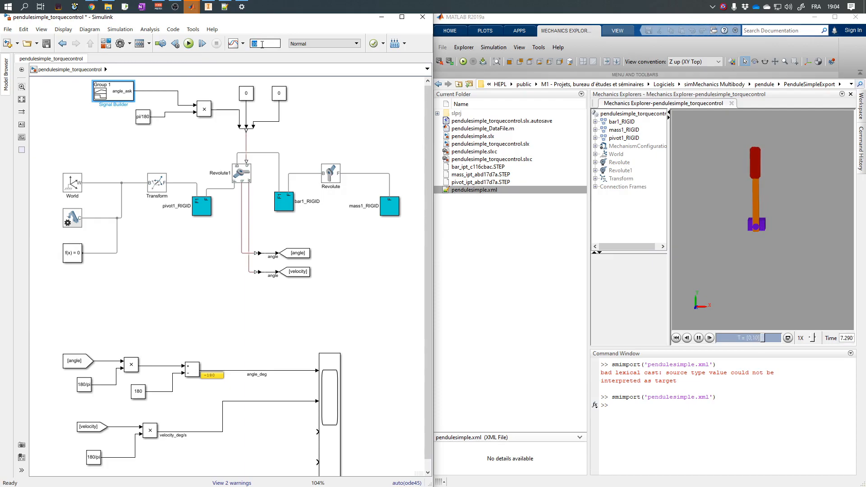
left_click(193, 47)
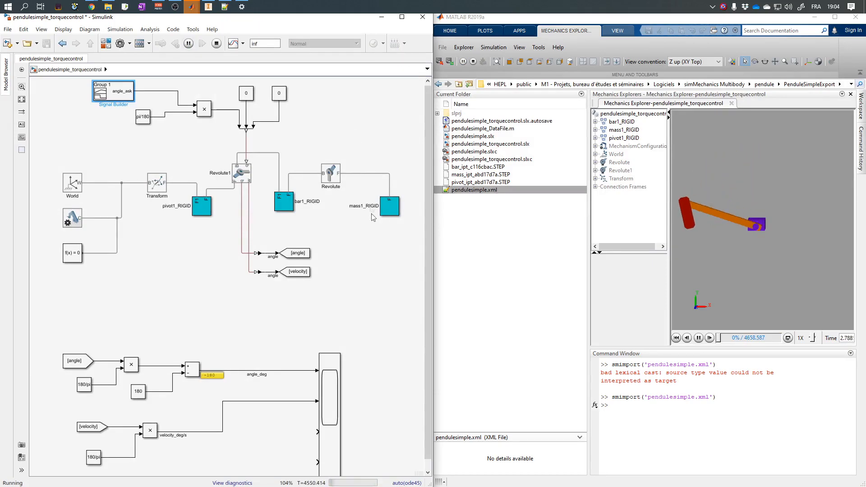
- Stop the simulation and raise the angle_ask point at 5.5 s to about 91 in the Signal Builder
double_click(125, 96)
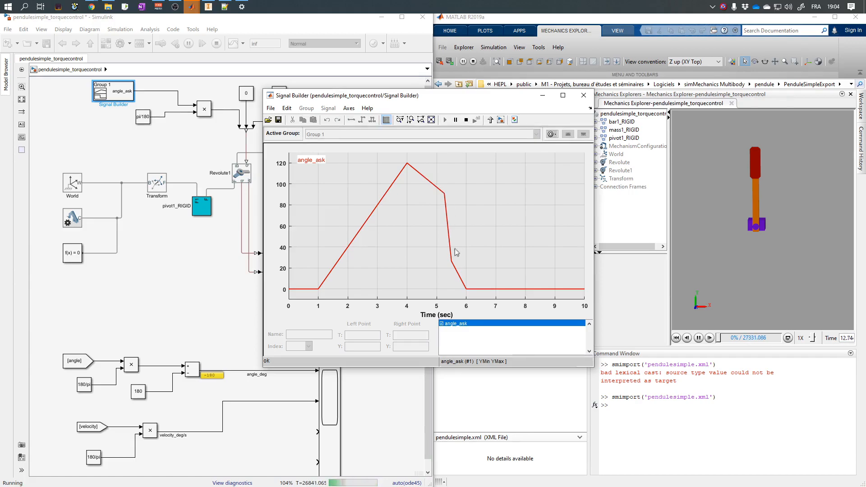
left_click(219, 46)
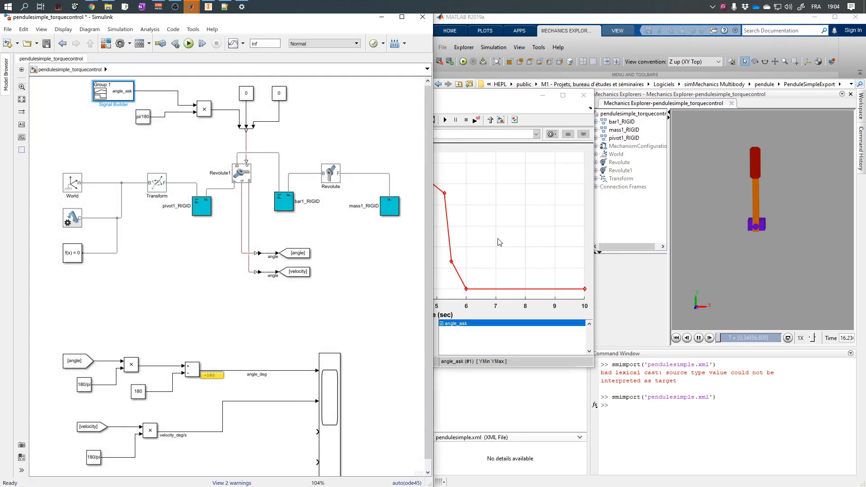
left_click(456, 204)
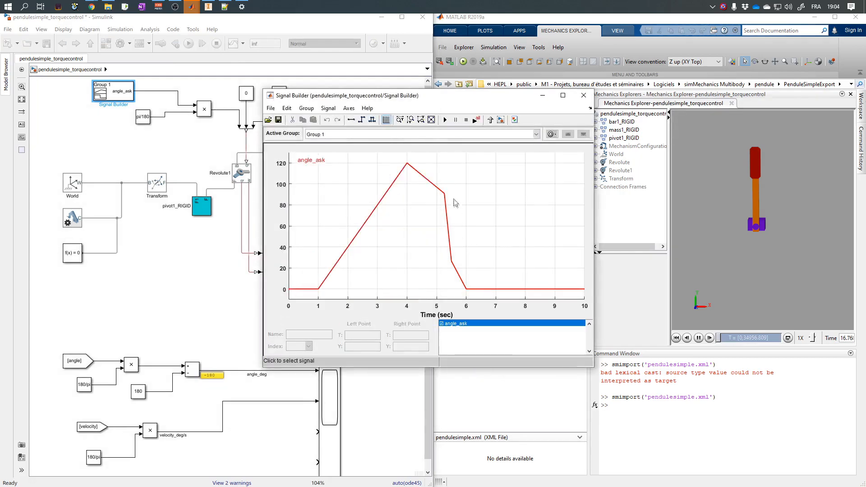
left_click(444, 193)
left_click(452, 262)
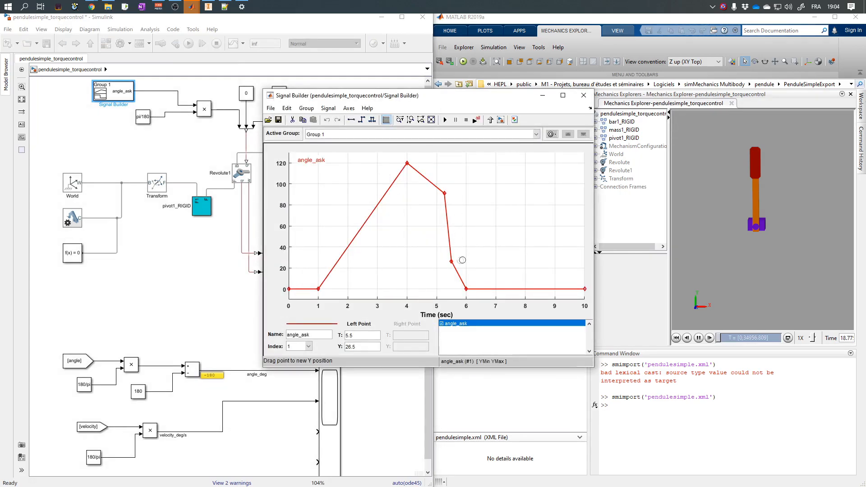
left_click_drag(465, 201, 465, 194)
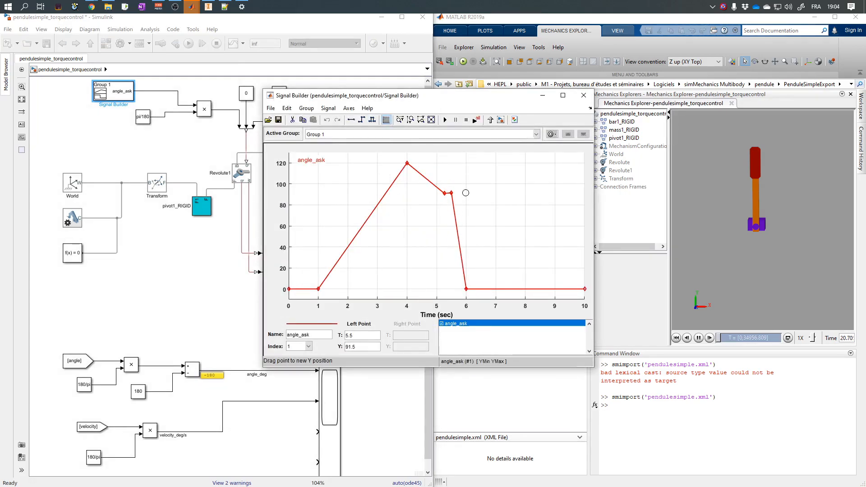
- Move the angle_ask point at 6 s to a time of 9 s and a value of 300
left_click(467, 289)
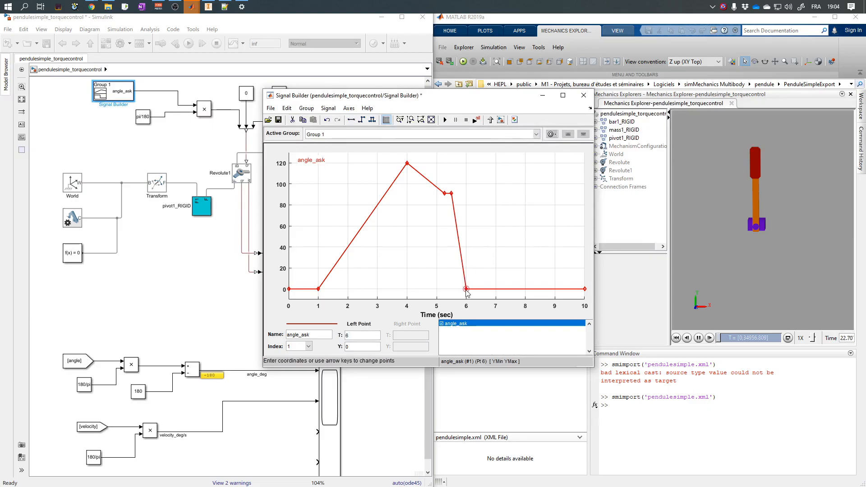
type("9")
key("Return")
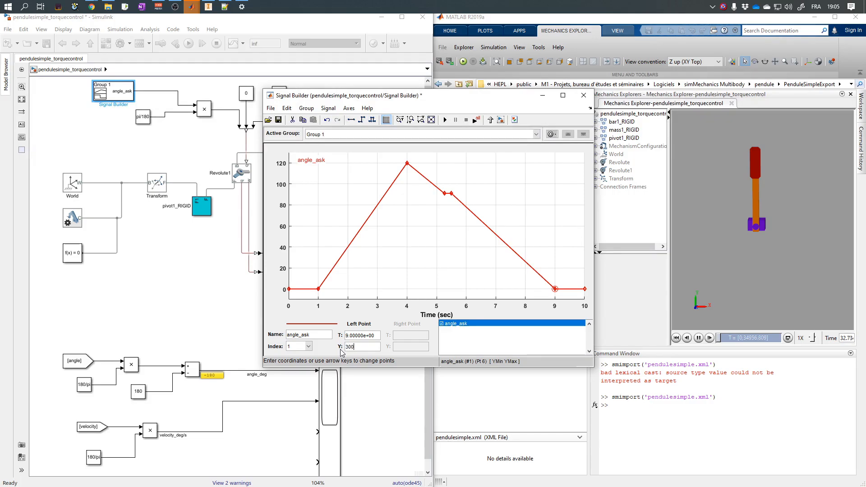
type("300")
key("Return")
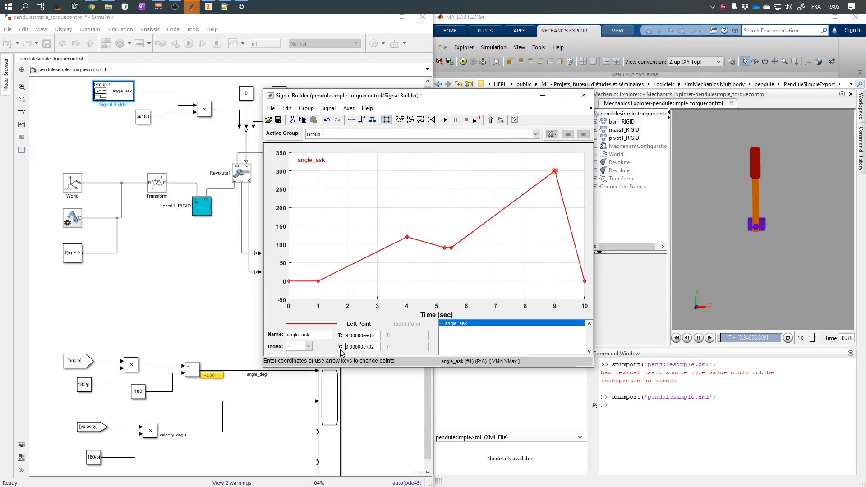
- Set the 5.5 s point's value to 300 and raise the preceding point level with the 4 s point
left_click(452, 248)
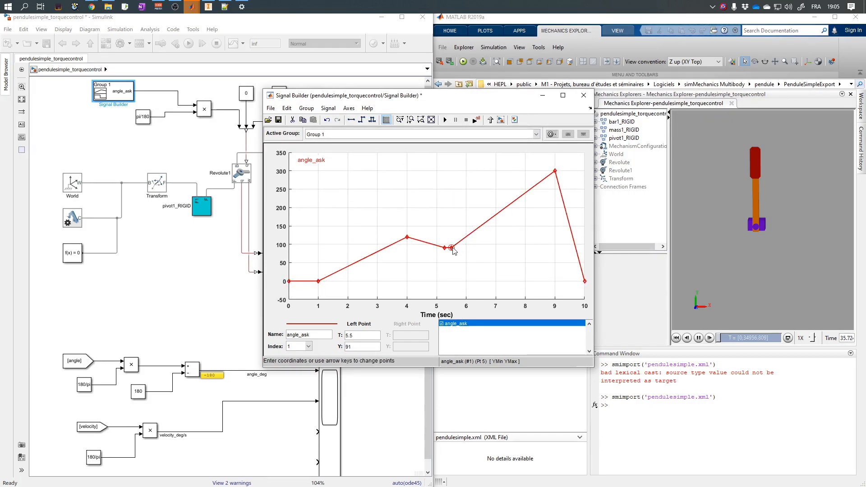
left_click(345, 347)
type("300")
key("Return")
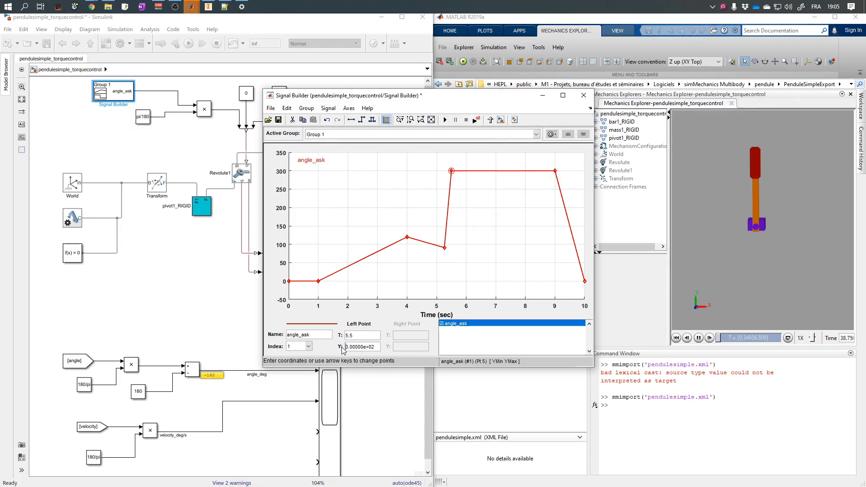
left_click(443, 248)
mouse_move(444, 248)
left_mouse_down()
mouse_move(447, 282)
mouse_move(435, 249)
left_mouse_up()
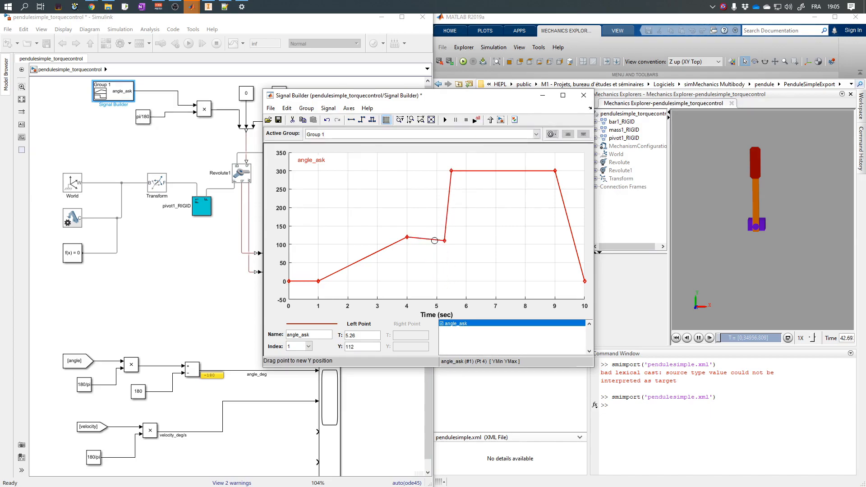
left_click_drag(434, 237, 434, 237)
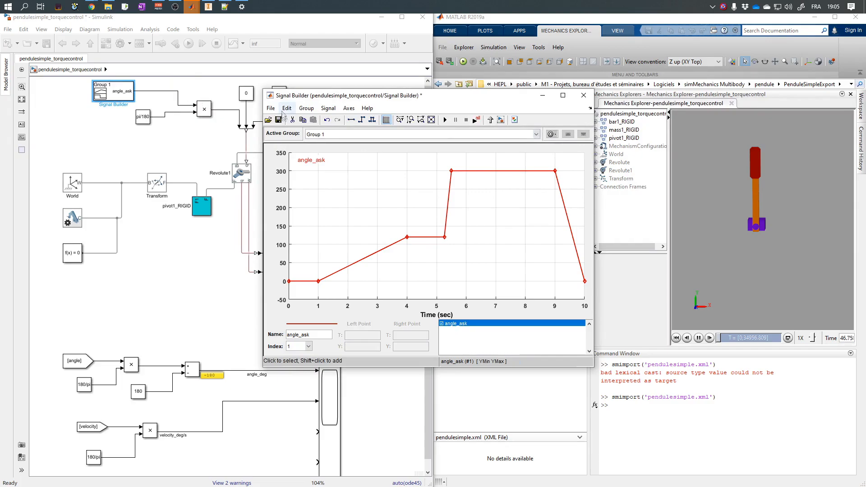
- Run the simulation with the edited angle_ask profile, widen the Signal Builder window, and stop the simulation
left_click(181, 49)
left_click(189, 44)
left_click(452, 103)
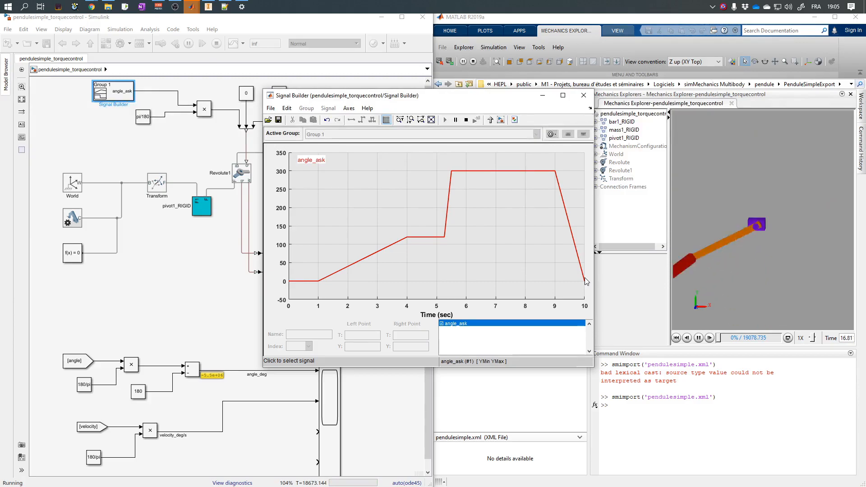
left_click_drag(263, 282, 178, 283)
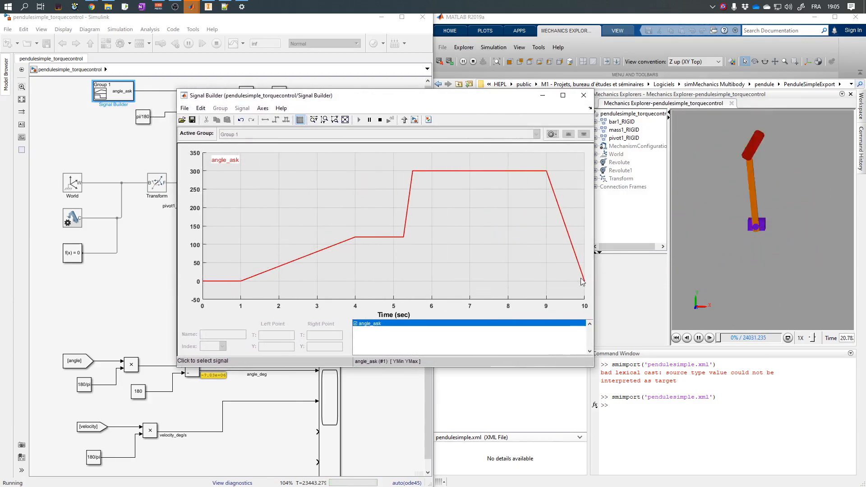
left_click(269, 45)
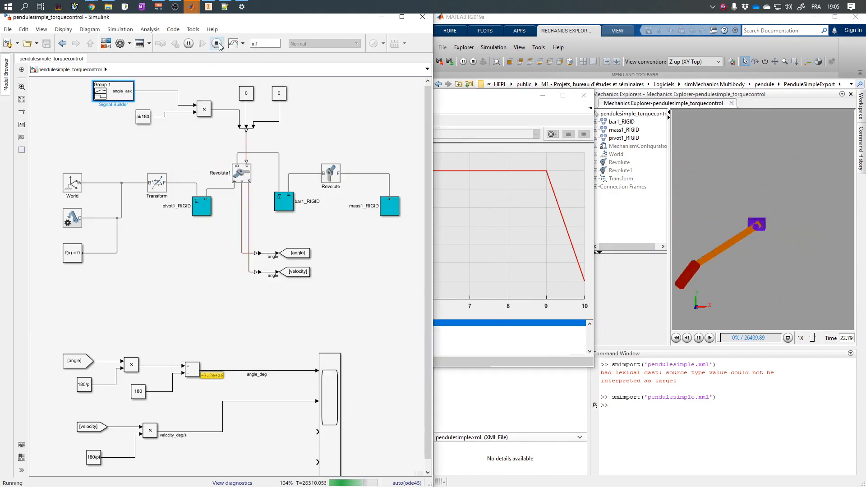
left_click(217, 43)
double_click(260, 44)
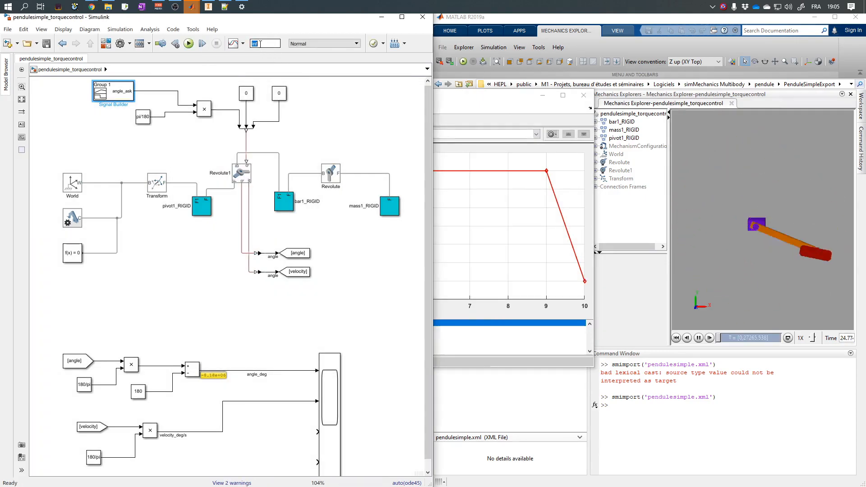
- Try to change the time of the final angle_ask point at 10 s
left_click(585, 281)
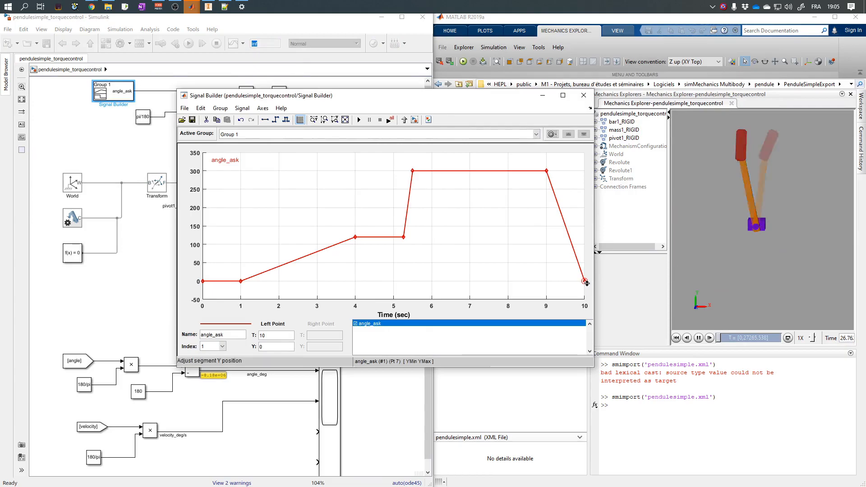
double_click(260, 336)
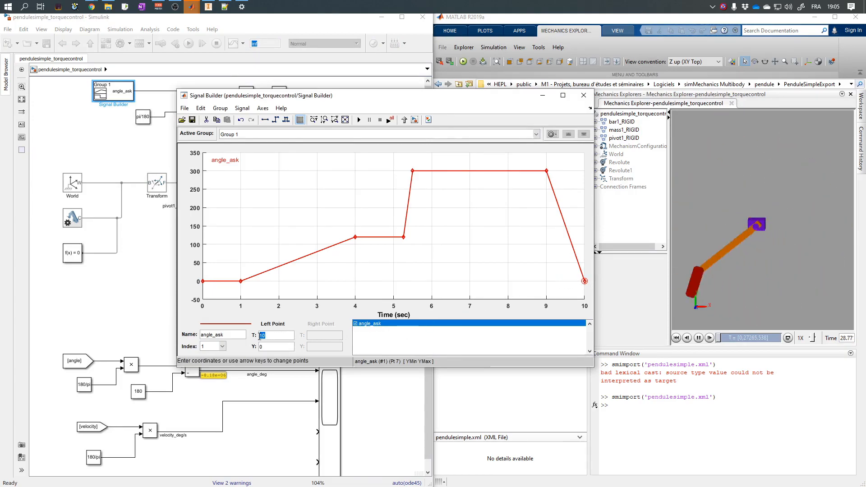
key("Return")
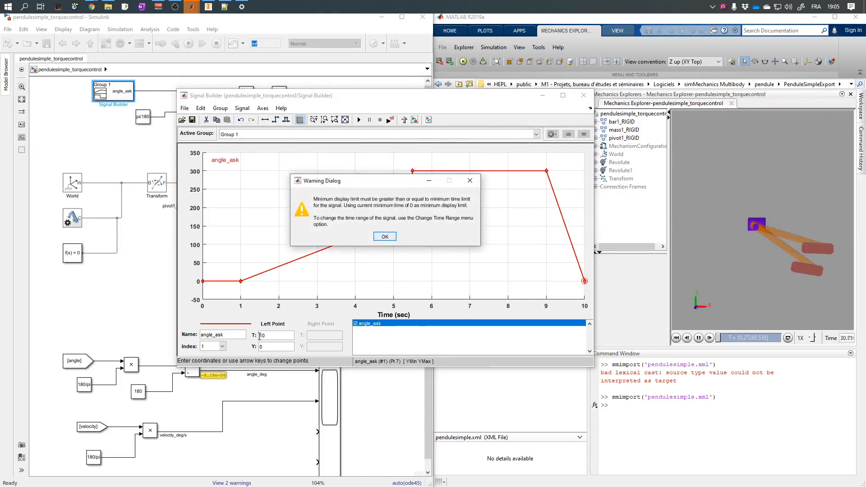
left_click(385, 236)
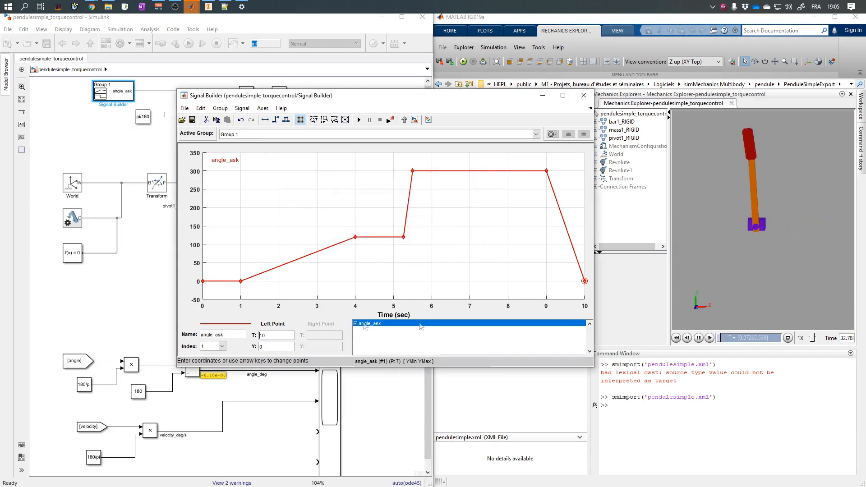
- Add a point near the end of angle_ask's final falling segment and set its time to 9.5 s
left_click(584, 278)
left_click(581, 271, "shift")
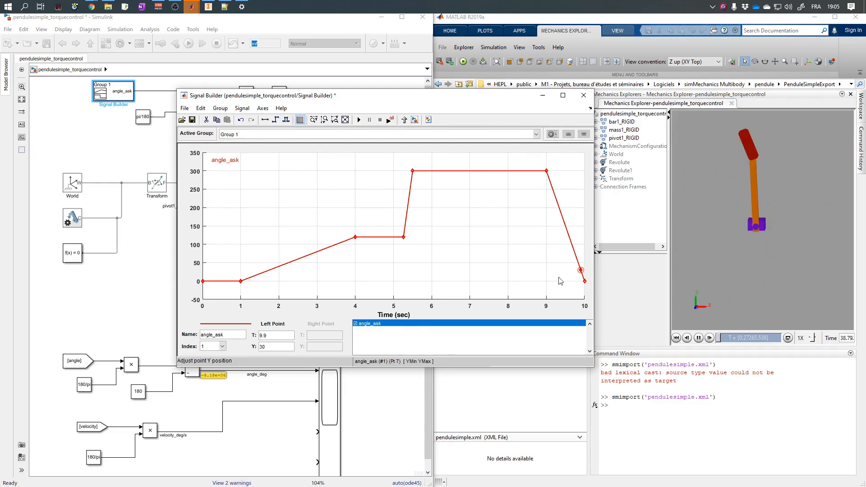
left_click(261, 336)
type("9.53")
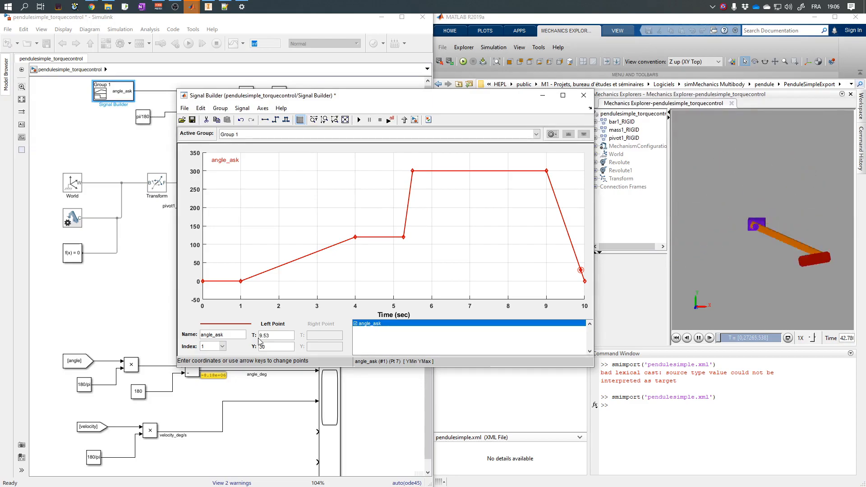
key("Return")
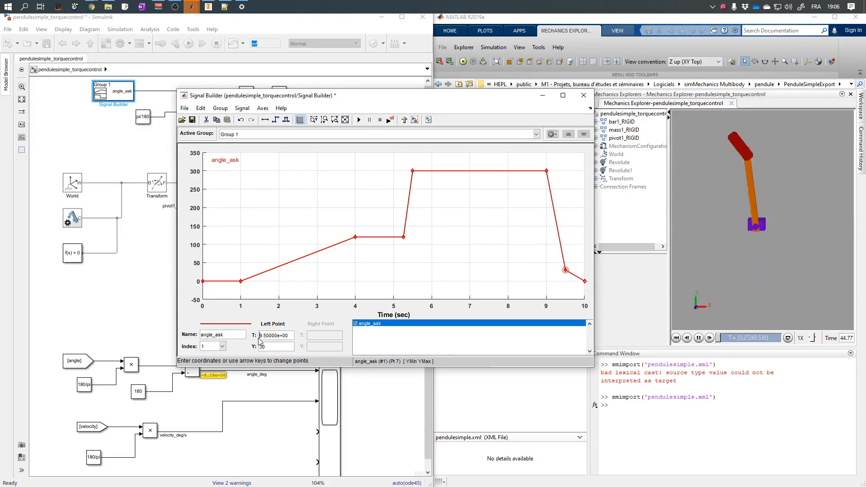
- Lower the 9.5 s point of angle_ask and set its value to 0
left_click_drag(565, 269, 565, 281)
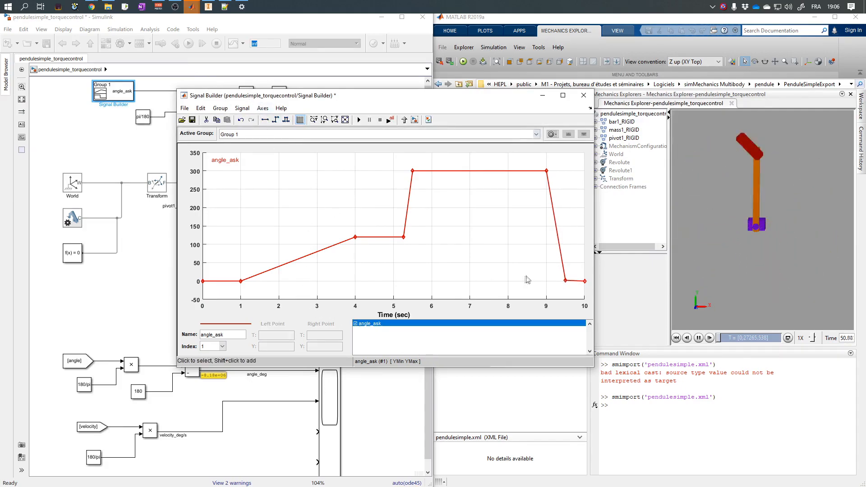
left_click(564, 280)
left_click(275, 333)
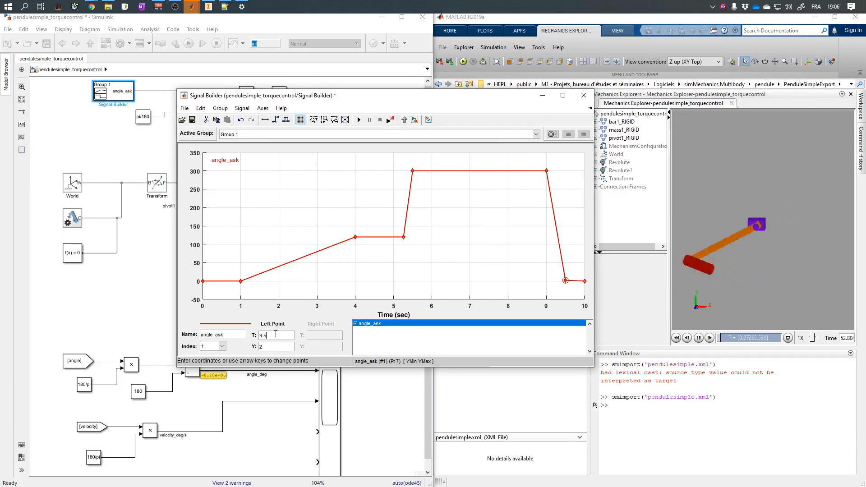
key("Tab")
type("0")
key("Return")
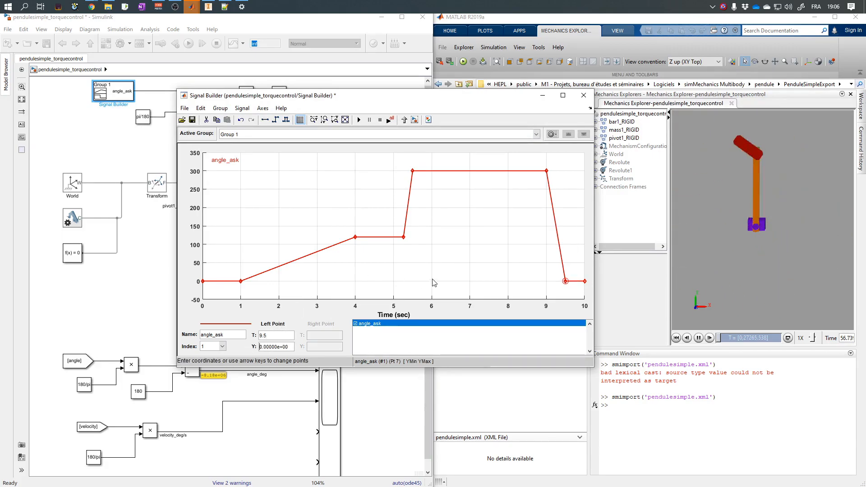
- Stop and restart the simulation with the edited profile, and rerun it with a stop time of 10
left_click(216, 44)
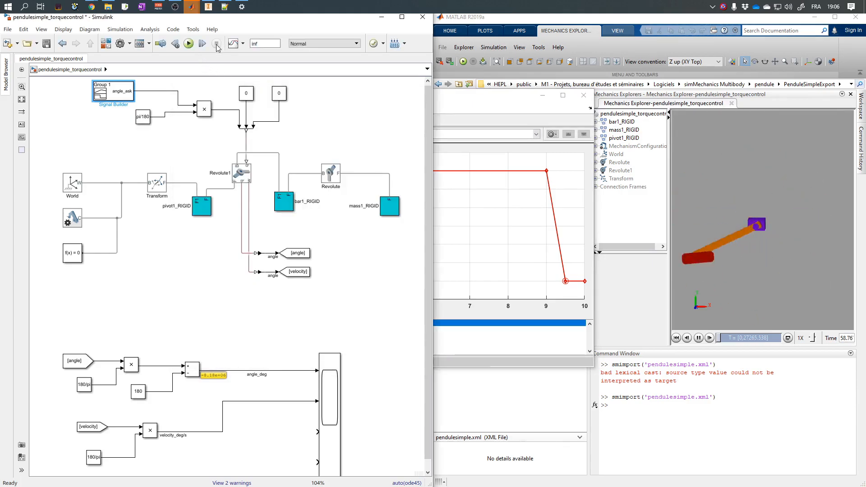
left_click(460, 112)
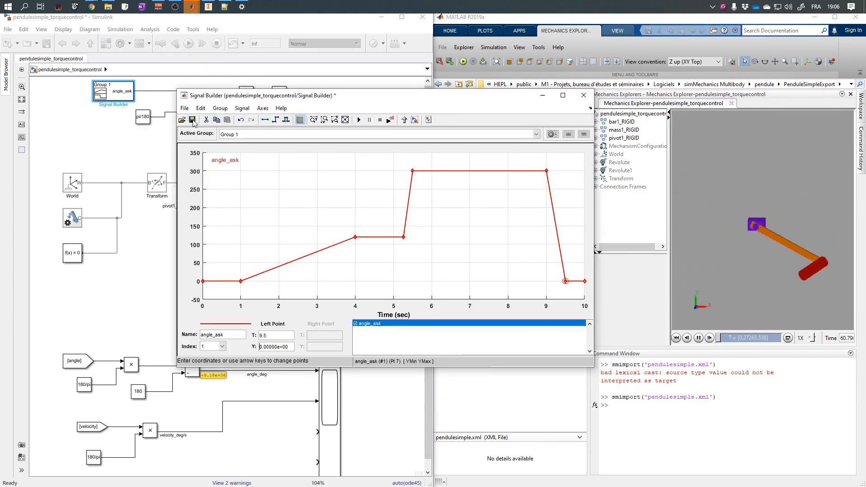
left_click(189, 43)
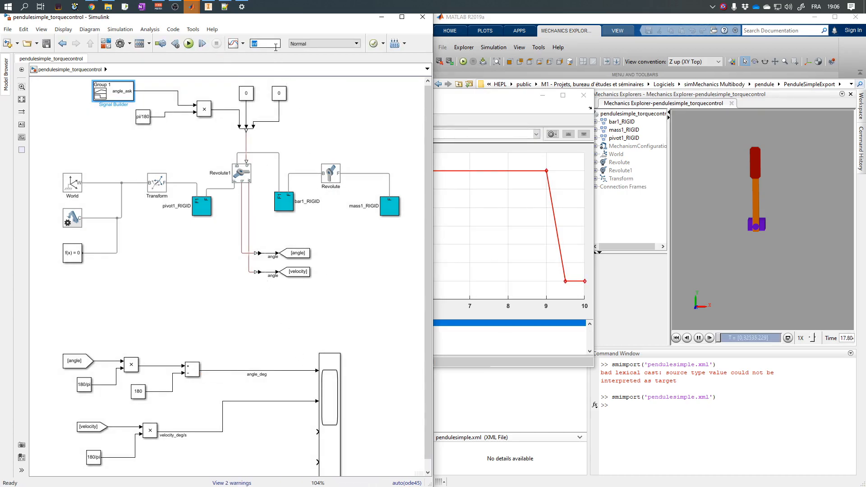
left_click(189, 45)
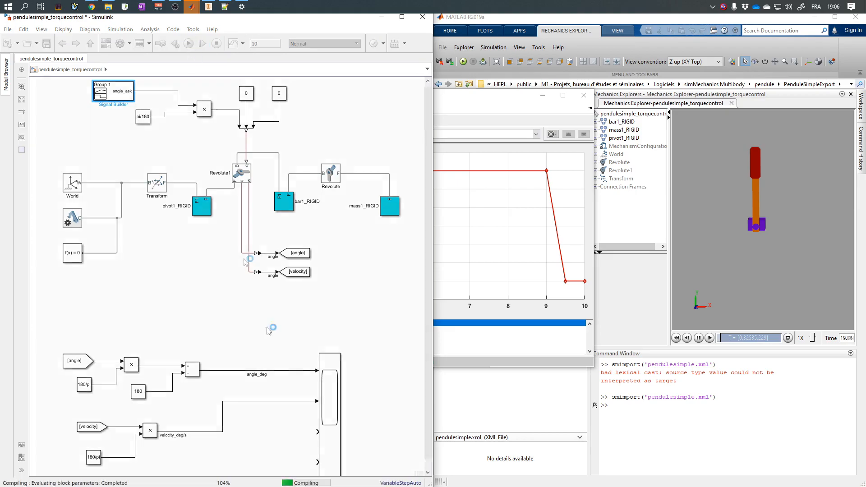
- Open the Scope, fit its axes to the data, and zoom in on the velocity_deg/s plot
double_click(332, 390)
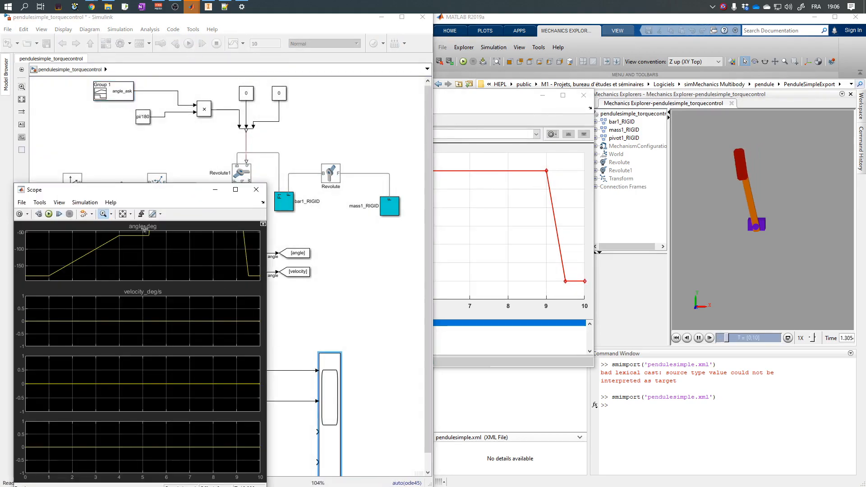
left_click(123, 214)
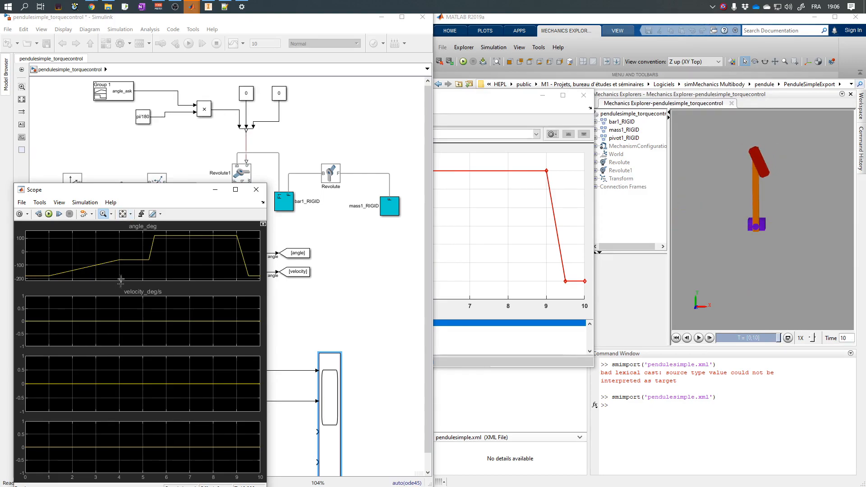
left_click(113, 308)
left_click_drag(95, 313, 124, 349)
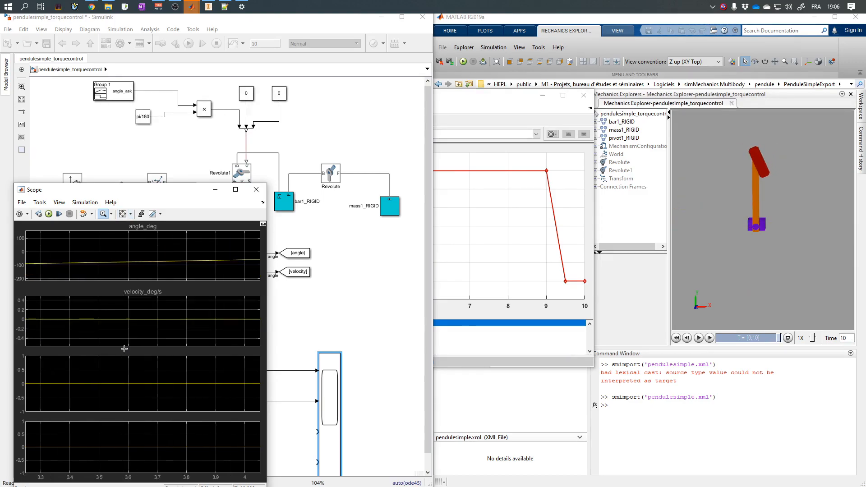
left_click(257, 192)
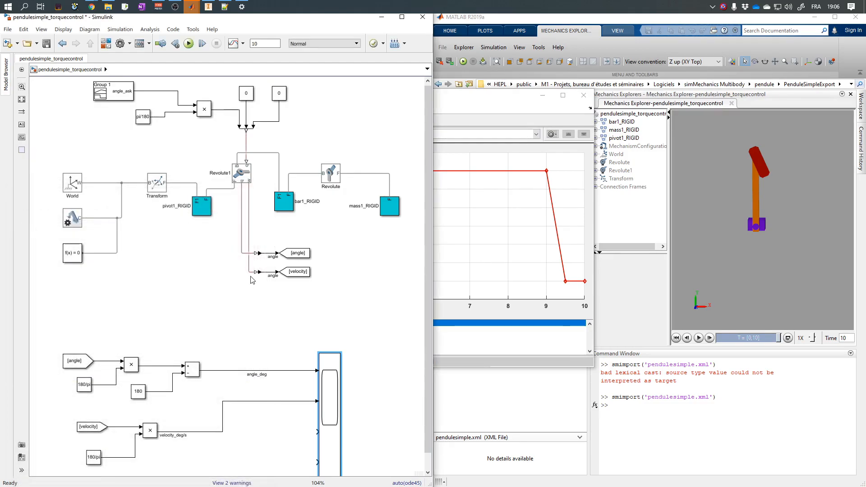
- Reopen the Scope and change its layout to two displays stacked vertically
double_click(324, 404)
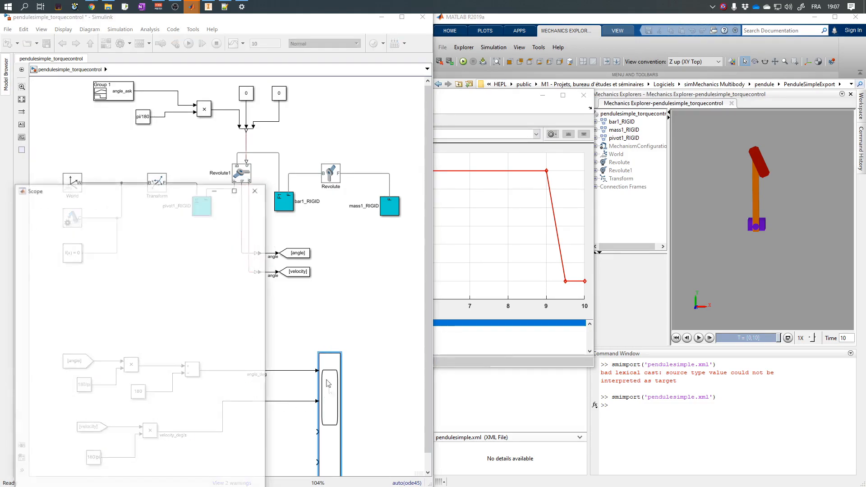
left_click(85, 202)
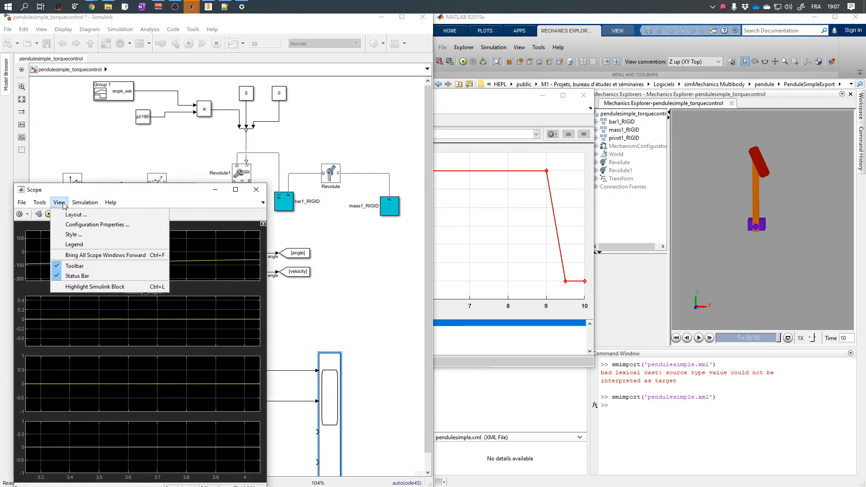
left_click(72, 211)
left_click(99, 232)
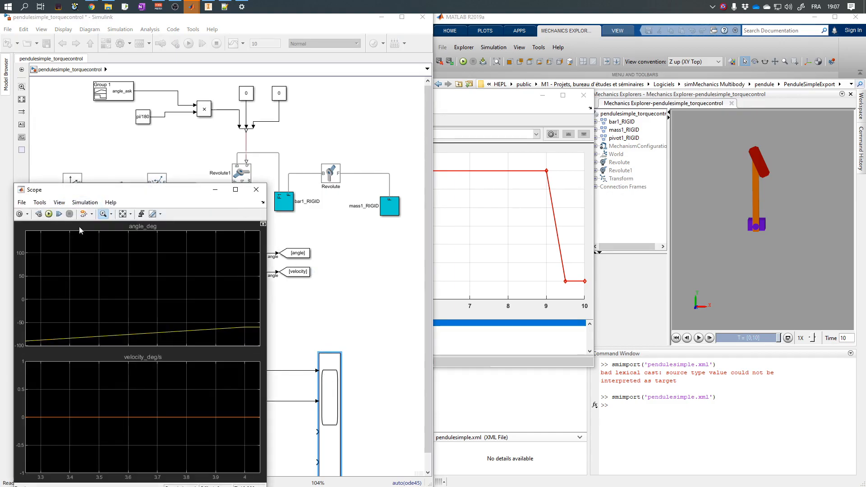
left_click(59, 202)
left_click(65, 215)
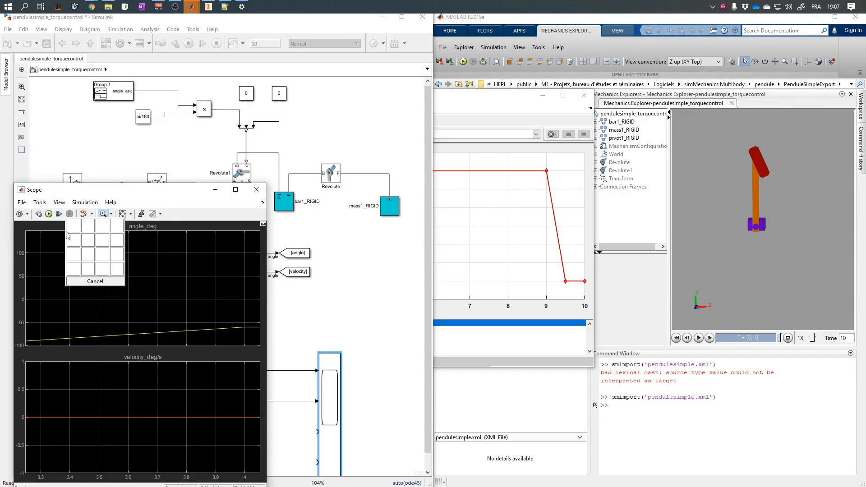
- Set the Scope's number of input ports to 2 in its configuration properties
left_click(26, 215)
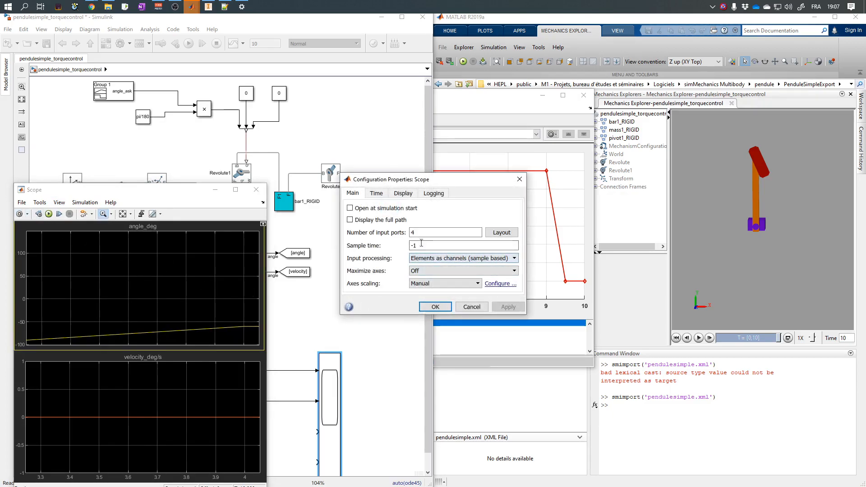
left_click(411, 233)
type("2")
key("Return")
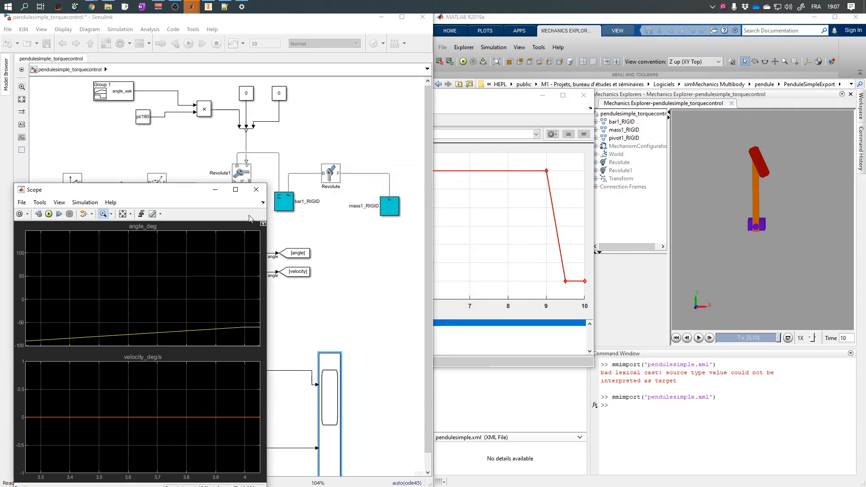
- Rerun the simulation from the Scope and fit the axes to check the angle_deg and velocity_deg/s curves
left_click_drag(86, 190, 118, 173)
left_click(81, 197)
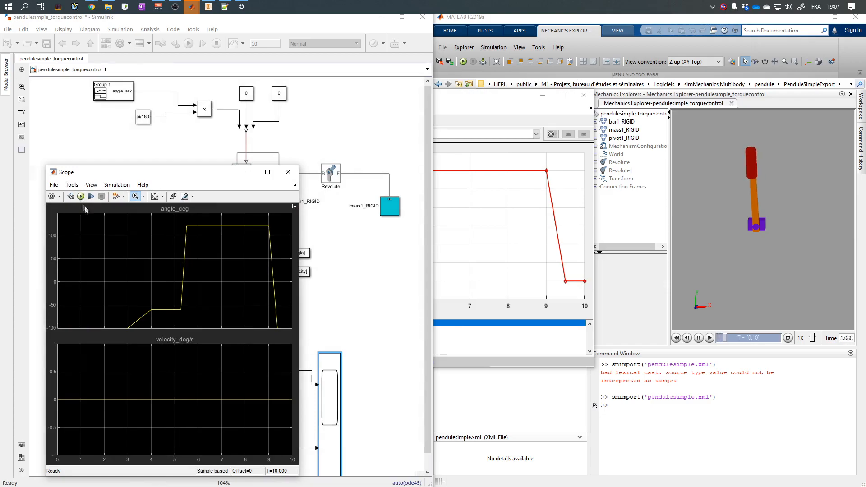
left_click(154, 197)
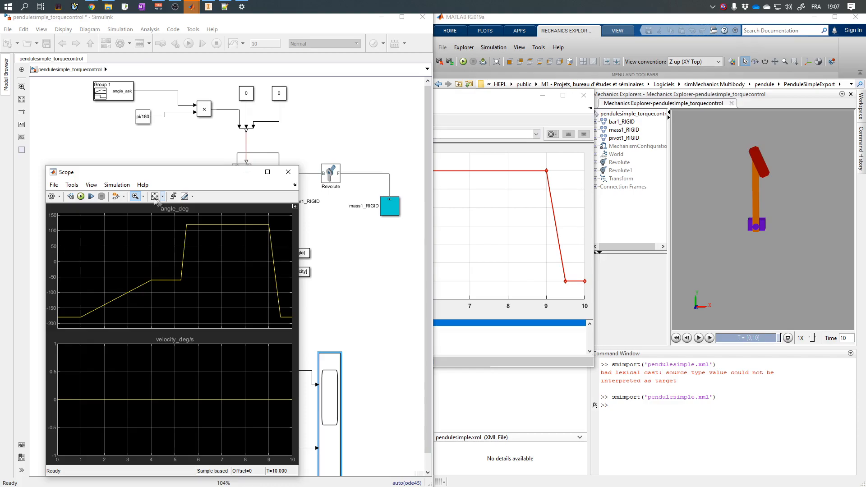
left_click(288, 172)
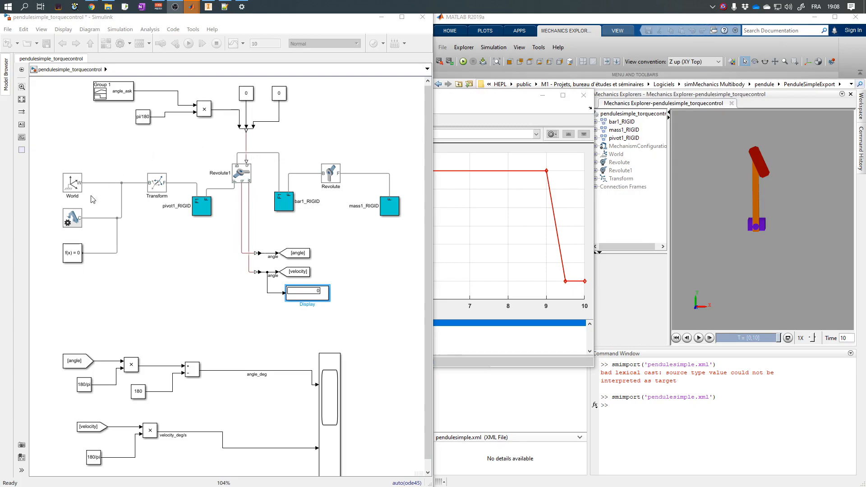
- Set the Y component of uniform gravity to 0 in the Mechanism Configuration block
double_click(74, 217)
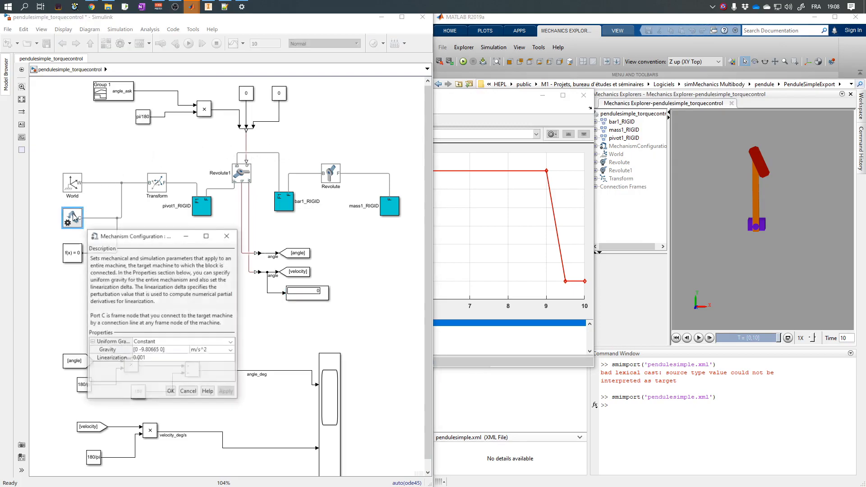
left_click(149, 349)
left_click(154, 350)
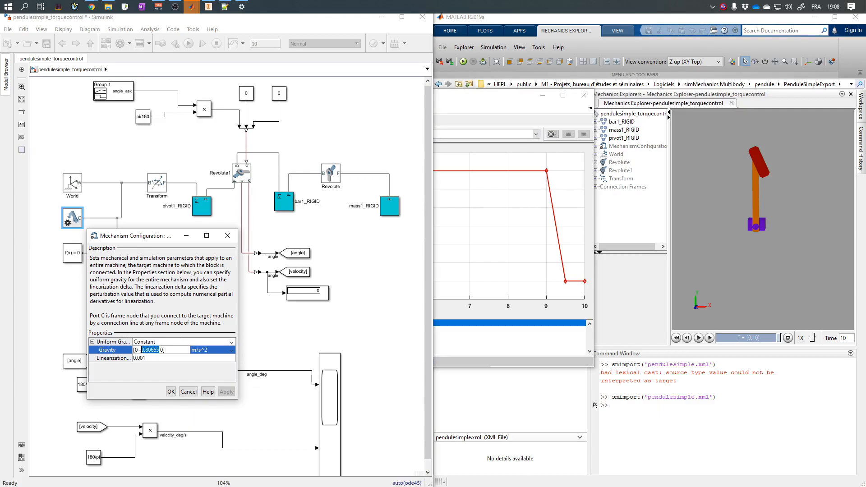
type("0")
key("Return")
left_click(170, 392)
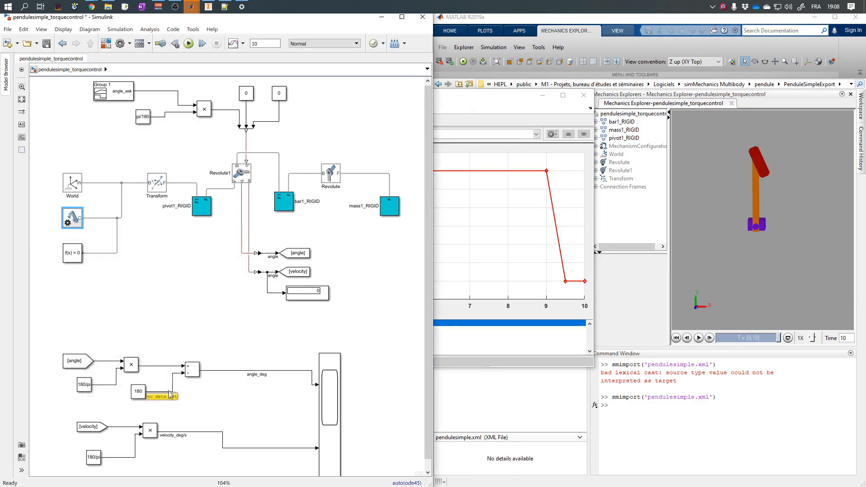
- Save the model under the new name pendulesimple_inputangle.slx in the PenduleSimpleExport folder
left_click(151, 333)
left_click(7, 29)
left_click(31, 93)
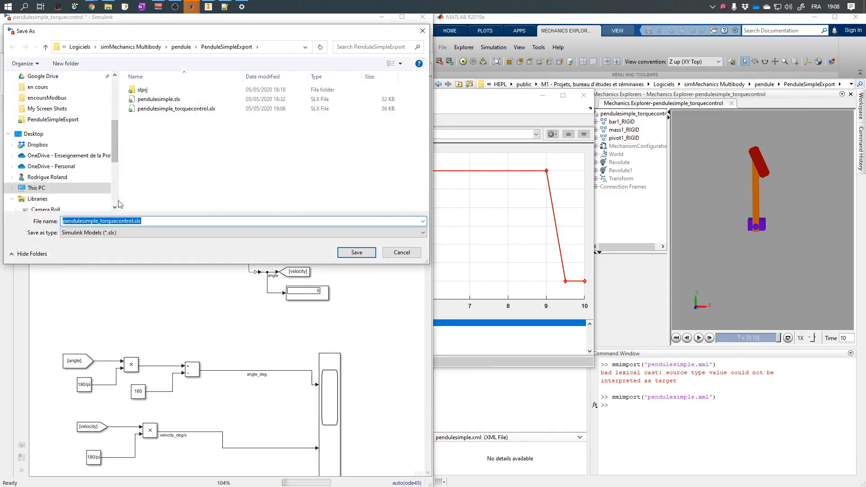
left_click(132, 221)
left_click_drag(133, 221, 100, 221)
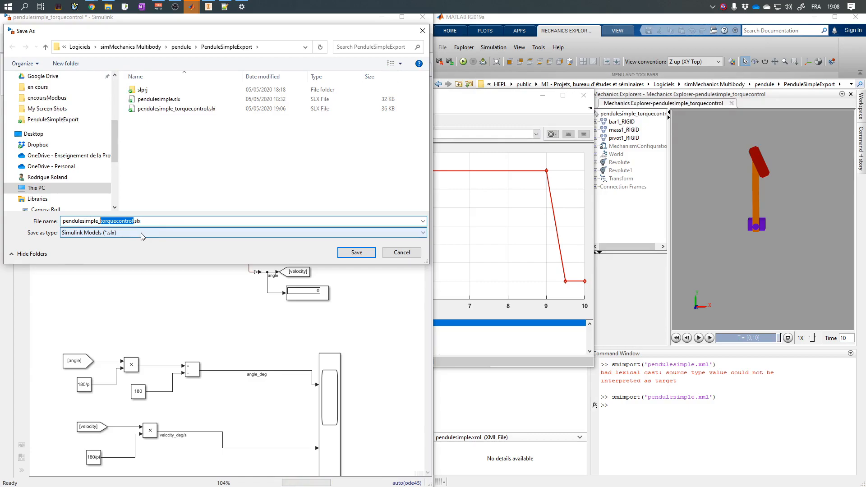
type("inp")
type("utangle")
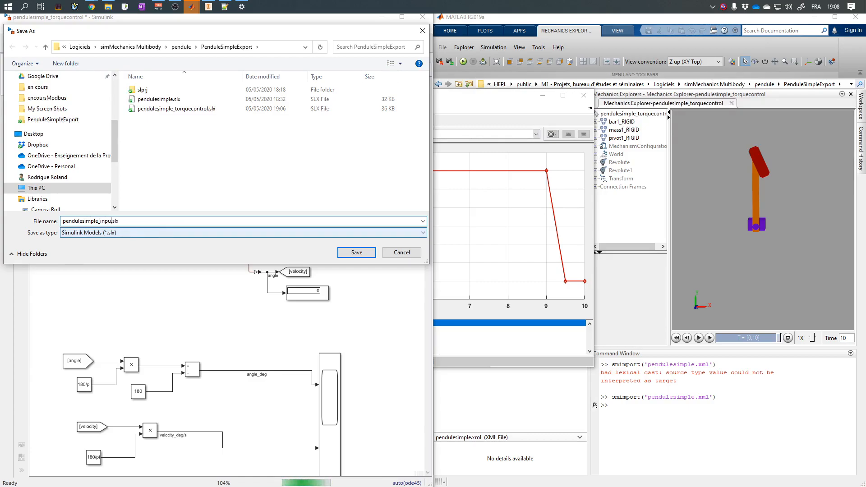
key("Return")
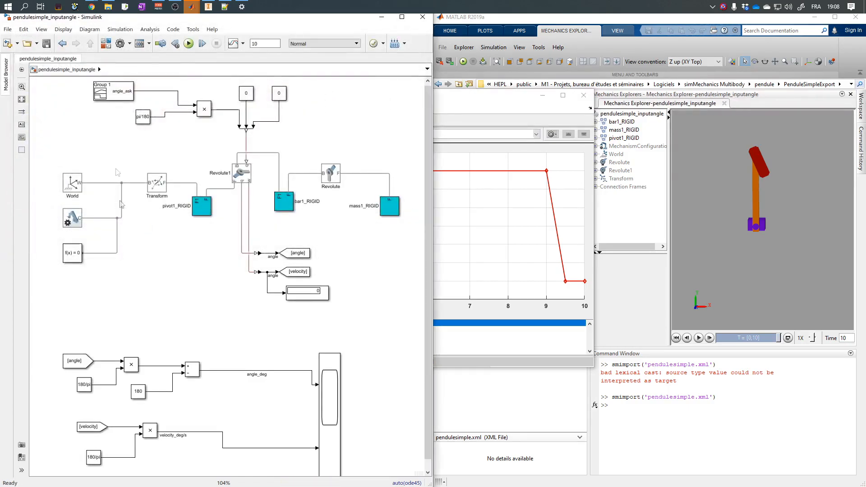
- Reopen the recent pendulesimple_torquecontrol model and move its window beside the MATLAB desktop
left_click(8, 29)
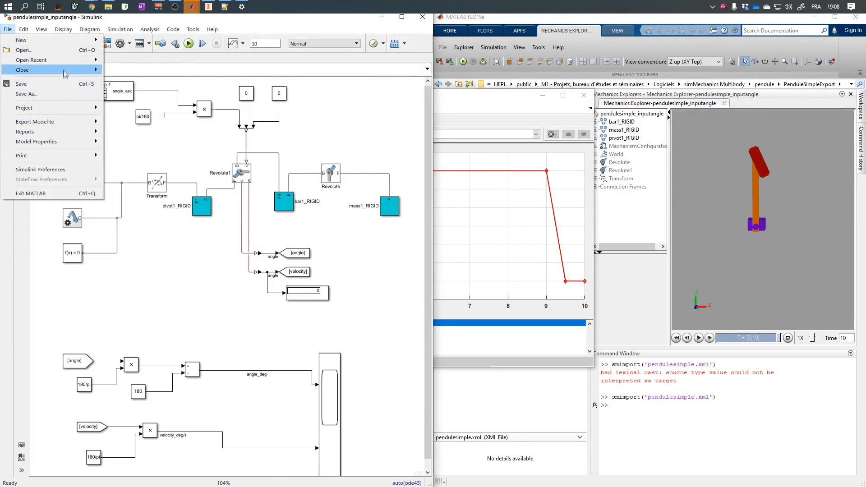
mouse_move(45, 59)
left_click(153, 72)
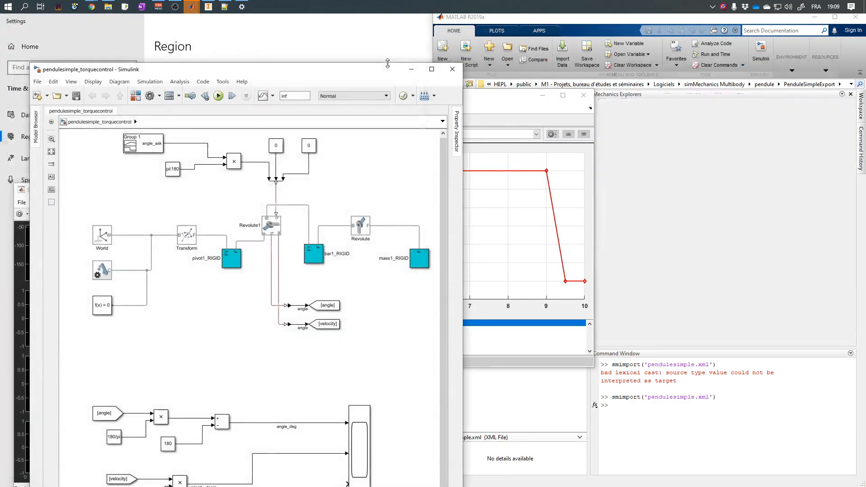
left_click_drag(390, 71, 354, 23)
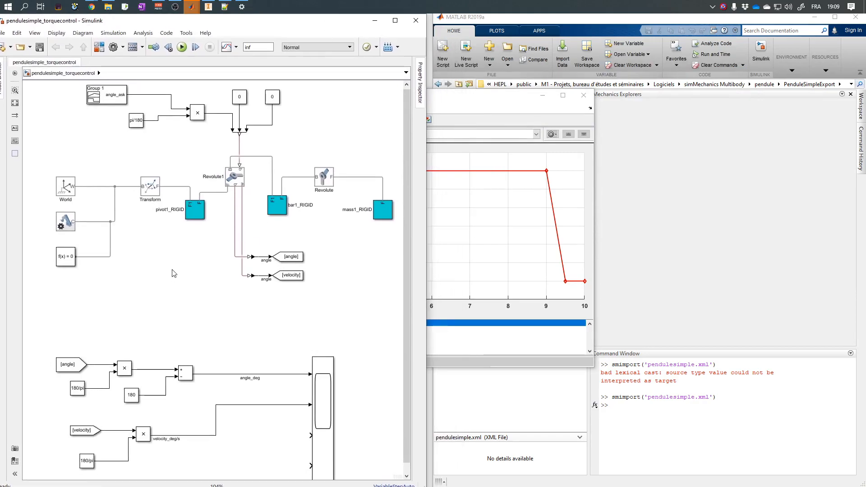
- Review the internal mechanics settings, including the damping coefficient, of the Revolute1 and Revolute joints
double_click(233, 184)
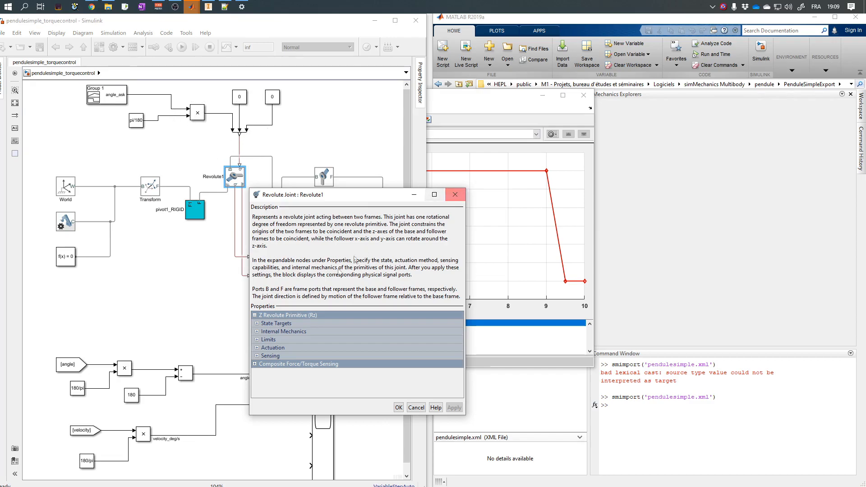
left_click(257, 331)
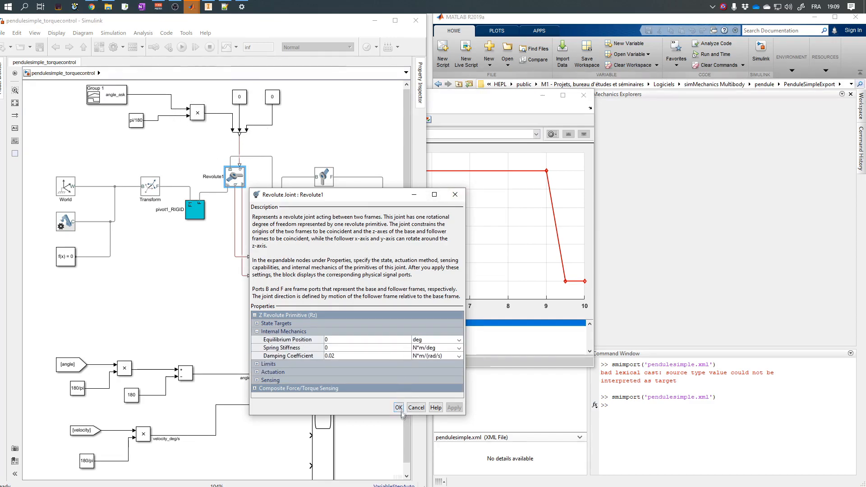
left_click(399, 407)
double_click(323, 176)
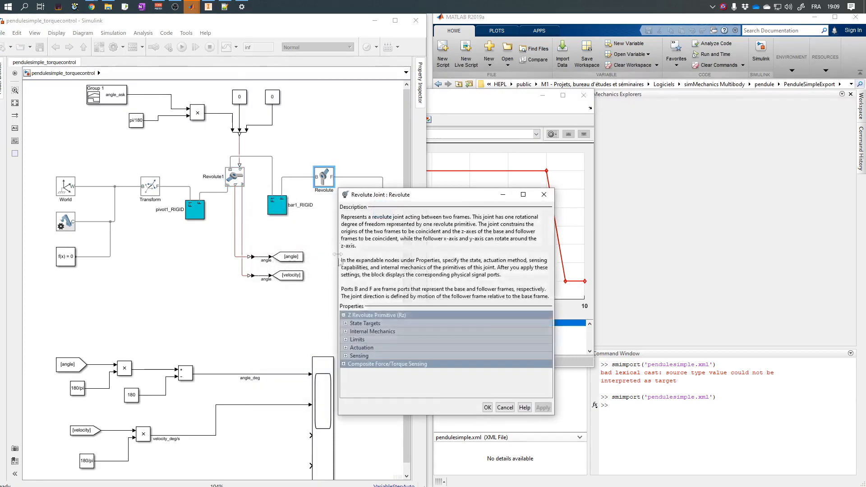
left_click(346, 331)
left_click(487, 408)
- Set the Y component of uniform gravity to 0 in the Mechanism Configuration block and maximize the model window
double_click(66, 220)
left_click(149, 353)
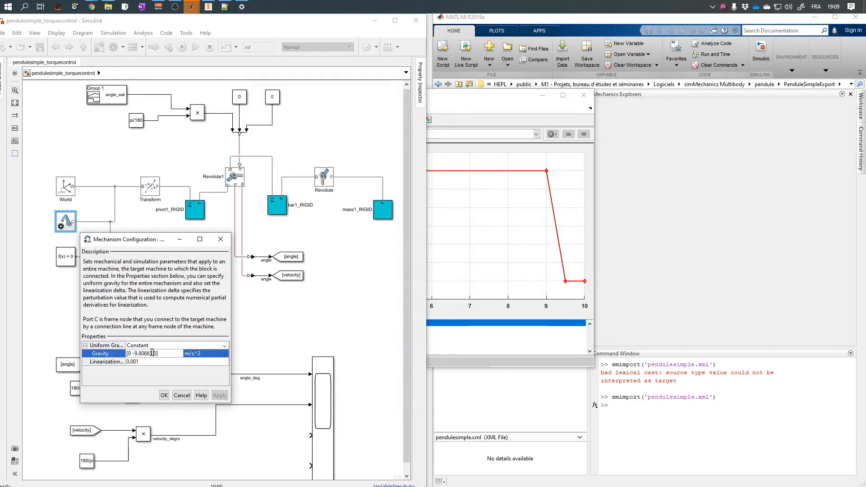
left_click_drag(150, 353, 134, 353)
type("0")
key("Delete")
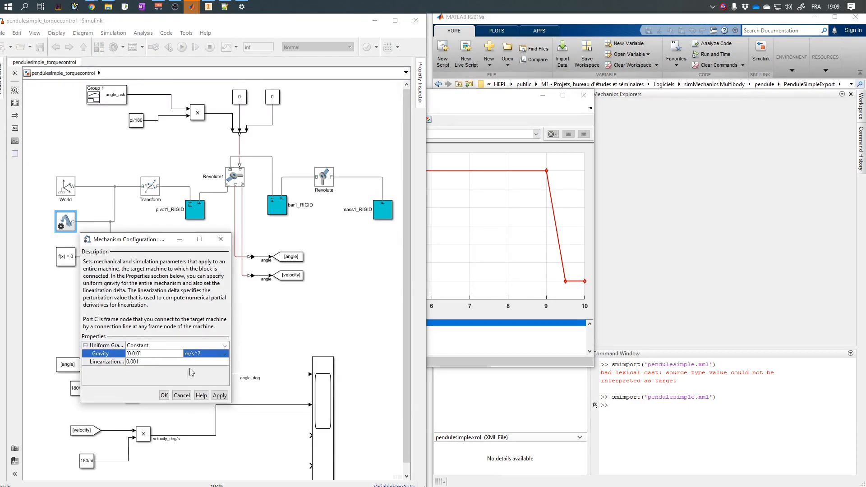
left_click(165, 395)
left_click(395, 21)
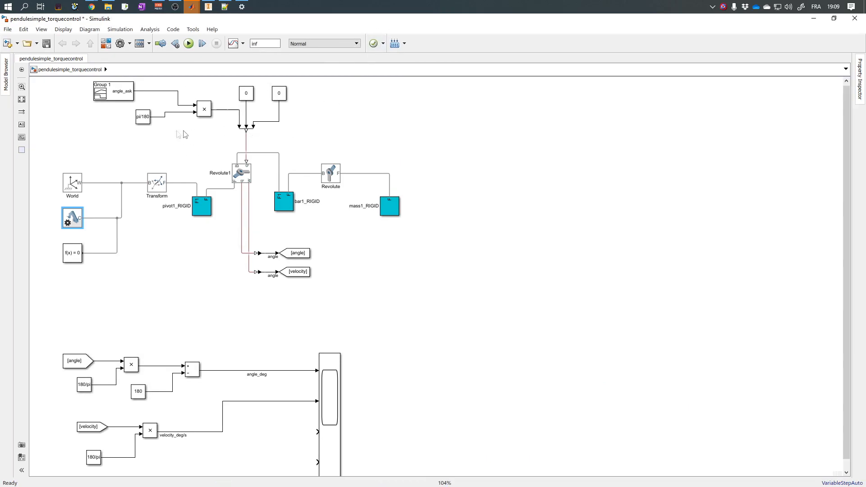
- Add a Goto block tagged outangle_deg above the angle_deg signal and a matching From block below the Signal Builder
double_click(260, 340)
type("goto")
key("Return")
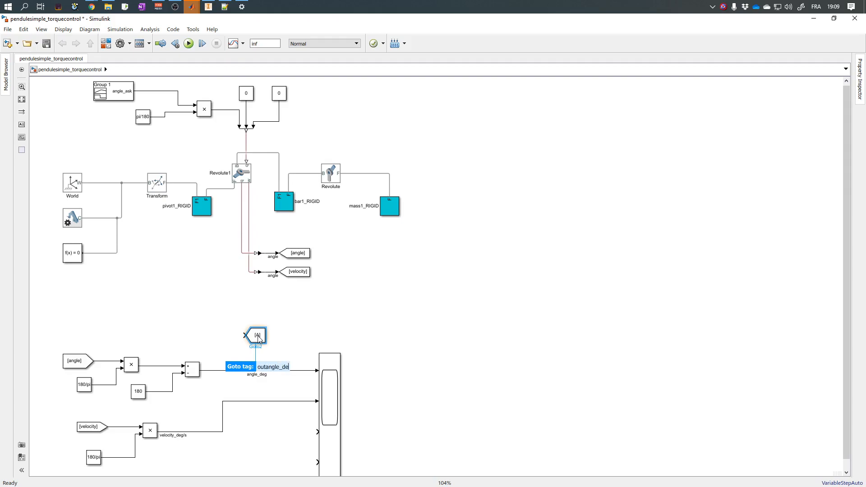
key("Return")
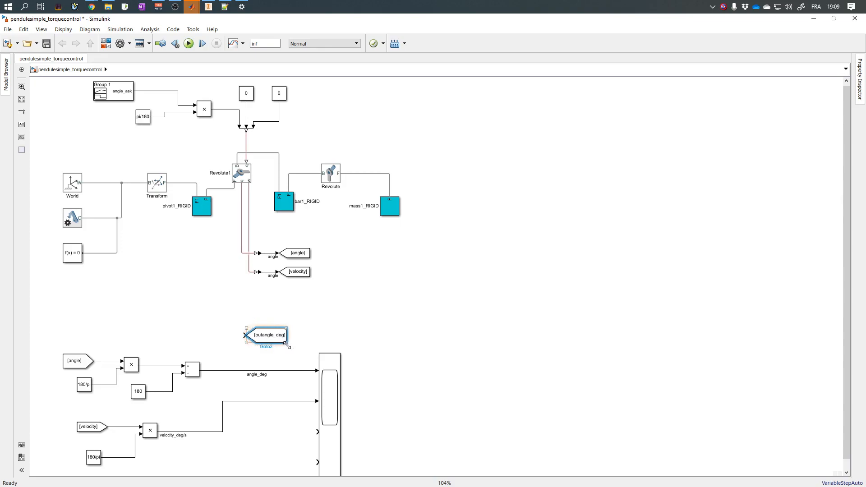
left_click(283, 338)
left_click_drag(289, 336, 65, 141)
- Add a round Sum block from the Math Operations library beside the outangle_deg From block, with signs |+-
left_click(106, 44)
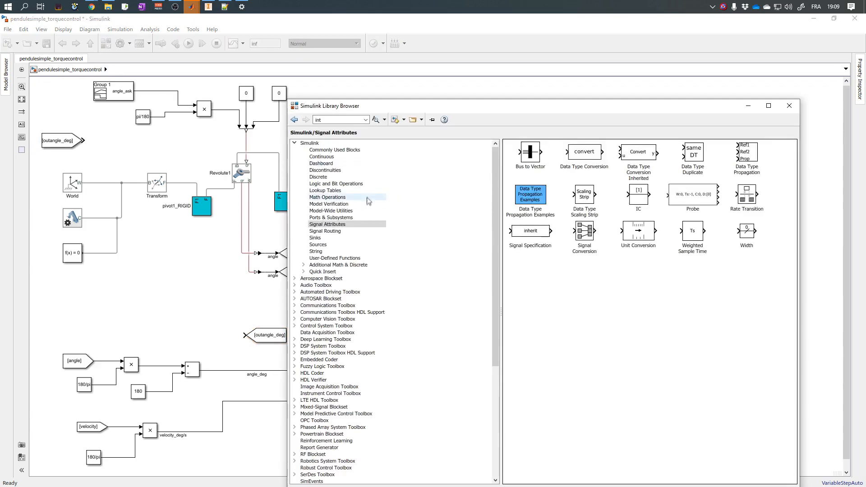
left_click(325, 191)
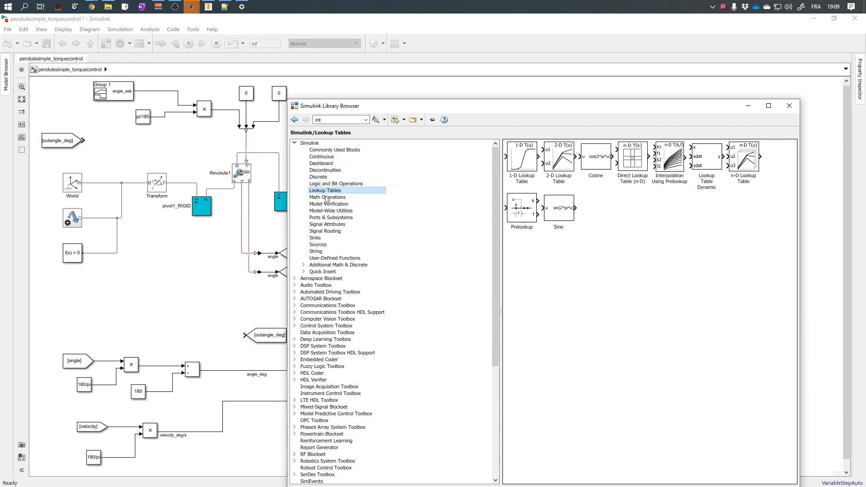
left_click(326, 197)
left_click_drag(571, 321, 126, 139)
type("+-")
key("Return")
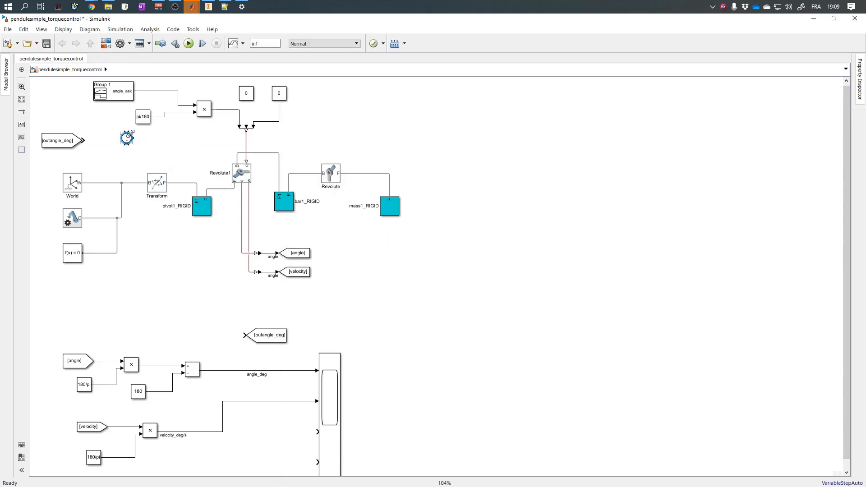
double_click(127, 138)
double_click(145, 148)
left_click(146, 147)
type("|+-")
key("Return")
- Add a Constant block of 45 and connect it to the Sum block's plus input
left_click_drag(121, 138, 95, 116)
type("const")
key("Return")
type("45")
key("Return")
left_click_drag(75, 114, 104, 114)
- Delete the 45 constant and its wire to the Sum block, keeping the Signal Builder connection
left_click(133, 95)
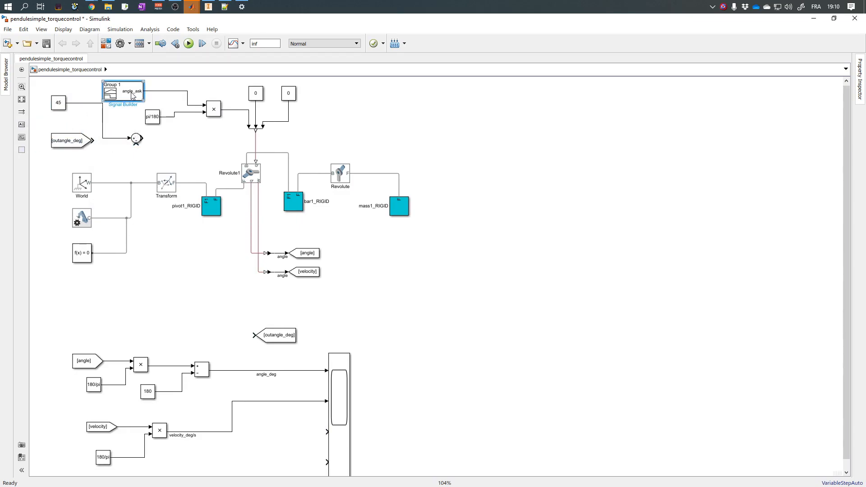
left_click(164, 91)
key("Delete")
key("ctrl+z")
left_click(83, 104)
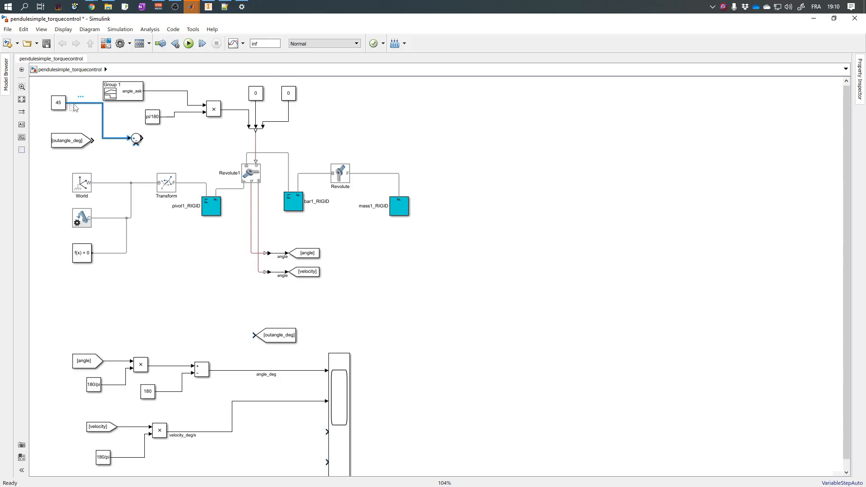
key("Delete")
left_click(58, 103)
key("Delete")
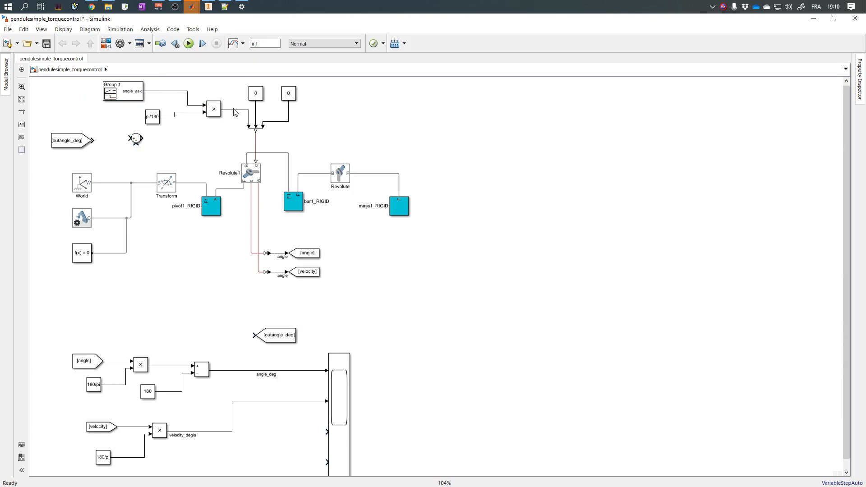
- Remove the product's output wire and both 0 constants with their wires from the Simulink-PS Converter feeding Revolute1
left_click(237, 110)
key("Delete")
left_click_drag(312, 128, 230, 82)
key("Delete")
left_click(254, 128)
key("Delete")
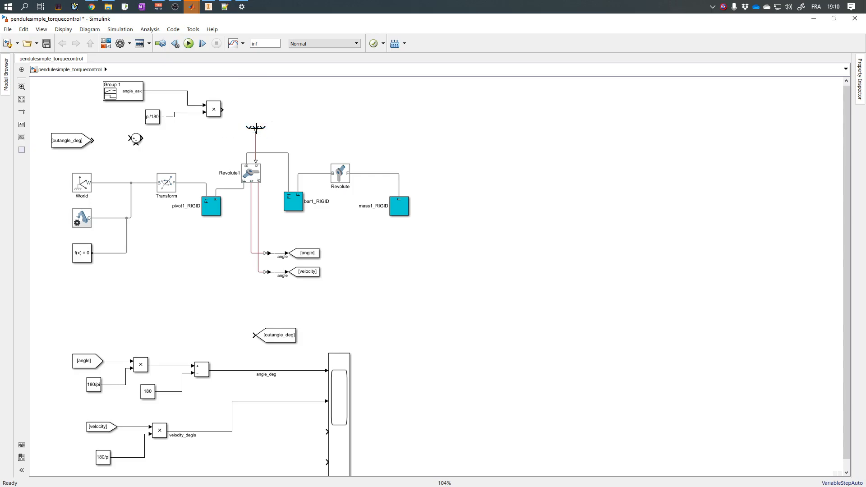
key("ctrl+z")
- Change the Simulink-PS Converter's input handling to a single input without supplied derivatives
double_click(255, 131)
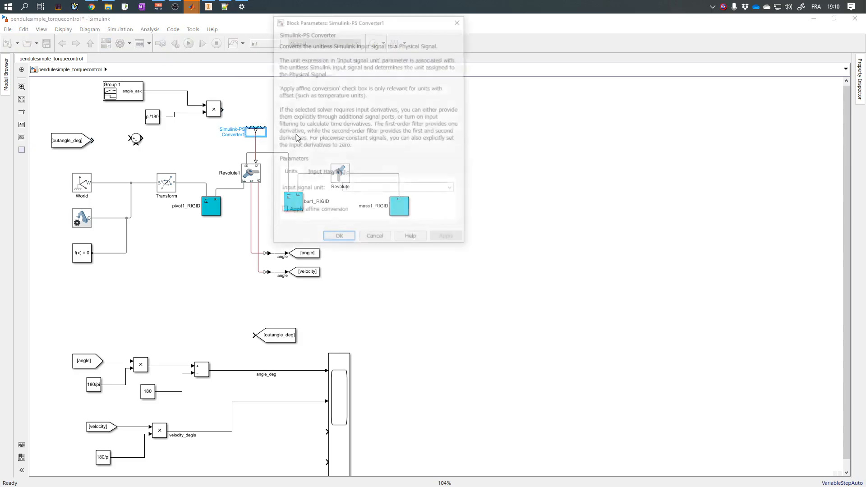
left_click(326, 173)
left_click(347, 188)
left_click(356, 194)
left_click(359, 205)
left_click(357, 213)
left_click(339, 239)
key("Delete")
- Connect the angle_ask product to the Sum block's plus input and the outangle_deg From block to its minus input
left_click_drag(222, 110, 244, 110)
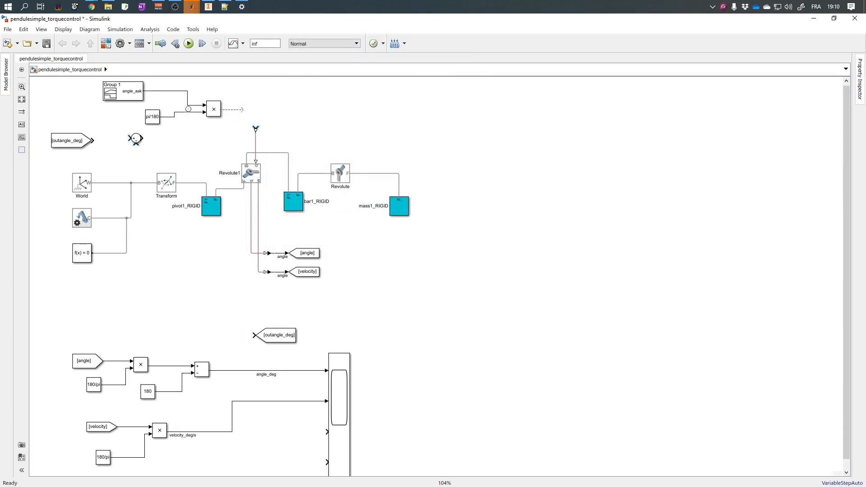
left_click_drag(83, 78, 134, 138)
left_click_drag(72, 141, 181, 138)
- Add a PID Controller block after the Sum block and set its controller type to PI
double_click(195, 123)
type("pid")
key("Return")
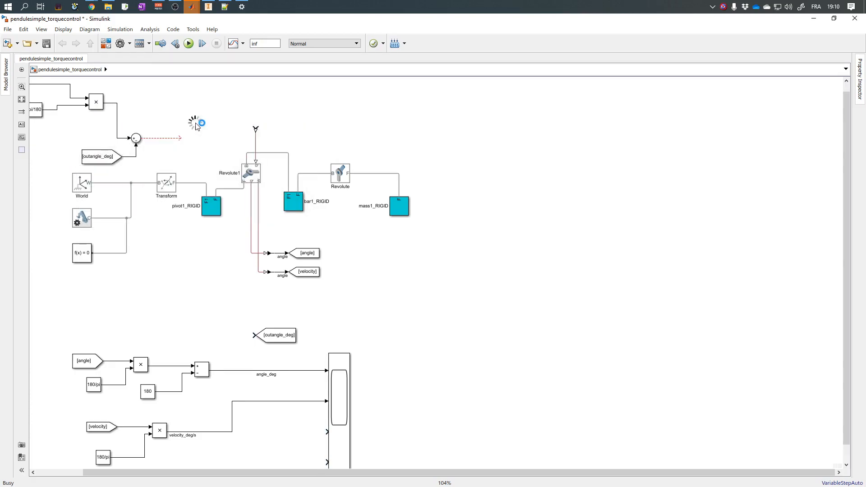
double_click(196, 125)
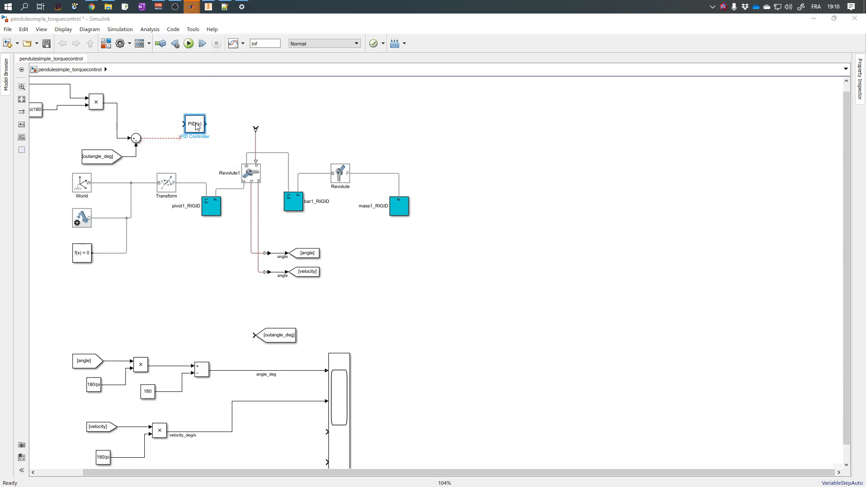
left_click(254, 75)
left_click(255, 89)
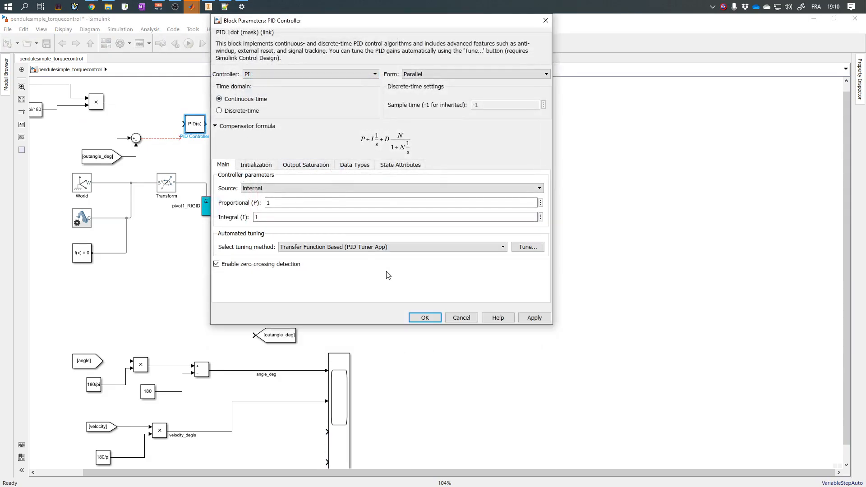
left_click(423, 317)
- Wire the PI controller between the Sum block and the Simulink-PS Converter, lining up the blocks feeding it
left_click_drag(197, 127, 255, 130)
left_click_drag(180, 140, 206, 95)
scroll(191, 149, "down", 2)
left_click_drag(159, 157, 30, 87)
left_click_drag(149, 140, 150, 105)
left_click(195, 141)
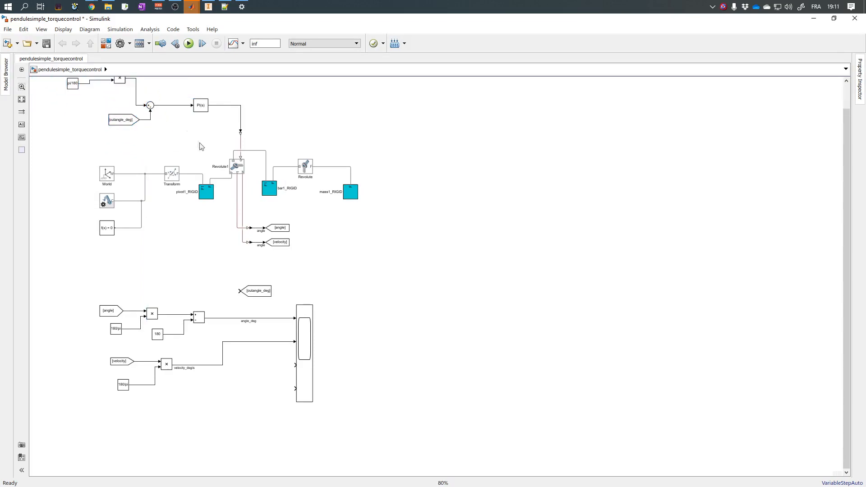
scroll(196, 141, "down", 2)
key("space")
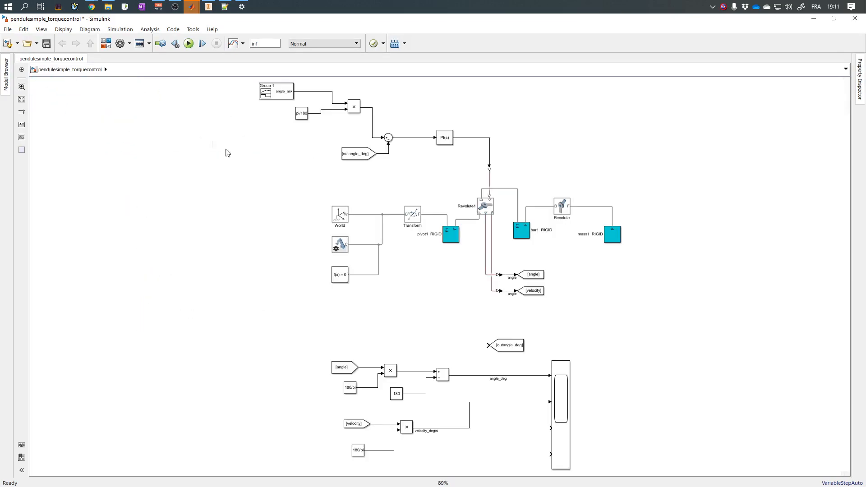
- Cut and paste the control blocks to free space left of the pendulum mechanism and enclose them in an area
left_click_drag(223, 81, 454, 169)
key("Delete")
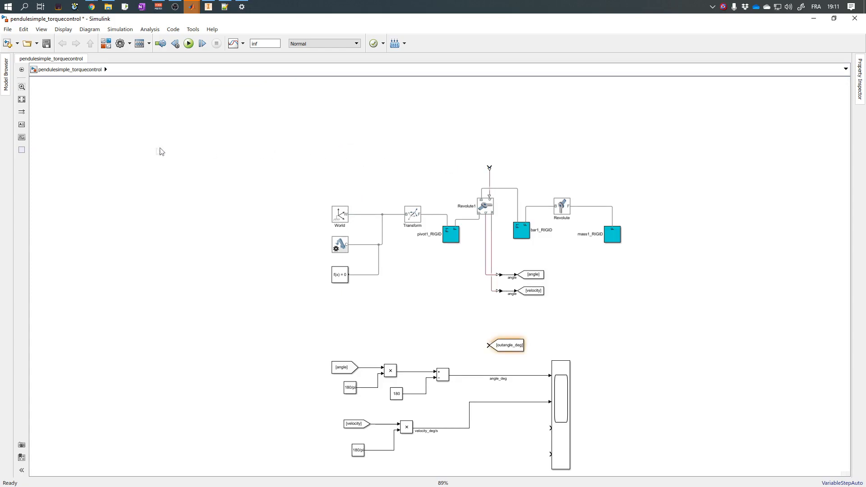
key("ctrl+v")
left_click_drag(180, 161, 77, 117)
left_click(50, 151)
mouse_move(30, 77)
left_mouse_down()
mouse_move(136, 143)
mouse_move(304, 206)
left_mouse_up()
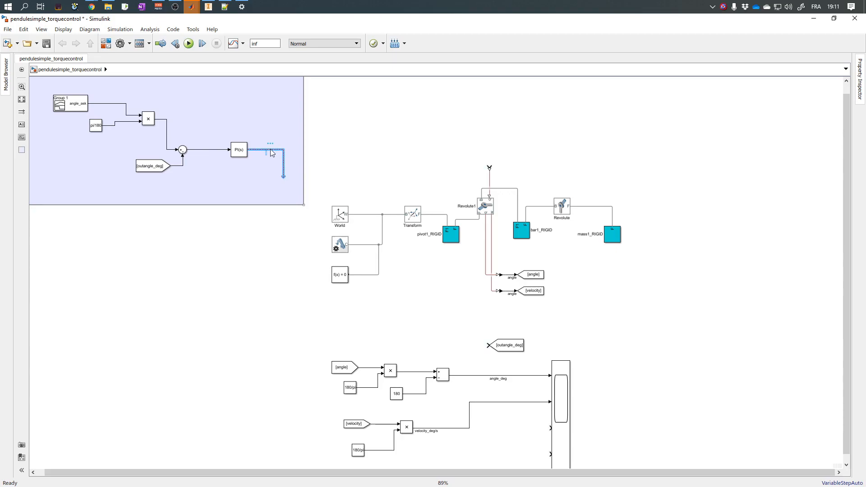
- Replace the PI controller's loose output wire with a Goto block tagged cmd_signal and feed the converter from a matching From block
double_click(269, 132)
type("goto")
key("Return")
type("cmd")
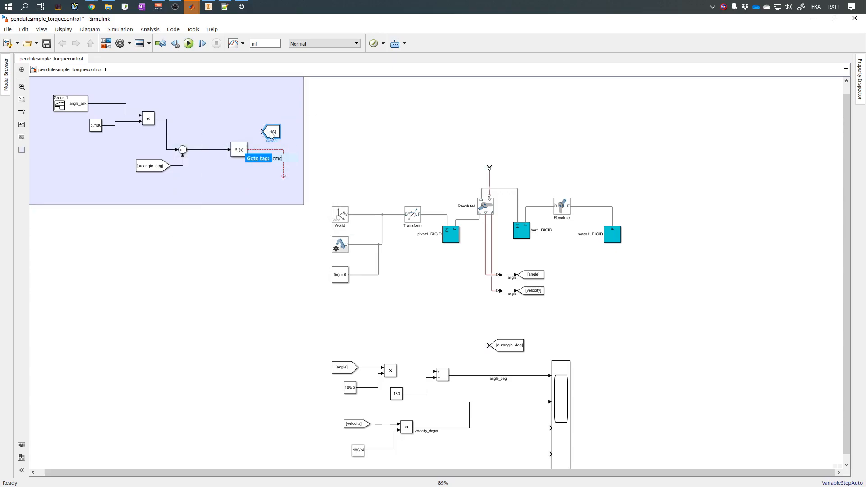
type("_sign")
key("Return")
left_click_drag(280, 139, 253, 150)
left_click(260, 154)
key("Delete")
left_click_drag(289, 135, 289, 152)
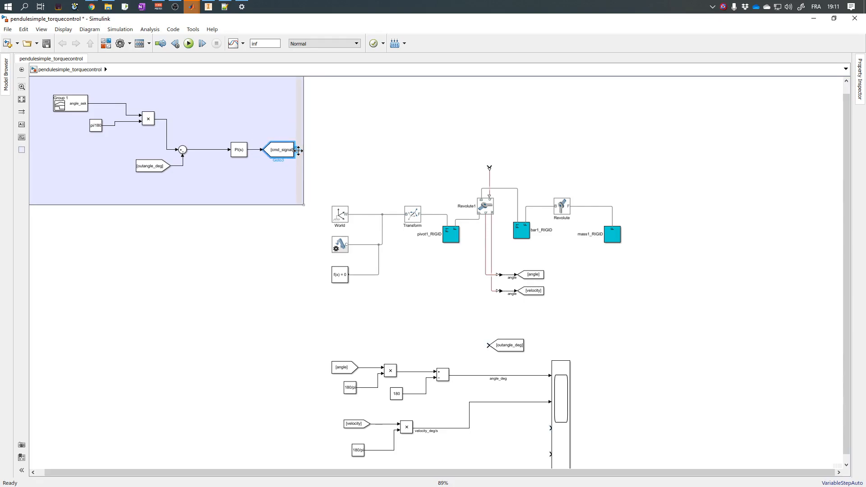
left_click_drag(296, 150, 485, 162)
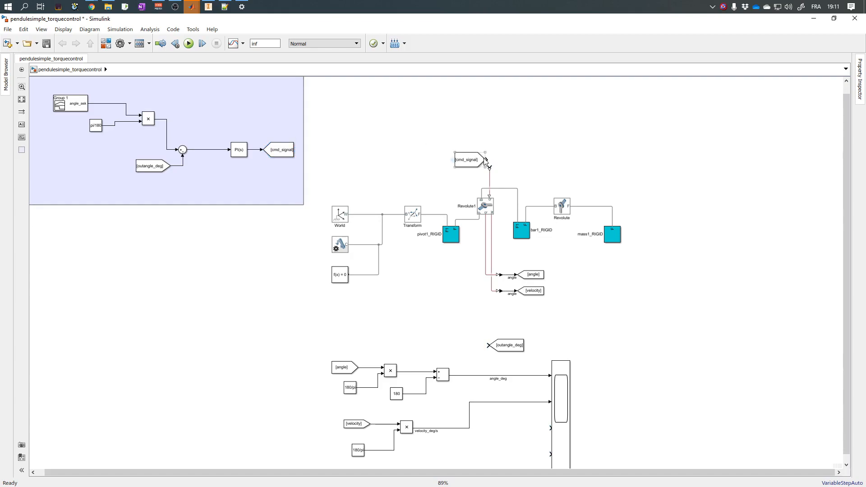
- Move the whole pendulum mechanism, including its cmd_signal input and sensing outputs, below the control area
left_click_drag(650, 302, 328, 135)
left_click_drag(340, 212, 447, 134)
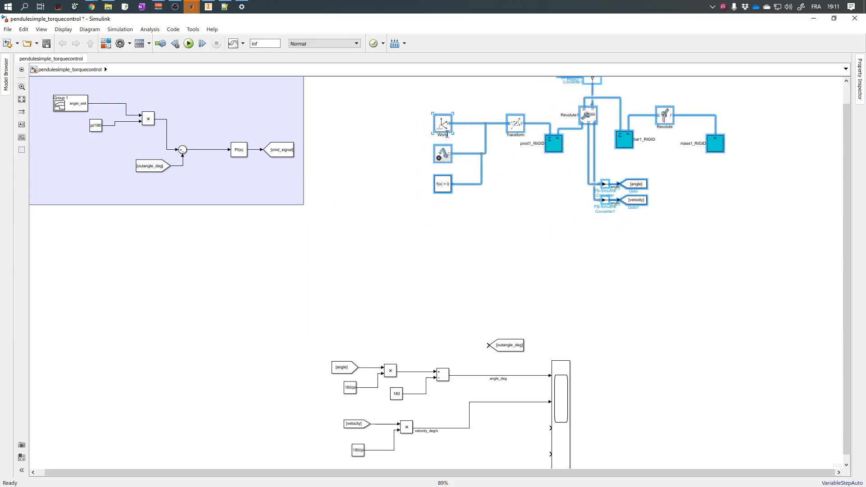
key("space")
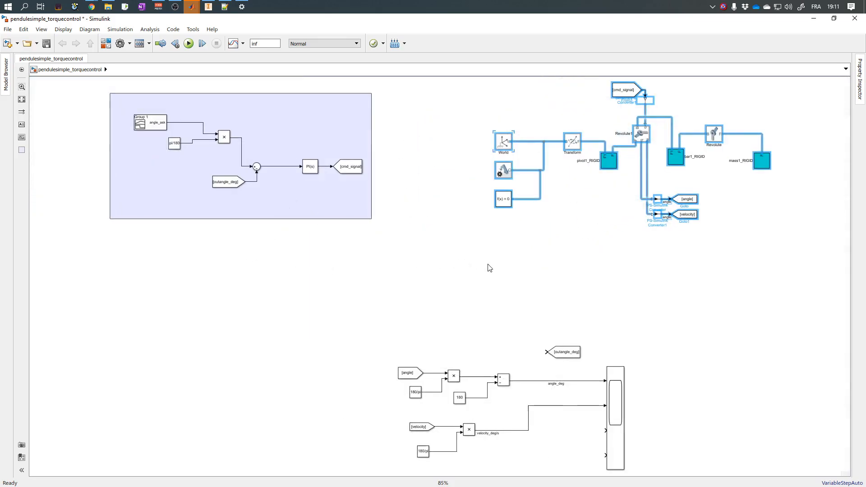
left_click(489, 268)
left_click_drag(479, 78, 783, 237)
left_click_drag(758, 171, 378, 390)
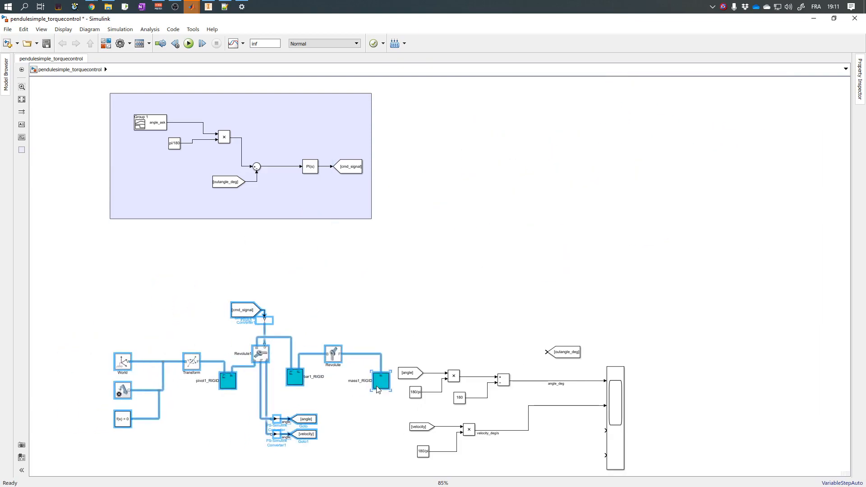
- Move the angle and velocity scope blocks to the right of the control area and connect angle_deg to the outangle_deg Goto
left_click_drag(395, 315, 648, 473)
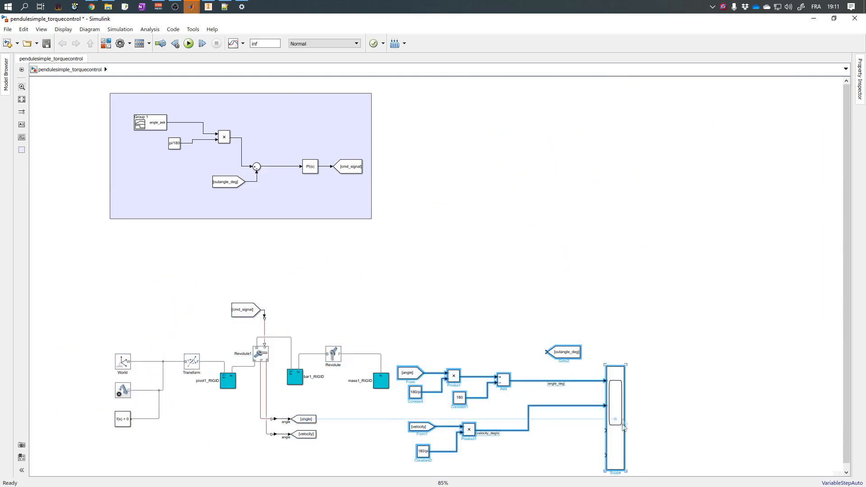
left_click_drag(624, 427, 690, 170)
left_click(603, 99)
left_click_drag(600, 101, 592, 122)
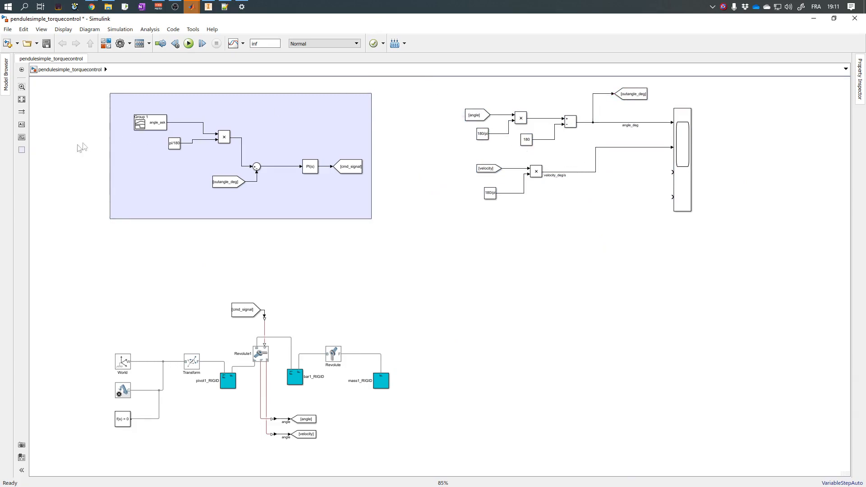
- Enclose the angle and velocity scope blocks in an area and shift it level with the control area
left_click(22, 150)
left_click_drag(730, 237, 456, 83)
left_click_drag(505, 96, 460, 157)
left_click(470, 251)
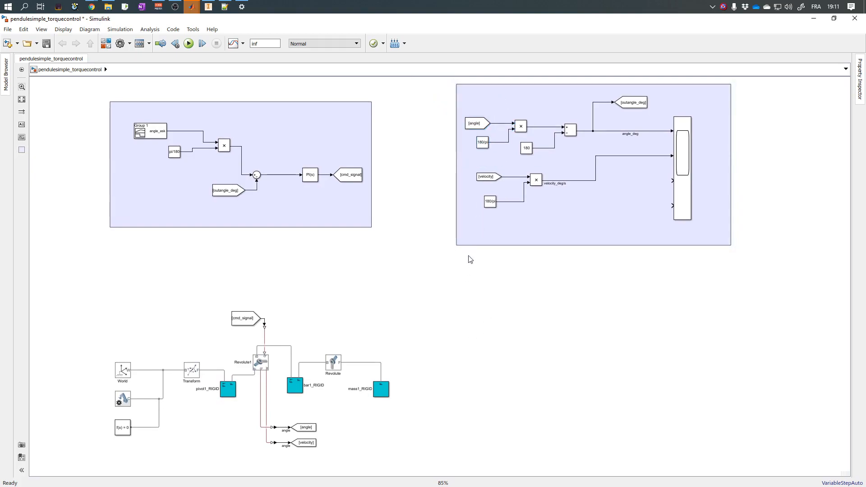
mouse_move(471, 251)
left_mouse_down()
mouse_move(448, 290)
mouse_move(567, 268)
mouse_move(473, 249)
mouse_move(460, 271)
left_mouse_up()
left_click(373, 246)
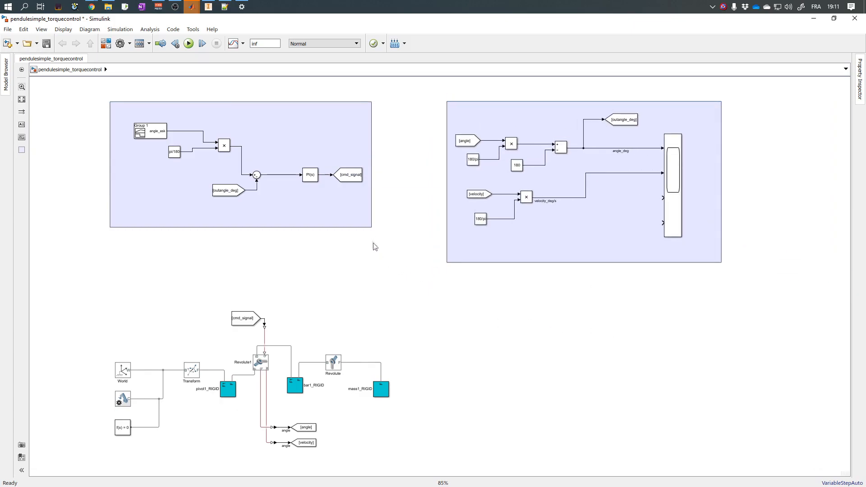
- Flip the outangle_deg From block and place it below the PI controller, tidying its feedback wire to the Sum block
scroll(369, 262, "up", 1)
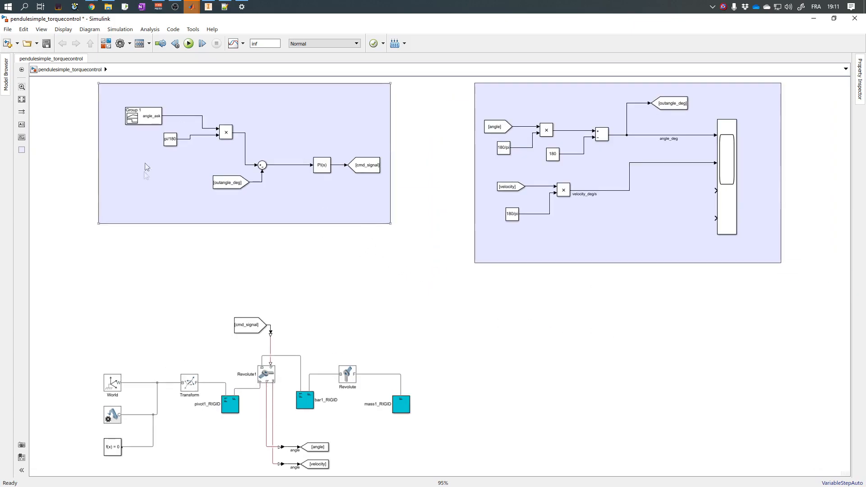
left_click(229, 202)
key("ctrl+i")
left_click(266, 216)
left_click_drag(246, 201, 346, 211)
left_click_drag(209, 190, 261, 194)
- Line up the product, pi/180 constant and Signal Builder blocks with the Sum block
left_click_drag(229, 138, 230, 169)
left_click_drag(173, 143, 186, 188)
left_click_drag(144, 118, 142, 164)
- Name the signals around the Sum and PI blocks consgine, error and cmd, centre the PI controller, and check its gains
left_click(180, 160)
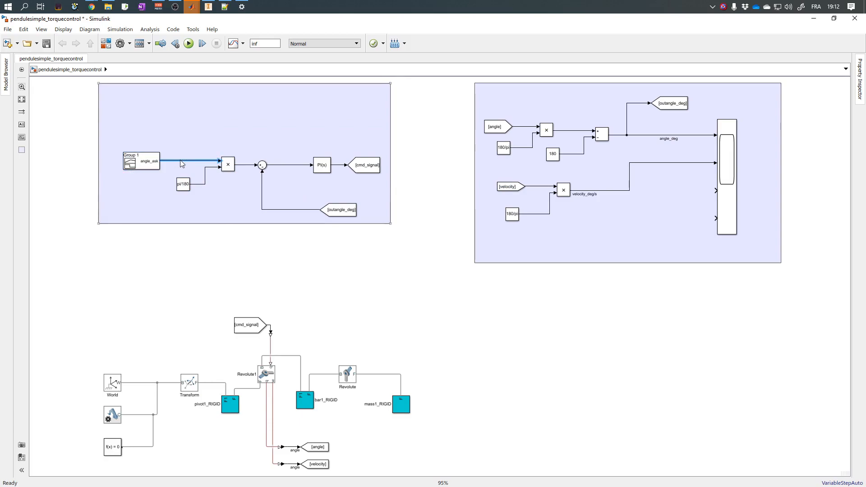
left_click(244, 165)
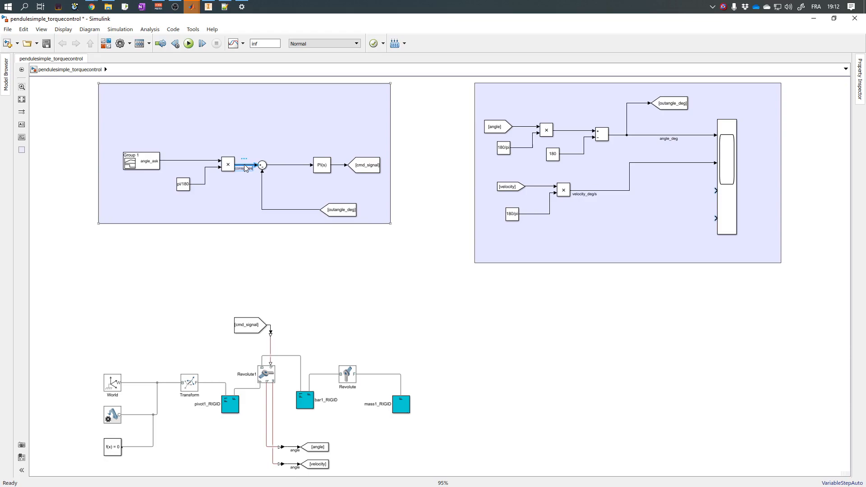
left_click(246, 168)
double_click(298, 166)
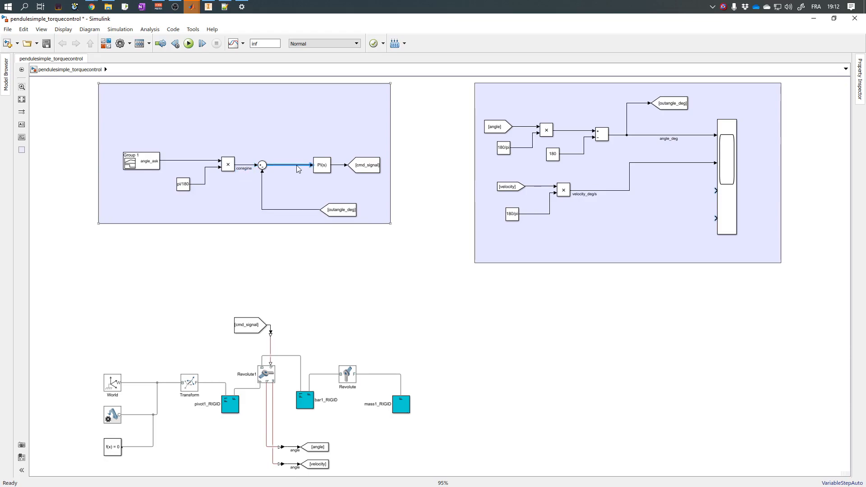
left_click(337, 165)
left_click_drag(320, 166, 306, 167)
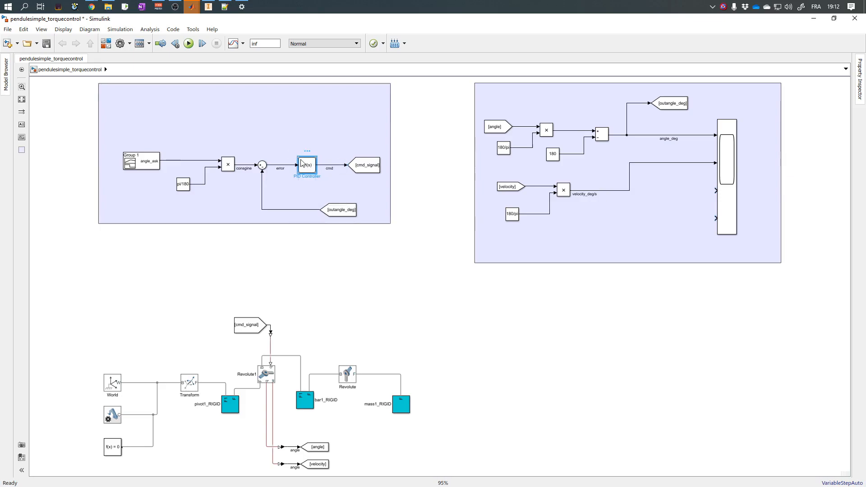
double_click(303, 164)
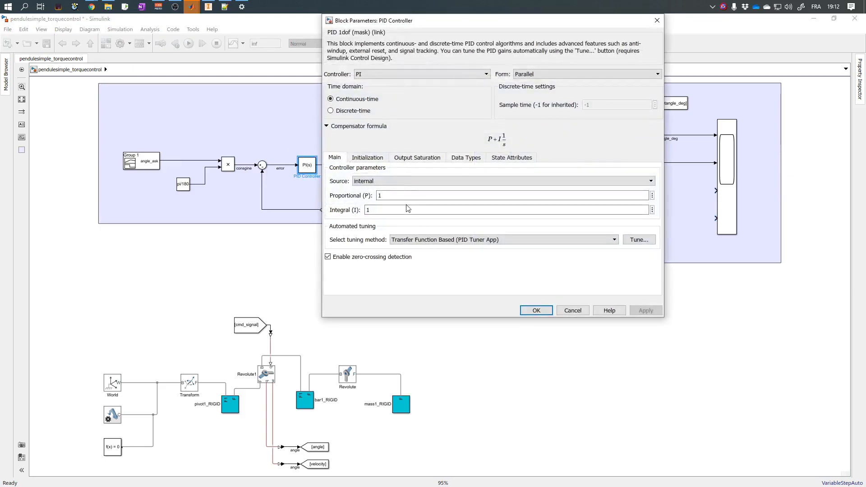
left_click(525, 310)
- Nudge the angle From block and enlarge the outangle_deg Goto and cmd_signal From blocks so their tags fit
left_click_drag(496, 128, 500, 127)
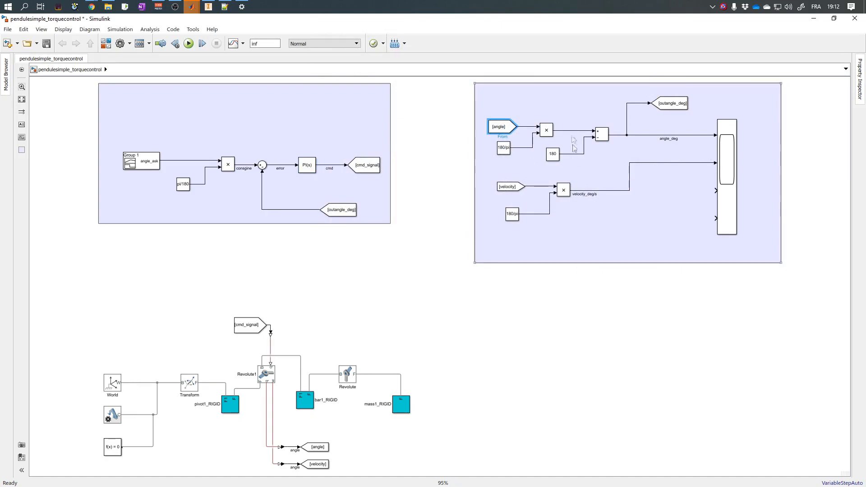
left_click_drag(684, 106, 706, 113)
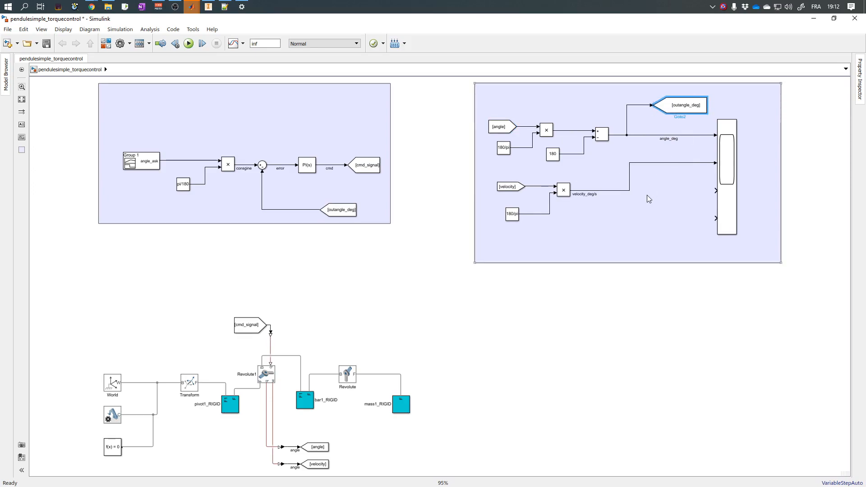
left_click(237, 329)
left_click_drag(234, 333, 220, 333)
- Enclose the pendulum's mechanical blocks, from World to mass1_RIGID, in an area and colour it light green
left_click(172, 282)
left_click(21, 150)
left_click_drag(66, 285, 435, 456)
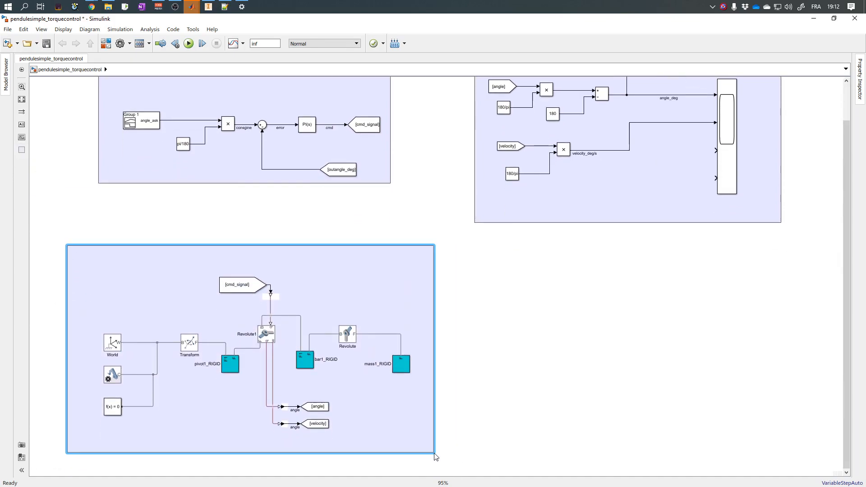
right_click(163, 275)
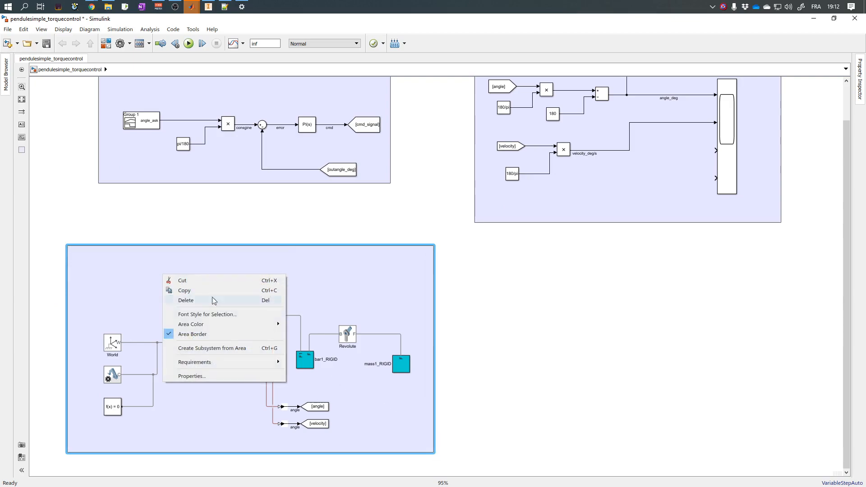
mouse_move(221, 324)
left_click(313, 354)
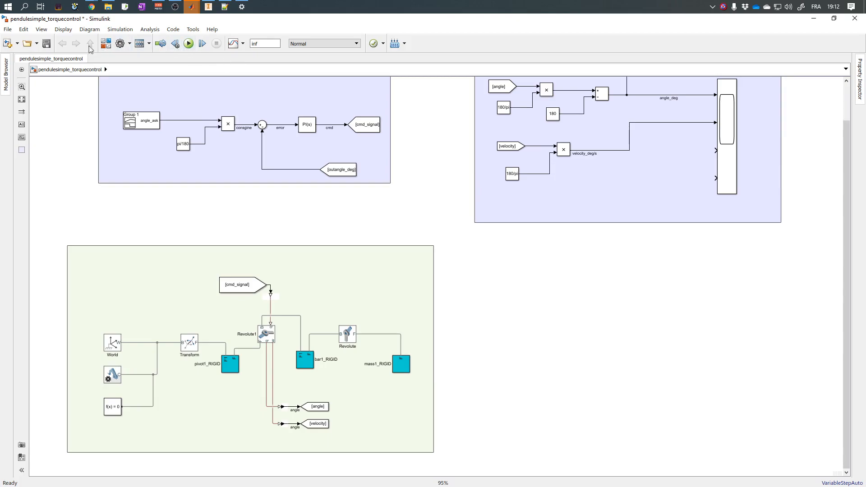
- Save and simulate the model, and orient the Mechanics Explorer view to show the pendulum from the front
left_click(46, 43)
left_click(189, 43)
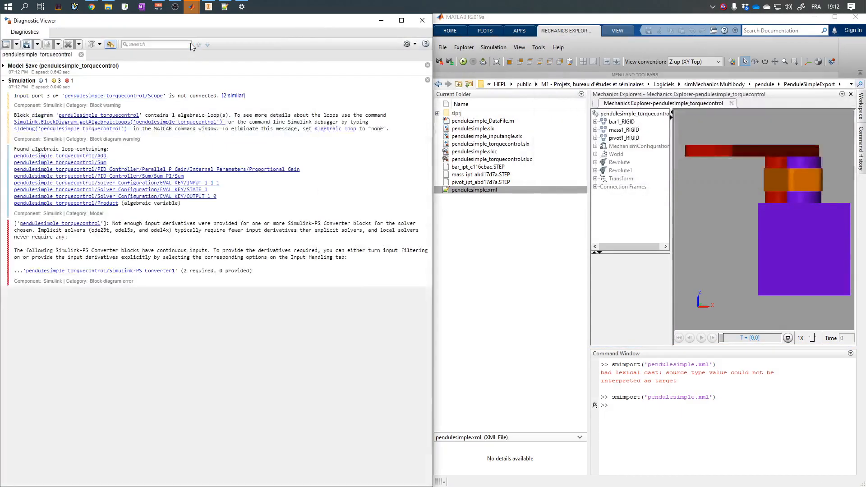
left_click(550, 62)
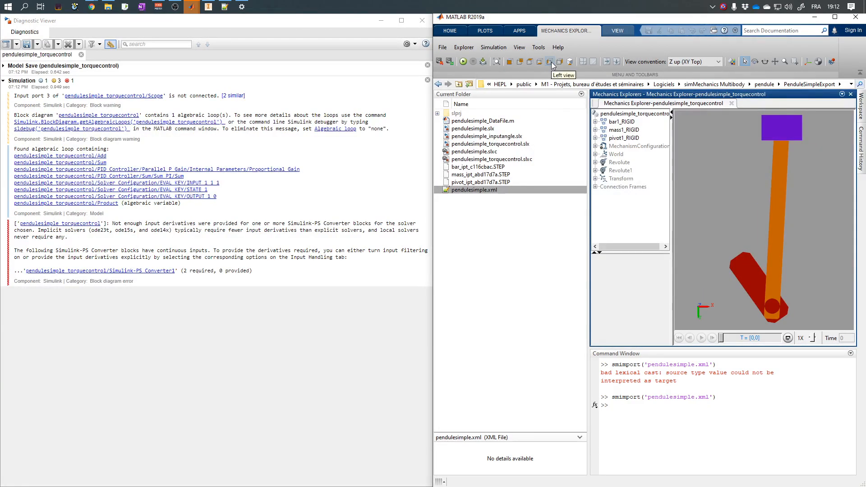
left_click(550, 63)
left_click(560, 62)
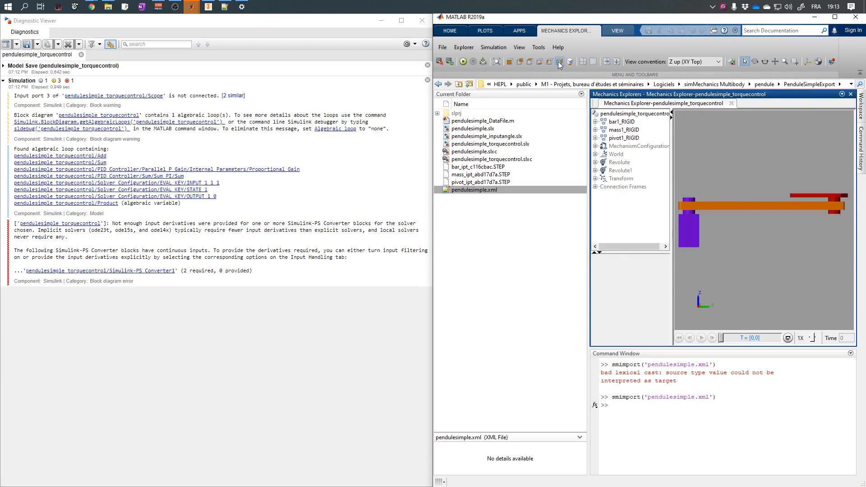
left_click(569, 62)
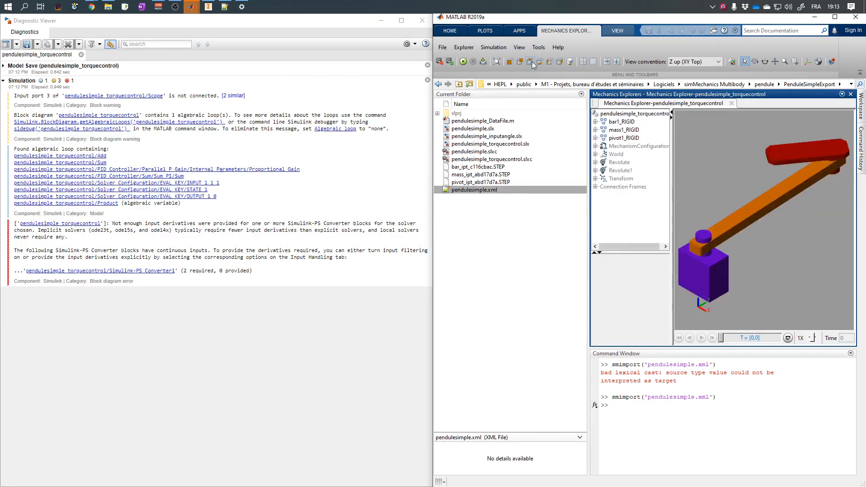
mouse_move(735, 169)
left_mouse_down()
mouse_move(713, 164)
mouse_move(711, 215)
mouse_move(742, 231)
mouse_move(739, 245)
left_mouse_up()
scroll(689, 194, "down", 5)
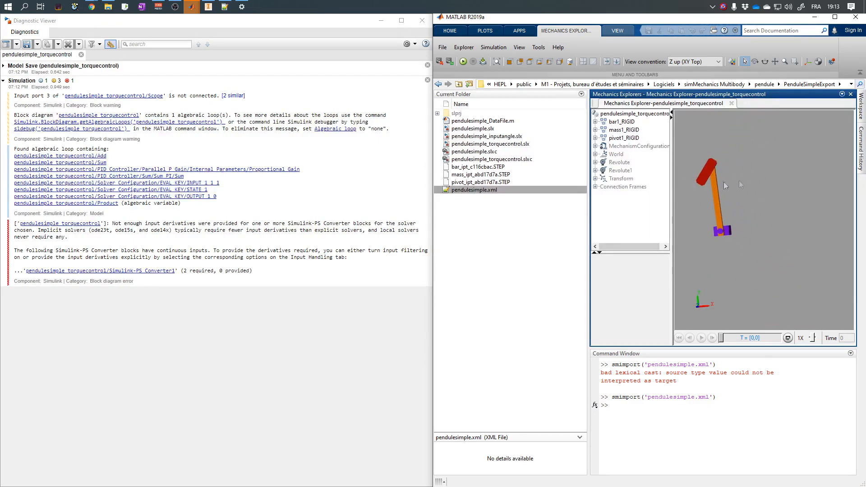
left_click_drag(776, 178, 807, 168)
- Close the diagnostics and set Simulink-PS Converter1's provided signals to Input and first two derivatives
left_click(367, 193)
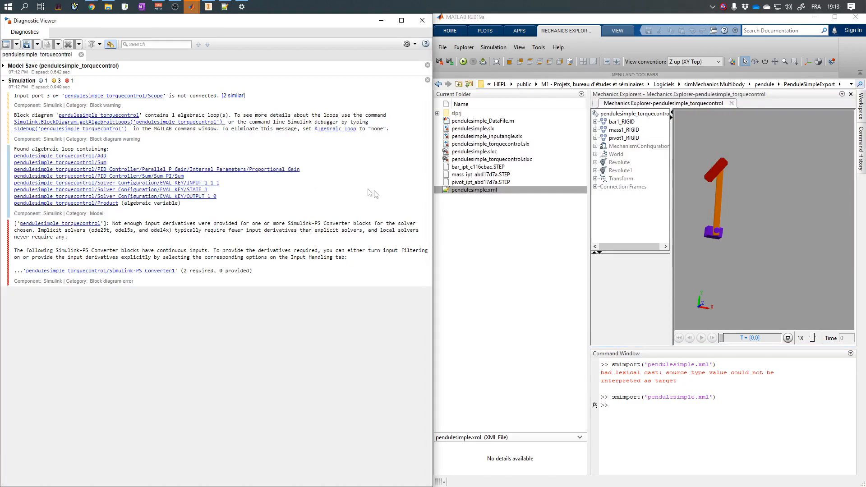
left_click(422, 20)
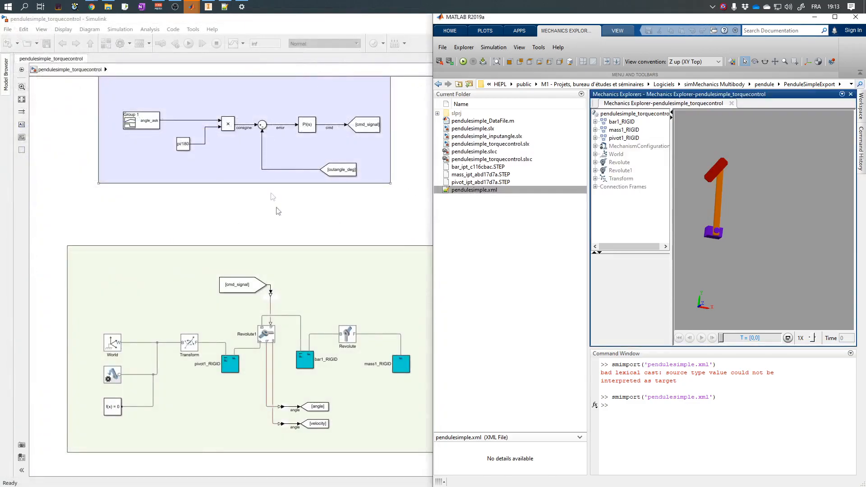
left_click(271, 294)
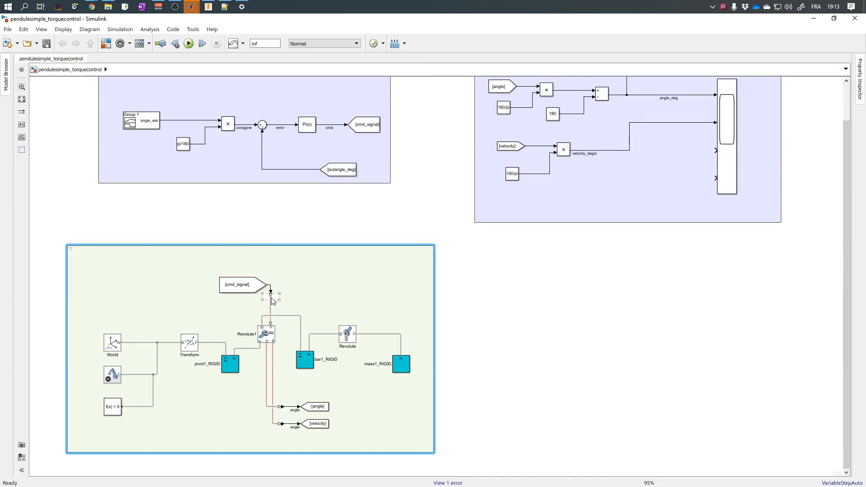
scroll(272, 297, "down", 3)
scroll(271, 297, "up", 5)
double_click(271, 296)
left_click(343, 332)
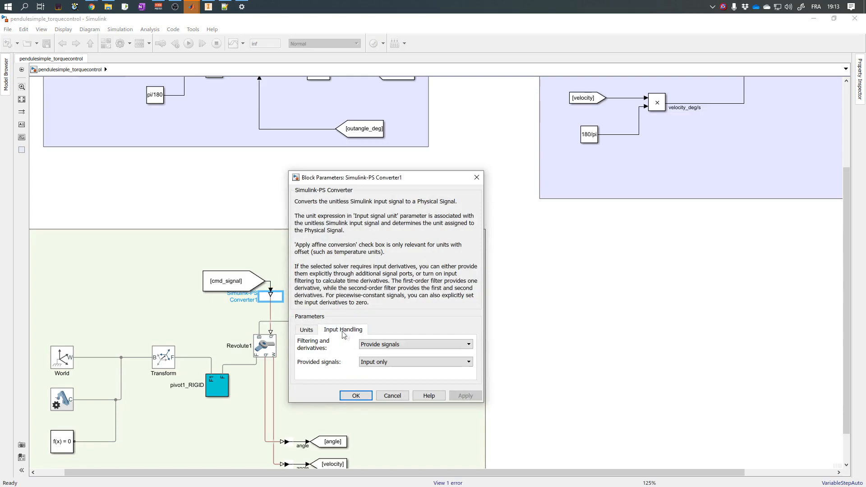
left_click(384, 361)
left_click(375, 386)
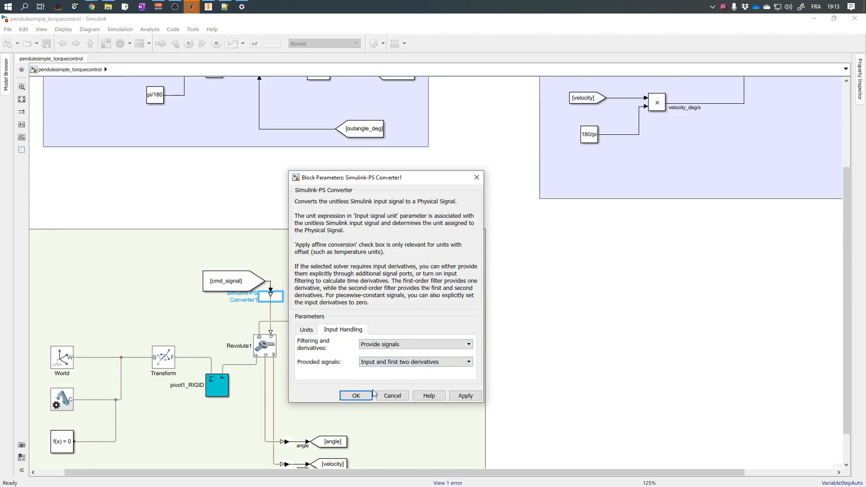
left_click(368, 396)
- Add two Constant blocks of value 0, wire them to the converter's derivative inputs, and shift the cmd_signal From block clear of them
double_click(293, 268)
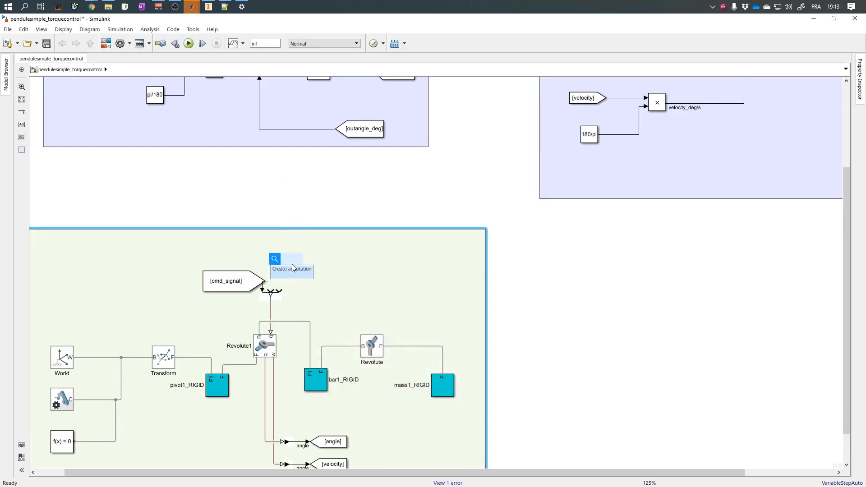
type("con")
key("Return")
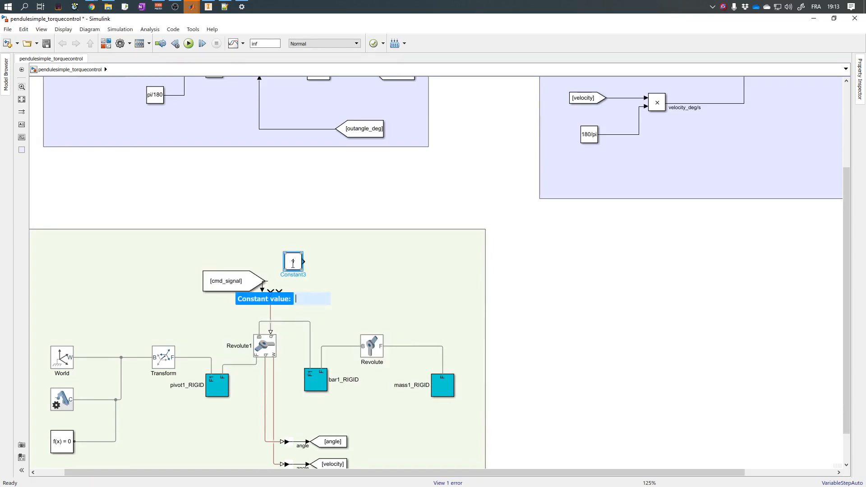
type("0")
key("Return")
key("ctrl+r")
left_click_drag(300, 264, 221, 287)
left_click(292, 257)
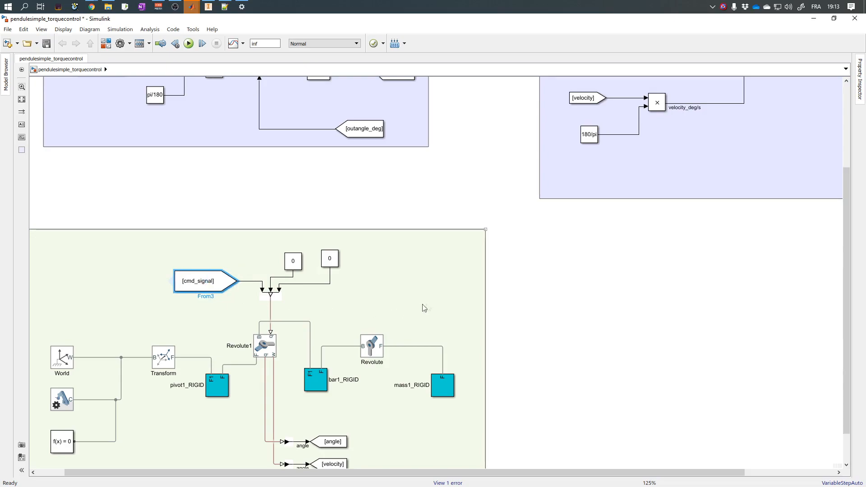
left_click(567, 295)
left_click(330, 263)
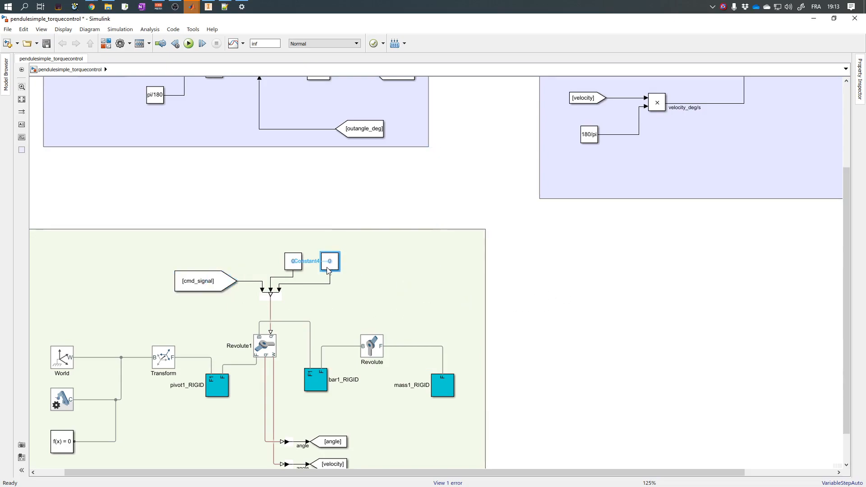
left_click_drag(327, 267, 327, 270)
- Give the cmd_signal From and Goto blocks a red background and widen the Goto slightly
left_click(227, 283)
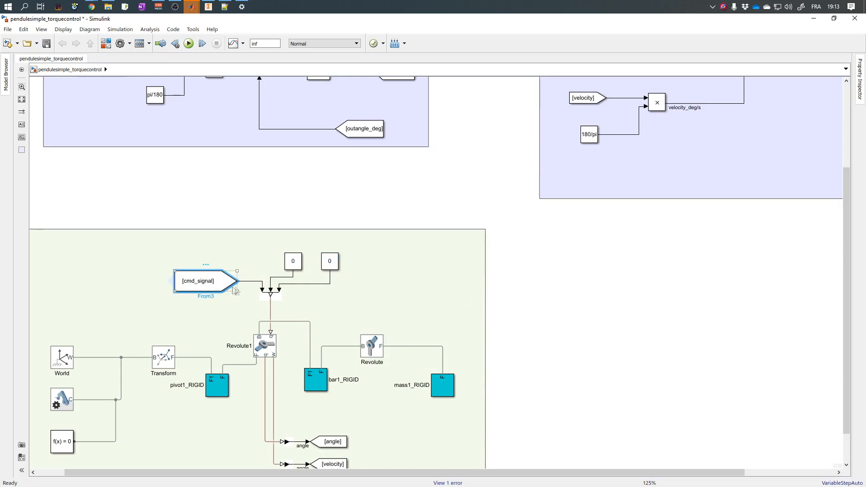
scroll(241, 329, "down", 2)
left_click(369, 126)
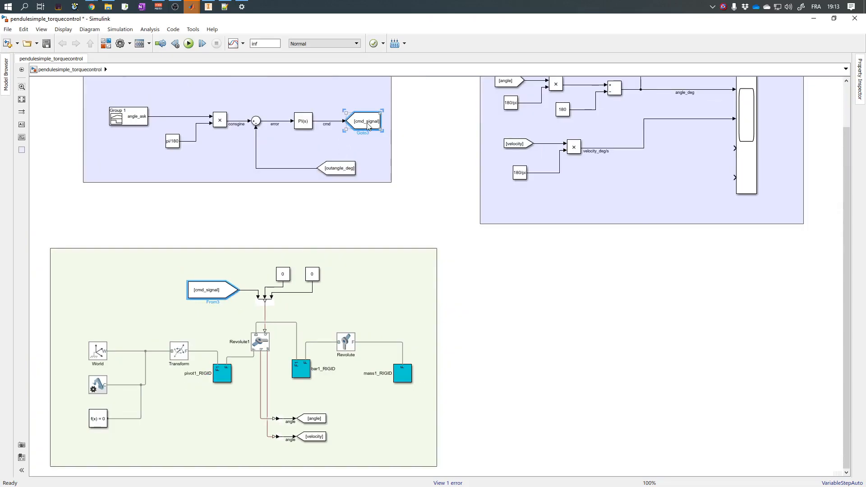
right_click(368, 126)
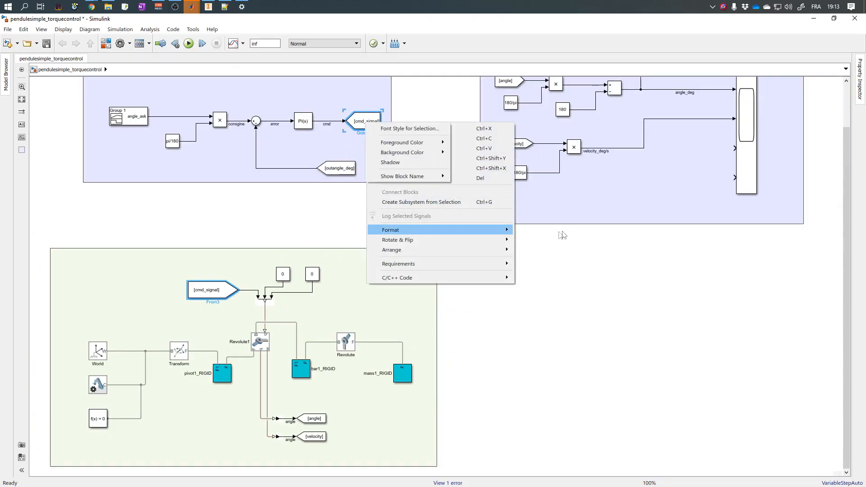
mouse_move(479, 230)
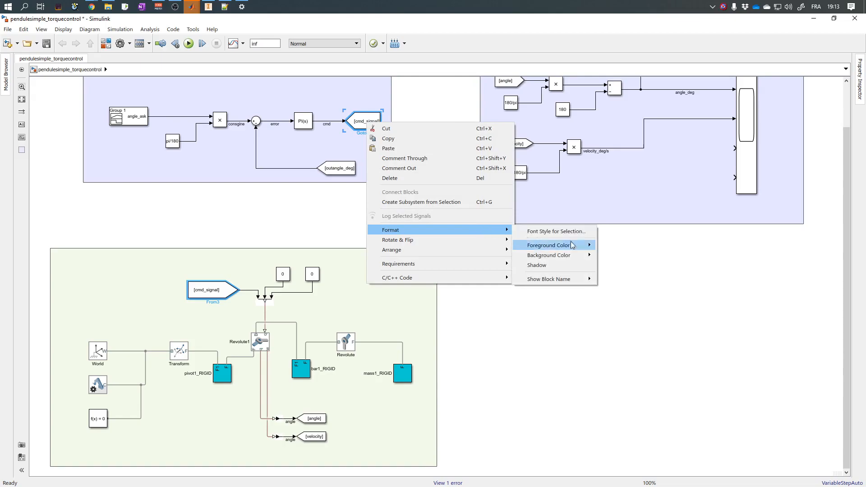
mouse_move(577, 255)
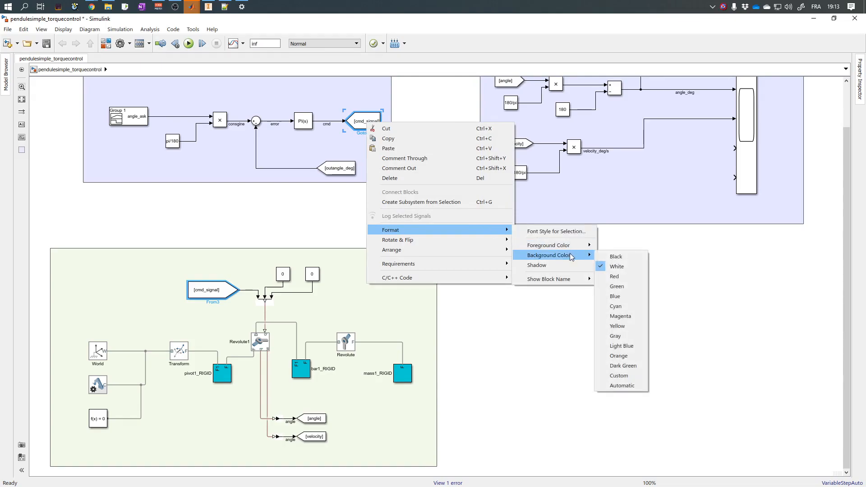
left_click(623, 276)
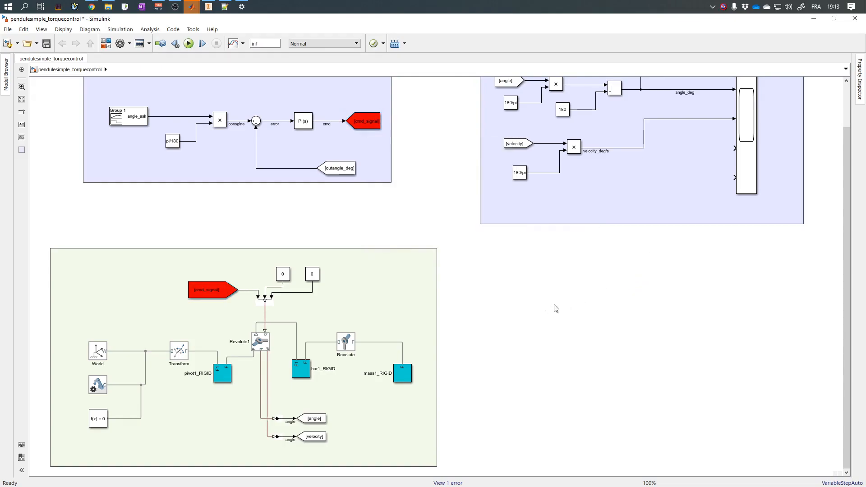
left_click(368, 121)
left_click_drag(380, 129, 385, 130)
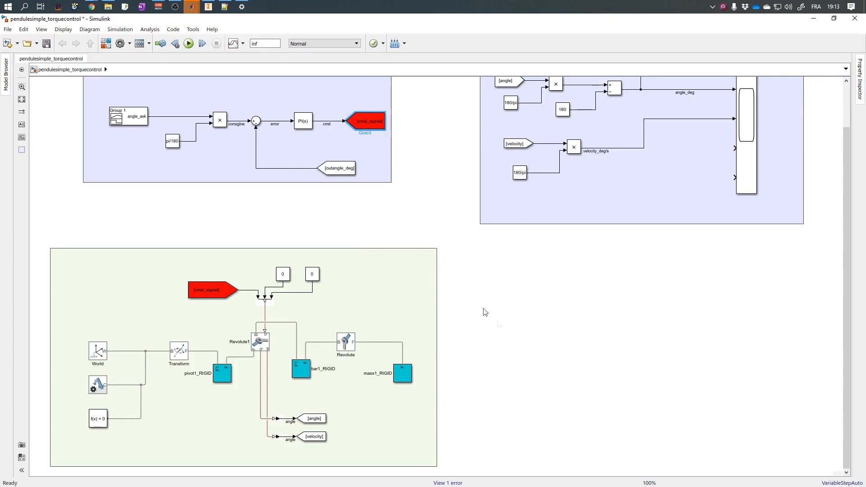
- Give the outangle_deg From and Goto blocks a yellow background
left_click(339, 168)
scroll(381, 196, "down", 2)
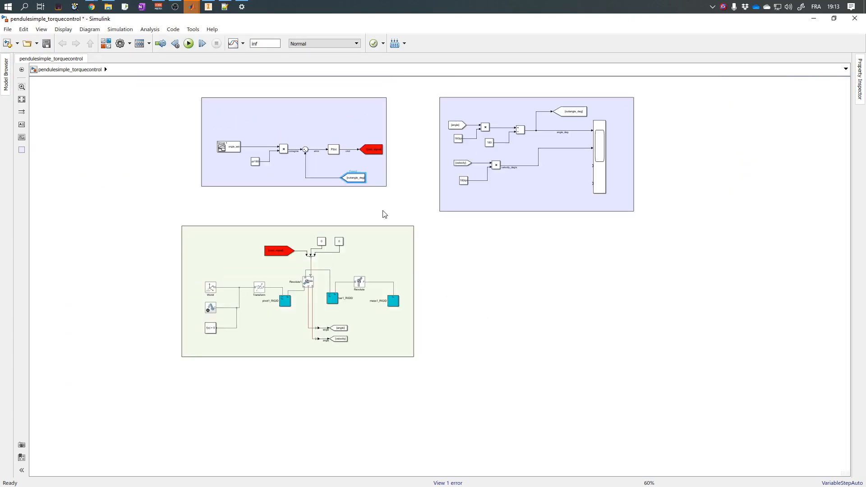
left_click(568, 115)
right_click(567, 116)
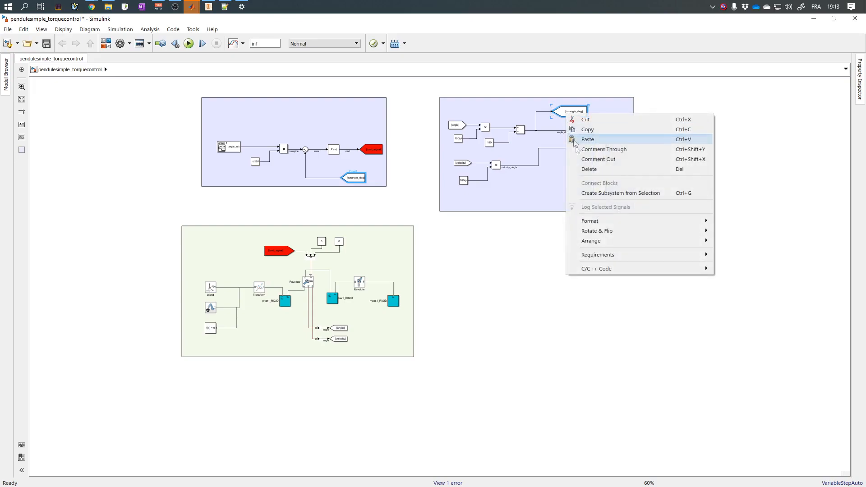
mouse_move(604, 221)
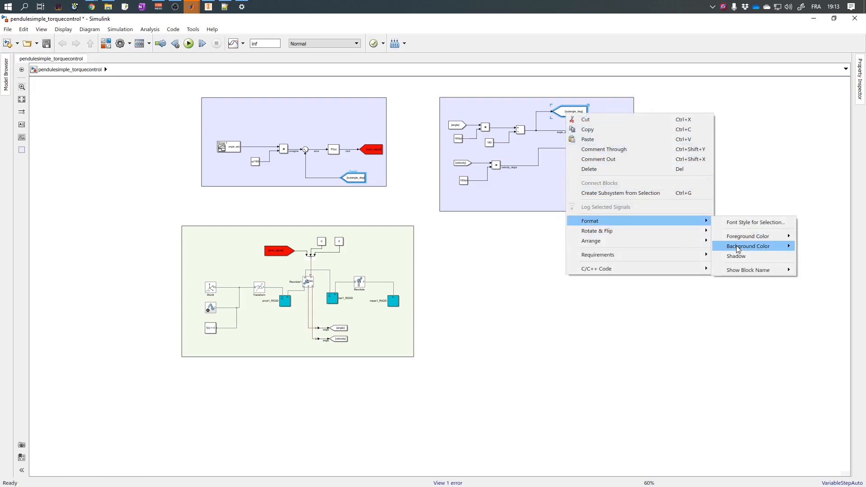
mouse_move(740, 246)
left_click(835, 317)
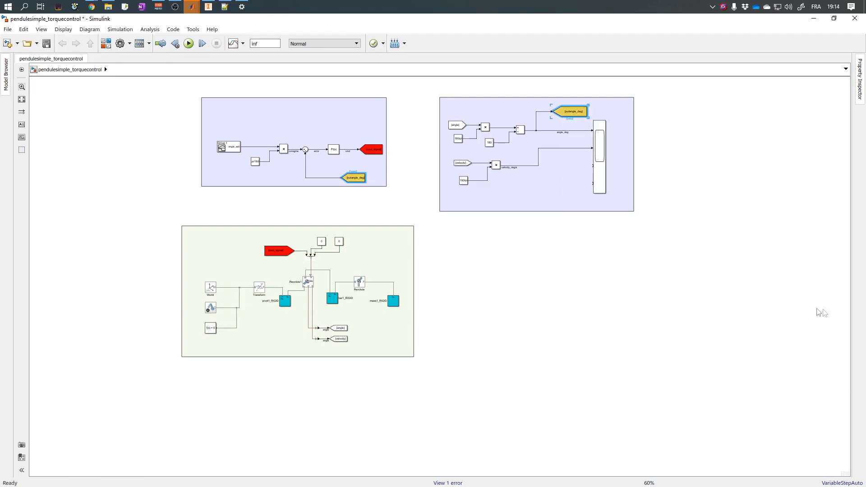
- Save the model and start the simulation, with the Simulink window tiled beside the Mechanics Explorer animation
key("space")
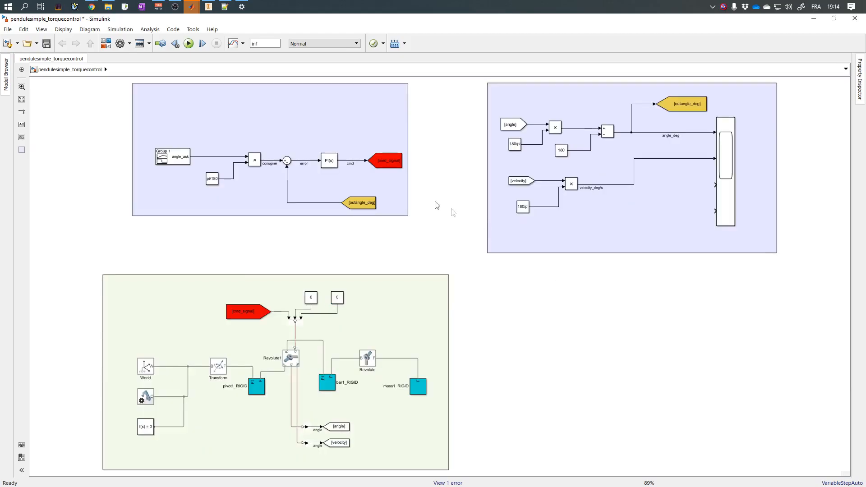
left_click(250, 86)
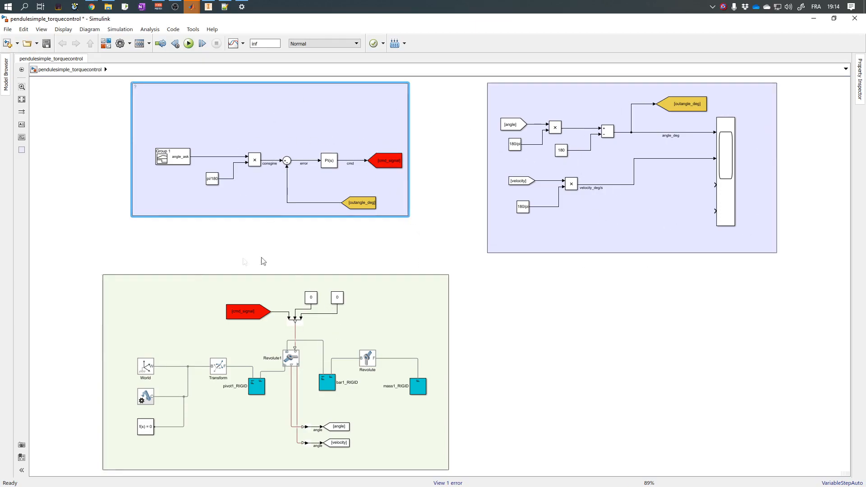
left_click(46, 44)
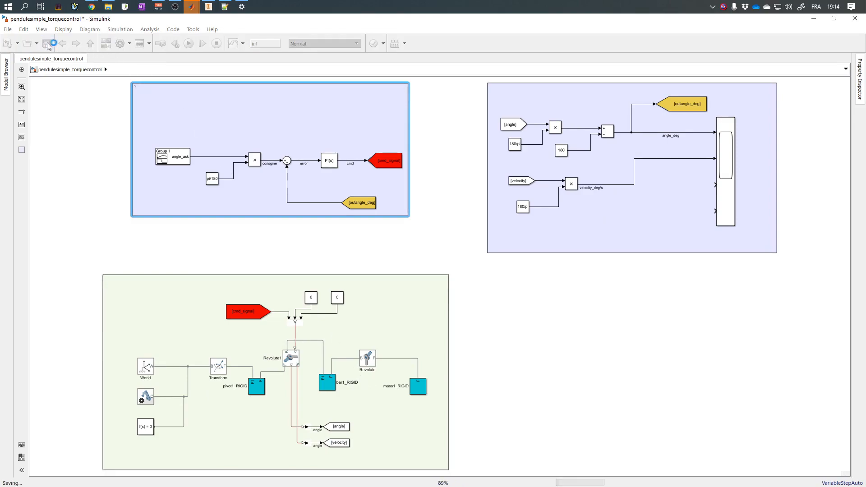
left_click(188, 43)
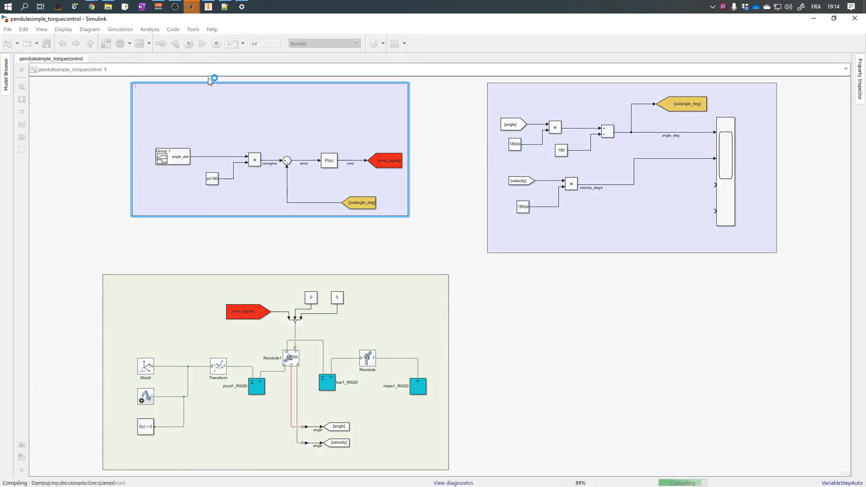
key("super+Left")
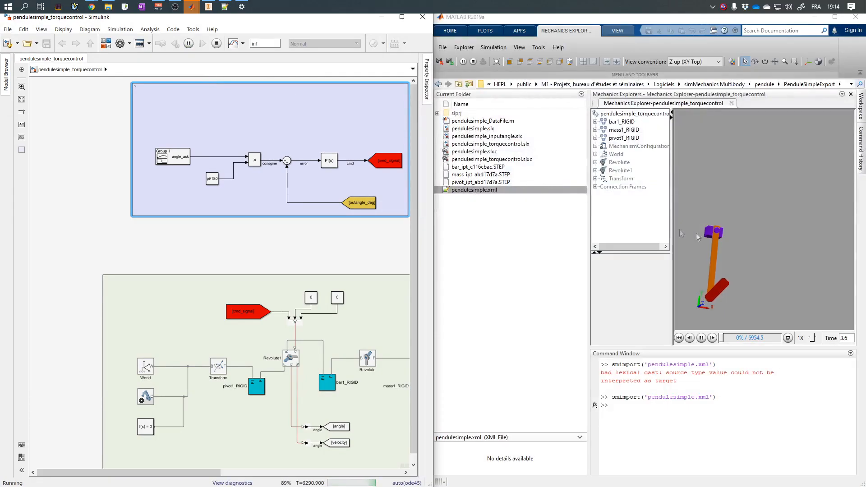
left_click(747, 227)
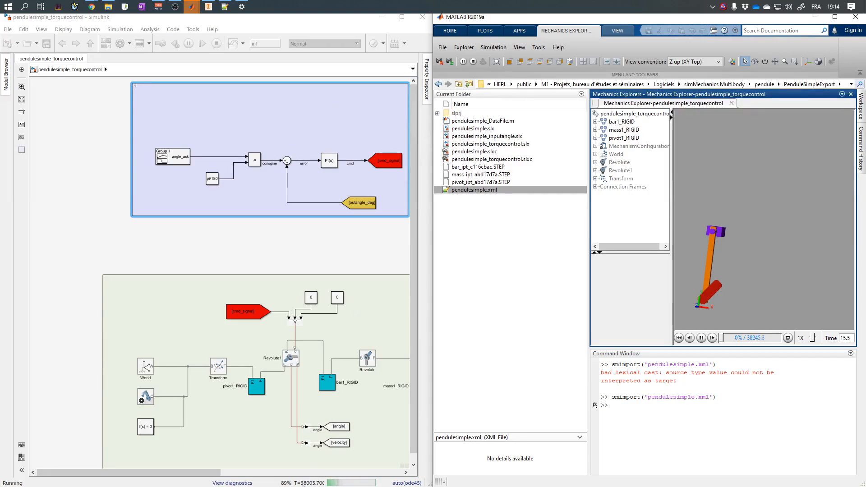
- Stop the running simulation, set the stop time to 10 and rerun the model
left_click(214, 44)
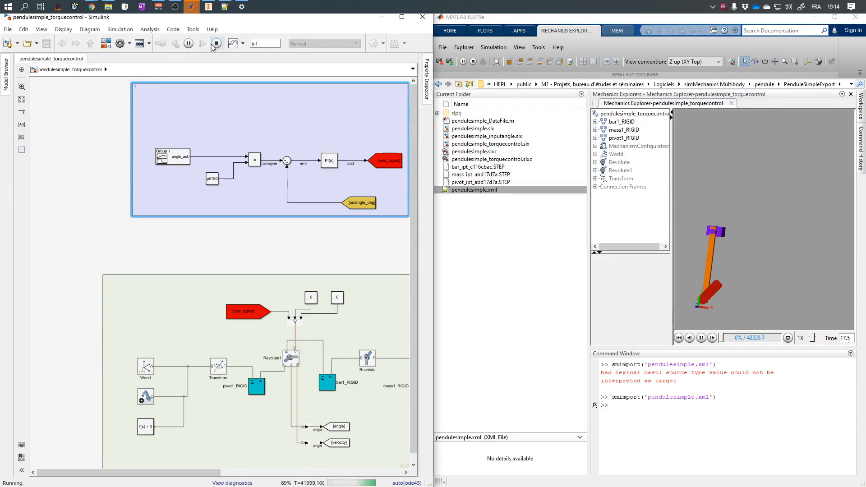
double_click(261, 43)
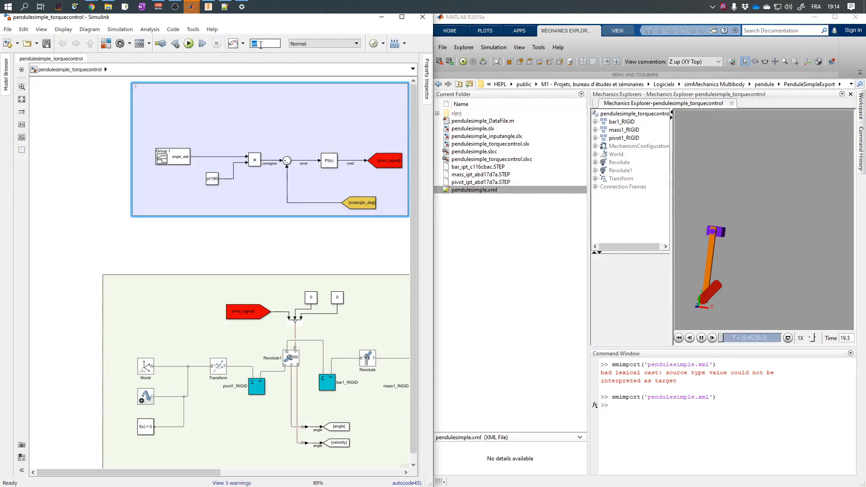
left_click(189, 43)
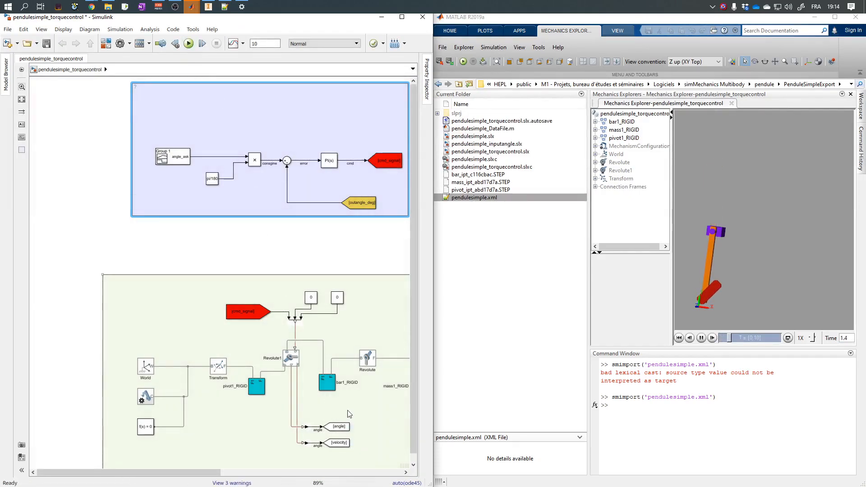
- Open the Scope and scale its axes to the simulated angle_deg data
left_click(332, 247)
key("space")
left_click(353, 226)
double_click(385, 218)
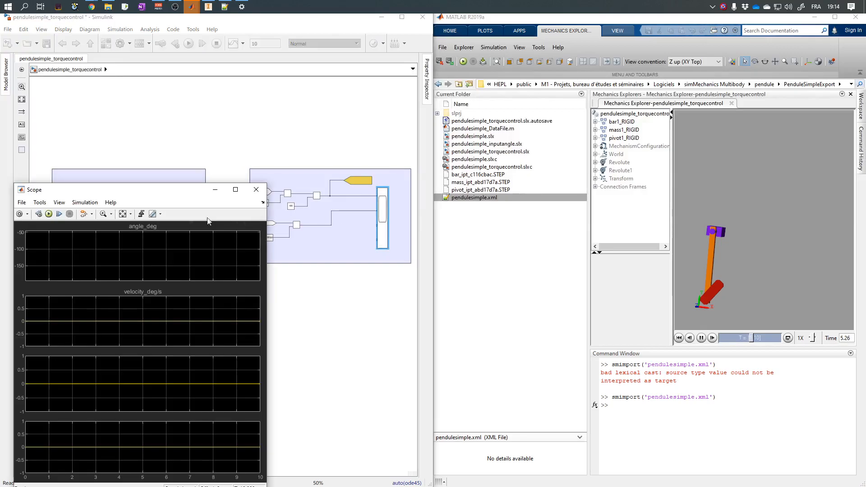
left_click(123, 214)
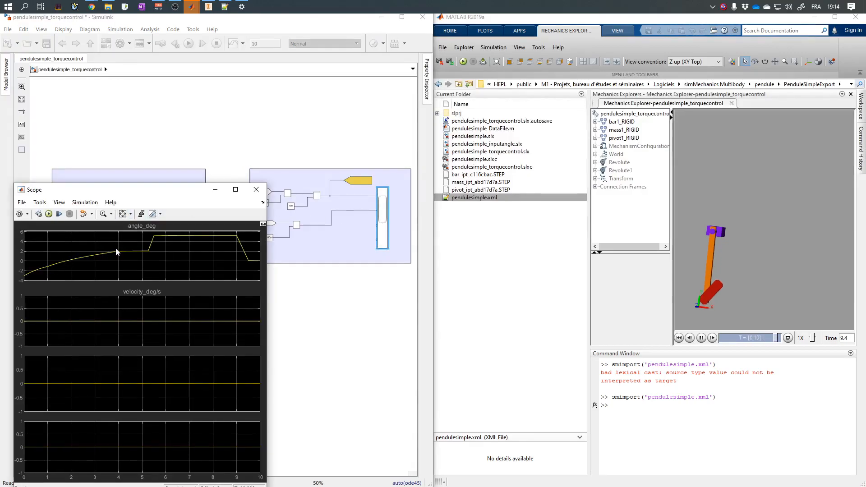
- Add a Goto block with the tag consigne in the control area, above the angle_ask line
left_click_drag(153, 194, 346, 134)
left_click(95, 204)
scroll(95, 204, "up", 5)
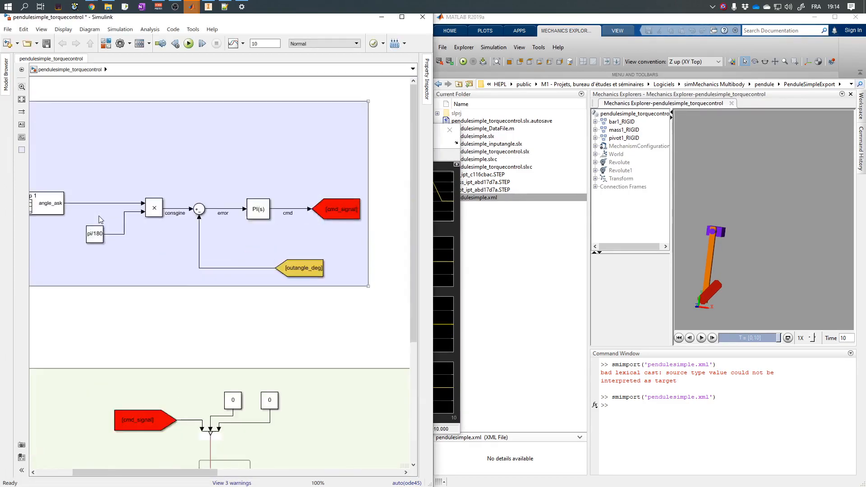
double_click(107, 155)
type("goto")
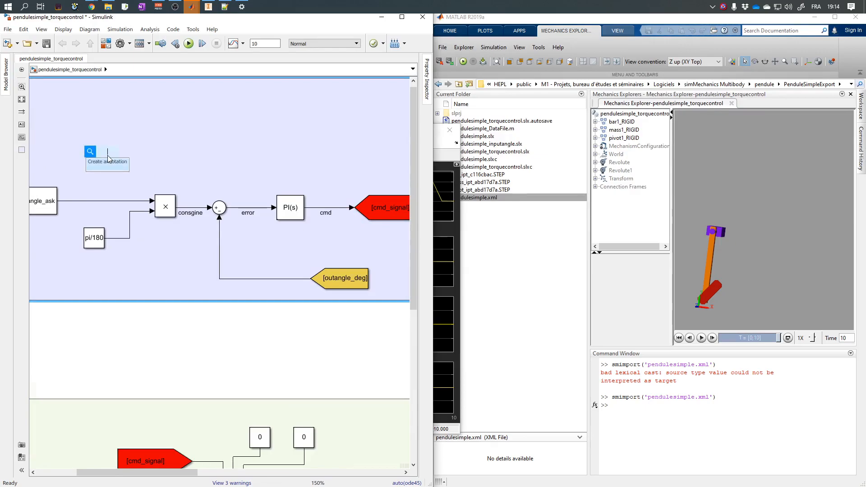
key("Return")
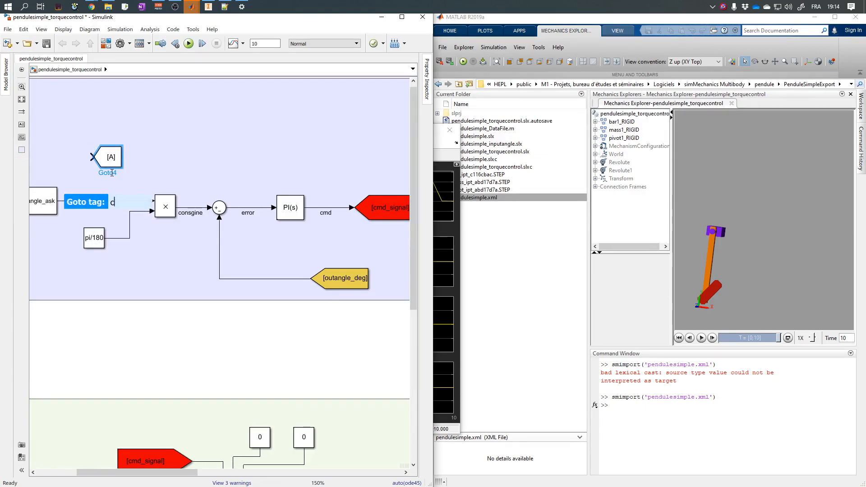
type("consgi")
key("BackSpace")
key("BackSpace")
type("i")
key("Return")
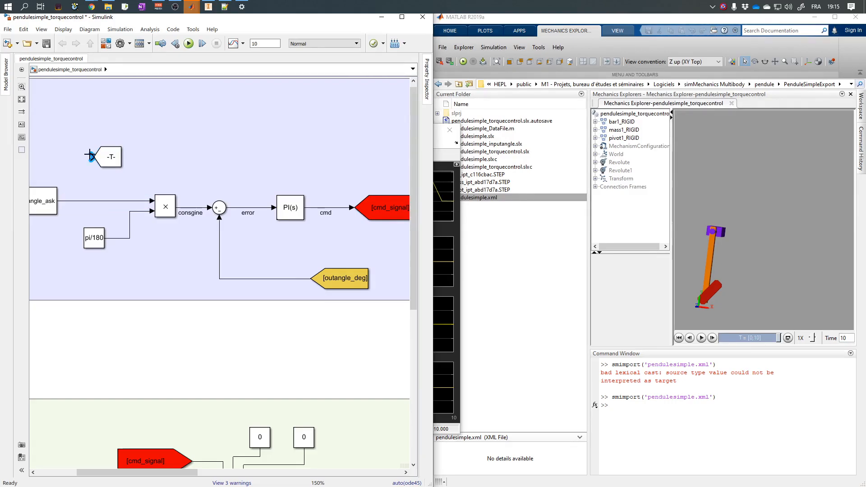
- Branch the angle_ask line to the consigne Goto block and place a matching consigne From block near the Scope's first input
double_click(108, 159)
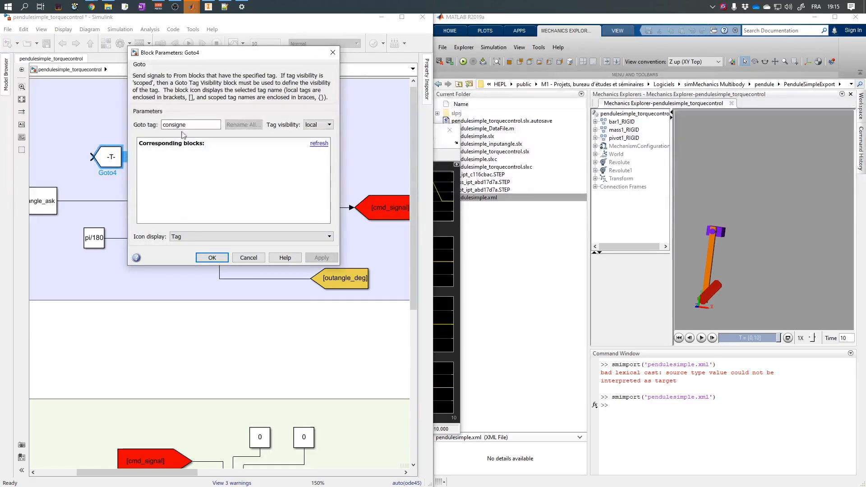
left_click(218, 258)
mouse_move(122, 167)
left_mouse_down()
mouse_move(186, 168)
mouse_move(170, 157)
mouse_move(92, 180)
mouse_move(90, 201)
left_mouse_up()
mouse_move(209, 164)
left_mouse_down()
mouse_move(170, 163)
mouse_move(325, 251)
mouse_move(215, 269)
mouse_move(276, 345)
left_mouse_up()
key("space")
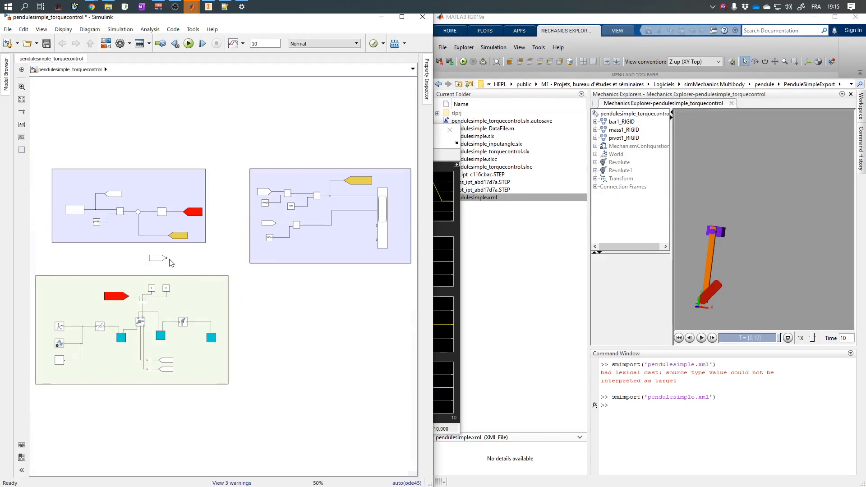
left_click_drag(212, 256, 367, 221)
scroll(383, 206, "up", 4)
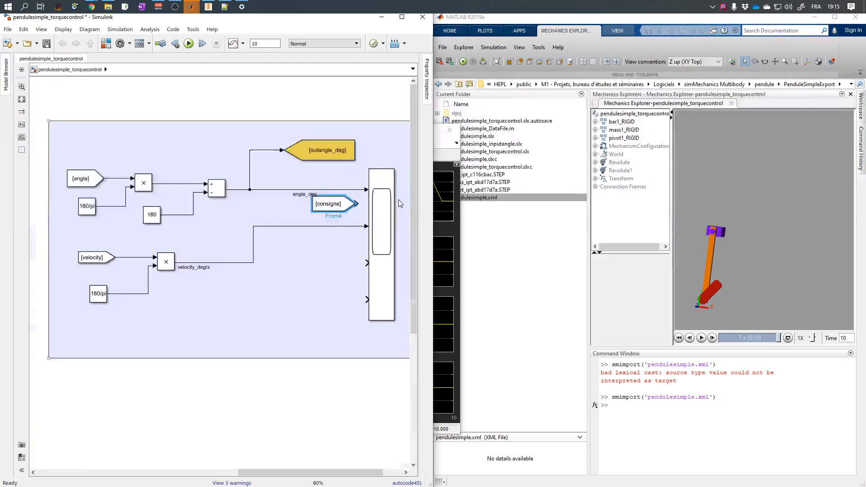
left_click_drag(271, 209, 244, 208)
- Insert a Mux block ahead of the Scope's first input and connect the consigne From block to its second input
left_click(288, 184)
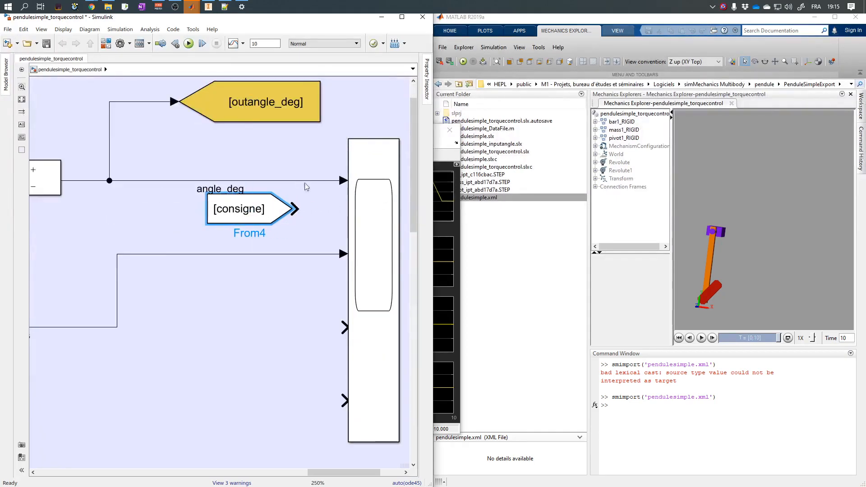
type("mux")
key("Return")
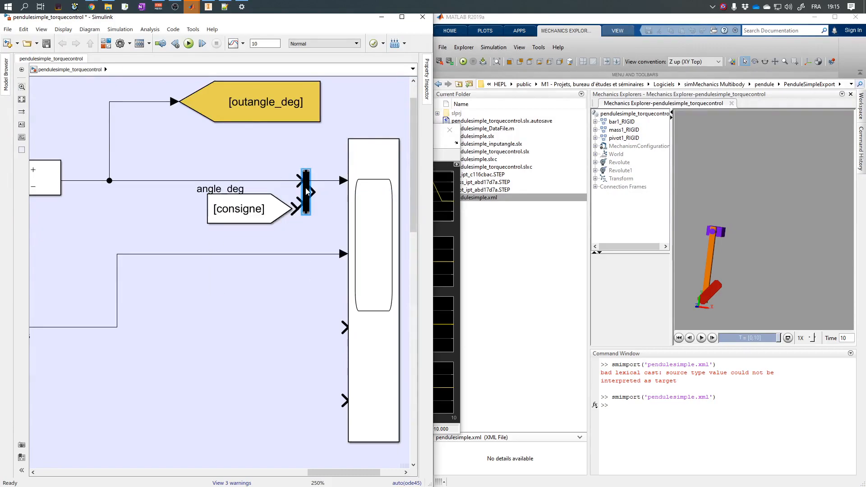
left_click_drag(306, 188, 317, 194)
- Replace the direct angle_deg line to the Scope with a connection through the Mux's first input, and align the Mux and consigne blocks
left_click(292, 180)
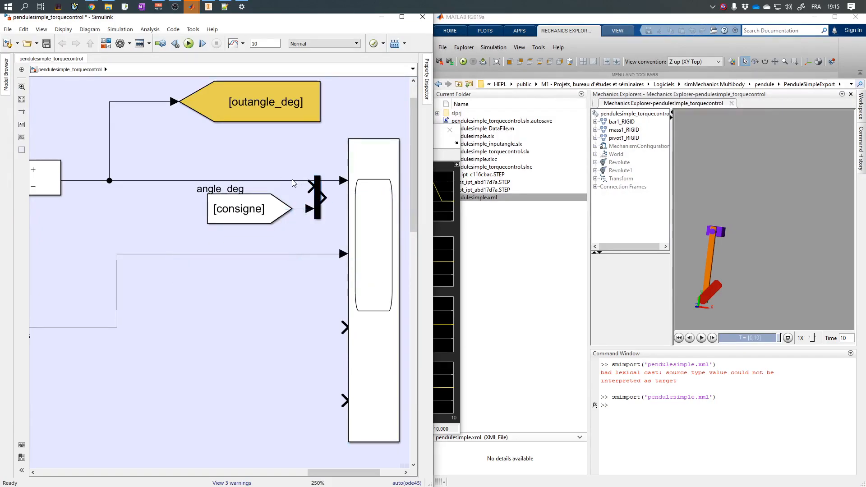
key("Delete")
left_click_drag(317, 208, 142, 180)
left_click_drag(239, 216, 225, 224)
left_click_drag(317, 181, 306, 191)
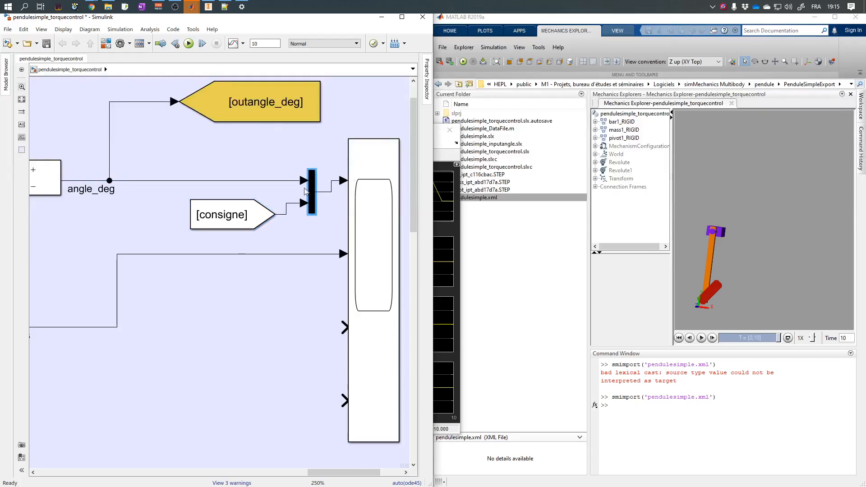
- Set the Scope's number of input ports to 2 and close the Scope
left_click(370, 207)
double_click(372, 242)
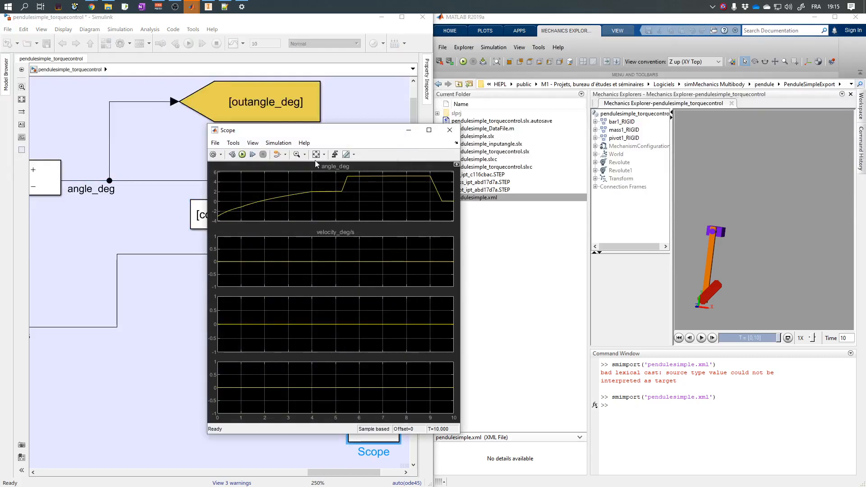
left_click(213, 154)
double_click(414, 232)
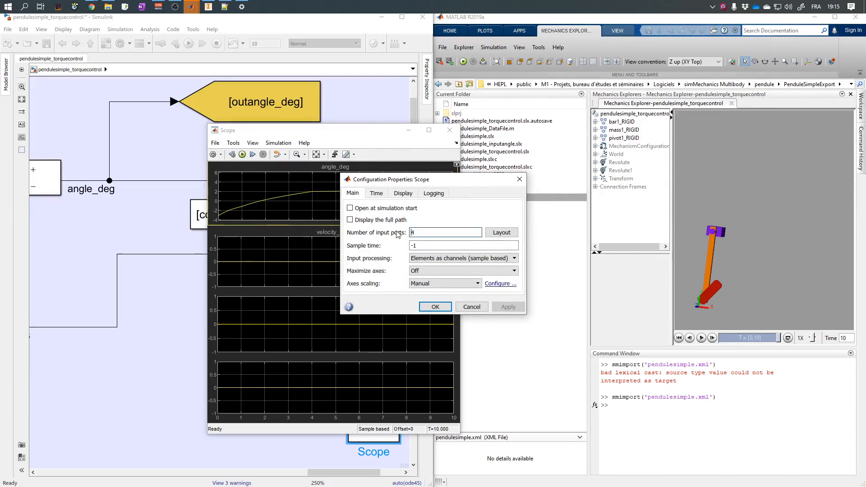
type("2")
key("Return")
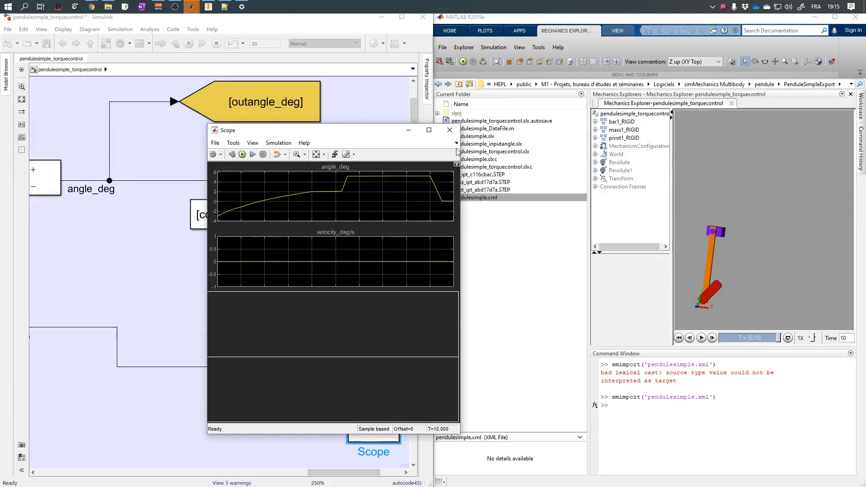
left_click(450, 130)
- Run the simulation and compare the consigne and angle_deg curves in the maximized Scope with its axes scaled to the data
left_click(188, 43)
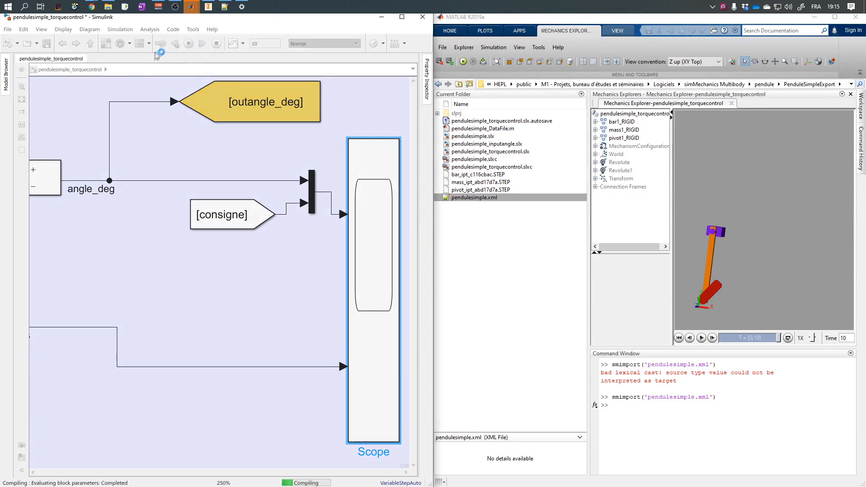
double_click(369, 222)
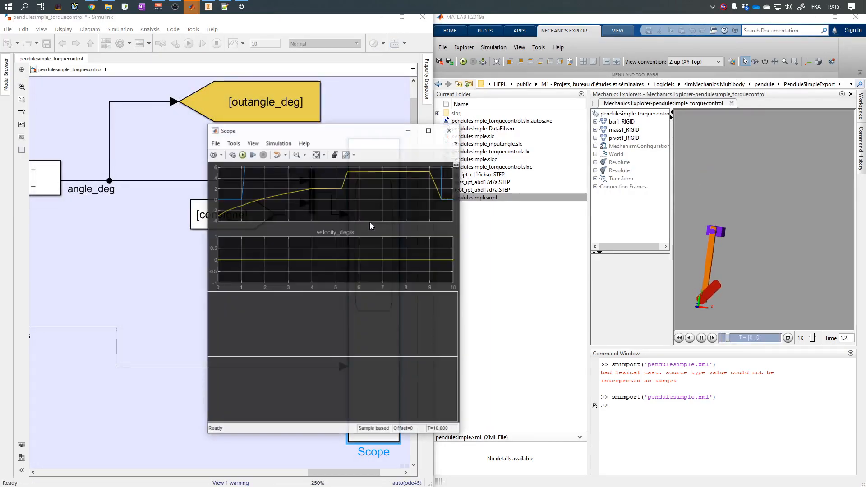
left_click(316, 155)
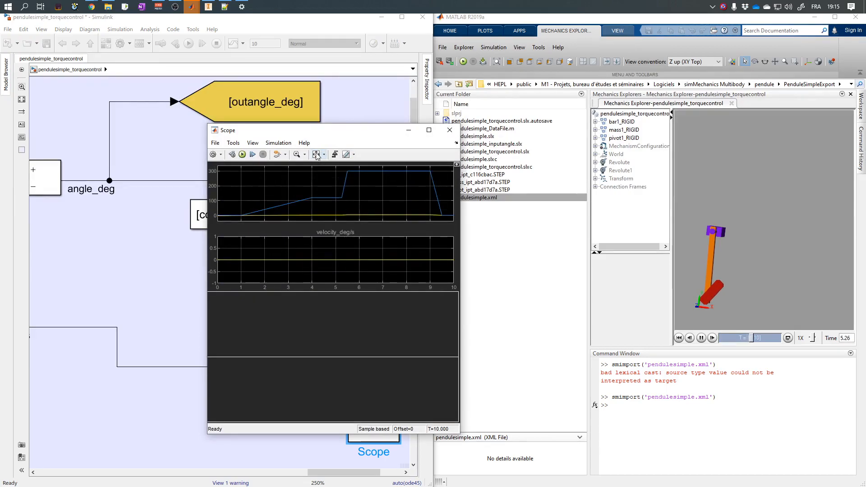
left_click(428, 130)
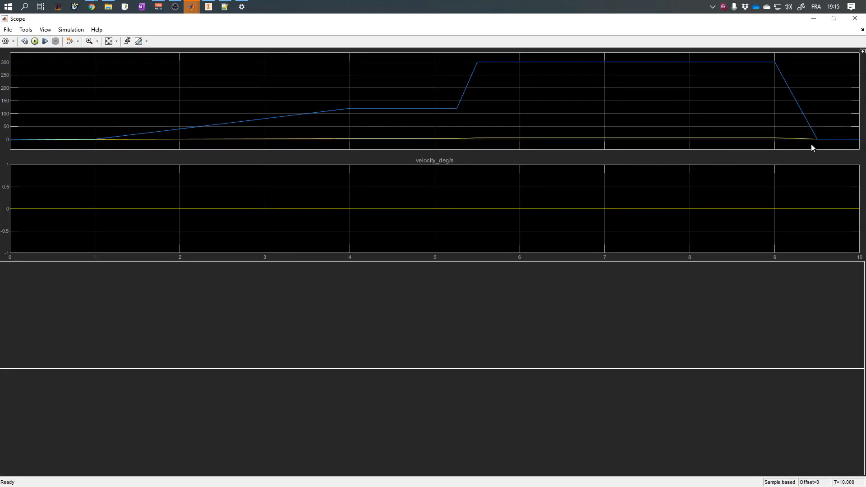
left_click(854, 18)
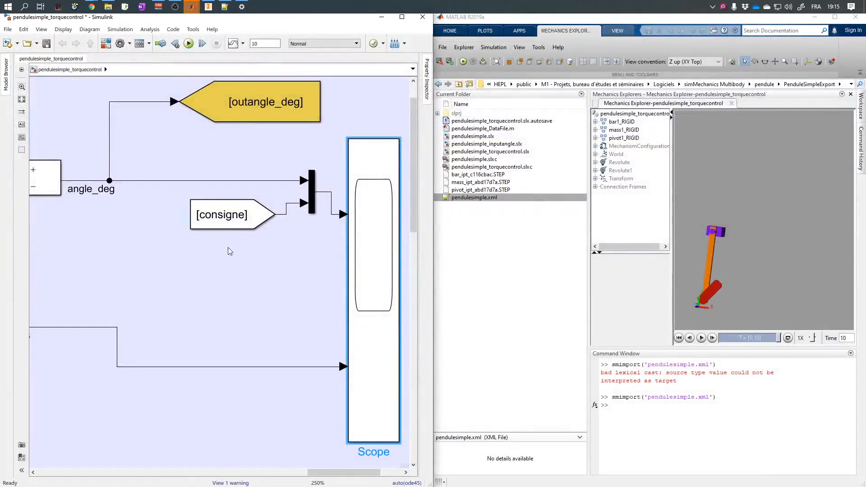
- Reconnect the consigne Goto block to the Product block's output line and correct that signal's name to consigne
key("space")
scroll(94, 197, "up", 5)
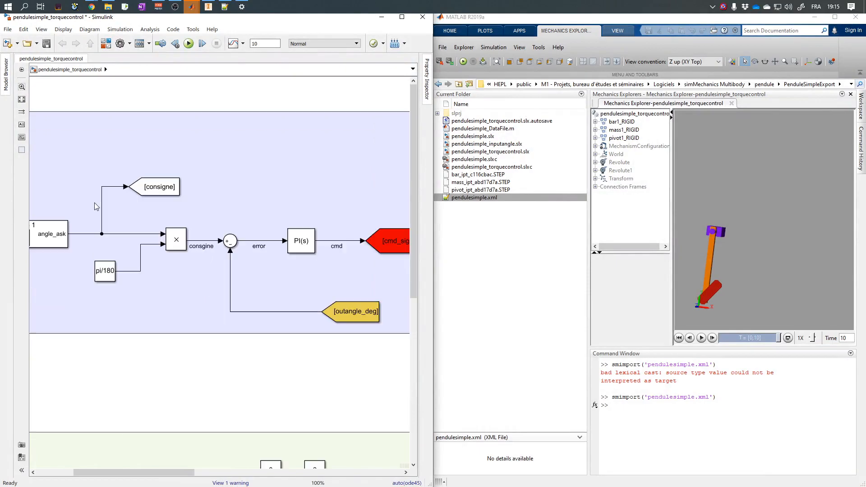
left_click(104, 217)
key("Delete")
left_click_drag(169, 191, 201, 241)
double_click(208, 247)
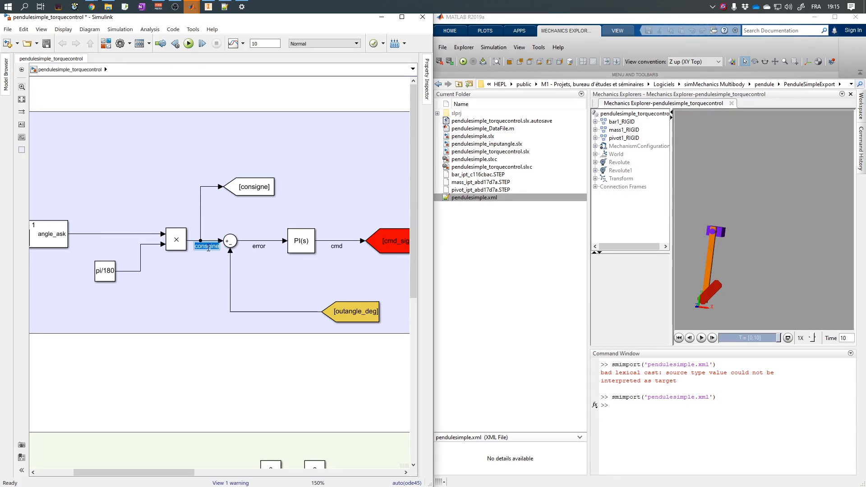
type("consigne")
left_click(190, 87)
- Rerun the simulation with the radian setpoint signal and reopen the Scope
left_click(189, 43)
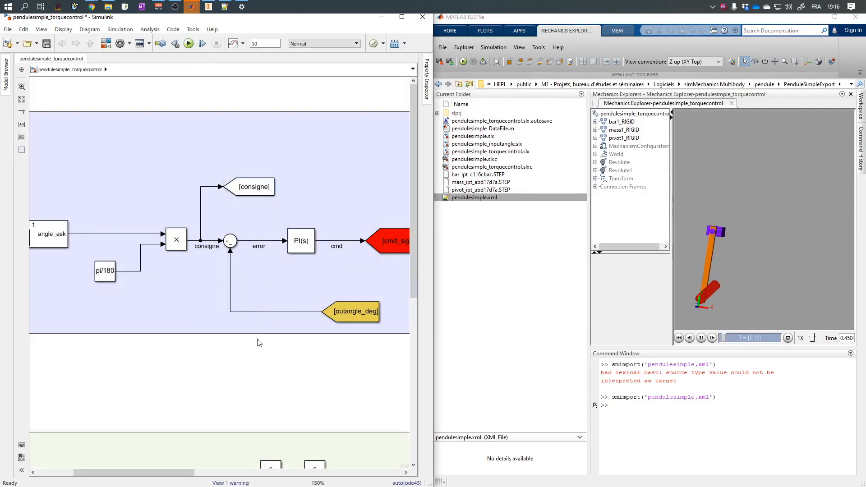
key("space")
double_click(383, 209)
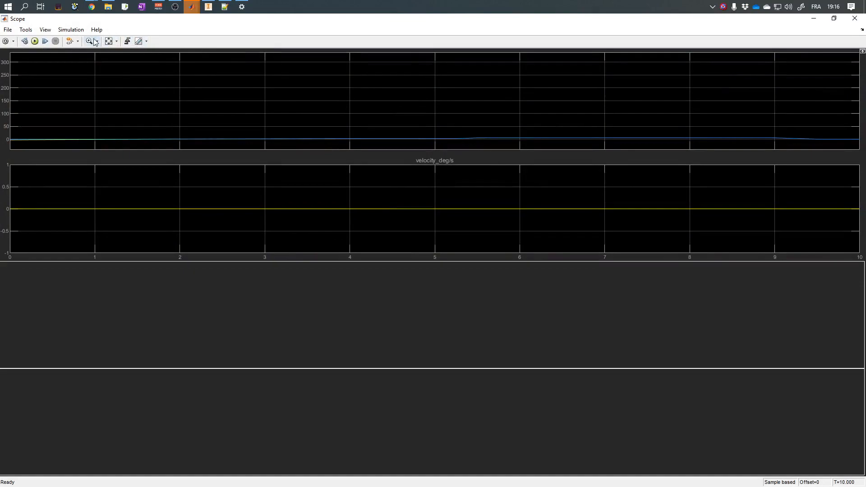
- Change the Scope layout to two stacked displays and scale the axes to the data
left_click(71, 29)
left_click(54, 70)
left_click(62, 62)
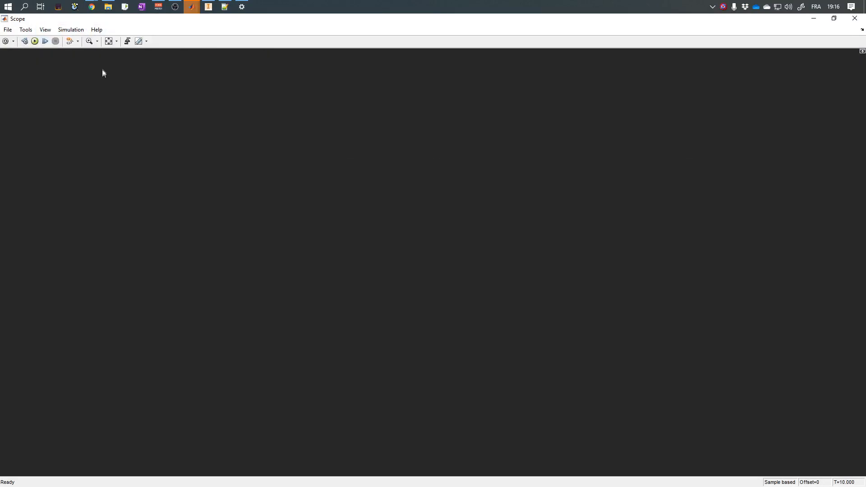
left_click(109, 41)
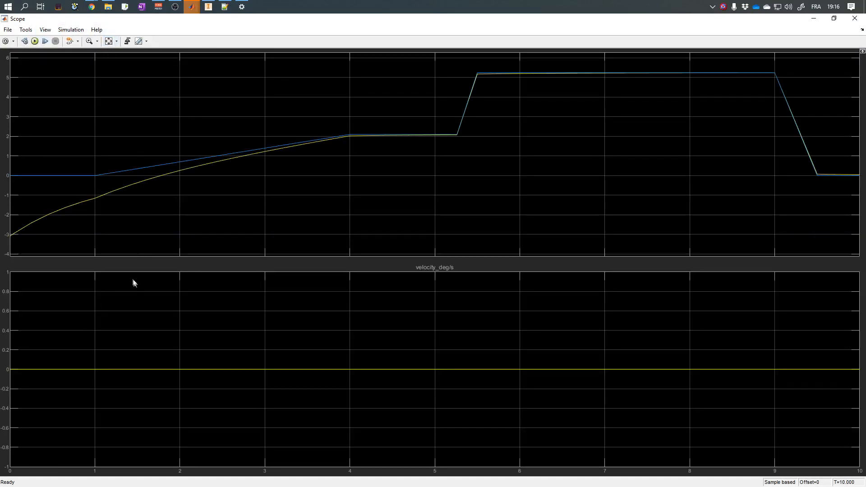